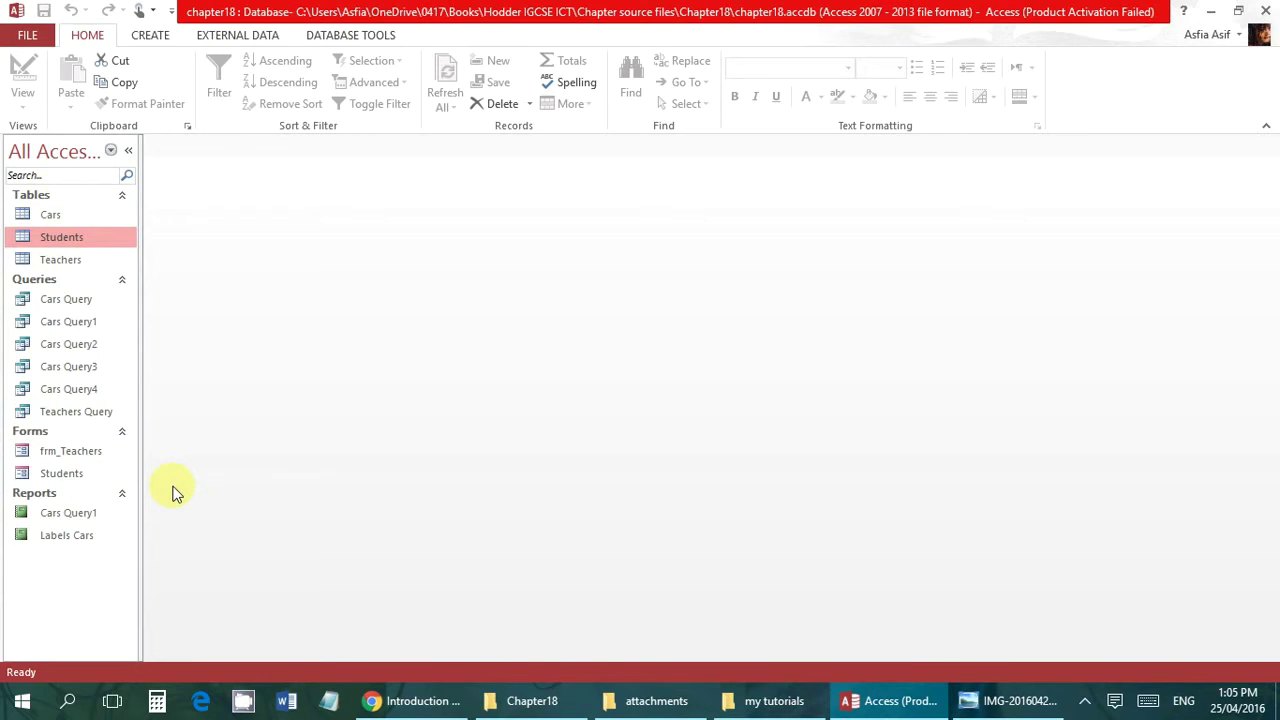
# Open the existing Students form to view its fields
pyautogui.doubleClick(75, 474)
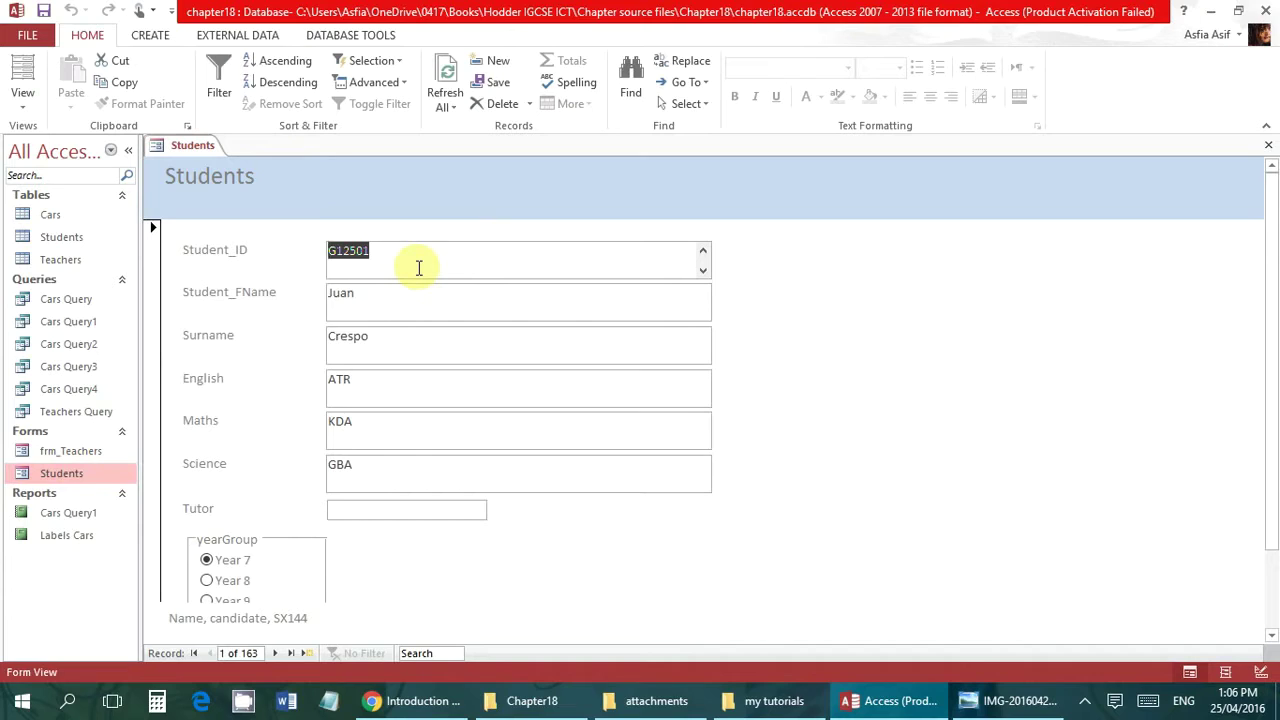
pyautogui.click(488, 254)
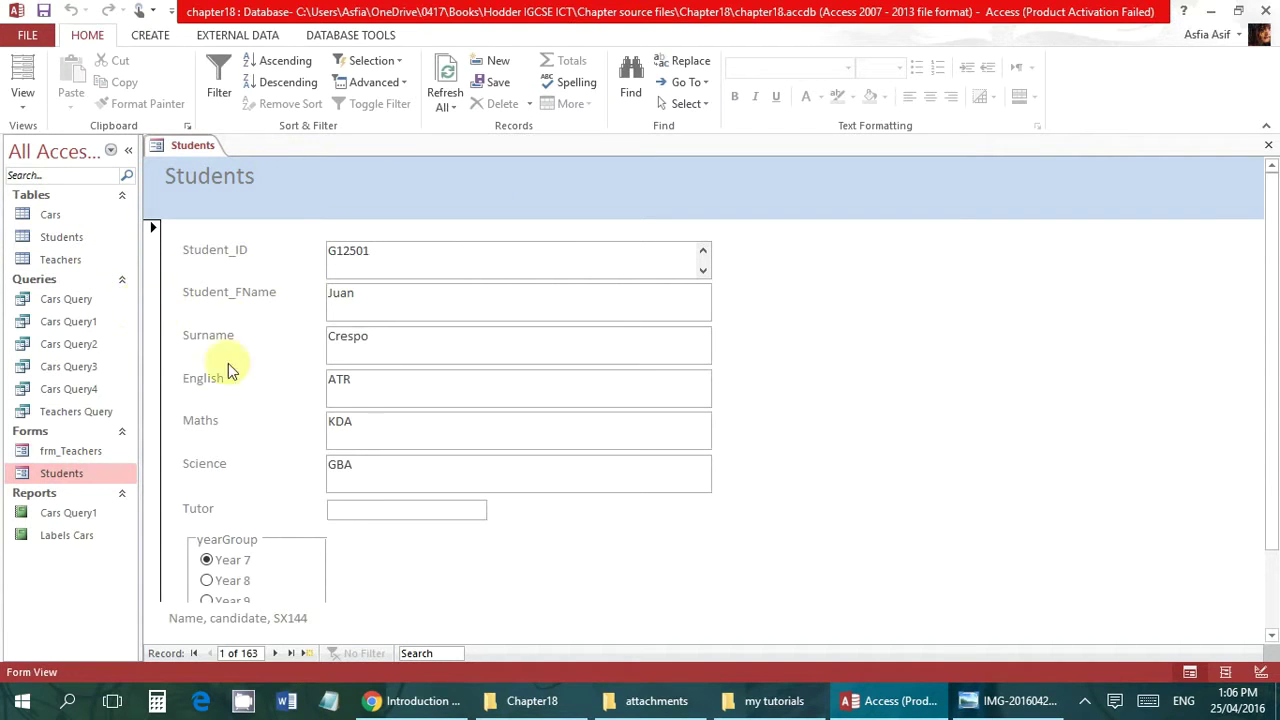
# Switch to Windows Photo Viewer, go to the next textbook page and enlarge it to read Task 18f on editing a data entry form
pyautogui.click(1018, 712)
pyautogui.click(683, 660)
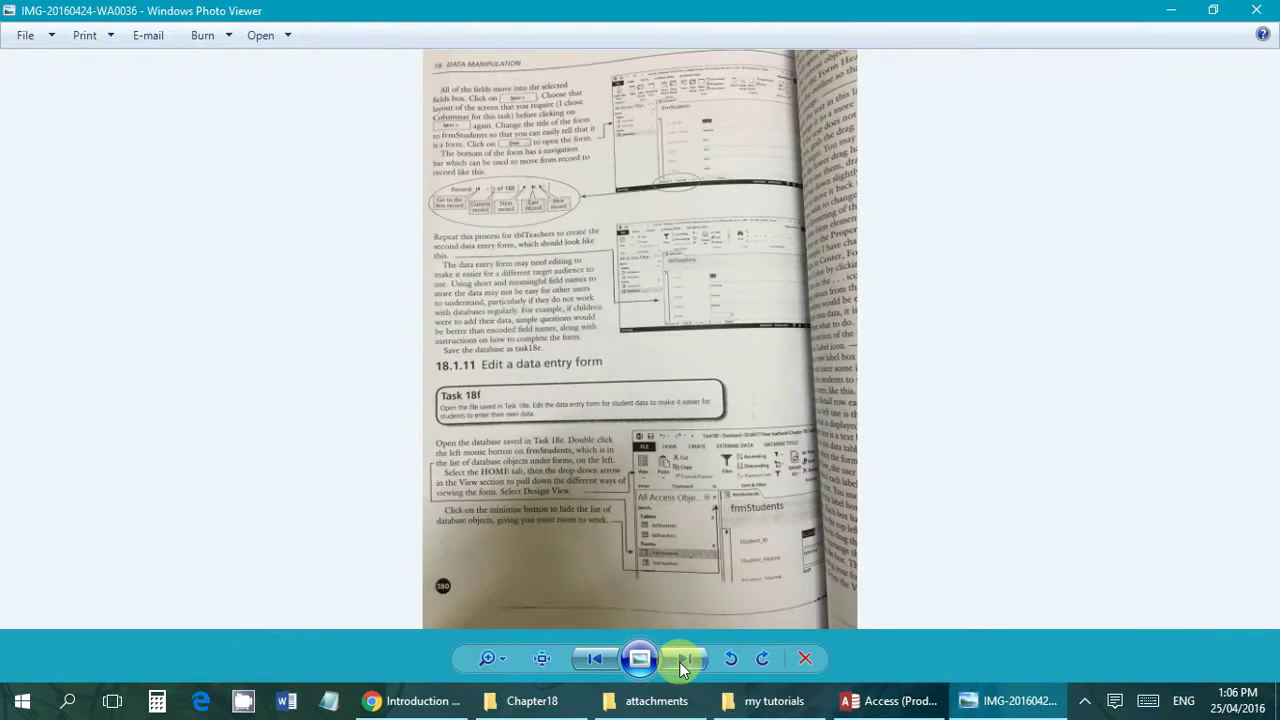
pyautogui.click(492, 660)
pyautogui.scroll(1, 492, 644)
pyautogui.scroll(1, 492, 644)
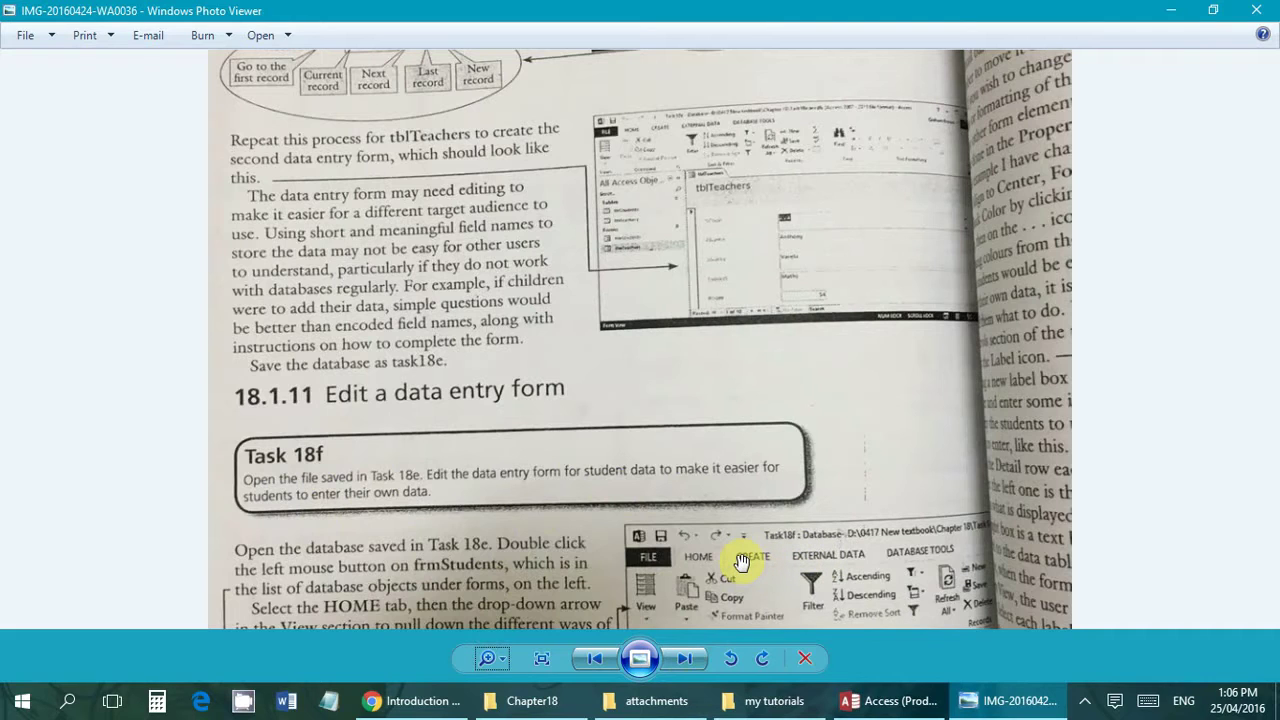
# Return to Access and examine the first name and surname fields of the Students form
pyautogui.click(888, 700)
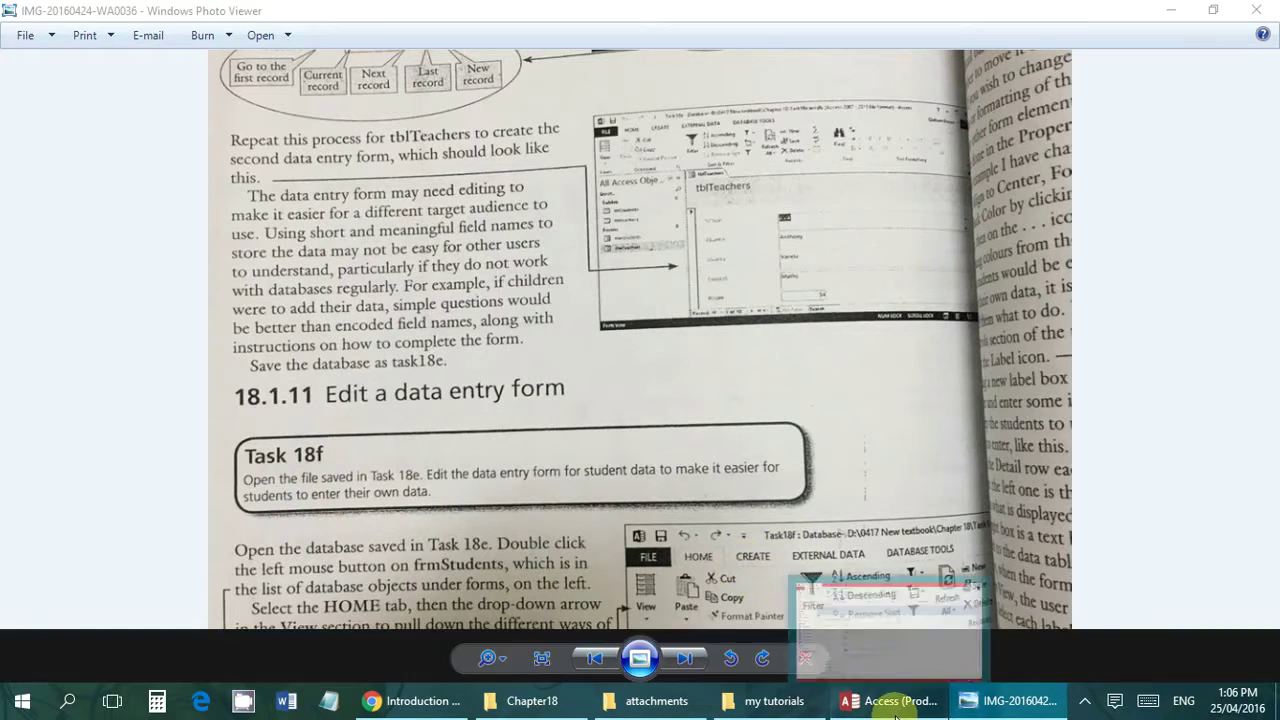
pyautogui.click(394, 295)
pyautogui.click(411, 344)
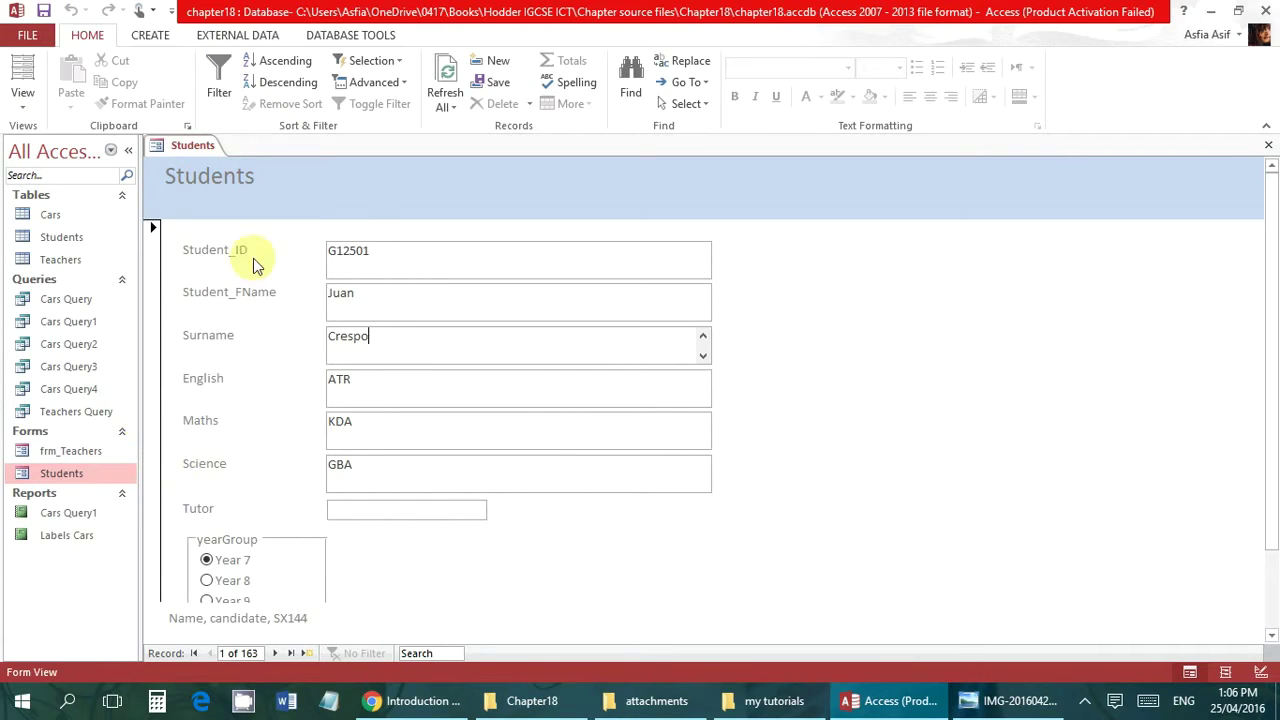
# Open the Students table, close the Students form, and go to the Tutor column of the first record
pyautogui.click(78, 243)
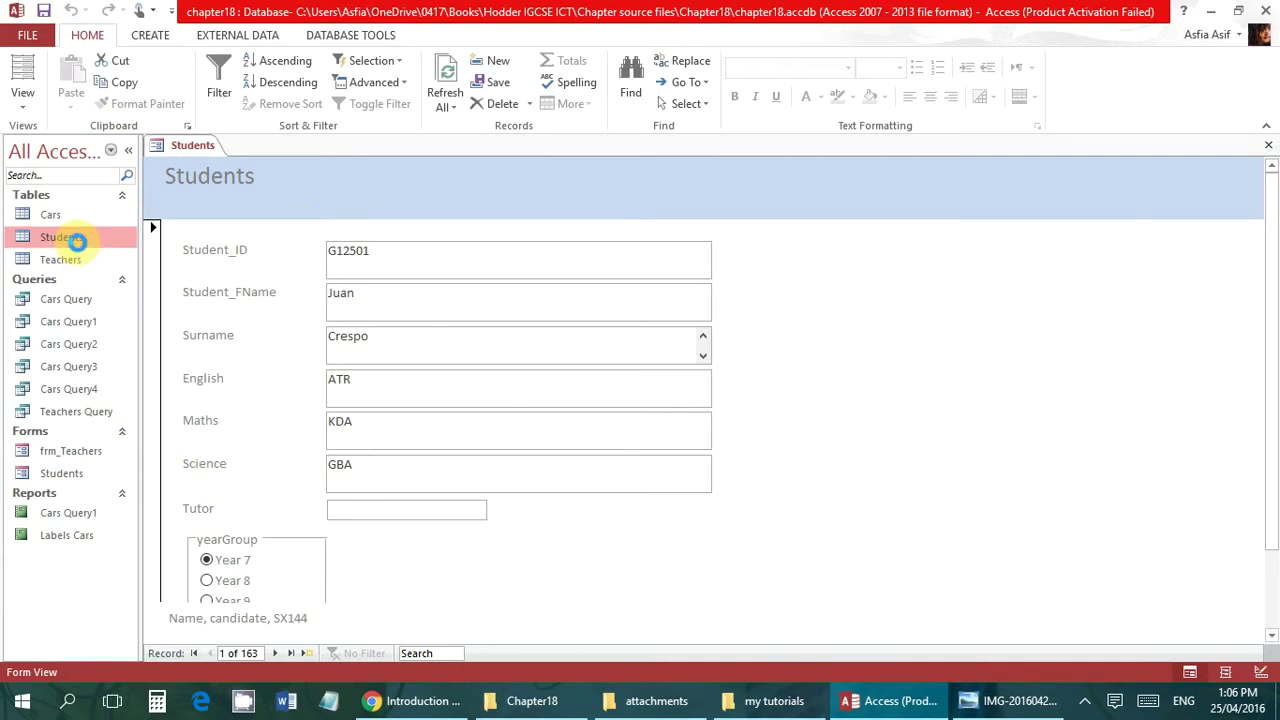
pyautogui.doubleClick(78, 243)
pyautogui.click(188, 145)
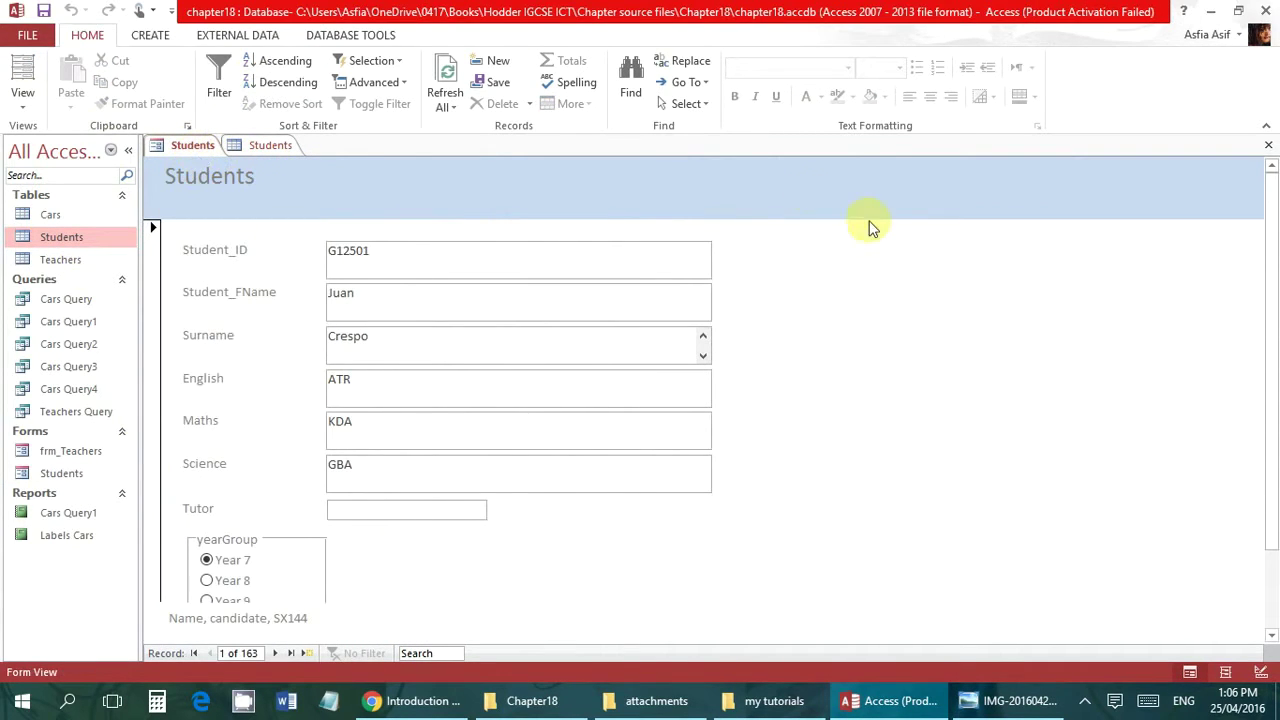
pyautogui.click(1267, 145)
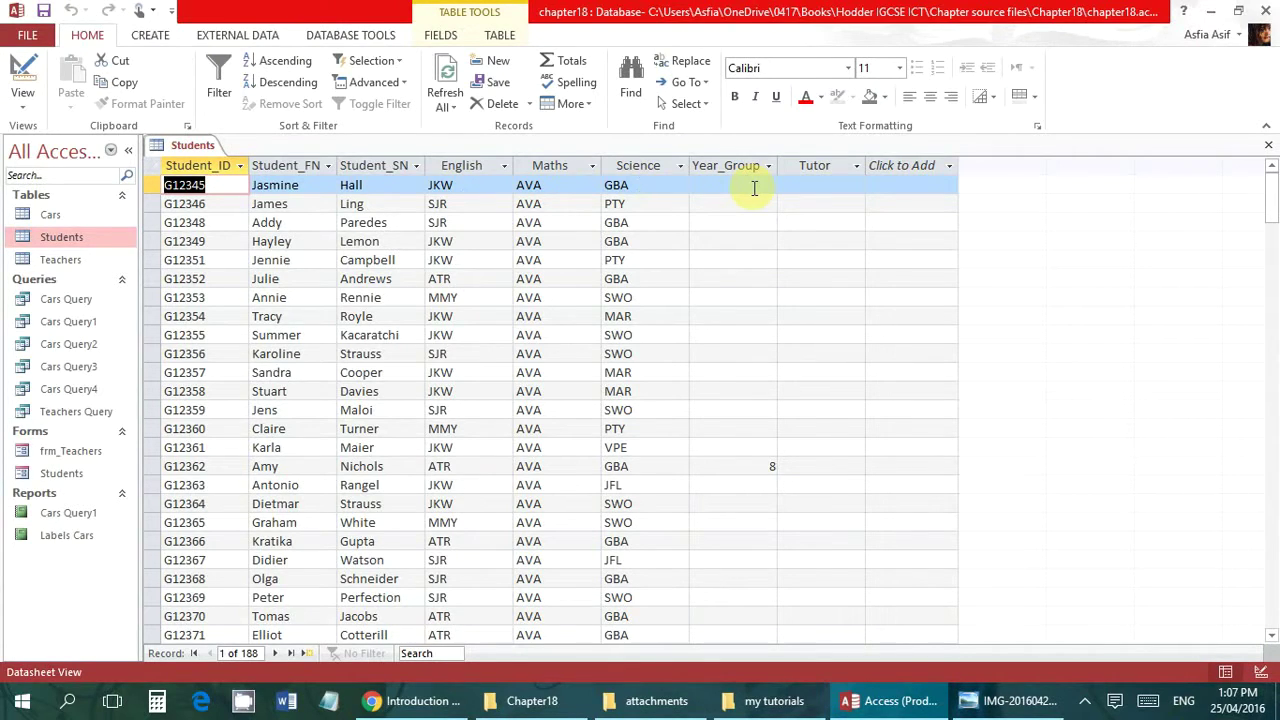
pyautogui.click(845, 186)
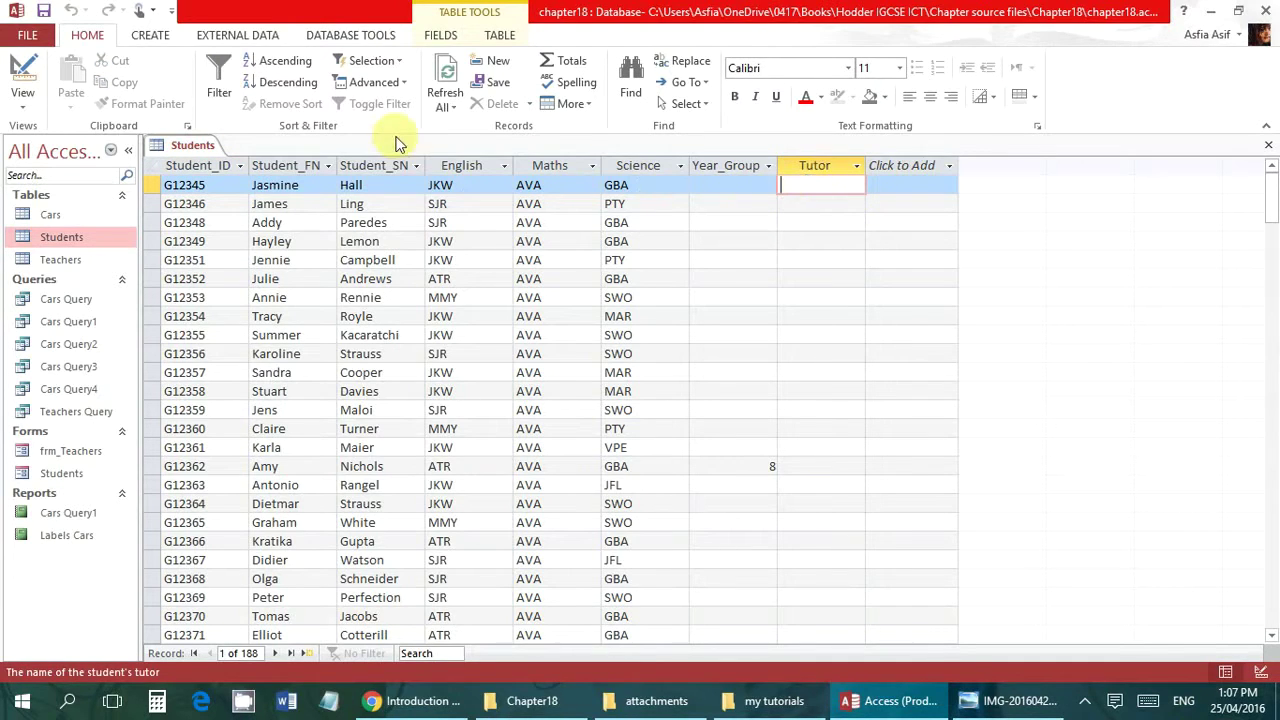
# Generate an automatic form from the Students table, inspect its Student_ID label and text box, and close it without saving
pyautogui.click(152, 44)
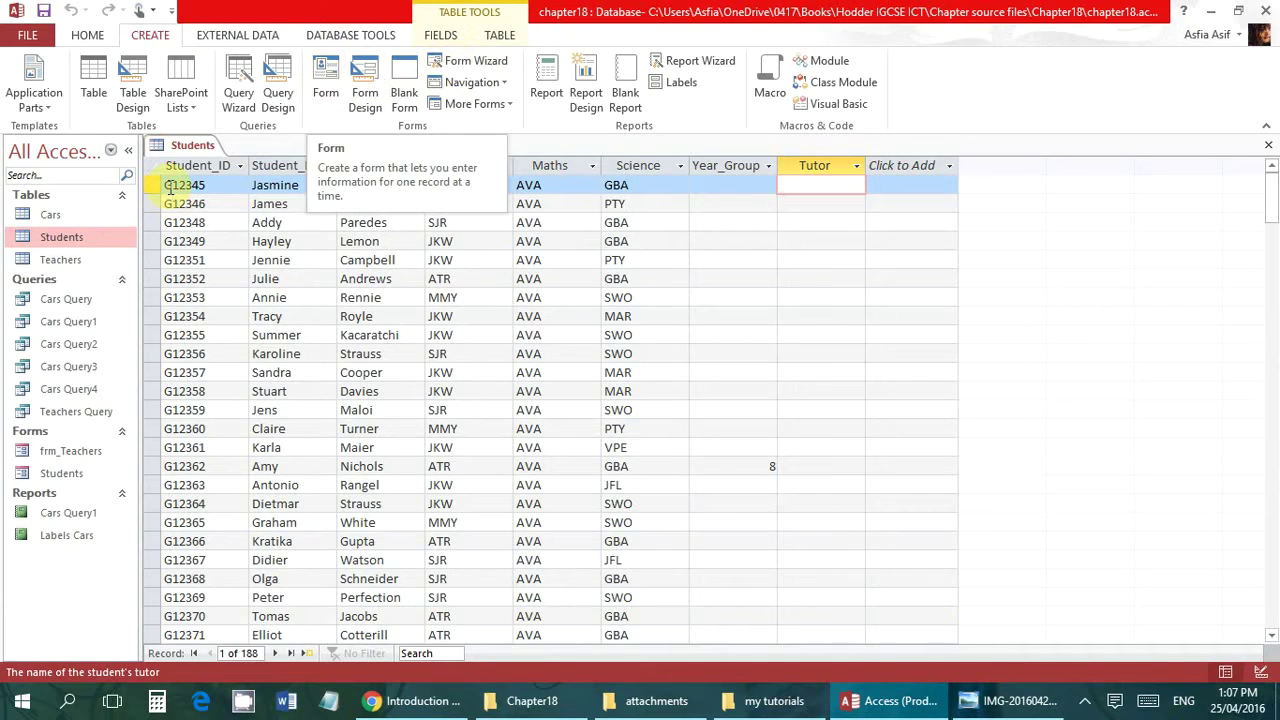
pyautogui.click(88, 237)
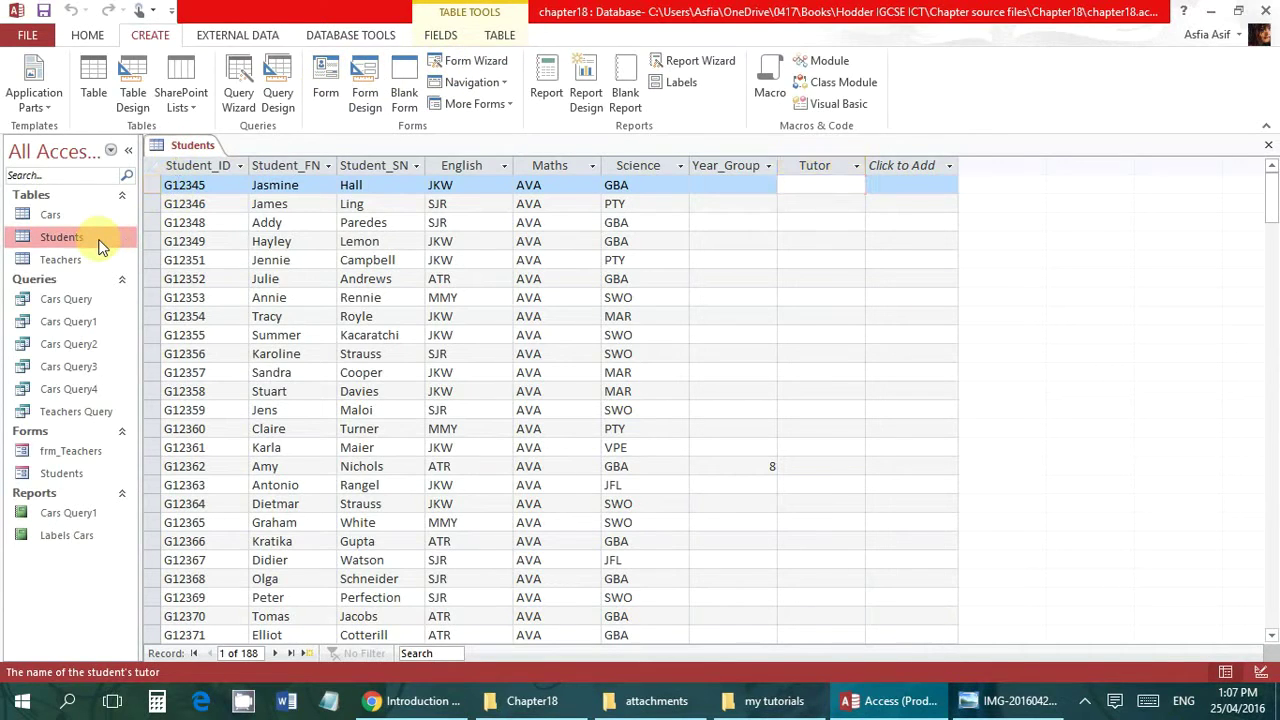
pyautogui.click(325, 87)
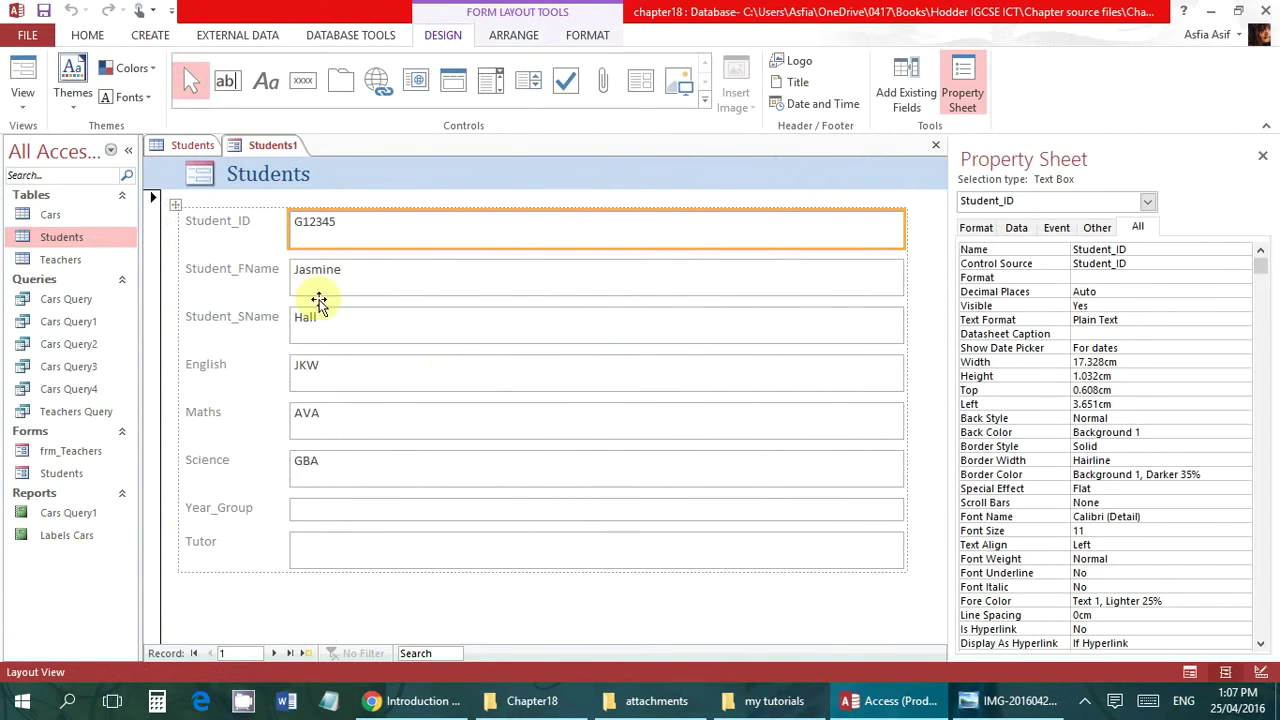
pyautogui.click(251, 229)
pyautogui.click(325, 236)
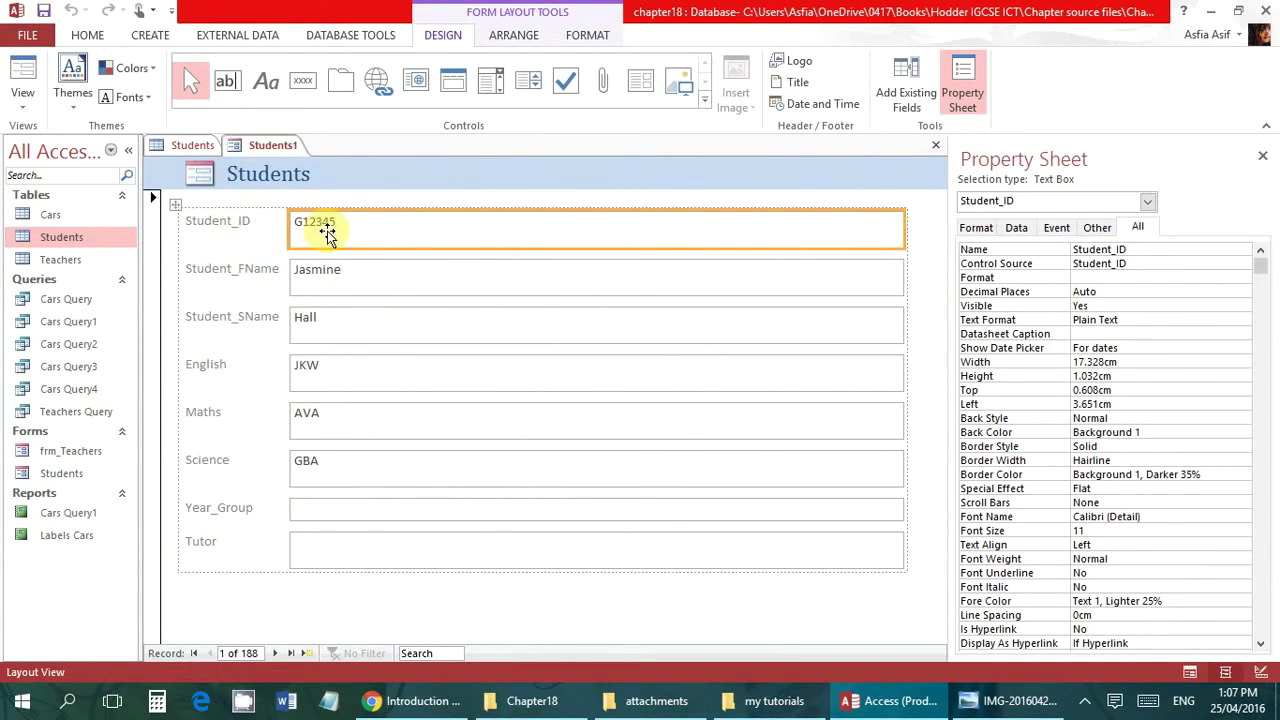
pyautogui.click(231, 228)
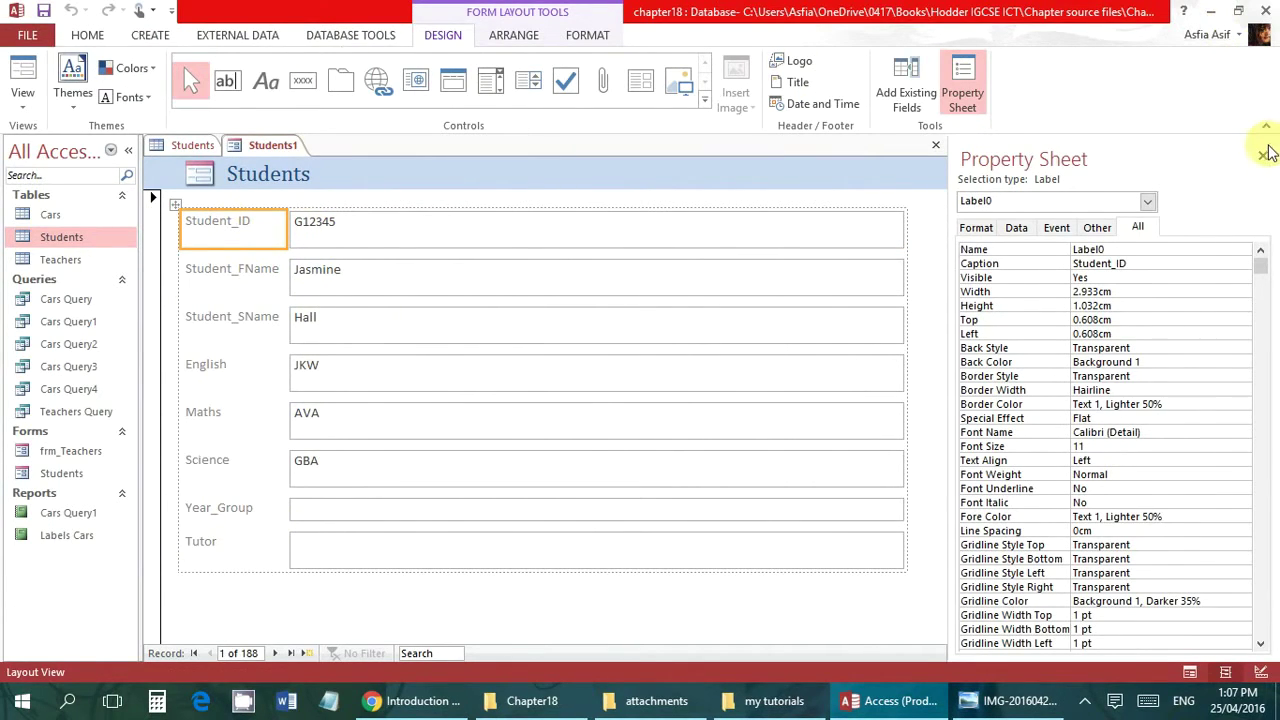
pyautogui.click(936, 145)
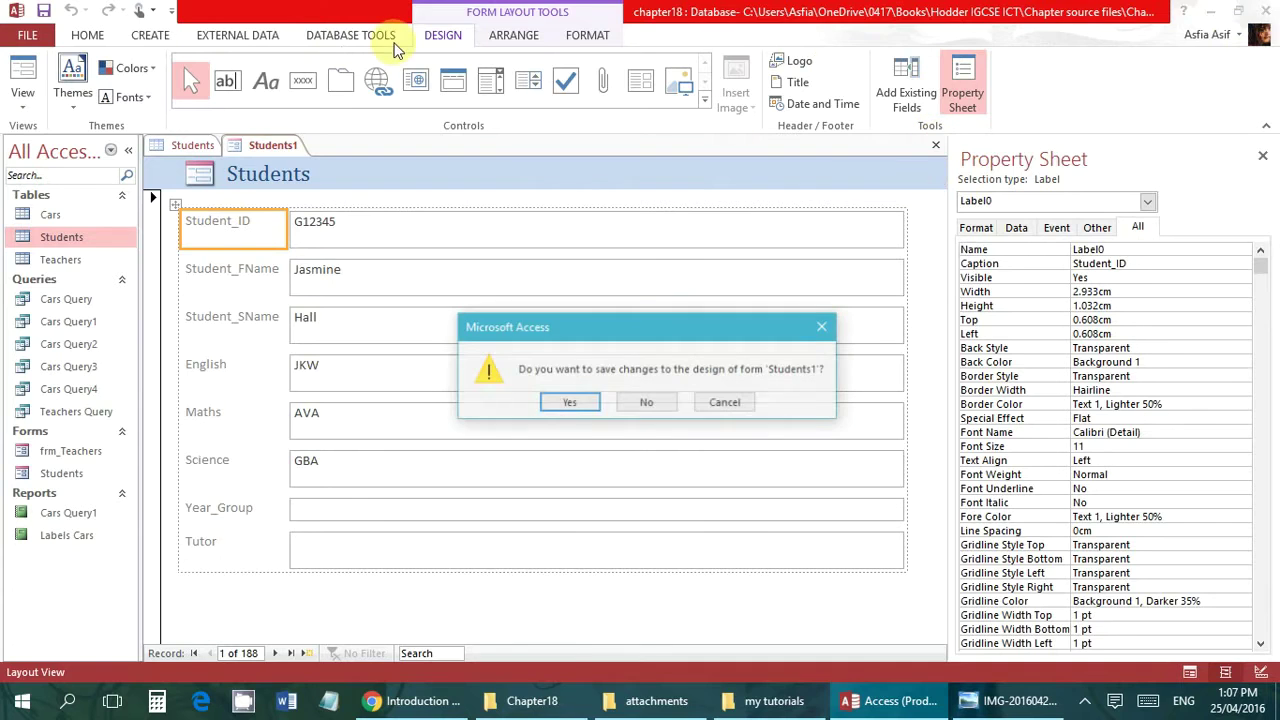
pyautogui.click(640, 402)
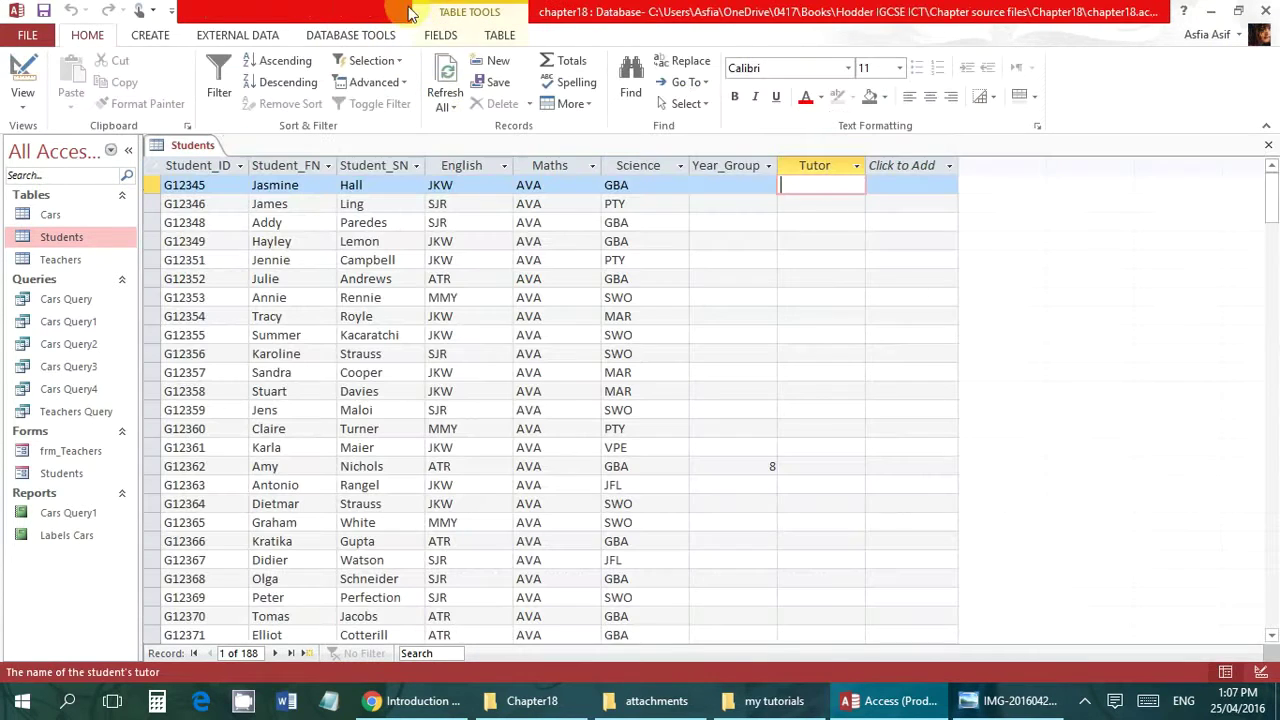
# Start the Form Wizard with the Students table as the source of the new form's fields
pyautogui.click(150, 35)
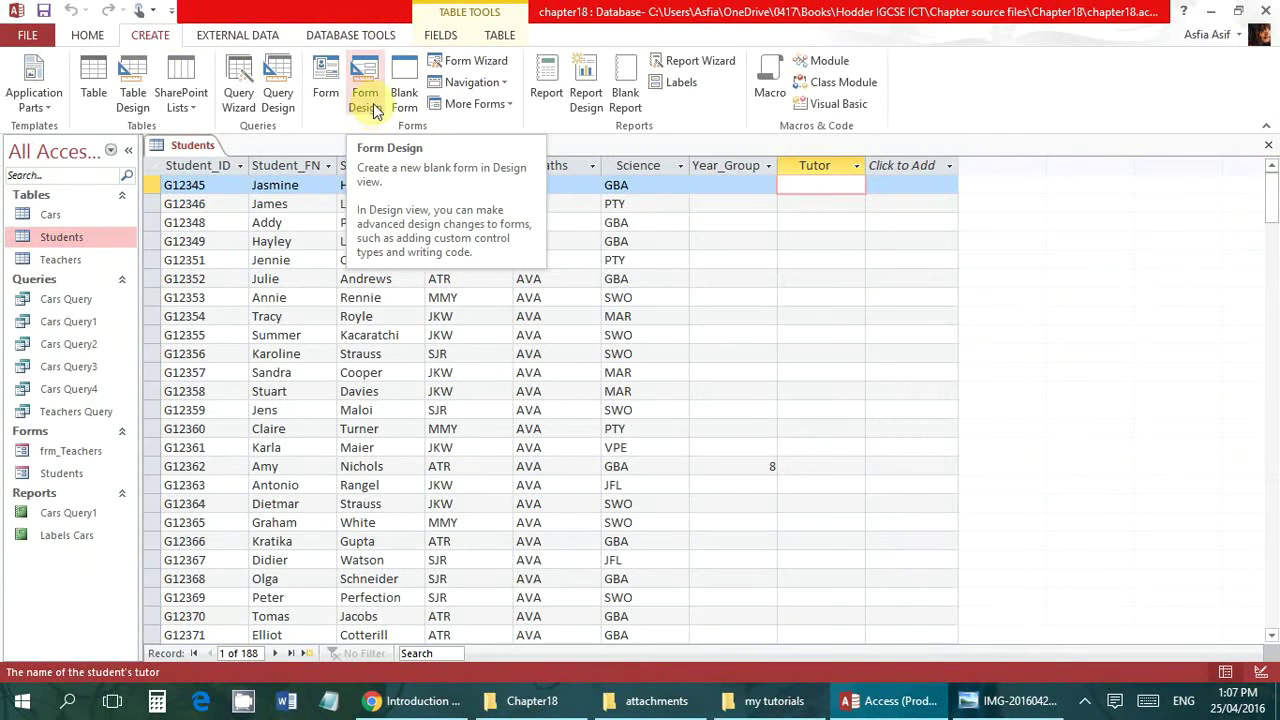
pyautogui.click(472, 61)
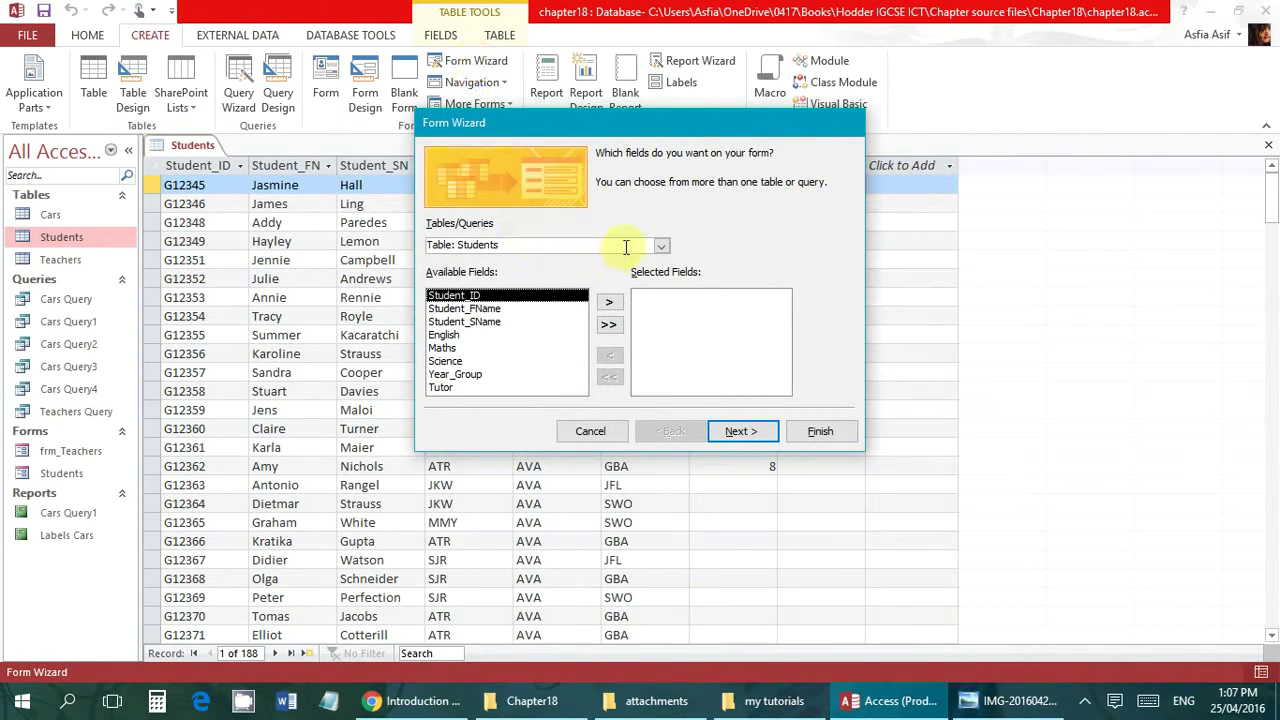
pyautogui.click(663, 247)
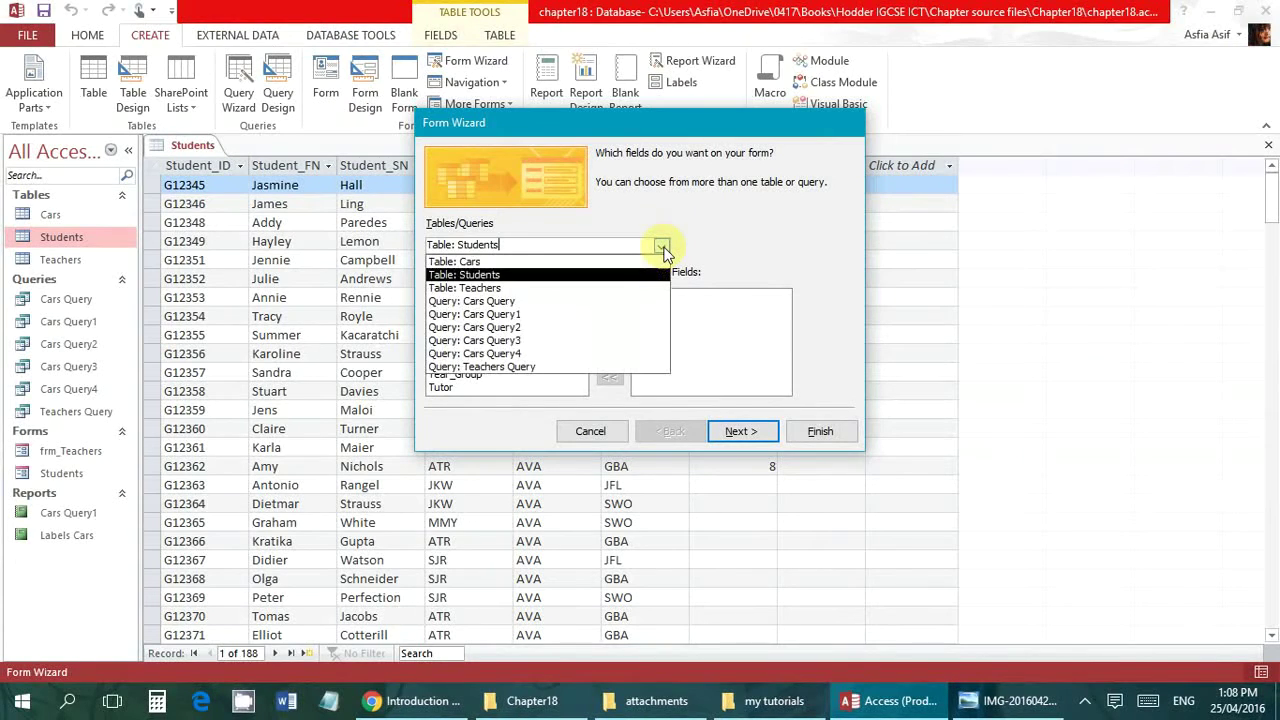
pyautogui.click(663, 247)
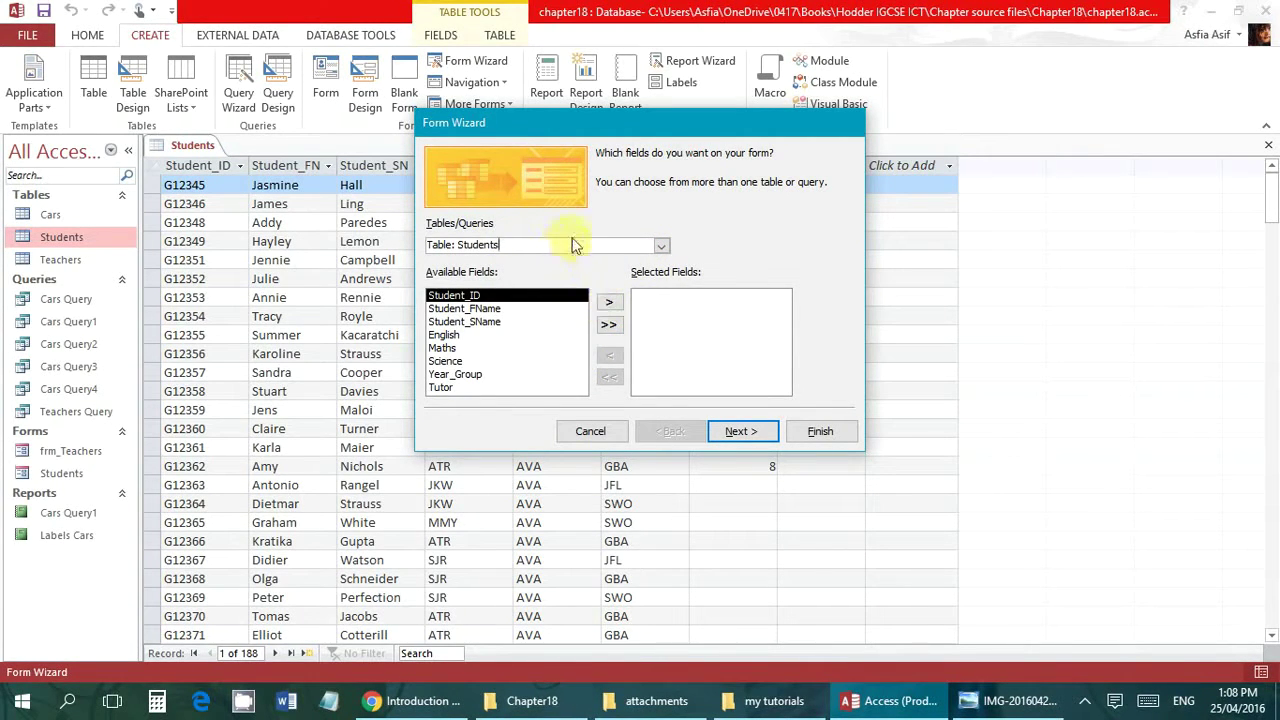
pyautogui.click(470, 374)
pyautogui.click(518, 300)
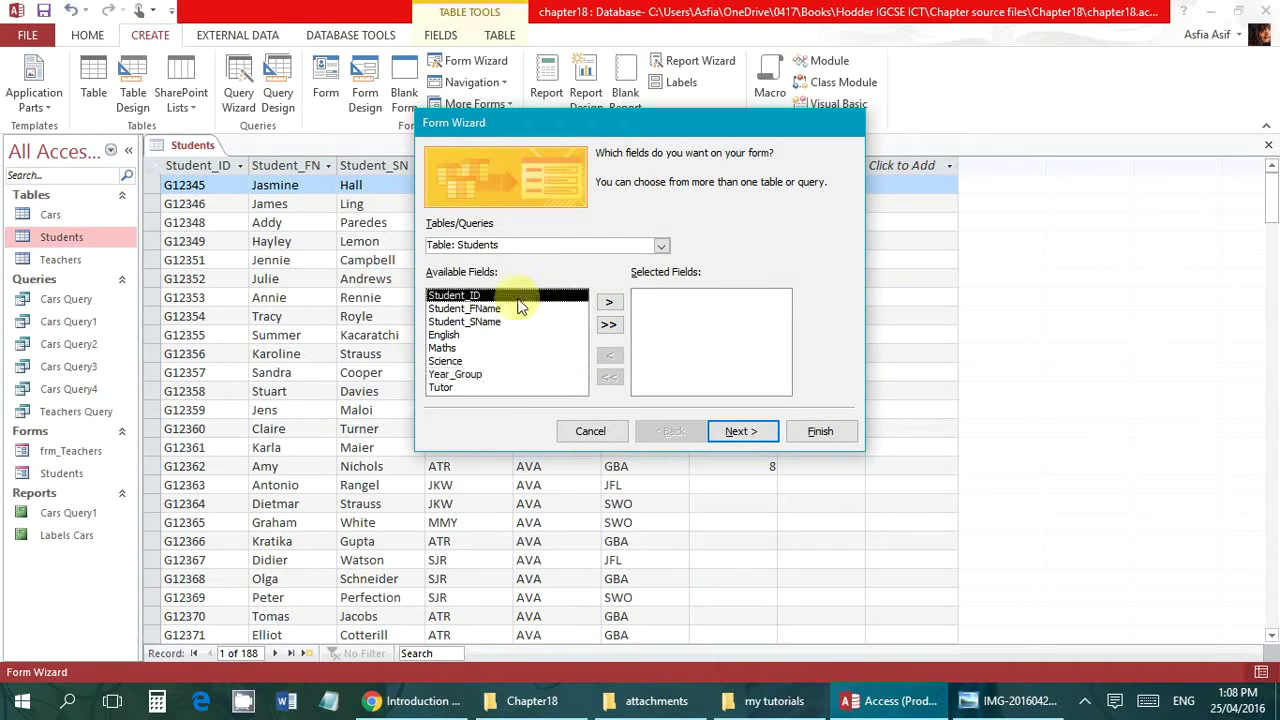
# Include Student_ID, Student_FName, Student_SName, English, Maths and Science in the form and continue to the layout choice
pyautogui.click(604, 304)
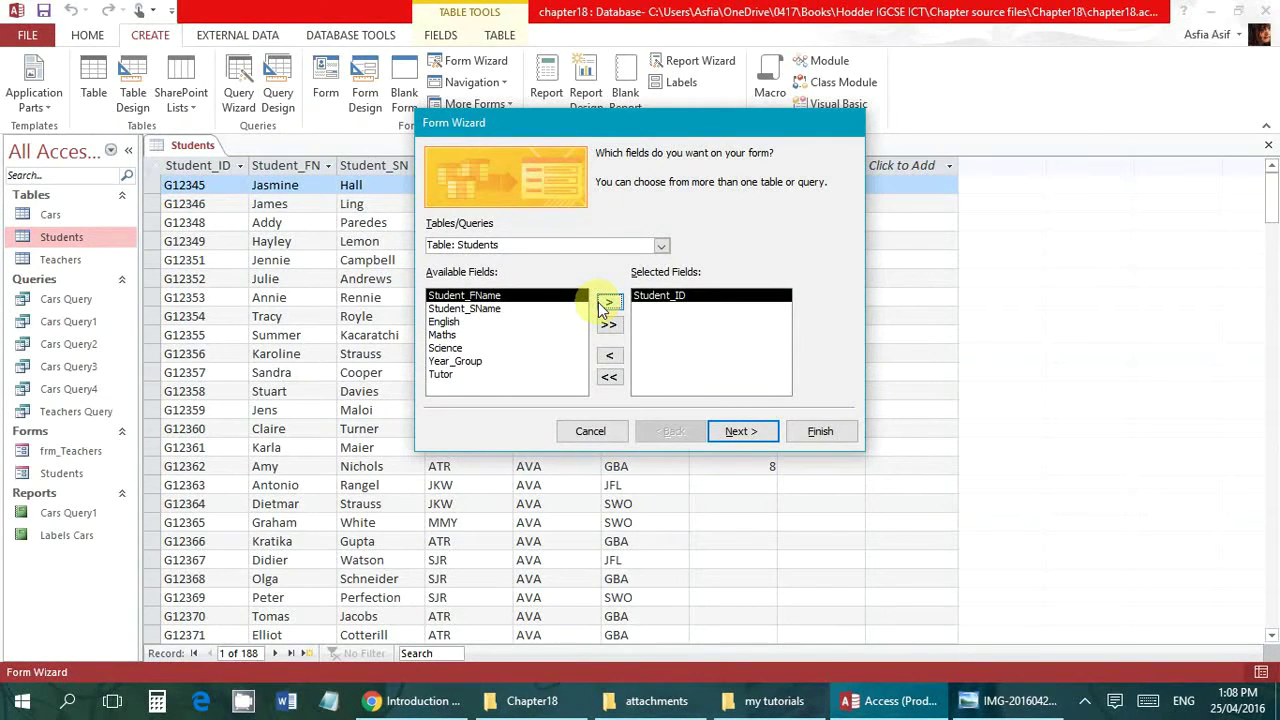
pyautogui.click(604, 304)
pyautogui.click(604, 304)
pyautogui.click(604, 304)
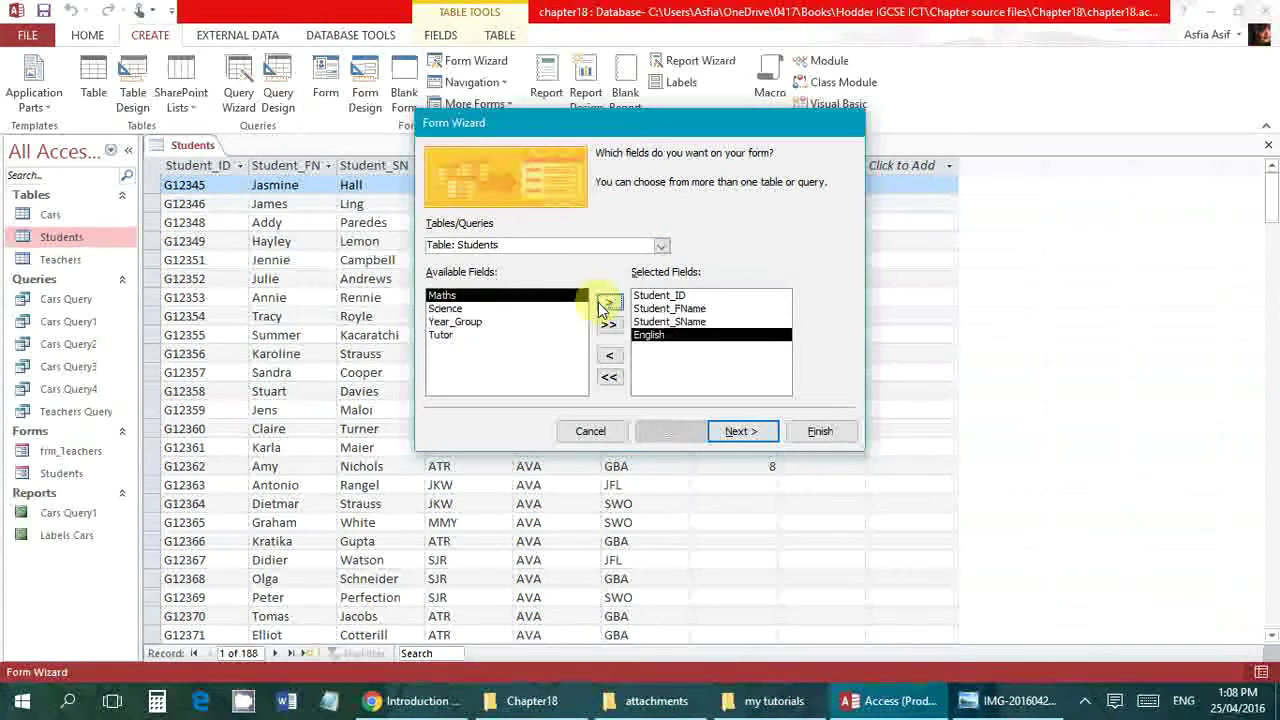
pyautogui.click(604, 304)
pyautogui.click(604, 304)
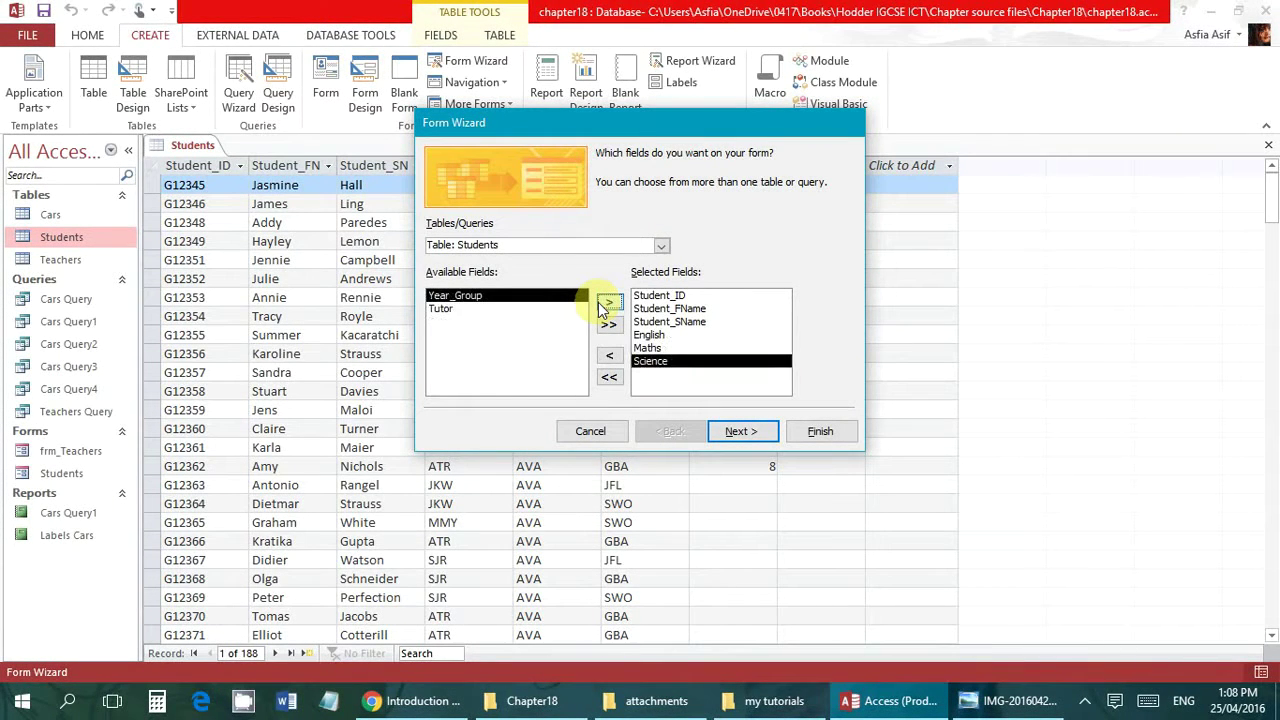
pyautogui.click(679, 324)
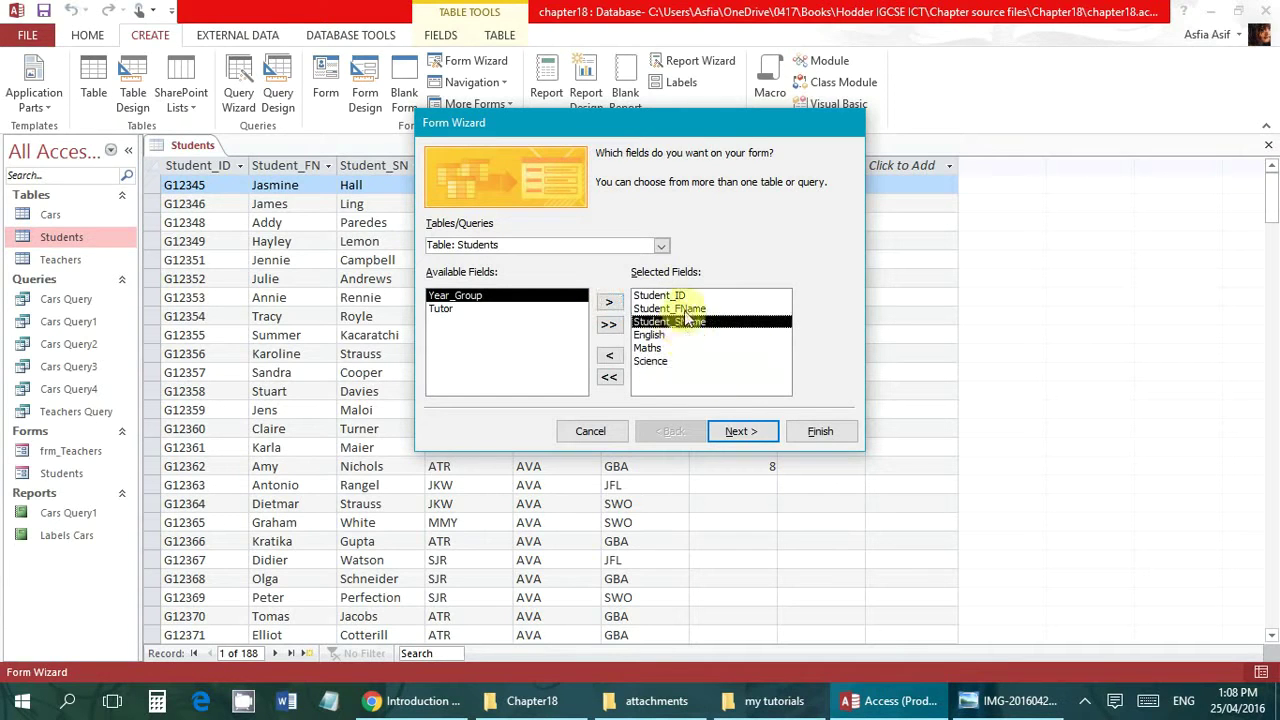
pyautogui.click(678, 297)
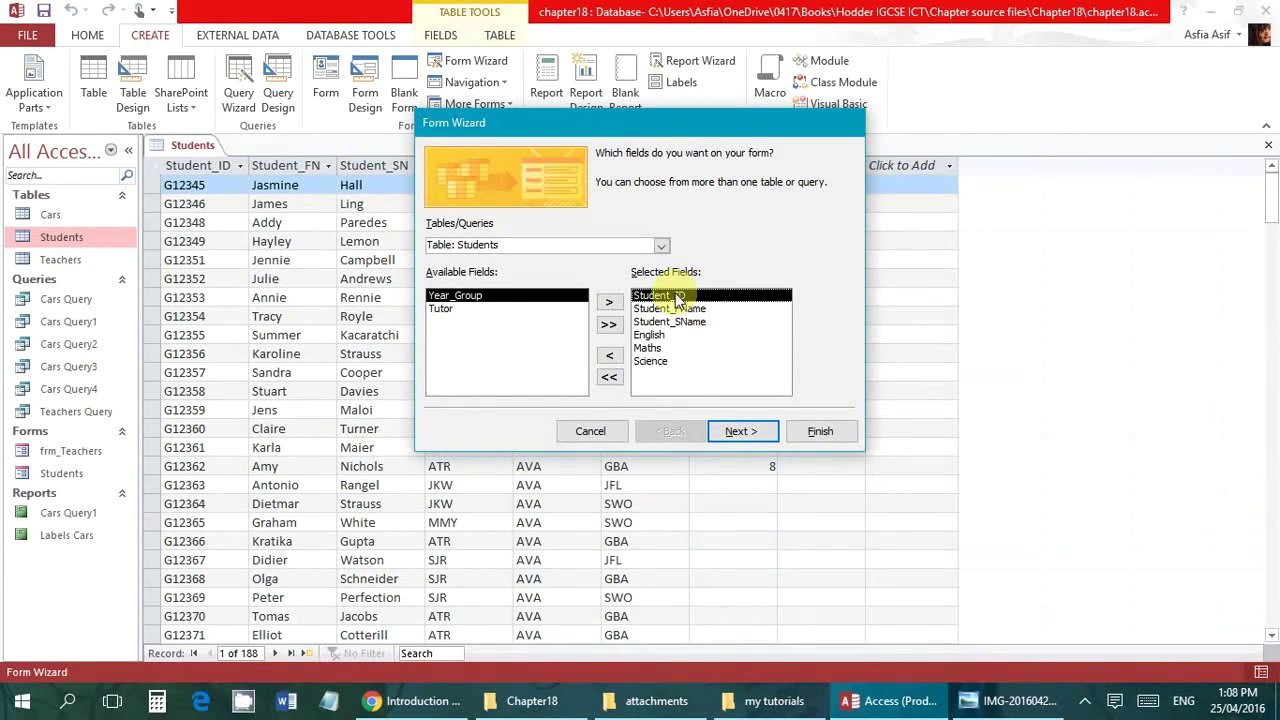
pyautogui.click(758, 433)
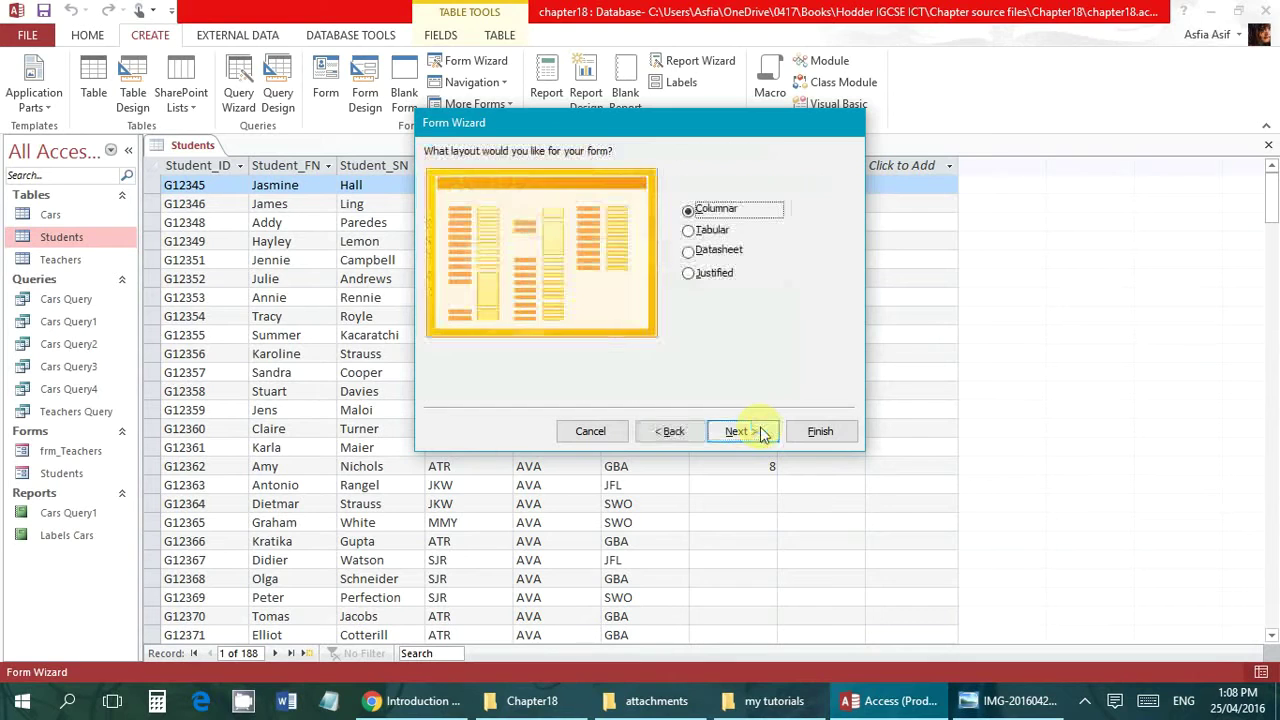
# Preview the Tabular, Datasheet and Justified layouts, and choose Columnar as the form's layout
pyautogui.click(697, 234)
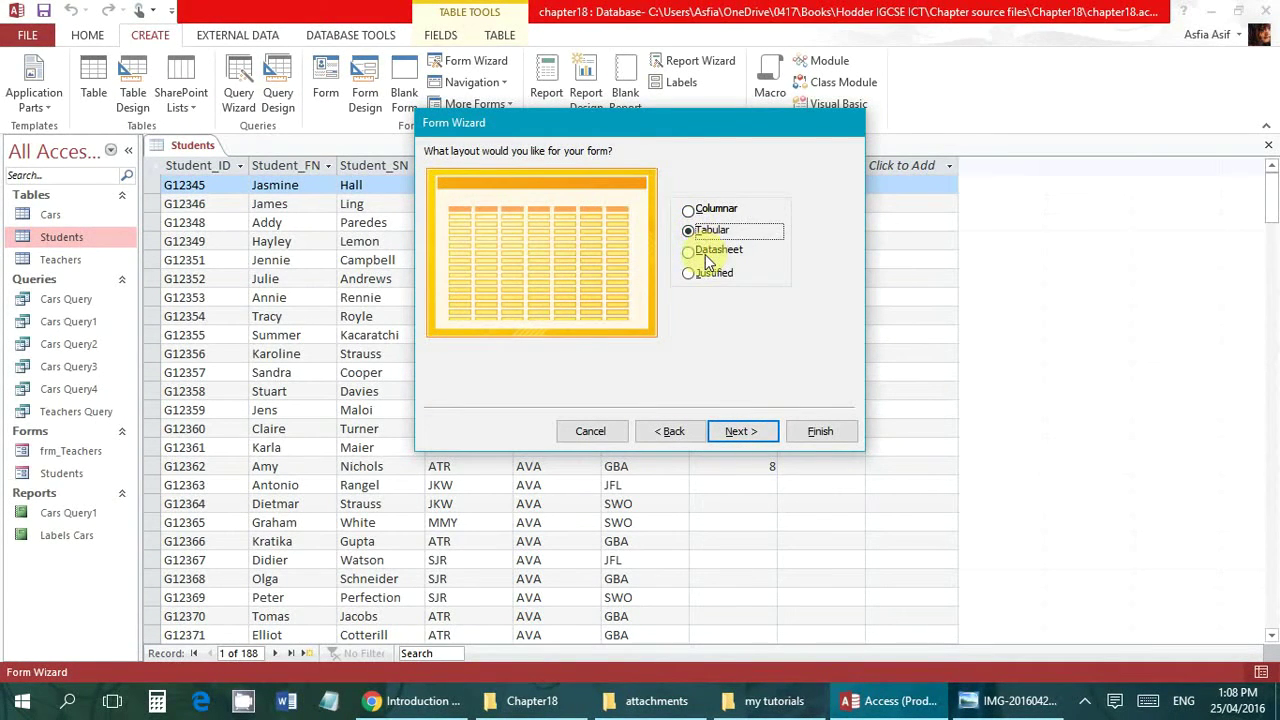
pyautogui.click(701, 250)
pyautogui.click(712, 275)
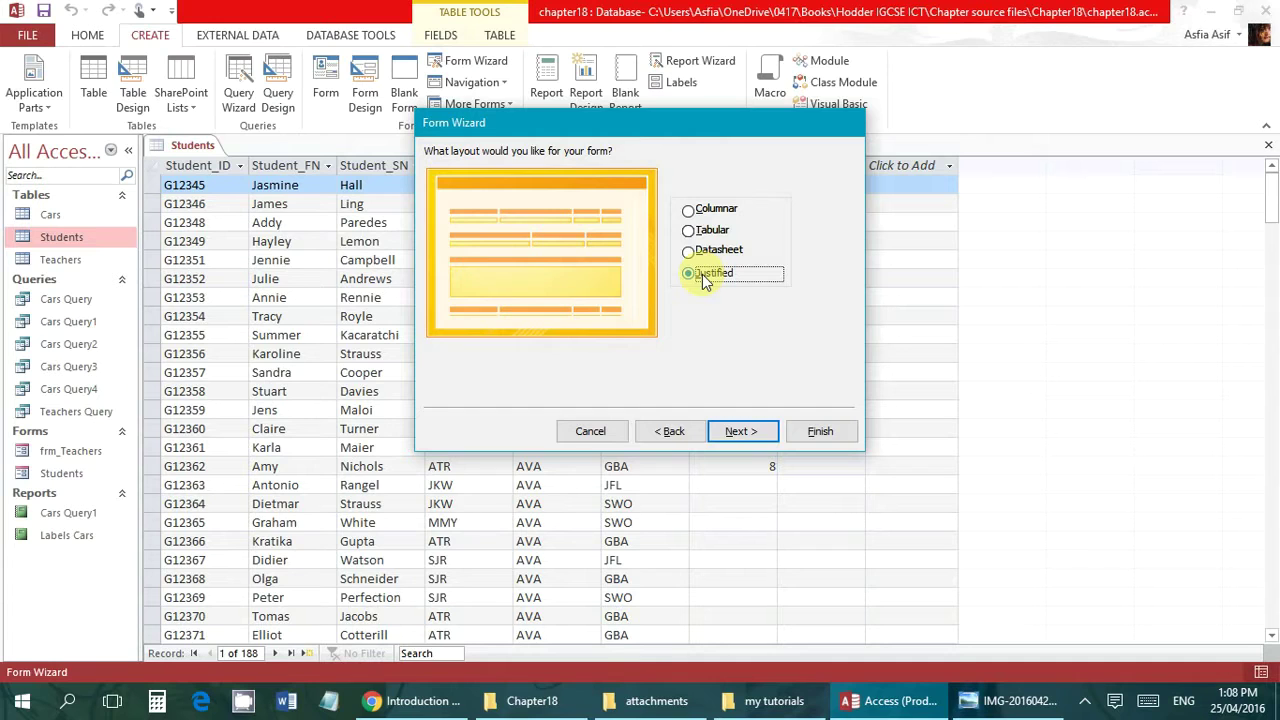
pyautogui.click(690, 210)
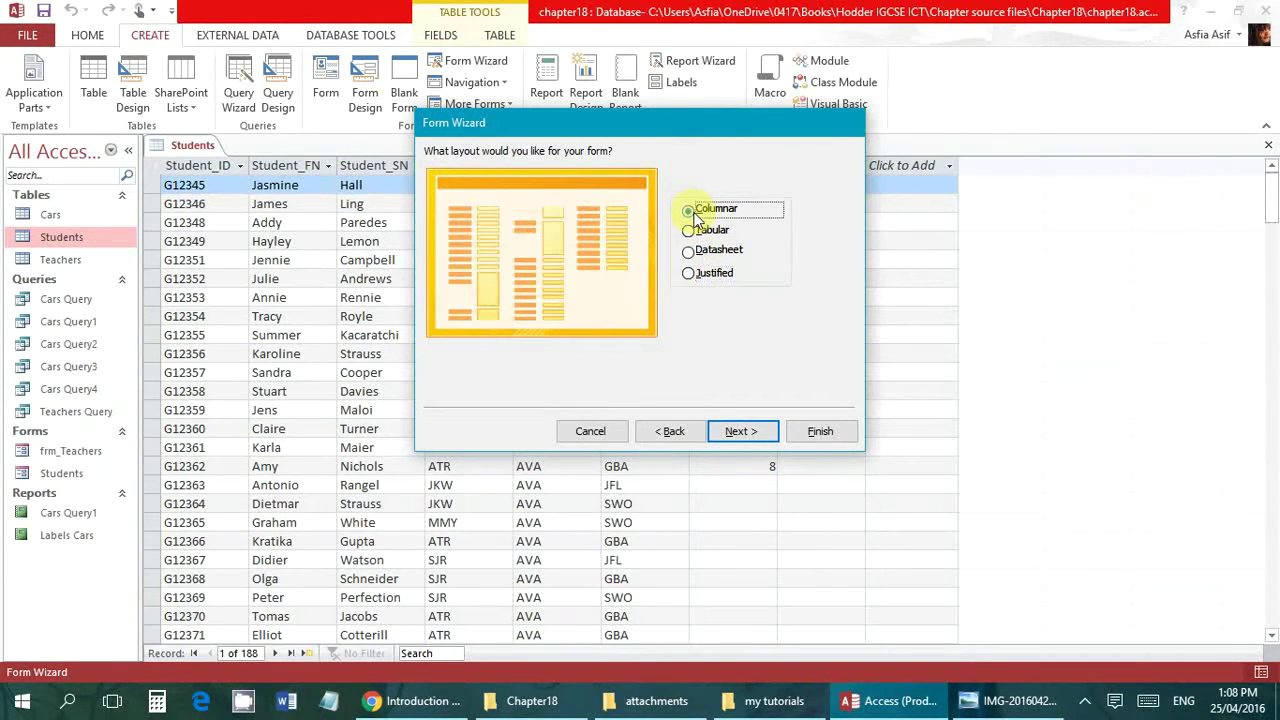
pyautogui.click(747, 436)
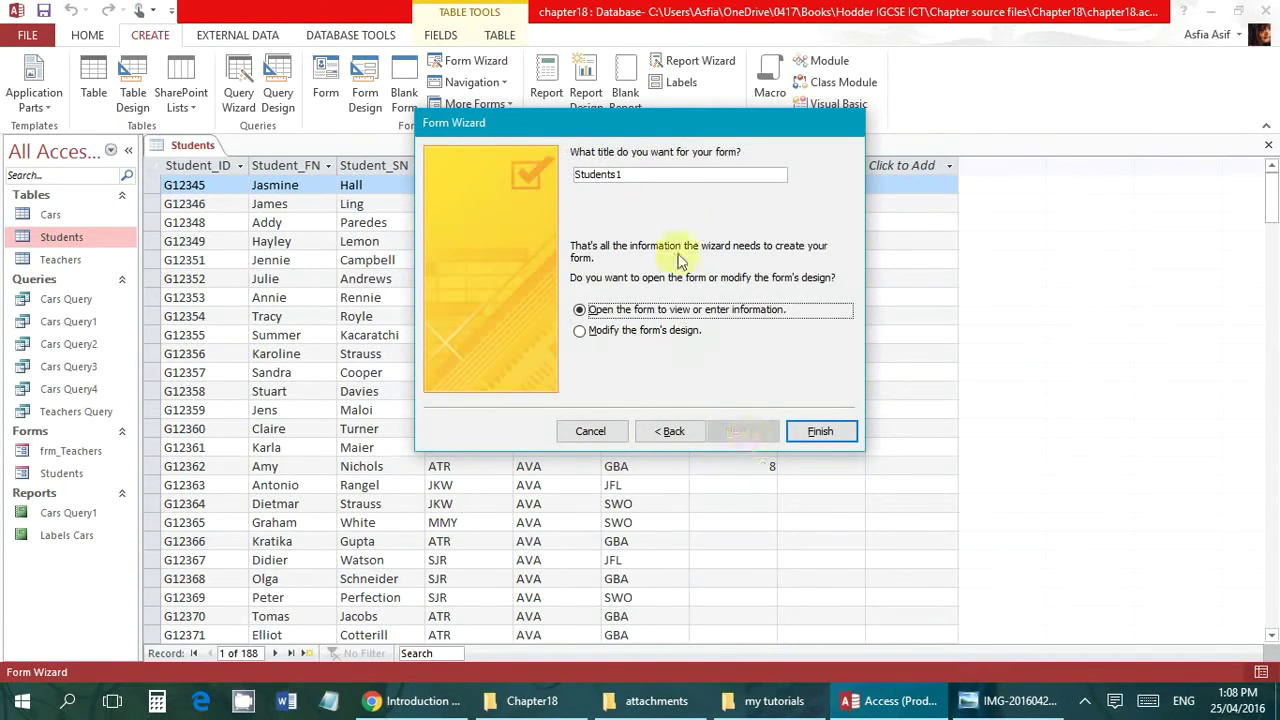
# Replace the proposed form title with frm_Students
pyautogui.click(650, 177)
pyautogui.press('BackSpace')
pyautogui.press('BackSpace')
pyautogui.press('BackSpace')
pyautogui.press('BackSpace')
pyautogui.press('BackSpace')
pyautogui.press('BackSpace')
pyautogui.press('BackSpace')
pyautogui.press('BackSpace')
pyautogui.press('BackSpace')
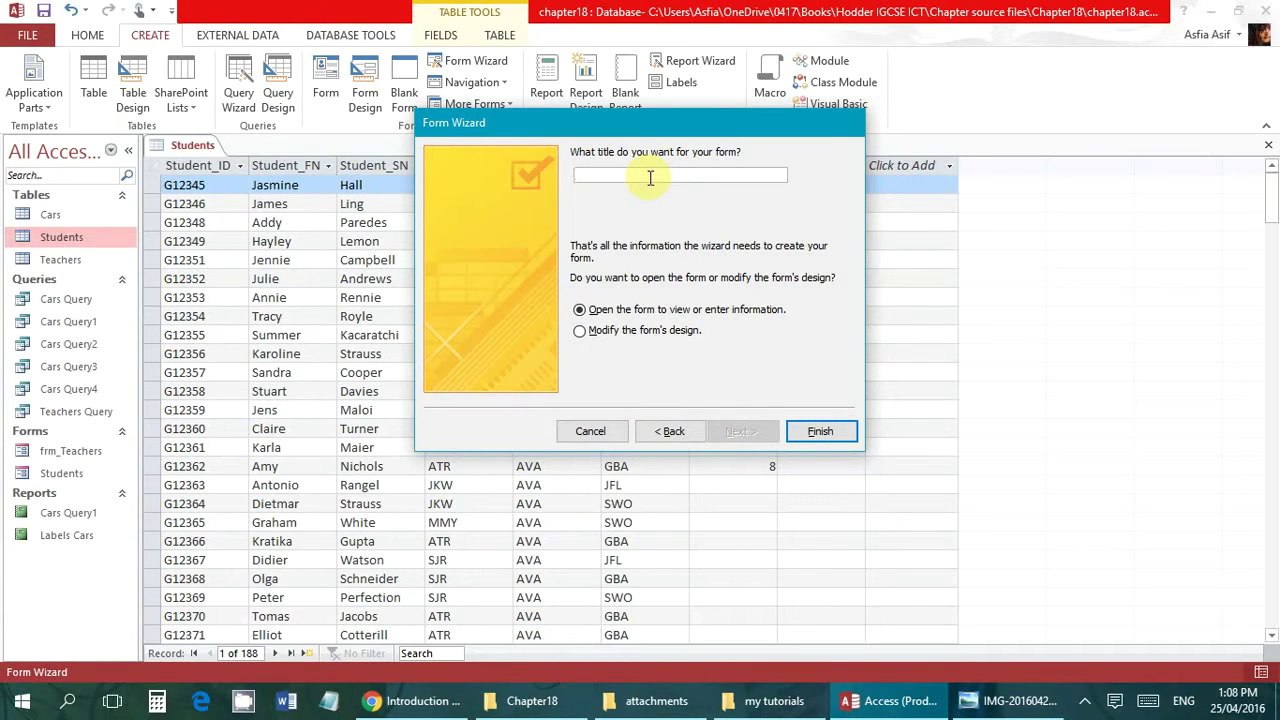
pyautogui.write('frm_')
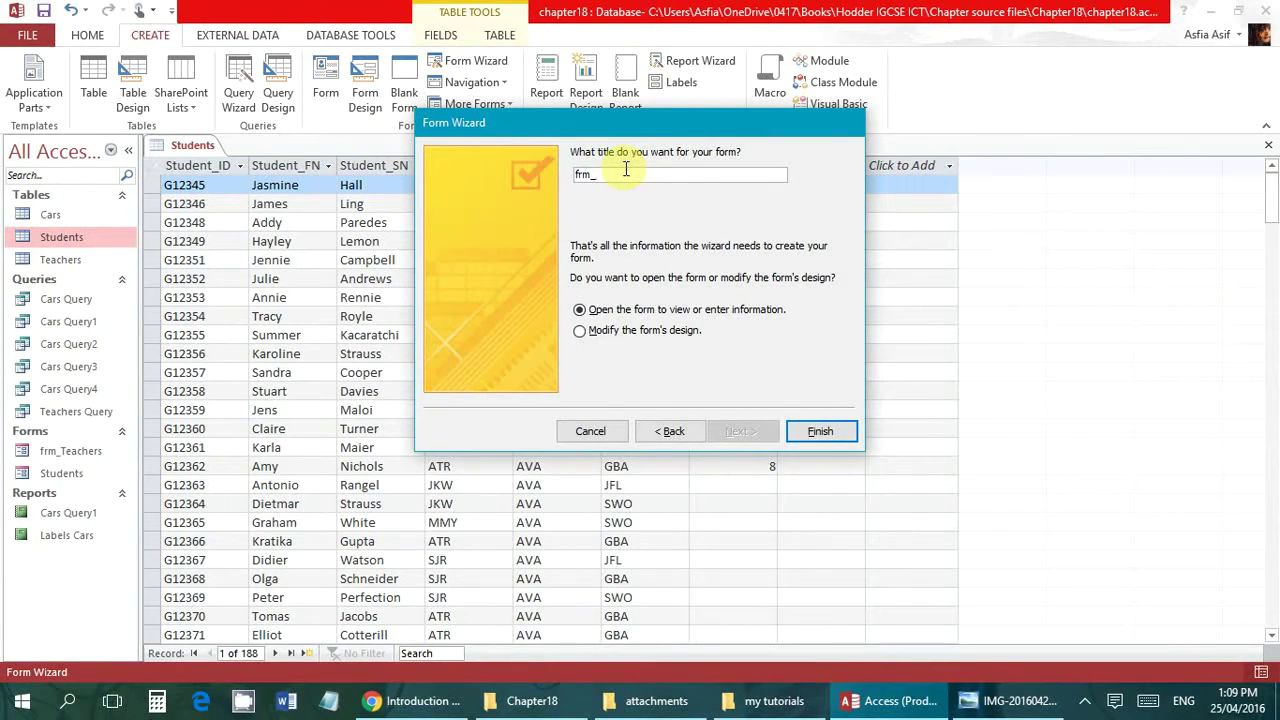
pyautogui.write('Students')
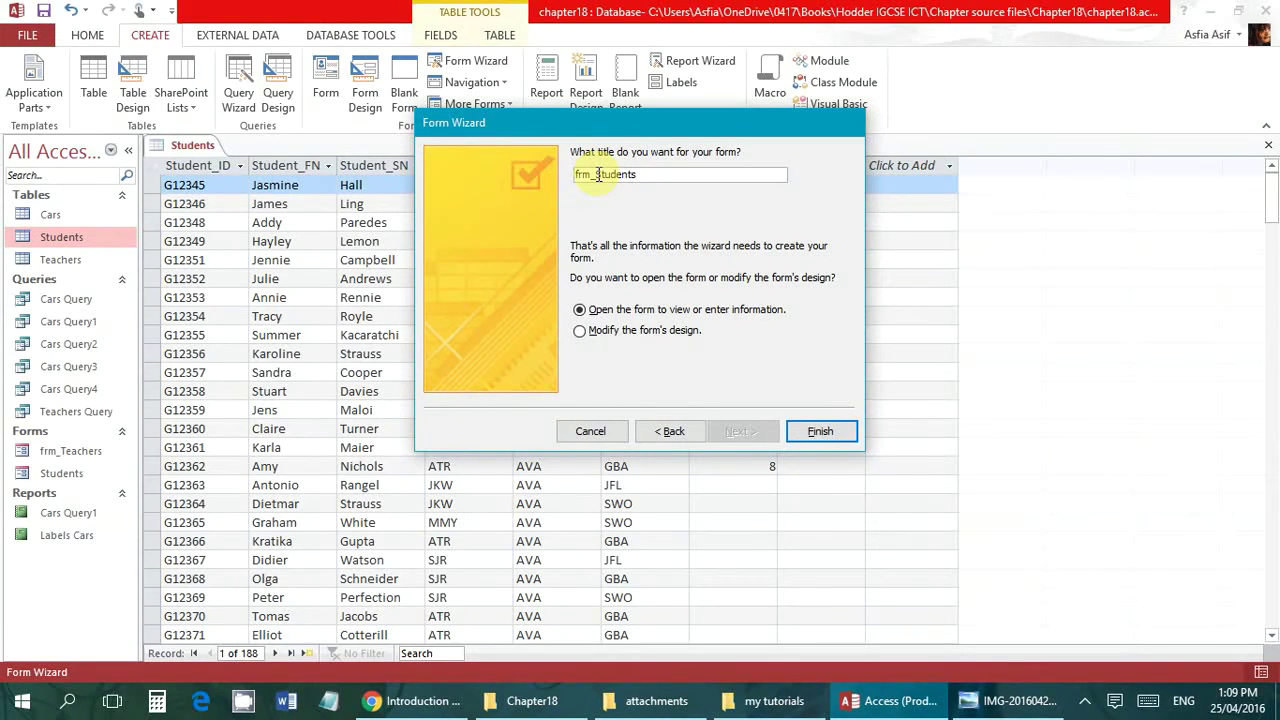
# Set the form title to Students Form and finish the wizard with the option to modify the form's design
pyautogui.moveTo(598, 175); pyautogui.dragTo(555, 173)
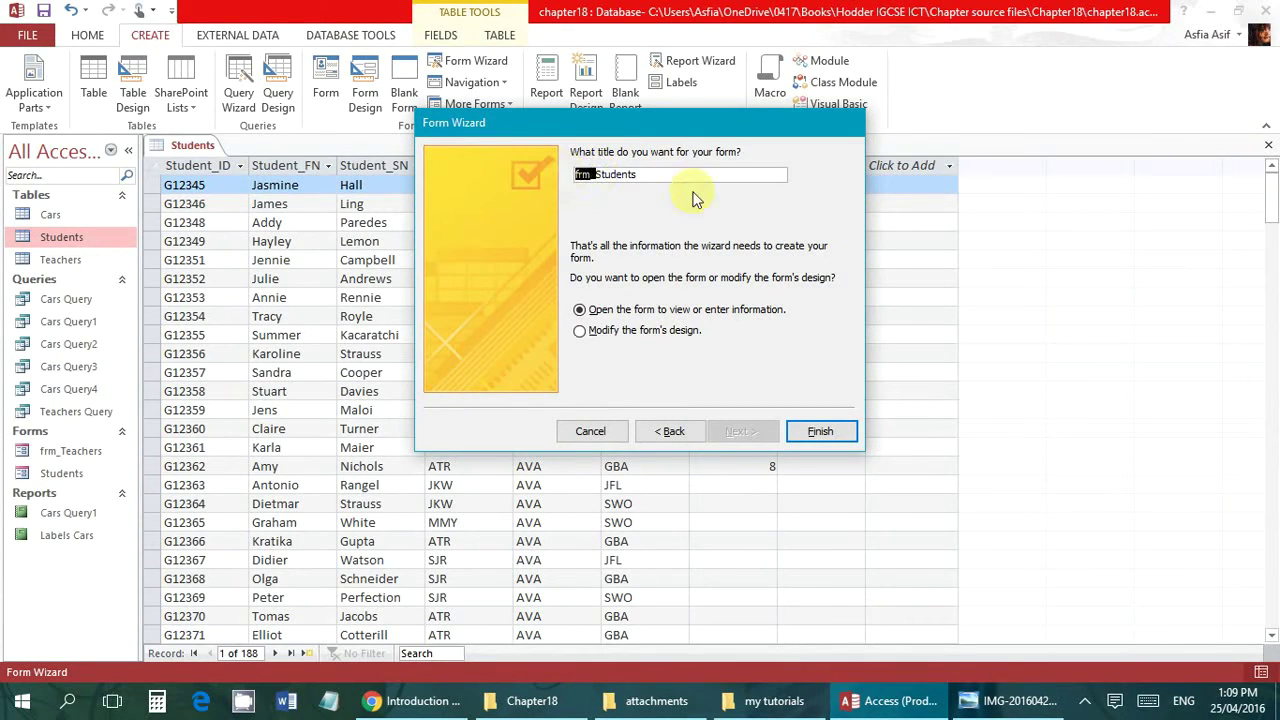
pyautogui.press('BackSpace')
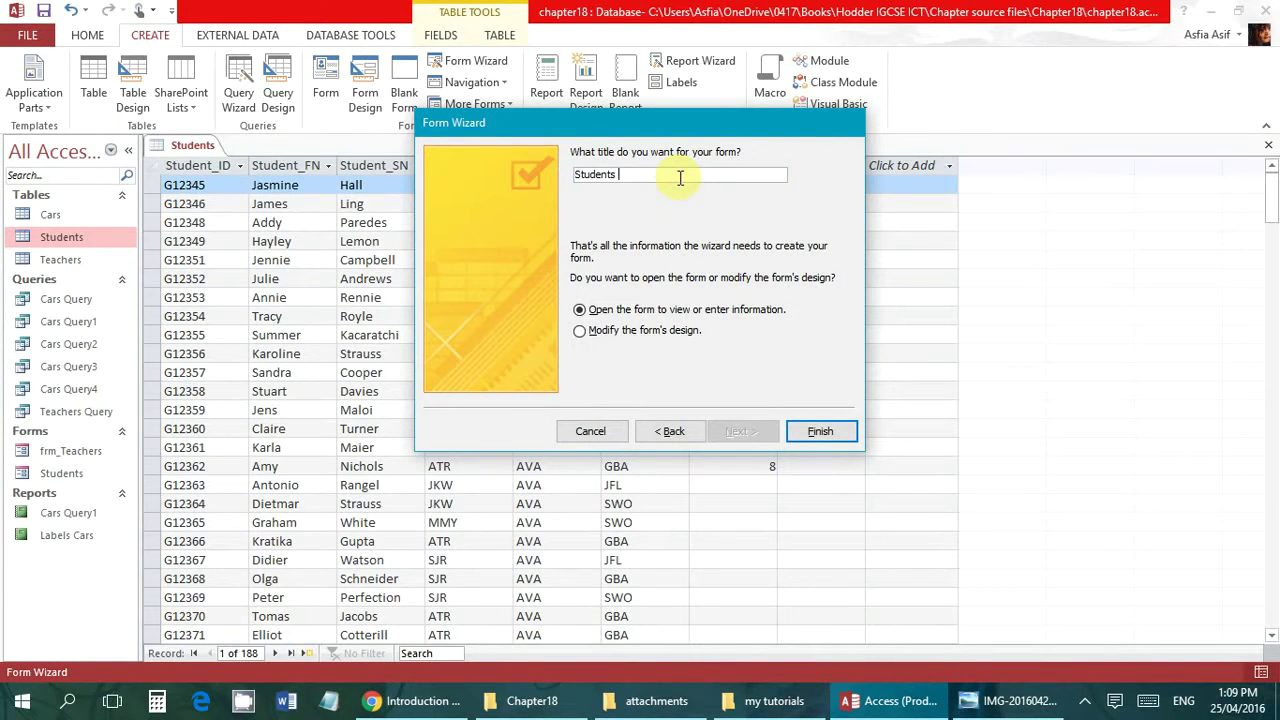
pyautogui.write('Form')
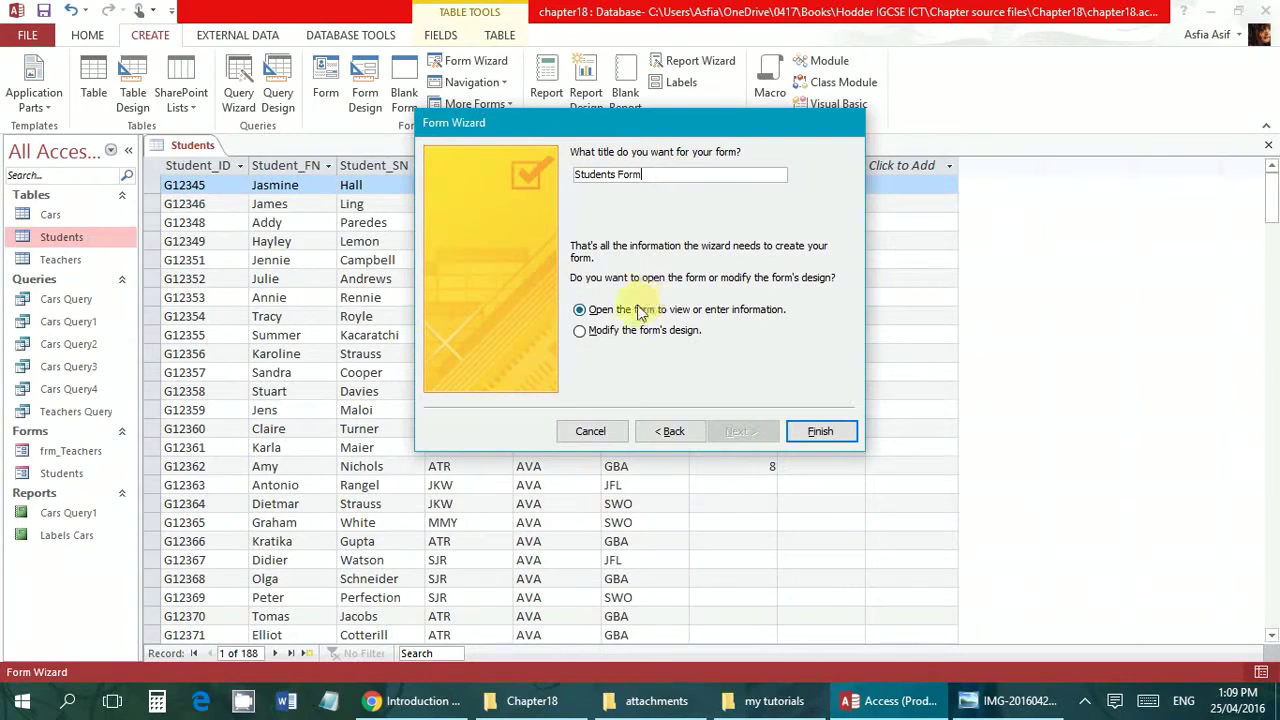
pyautogui.click(668, 332)
pyautogui.click(823, 433)
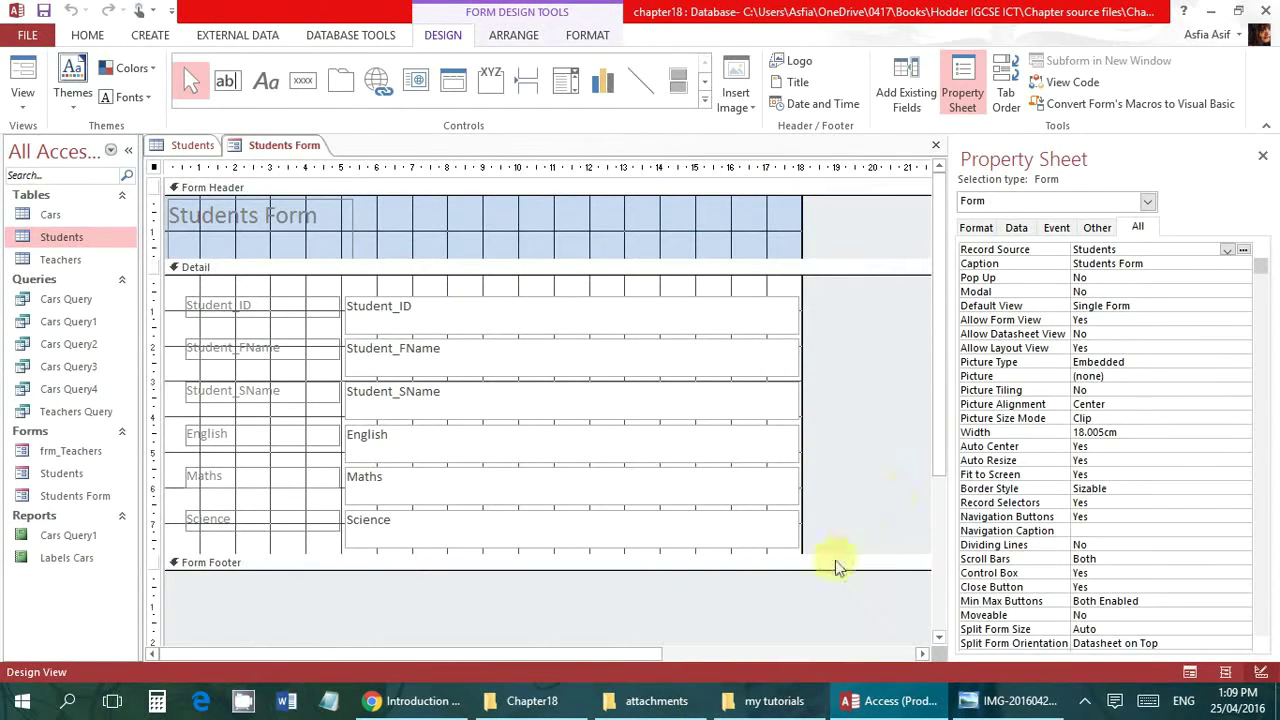
# Enlarge the form header to about 2.7 cm high and shorten its title label to about 0.9 cm high
pyautogui.moveTo(940, 390); pyautogui.dragTo(938, 302)
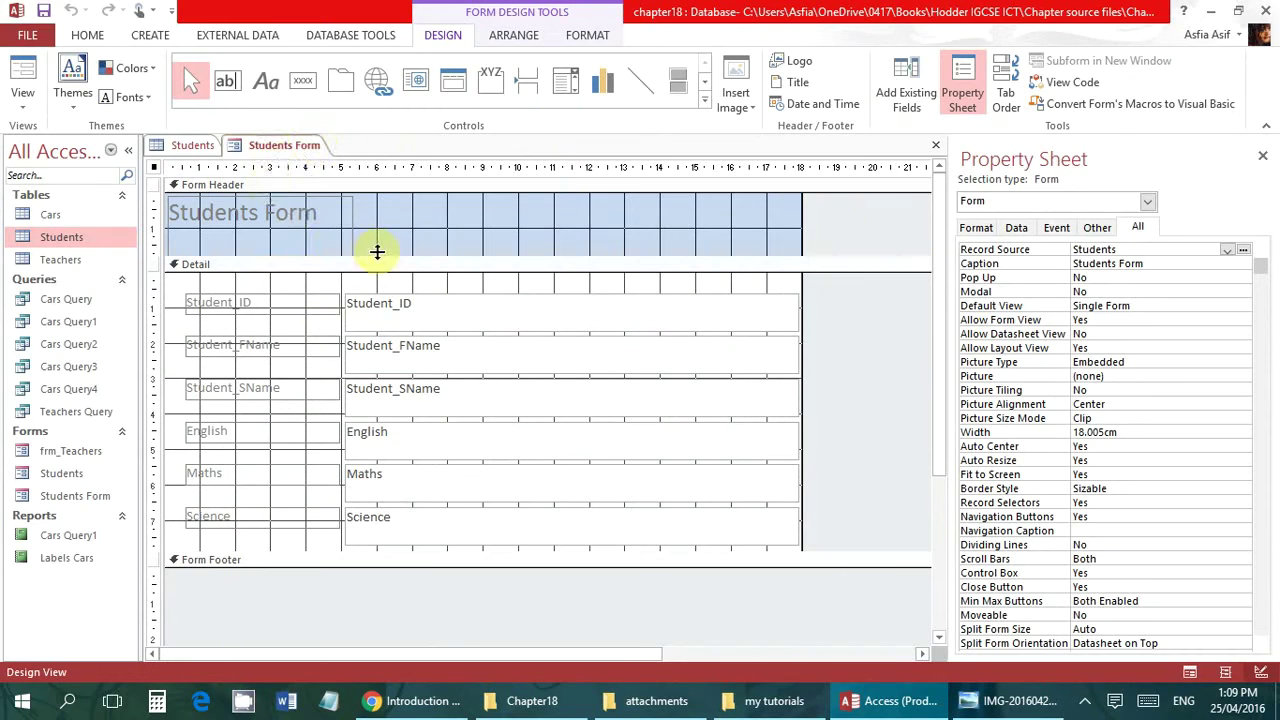
pyautogui.click(310, 240)
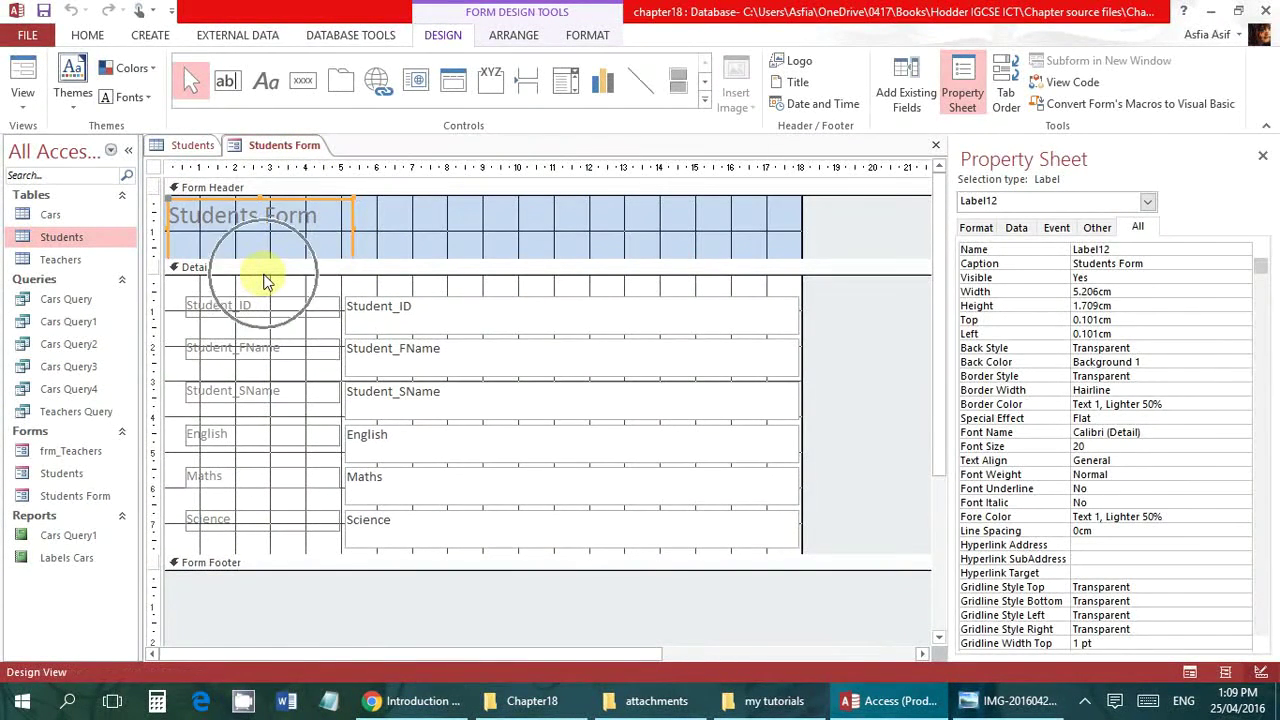
pyautogui.moveTo(304, 258); pyautogui.dragTo(306, 290)
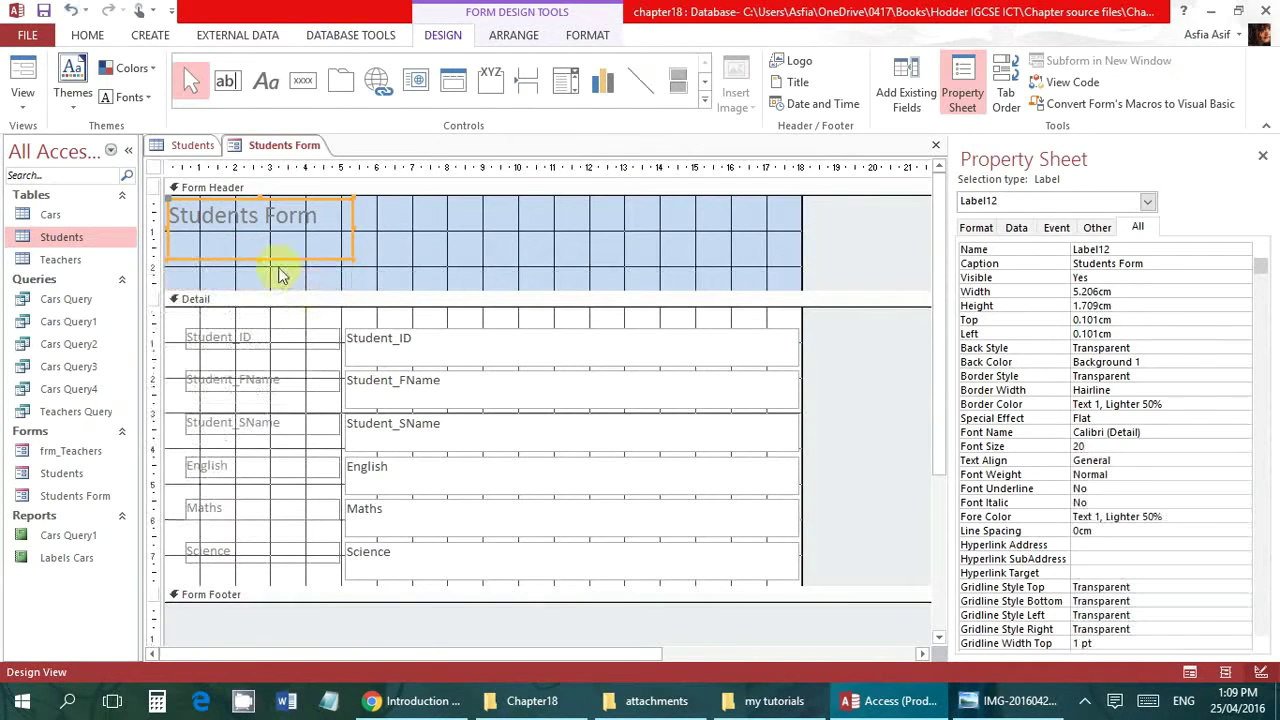
pyautogui.click(257, 240)
# Change the font colour of the Students Form title in the header to Text 1, Lighter 5%
pyautogui.moveTo(340, 215); pyautogui.dragTo(100, 228)
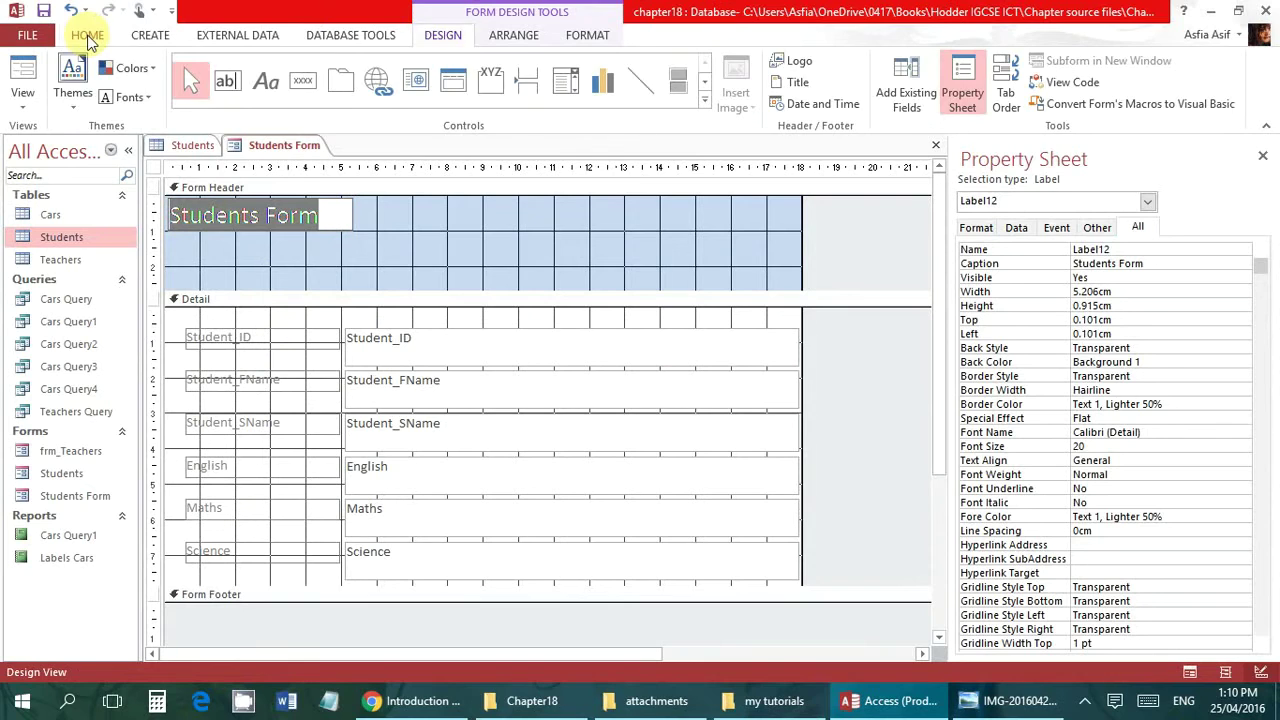
pyautogui.click(87, 35)
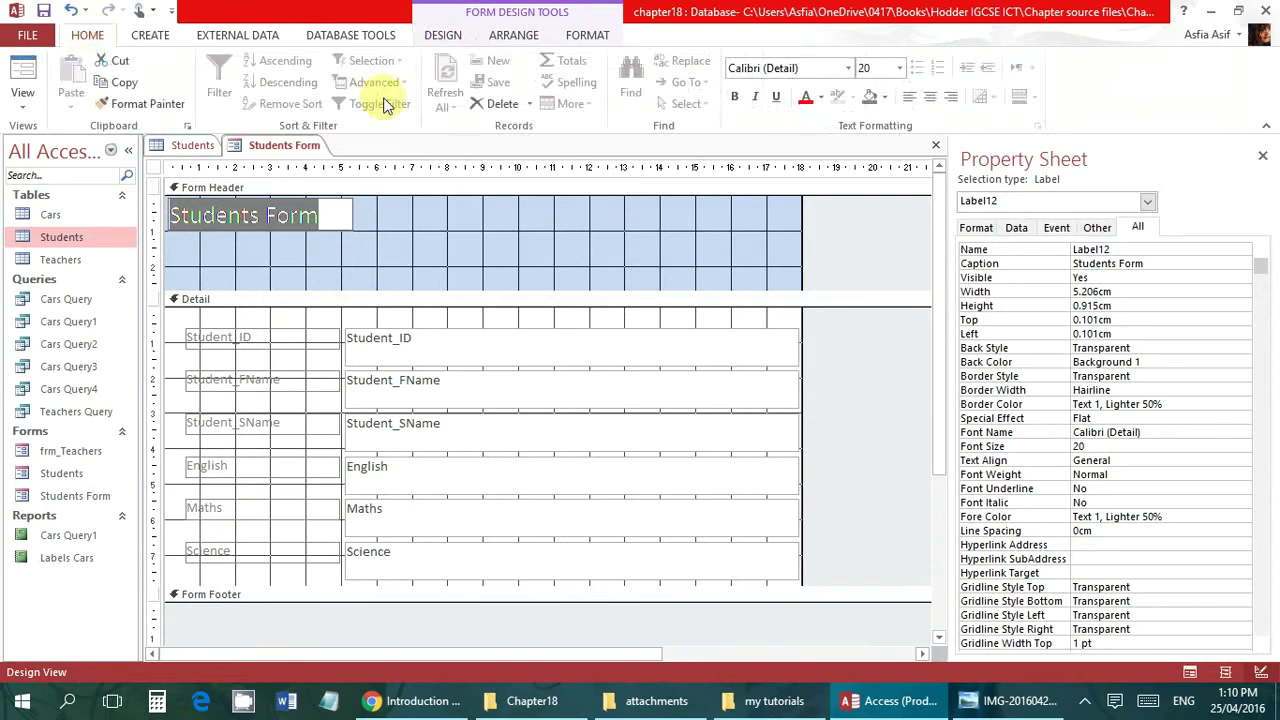
pyautogui.click(509, 193)
pyautogui.click(271, 211)
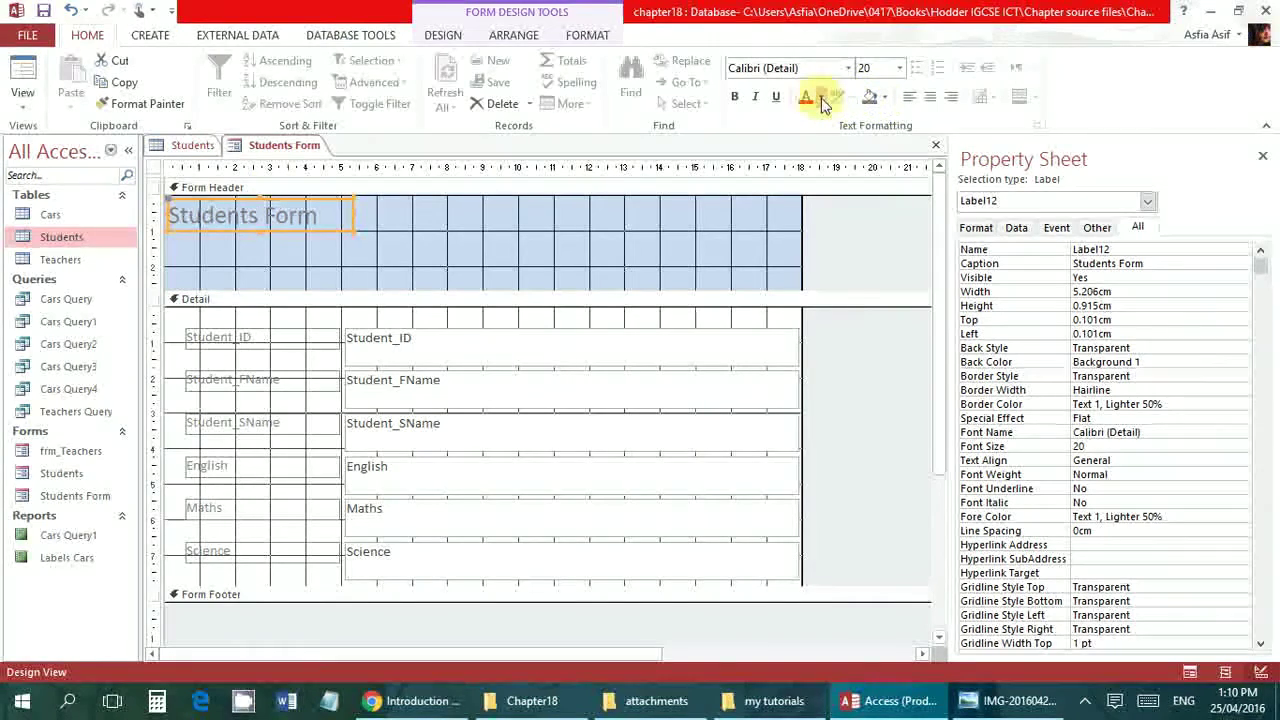
pyautogui.click(820, 98)
pyautogui.click(823, 223)
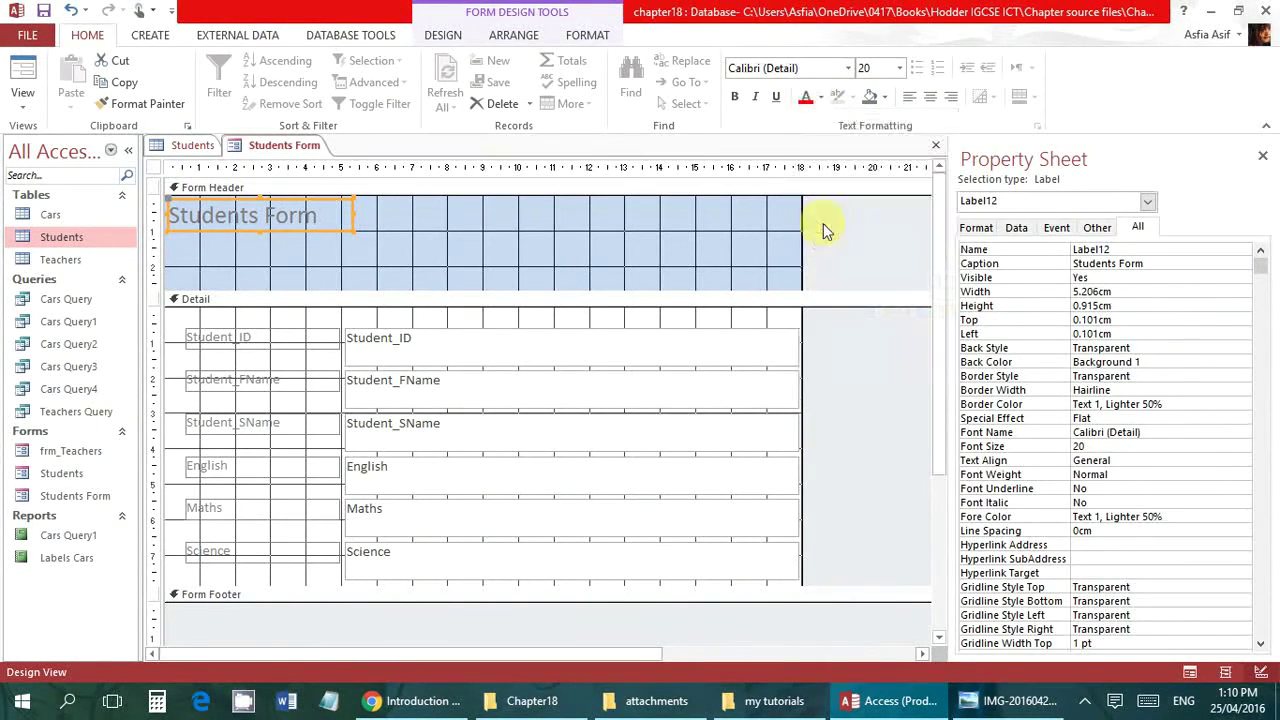
pyautogui.click(421, 245)
pyautogui.click(310, 218)
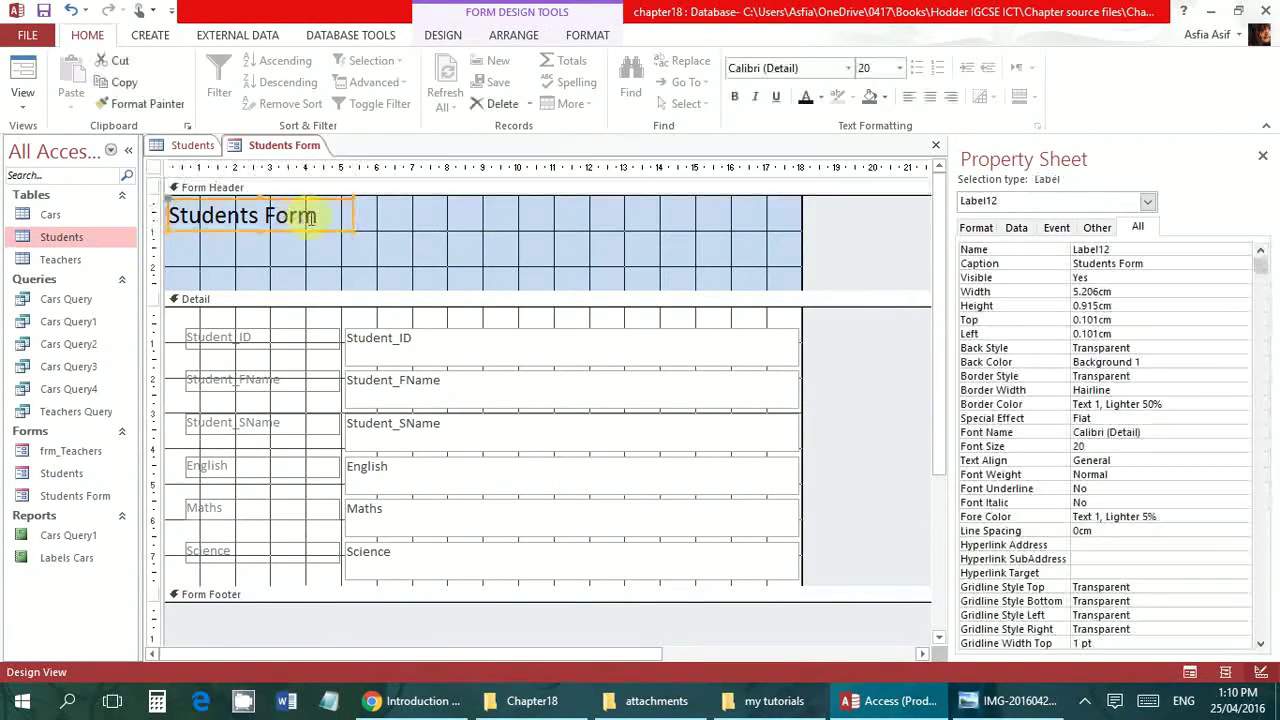
# Try Background 2, Darker 10% on the form header, settle on Accent 3, Lighter 80%, and reduce its height to about 1.5 cm
pyautogui.click(421, 235)
pyautogui.click(660, 246)
pyautogui.click(712, 250)
pyautogui.click(712, 250)
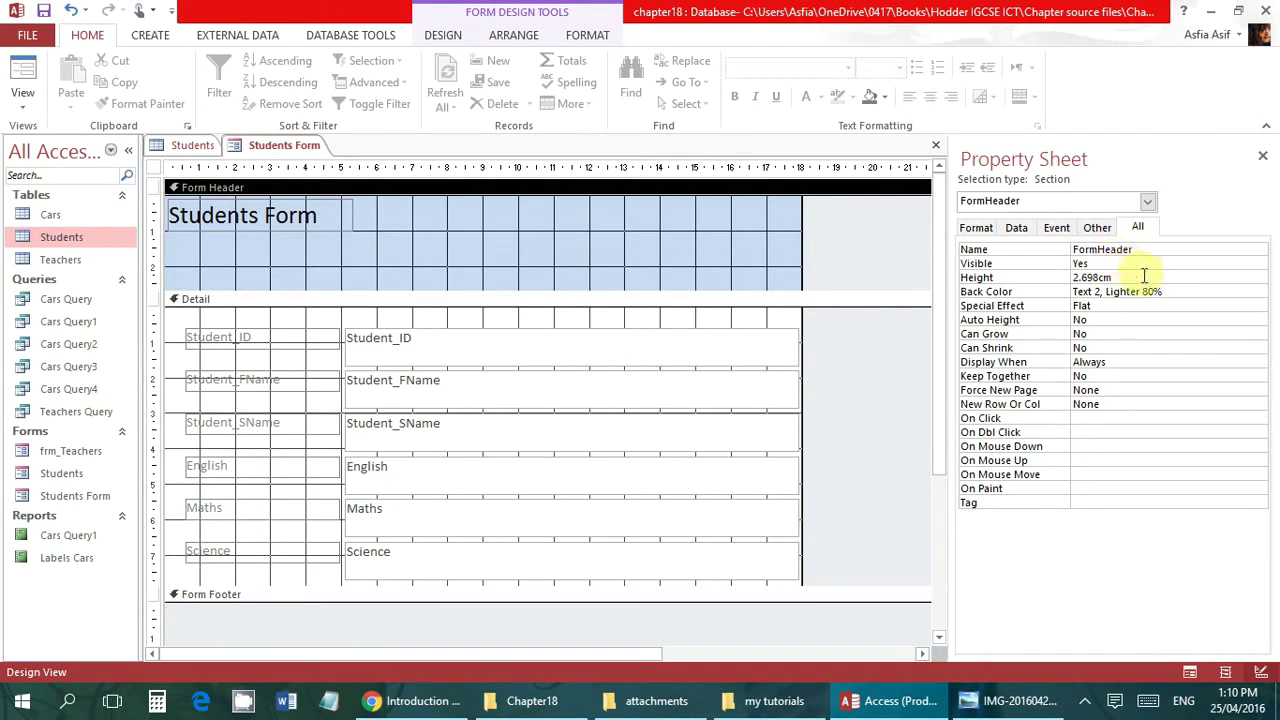
pyautogui.click(1133, 291)
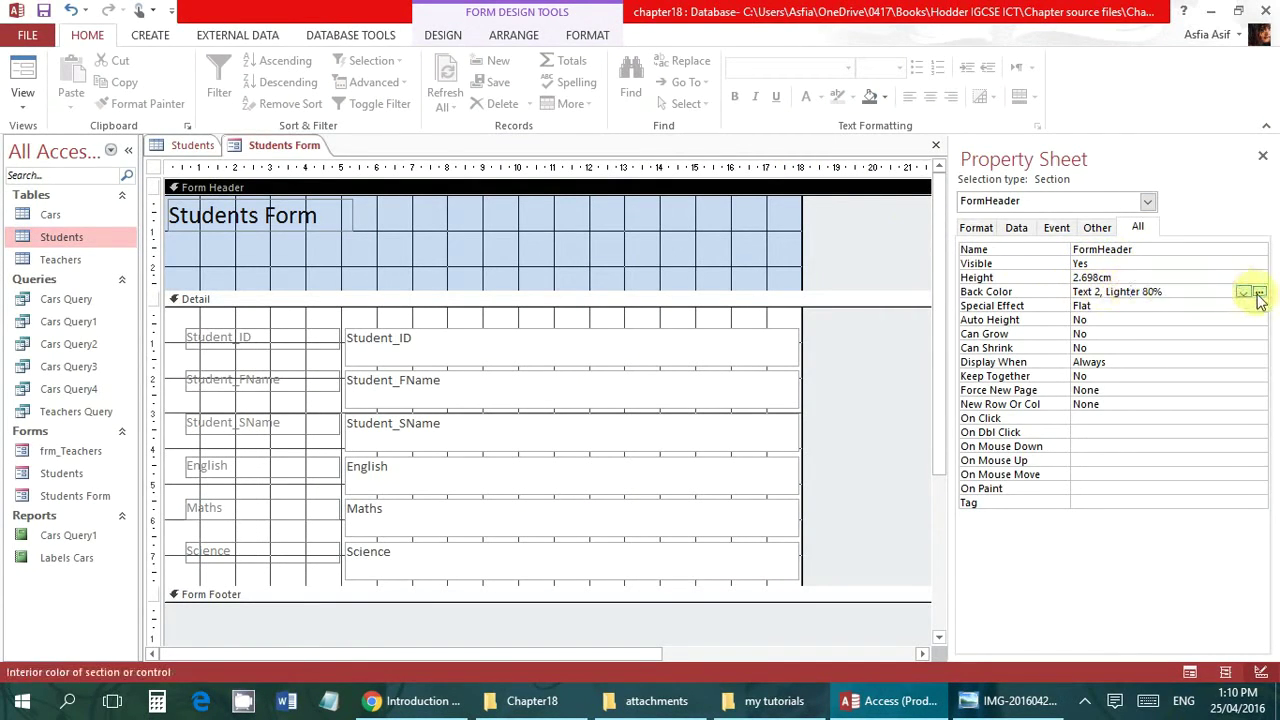
pyautogui.click(1243, 291)
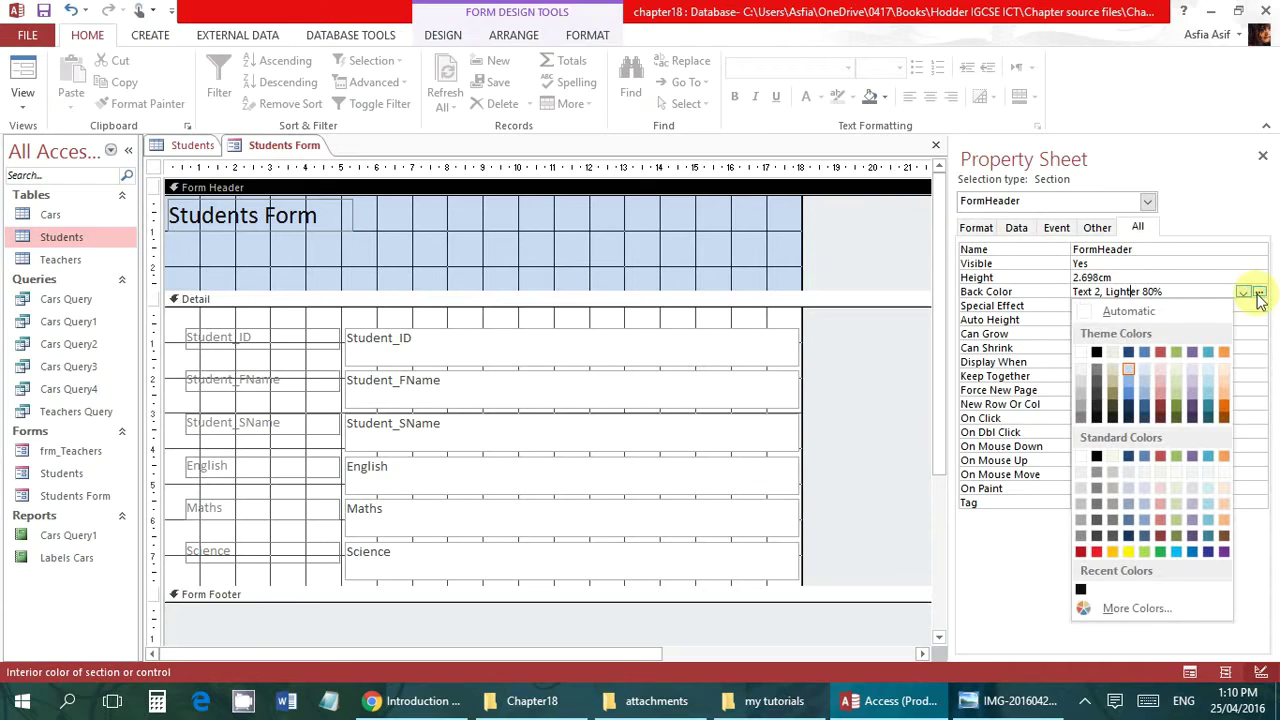
pyautogui.click(1112, 369)
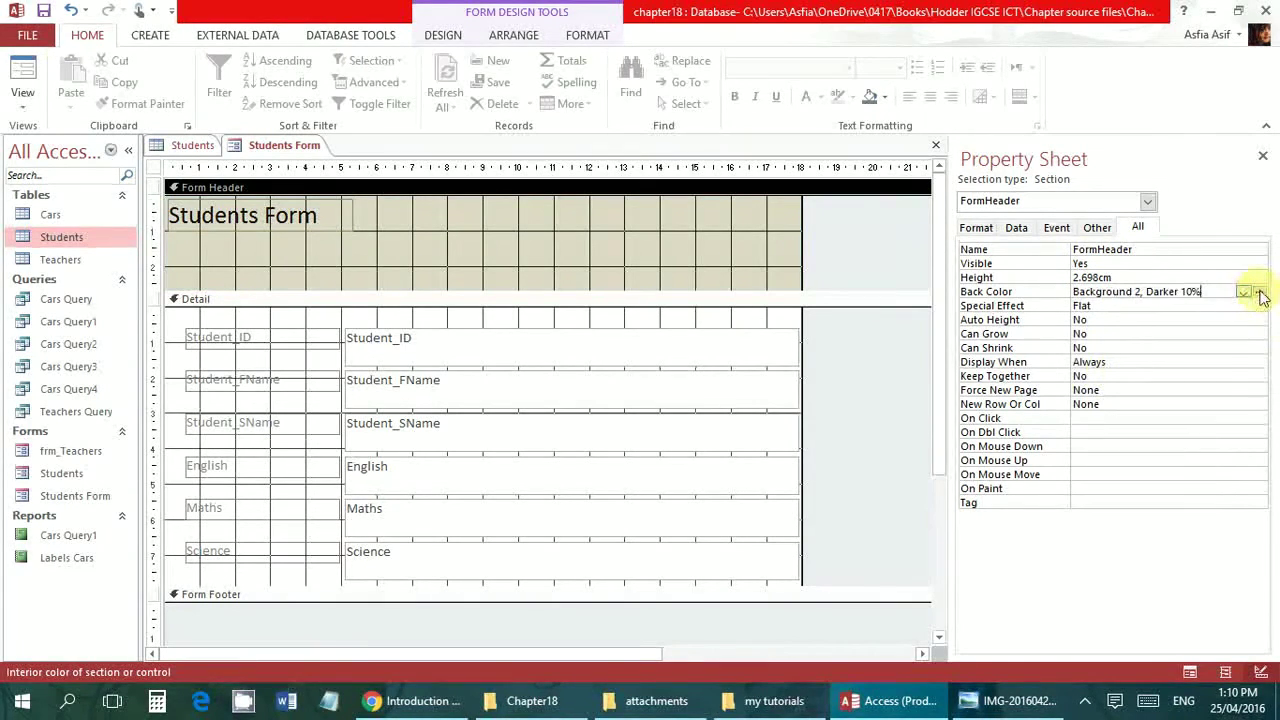
pyautogui.click(1243, 291)
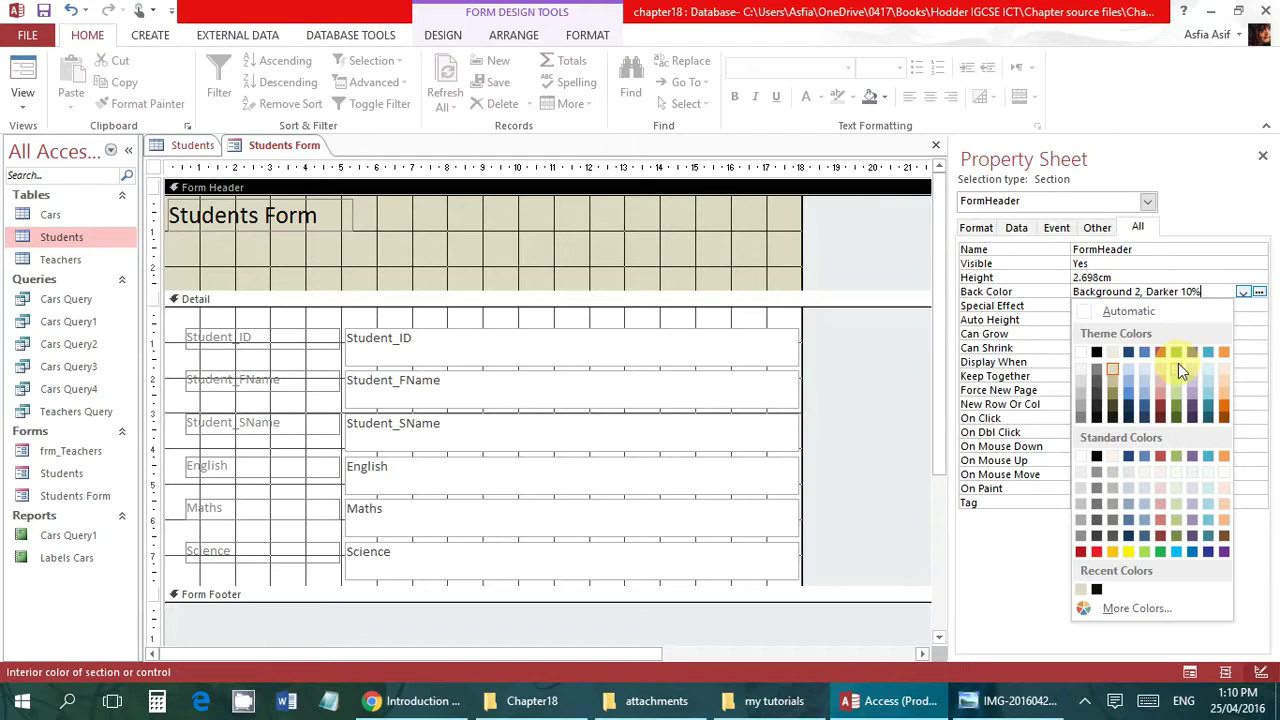
pyautogui.click(1178, 368)
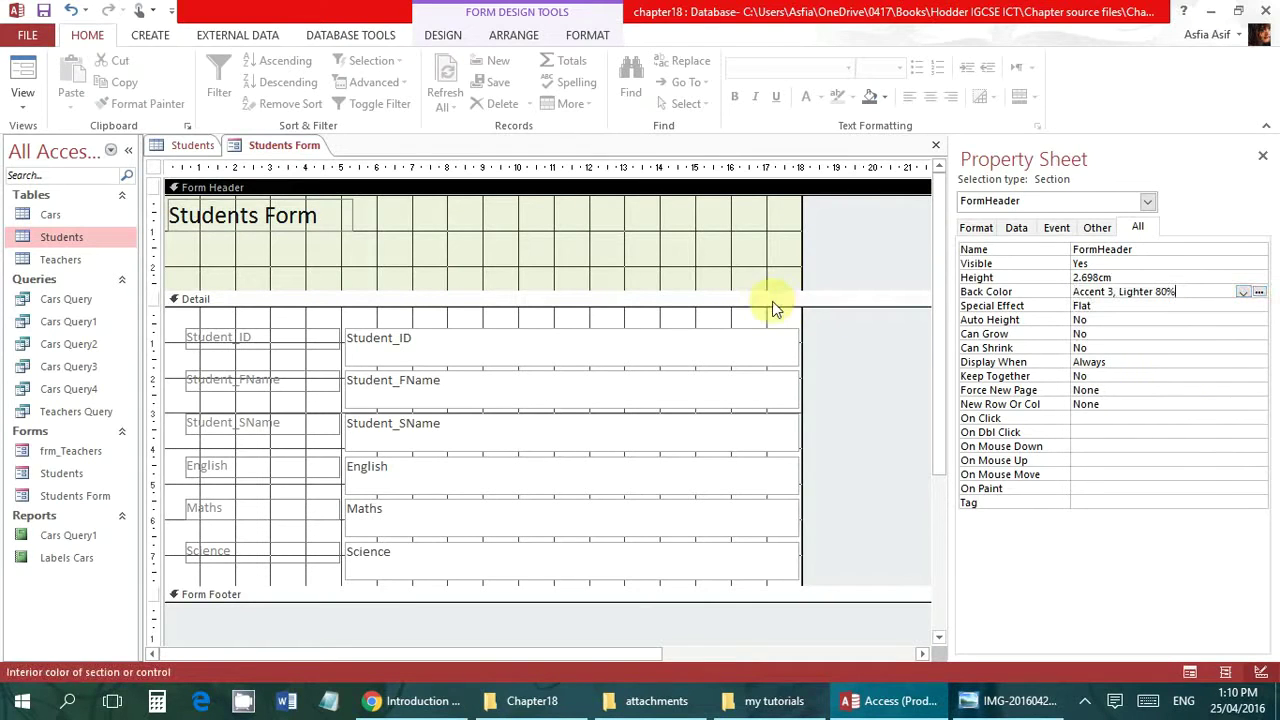
pyautogui.moveTo(761, 292); pyautogui.dragTo(760, 248)
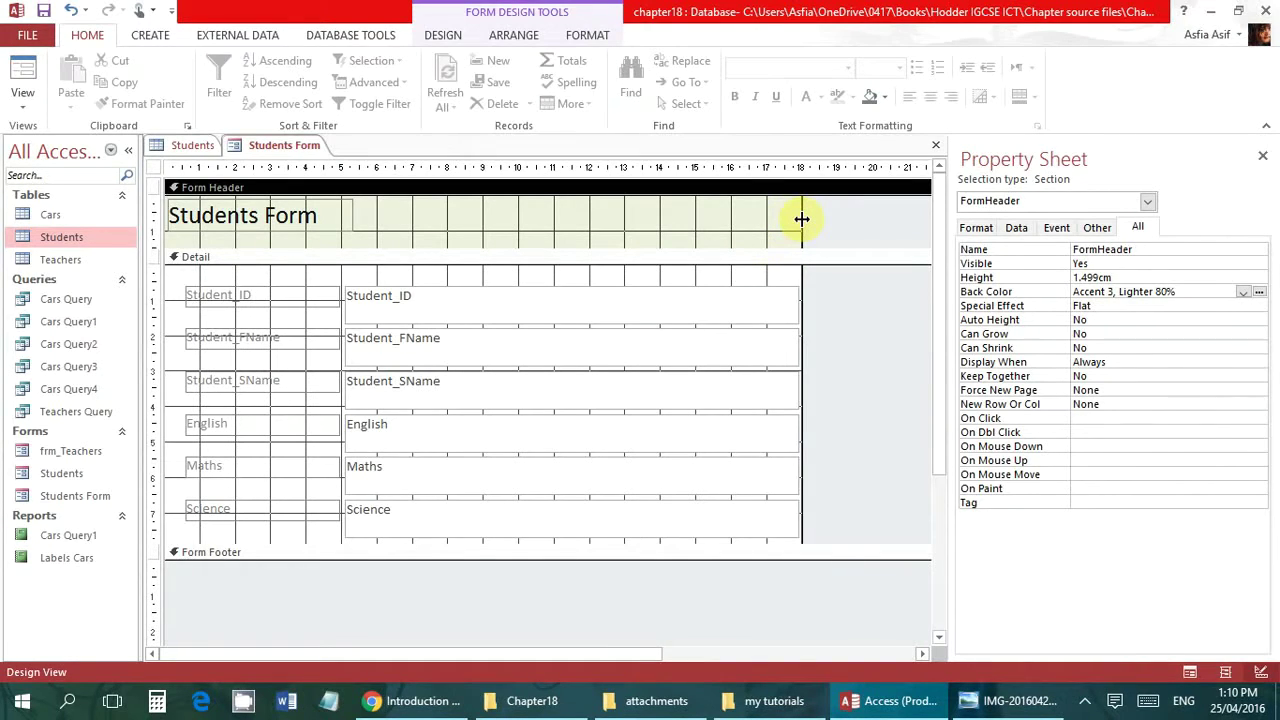
# Examine the Detail section's back colour and alternate back colour properties
pyautogui.click(314, 258)
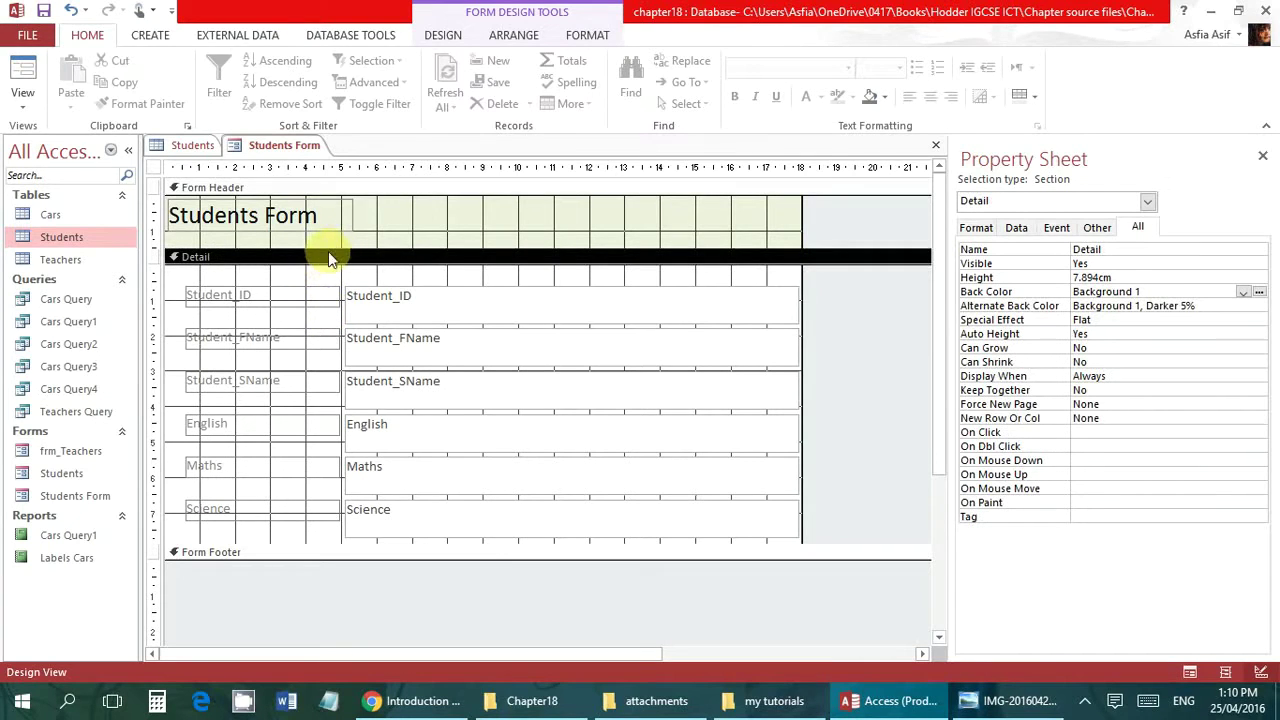
pyautogui.click(1121, 250)
pyautogui.click(1131, 290)
pyautogui.click(1172, 306)
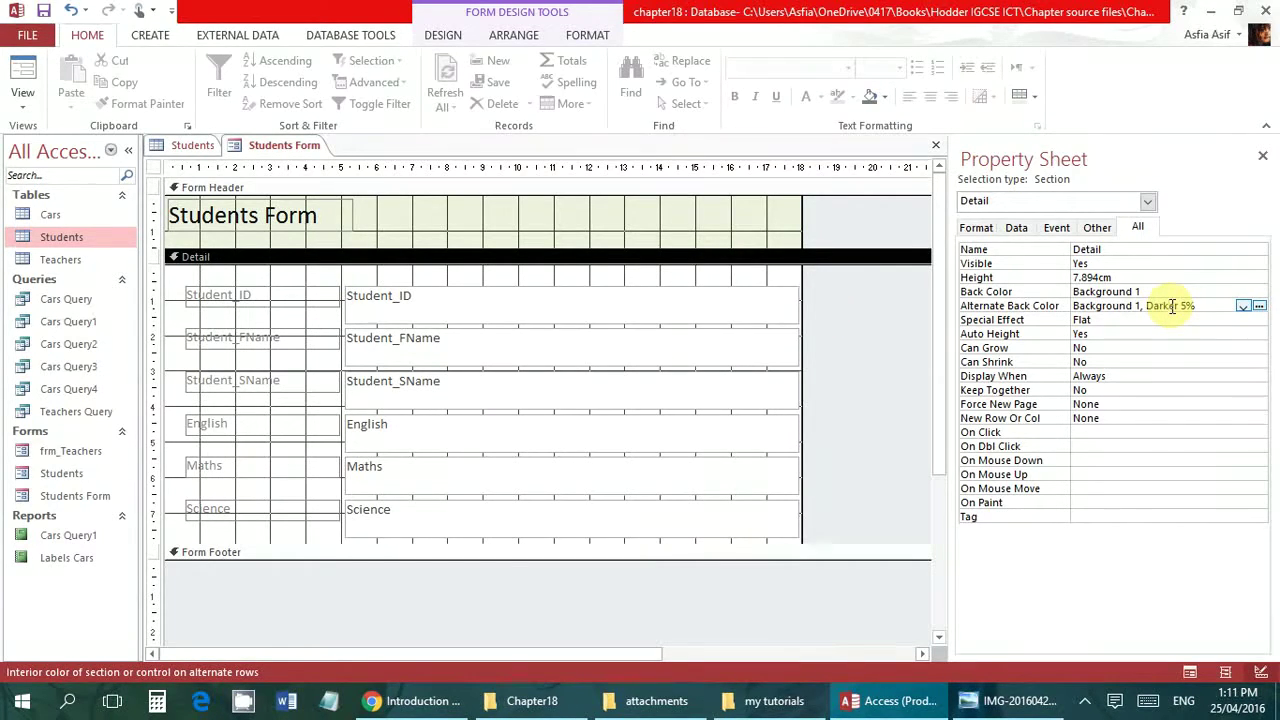
# Narrow the six text boxes in the Detail section to end near the 12 cm ruler mark and reduce their height
pyautogui.moveTo(490, 278); pyautogui.dragTo(623, 540)
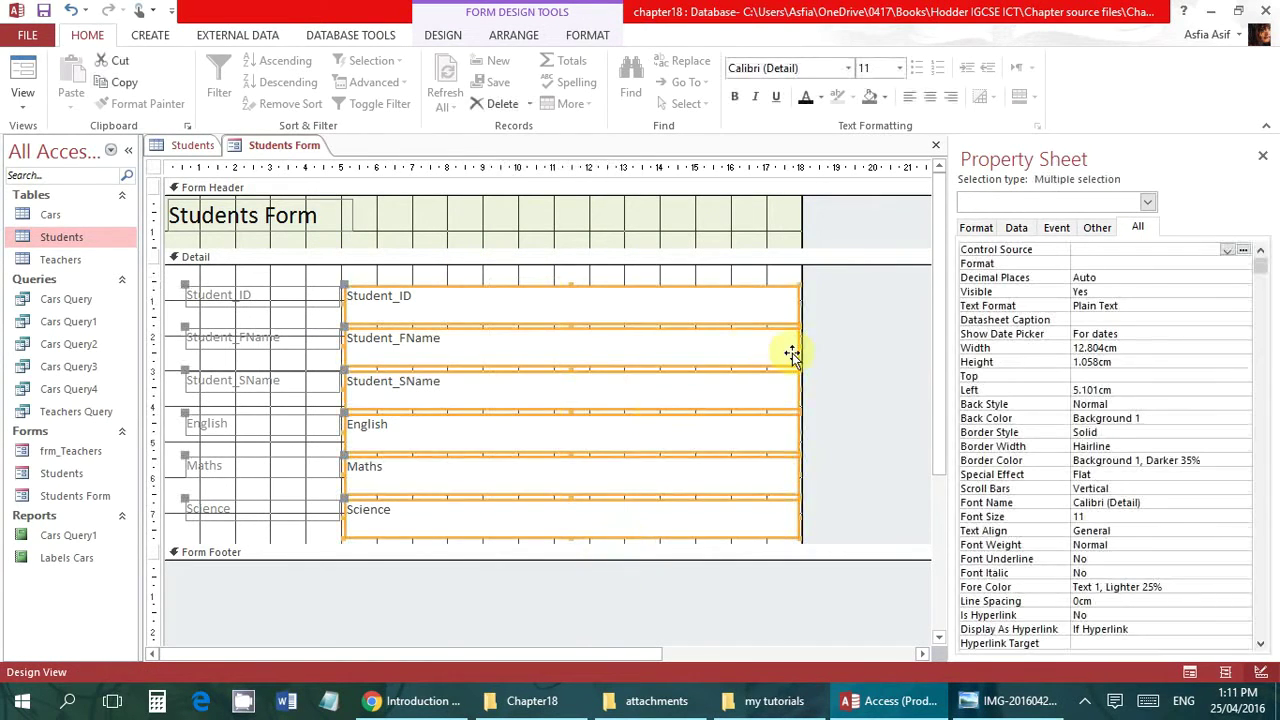
pyautogui.moveTo(794, 346); pyautogui.dragTo(591, 341)
pyautogui.click(663, 356)
pyautogui.moveTo(610, 286); pyautogui.dragTo(467, 524)
pyautogui.click(639, 311)
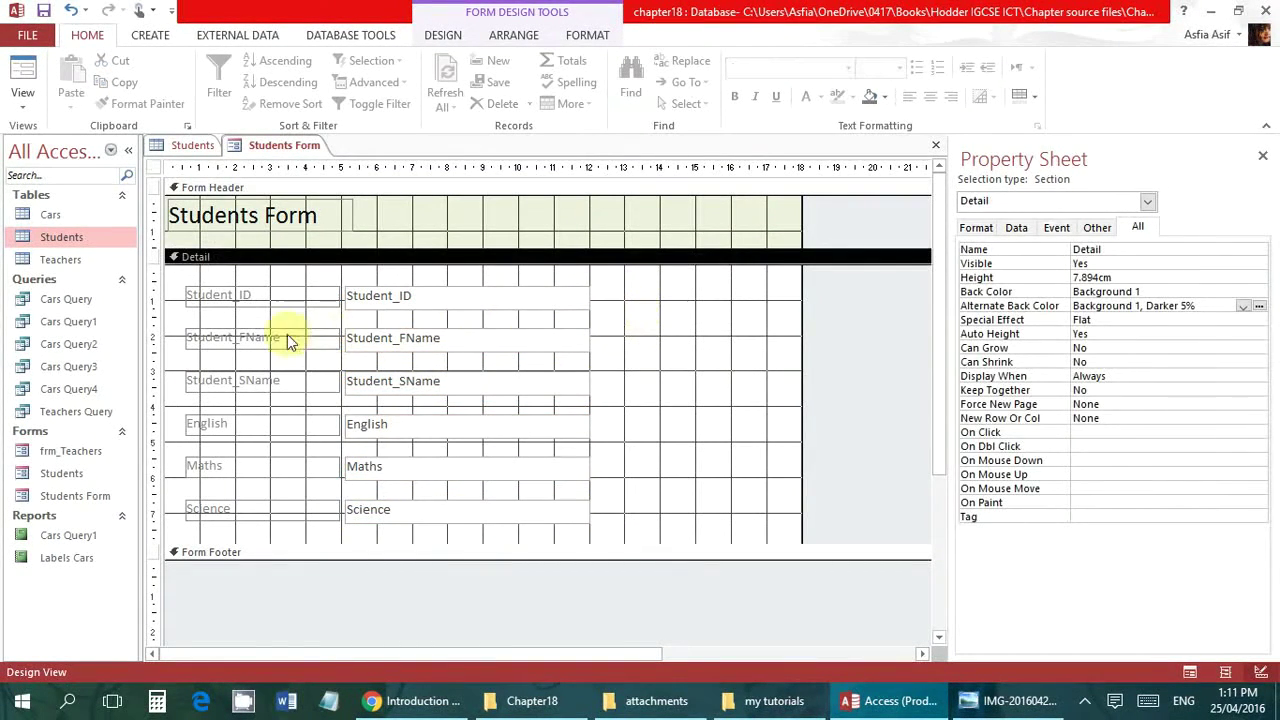
# Change the Student_ID label's caption to Student ID
pyautogui.click(243, 294)
pyautogui.click(243, 294)
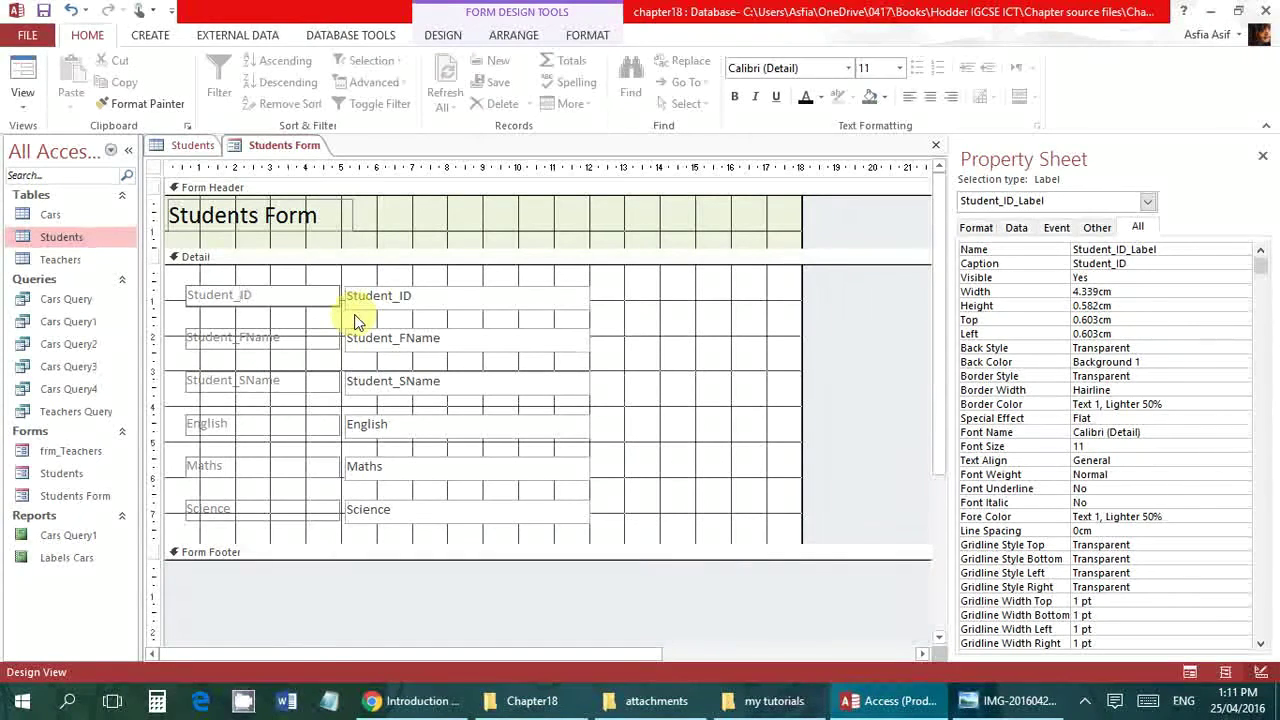
pyautogui.press('BackSpace')
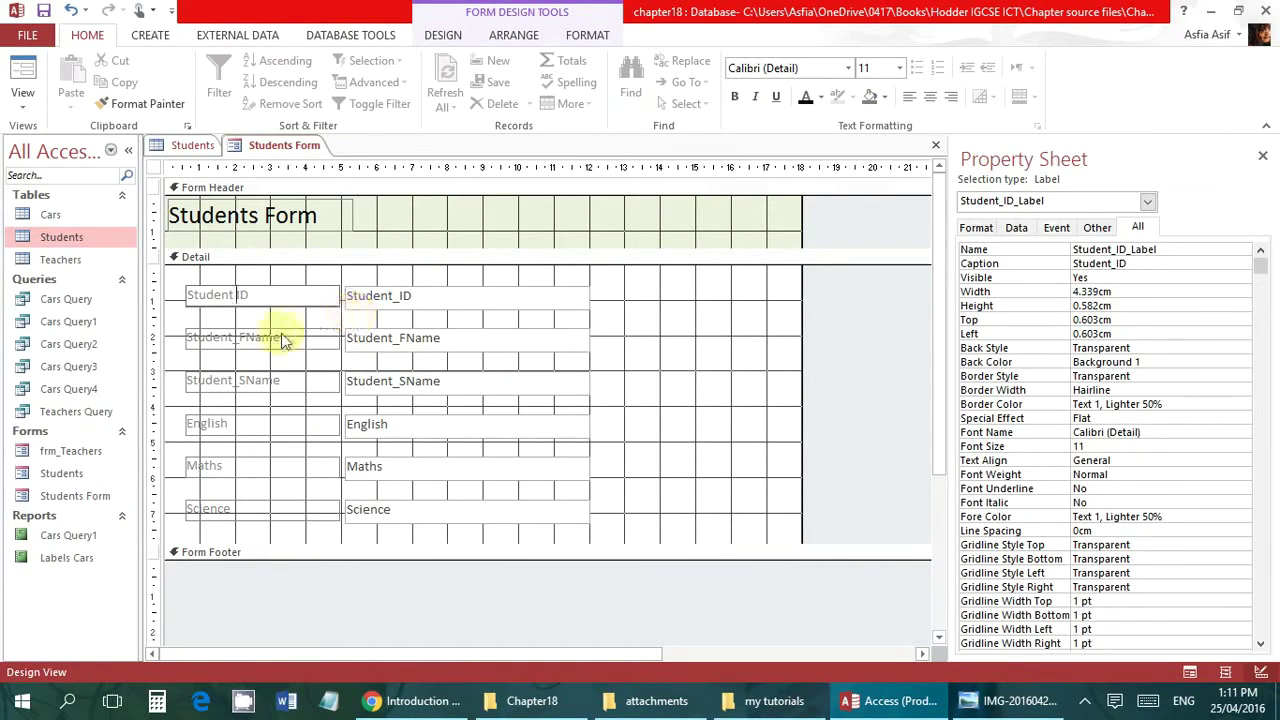
# Change the Student_FName label's caption to First Name
pyautogui.click(243, 338)
pyautogui.click(243, 338)
pyautogui.press('BackSpace')
pyautogui.write('First')
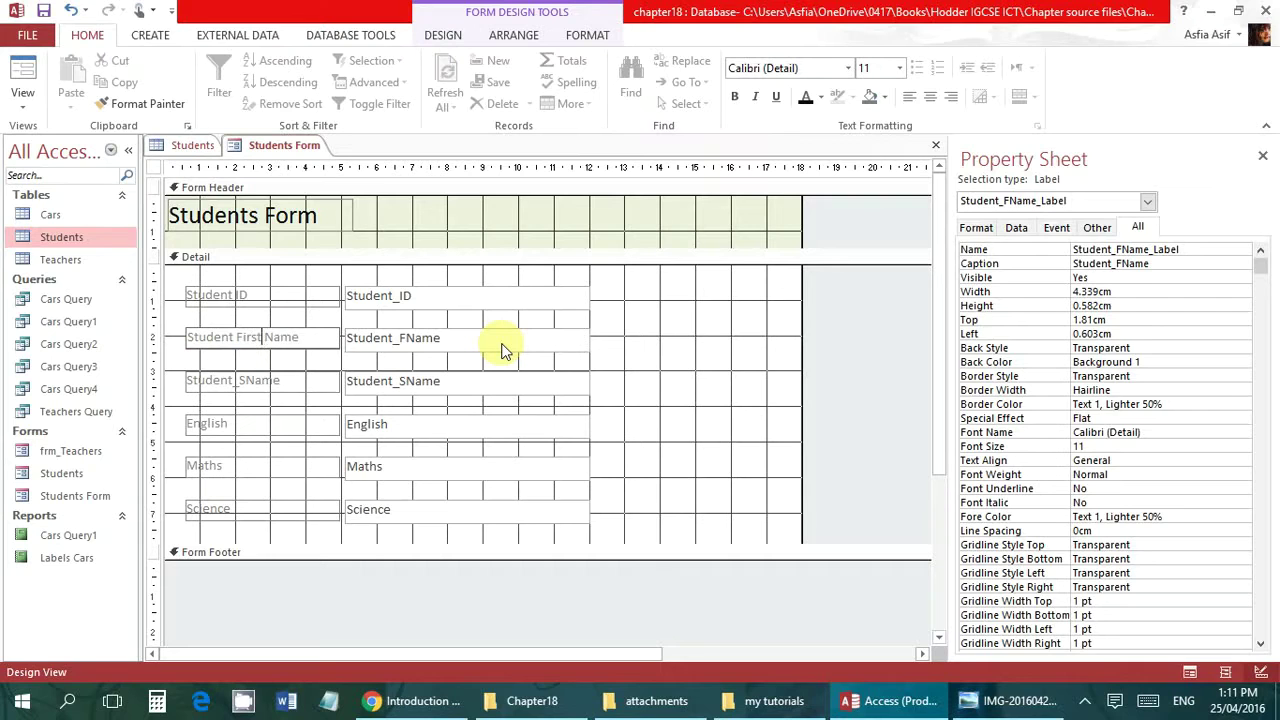
pyautogui.press('Home')
pyautogui.press('Delete')
pyautogui.press('Delete')
pyautogui.press('Delete')
pyautogui.press('Delete')
pyautogui.press('Delete')
pyautogui.press('Delete')
pyautogui.press('Delete')
pyautogui.press('Delete')
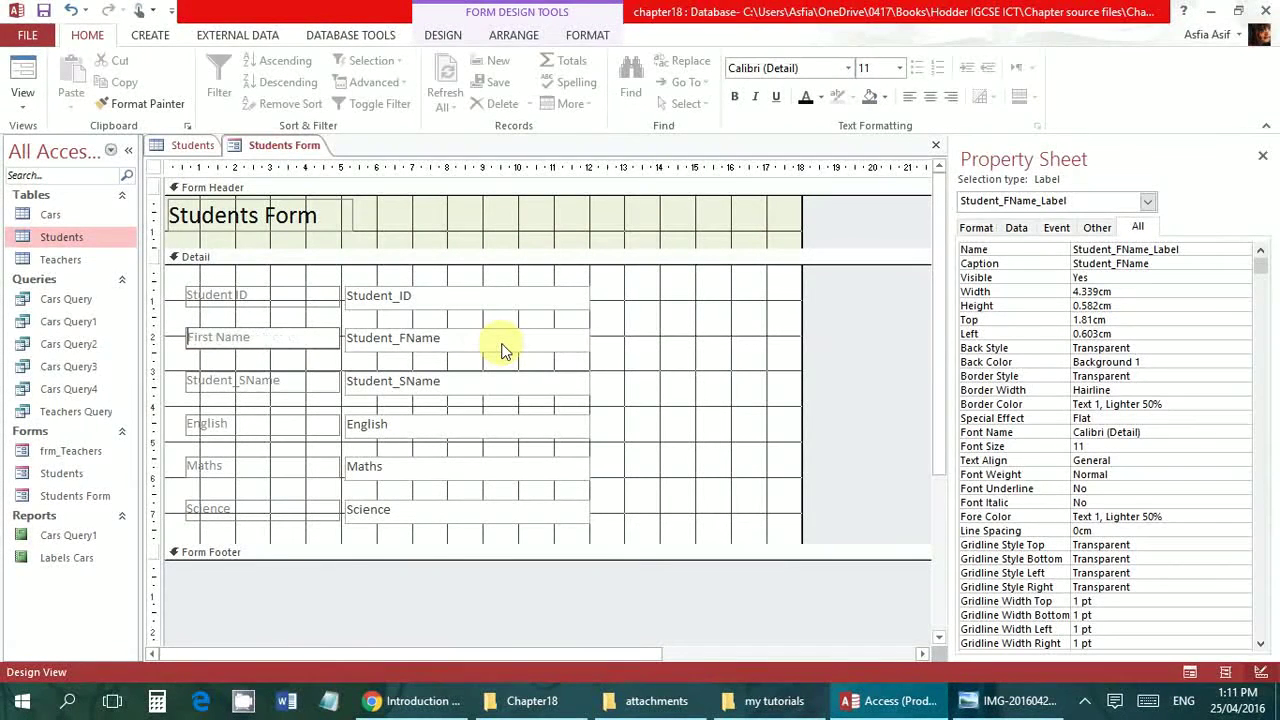
# Change the Student_SName label's caption to Last Name
pyautogui.click(245, 380)
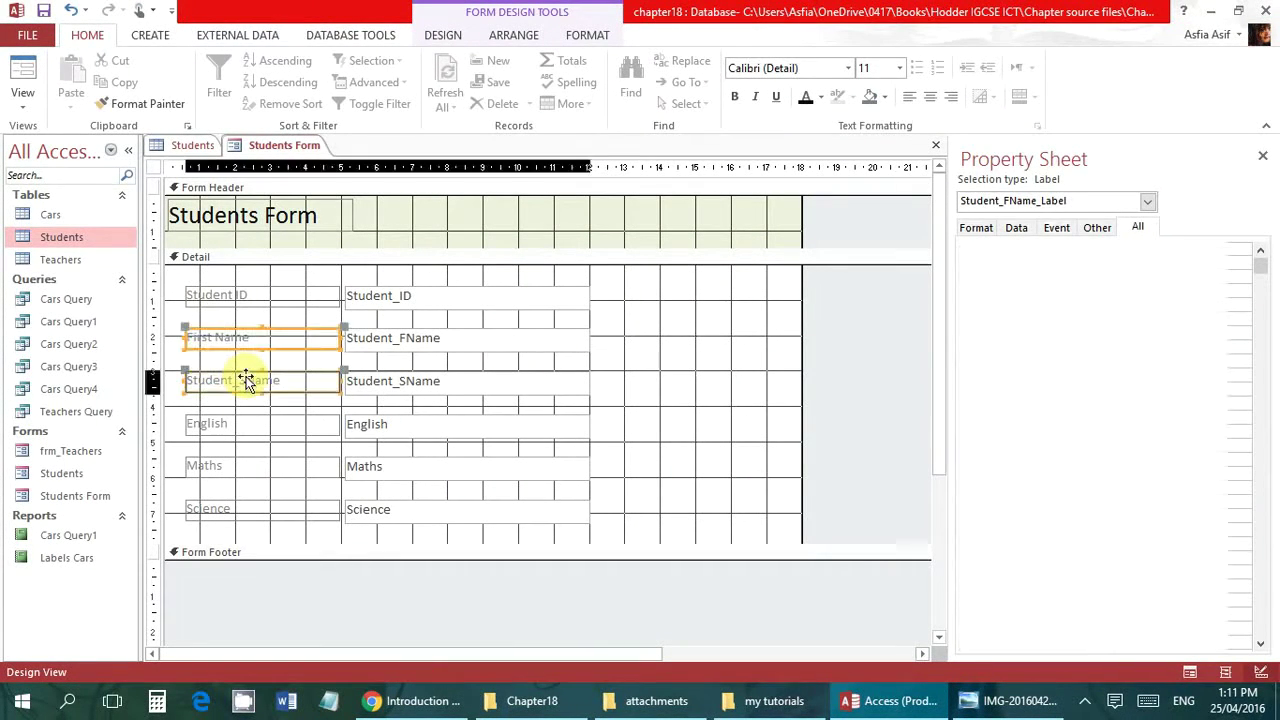
pyautogui.click(247, 380)
pyautogui.hotkey('shift', 'Home')
pyautogui.write('Last')
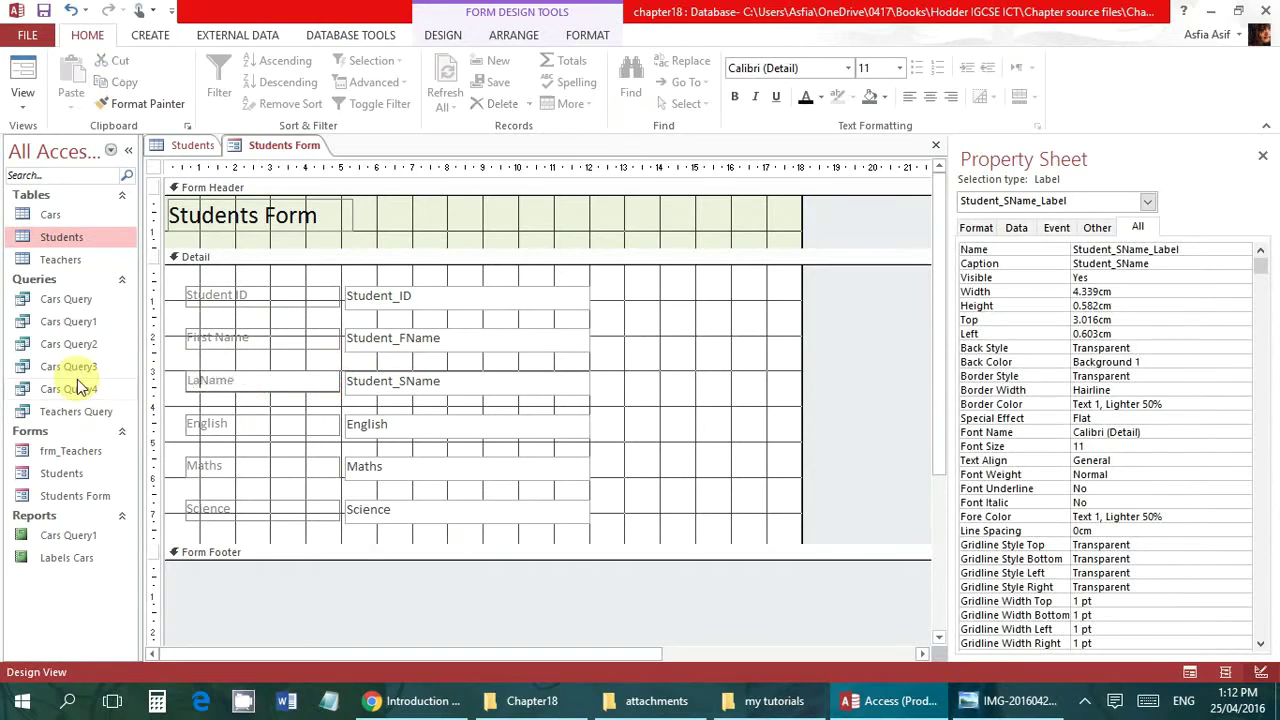
# Extend the English label's caption to English Tutor Initials
pyautogui.click(286, 423)
pyautogui.click(285, 424)
pyautogui.write('Tito')
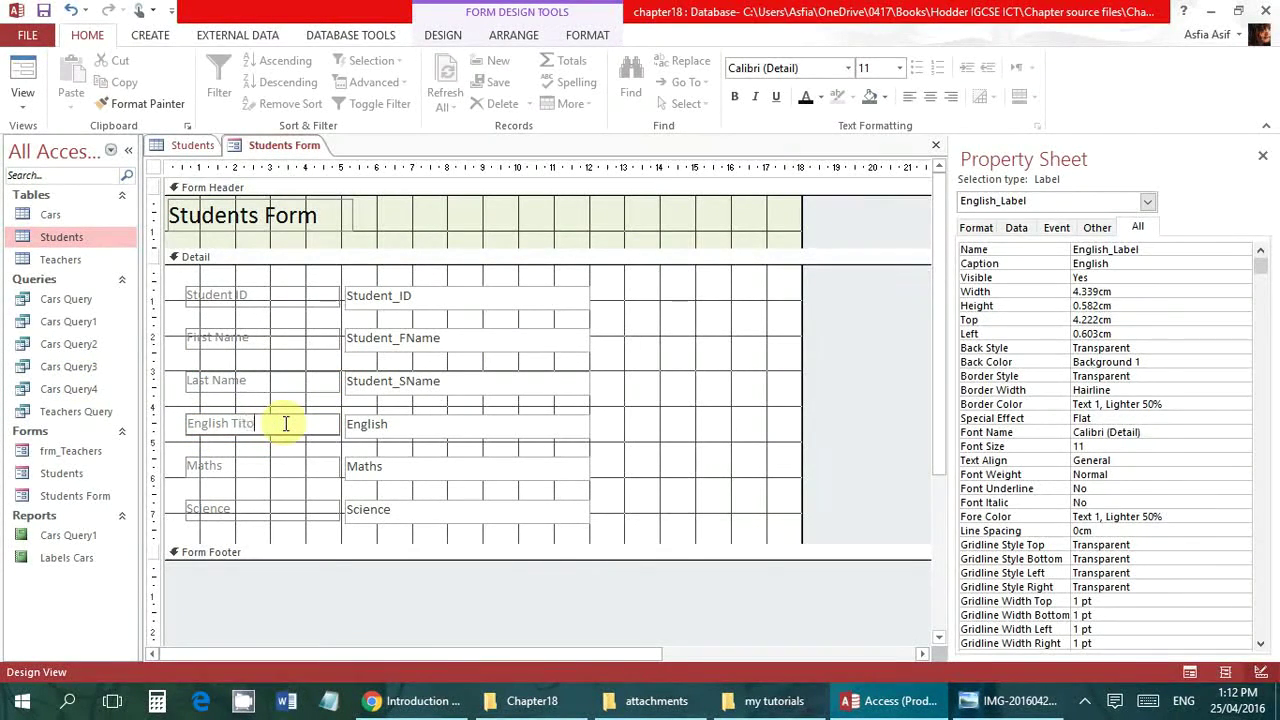
pyautogui.press('BackSpace')
pyautogui.press('BackSpace')
pyautogui.press('BackSpace')
pyautogui.write('utor In')
# Extend the Maths and Science labels' captions to Maths Tutor Initials and Science Tutor Initials
pyautogui.click(266, 469)
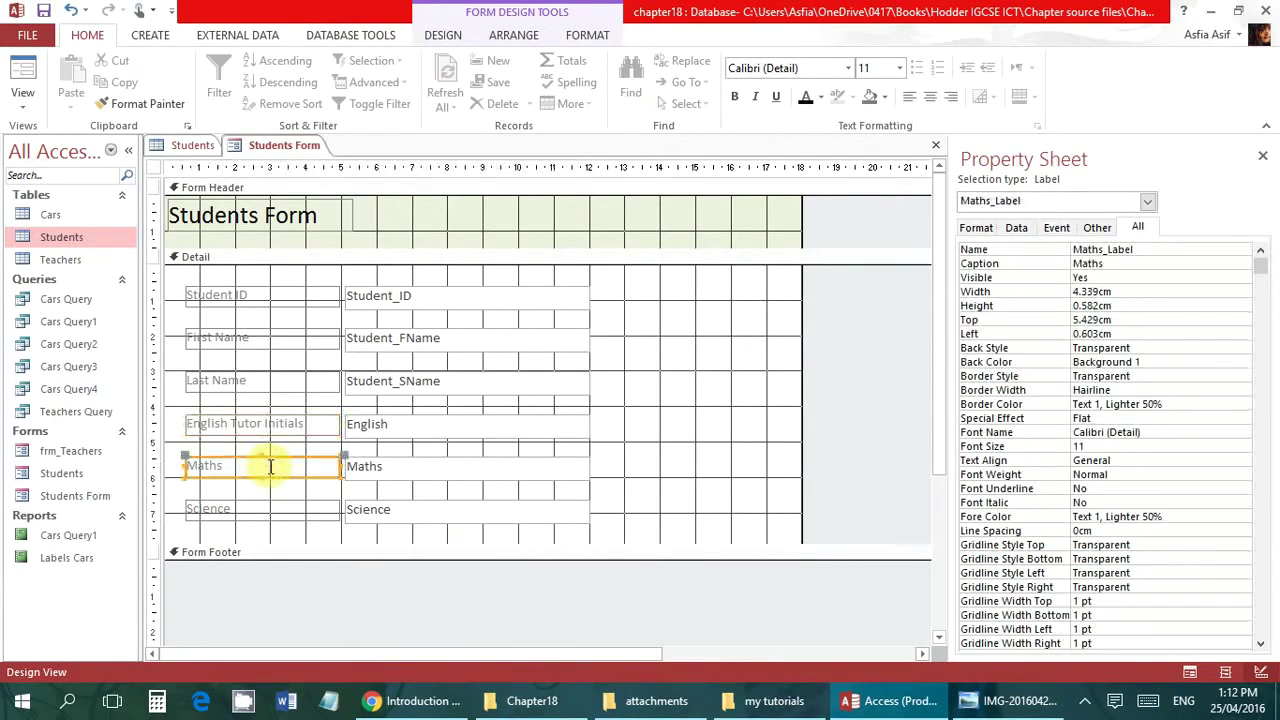
pyautogui.click(276, 466)
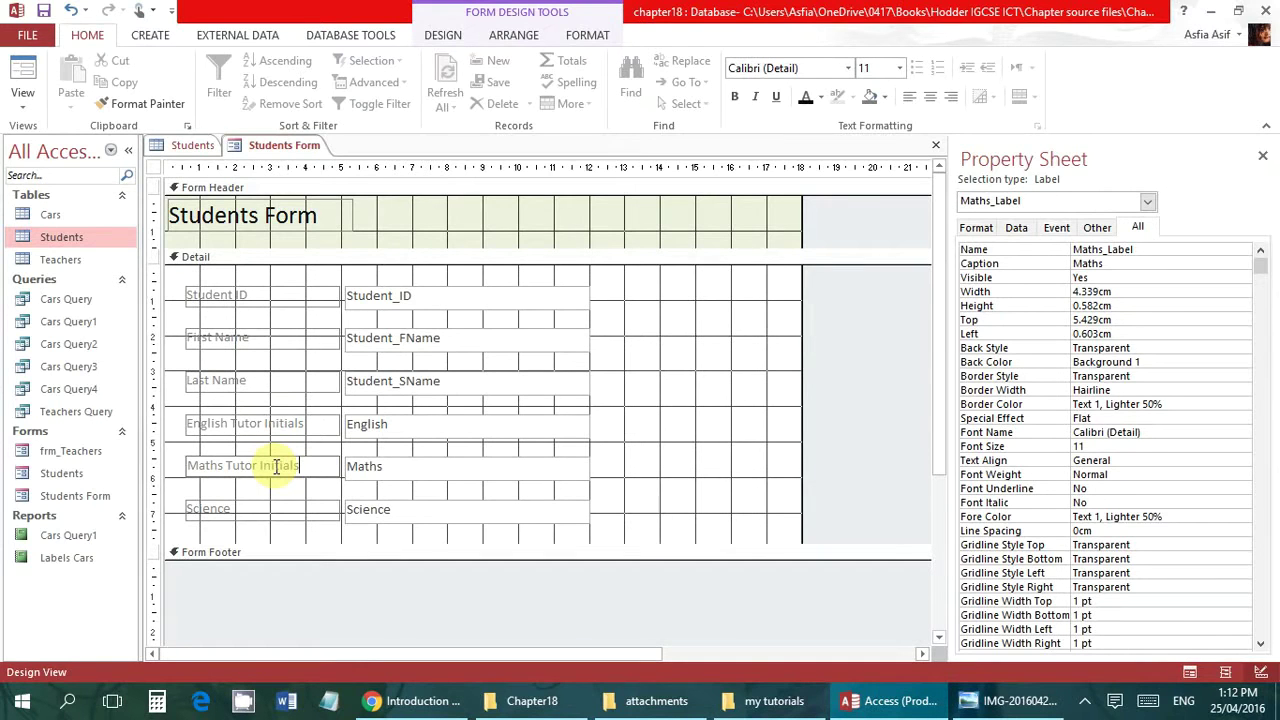
pyautogui.click(257, 508)
pyautogui.click(257, 509)
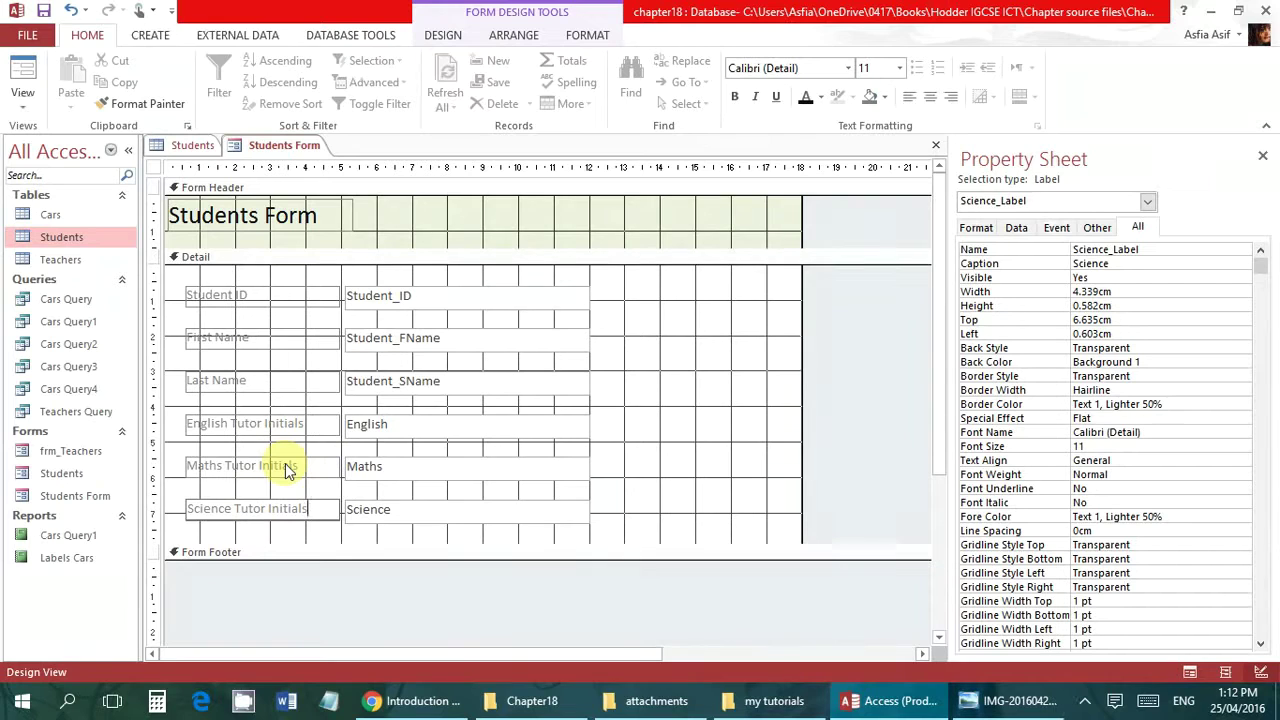
pyautogui.click(640, 356)
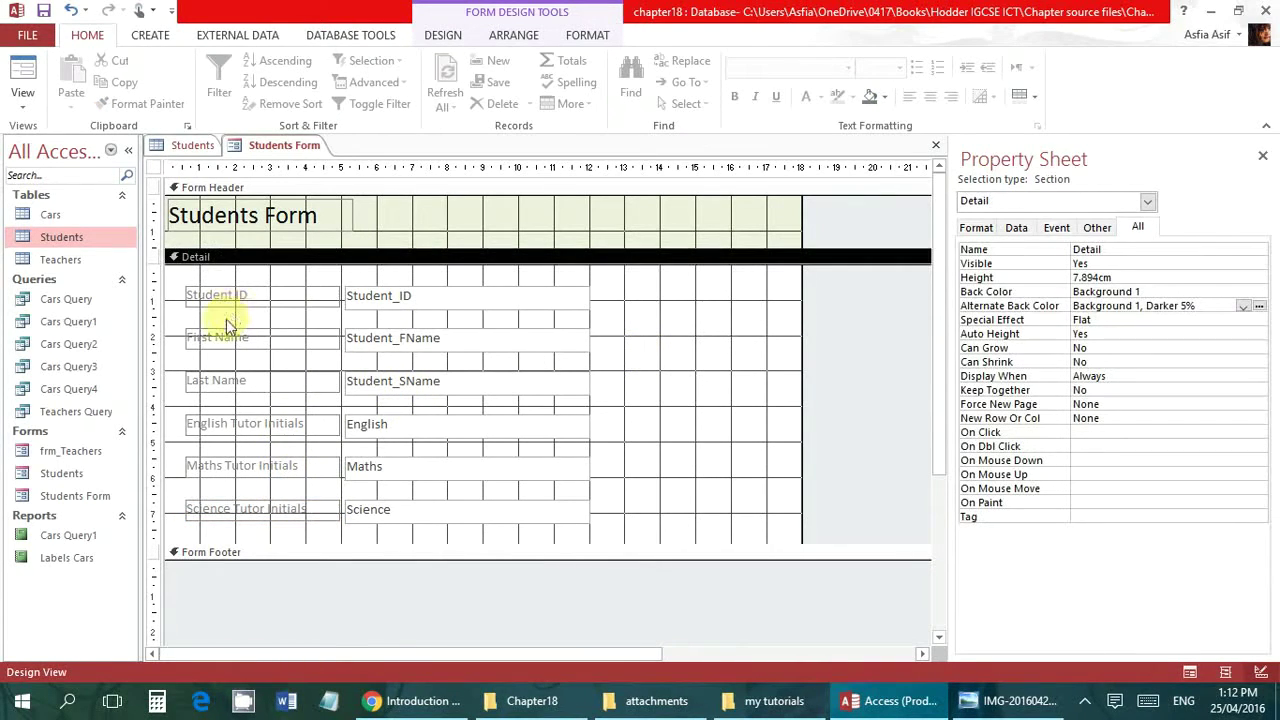
# Move the First Name label and its text box up beneath the Student ID row, to about 1.4 cm from the Detail section's top
pyautogui.moveTo(214, 319); pyautogui.dragTo(431, 357)
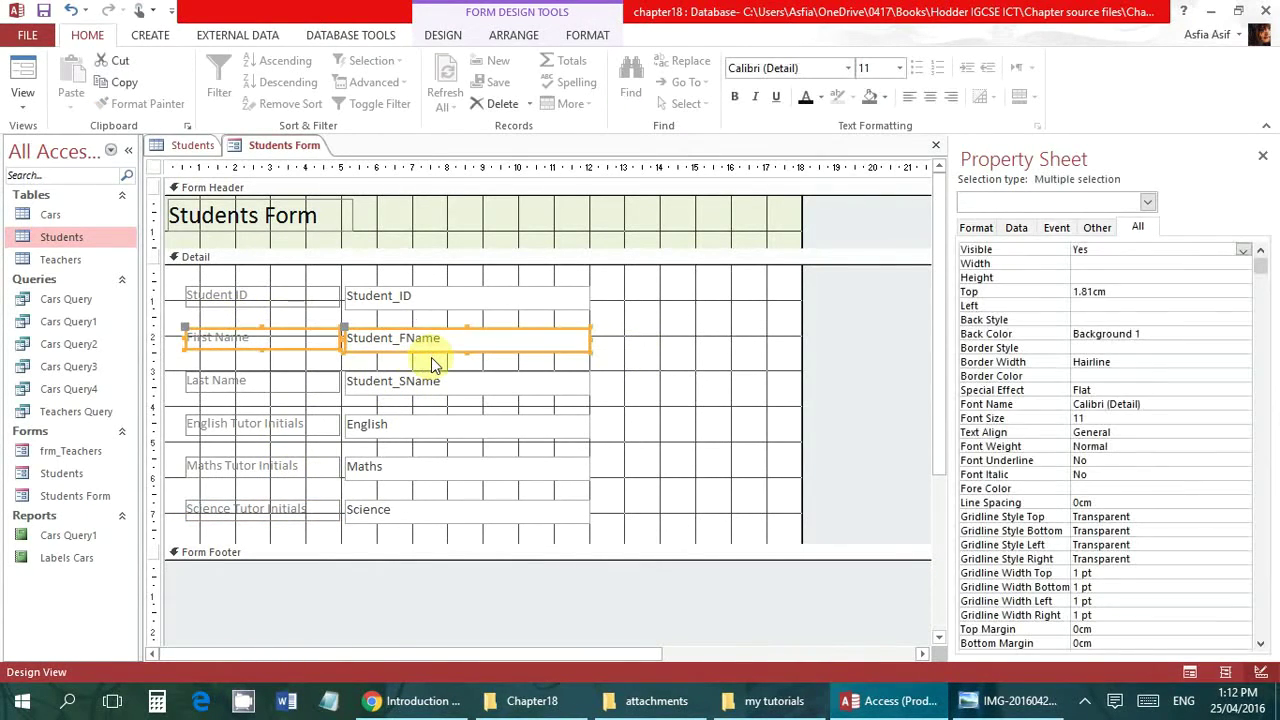
pyautogui.press('Up')
pyautogui.press('Up')
pyautogui.press('Up')
pyautogui.press('Up')
pyautogui.press('Up')
pyautogui.press('Up')
pyautogui.press('Up')
pyautogui.press('Up')
pyautogui.press('Up')
pyautogui.press('Up')
pyautogui.press('Up')
pyautogui.press('Up')
pyautogui.press('Up')
pyautogui.press('Up')
pyautogui.press('Up')
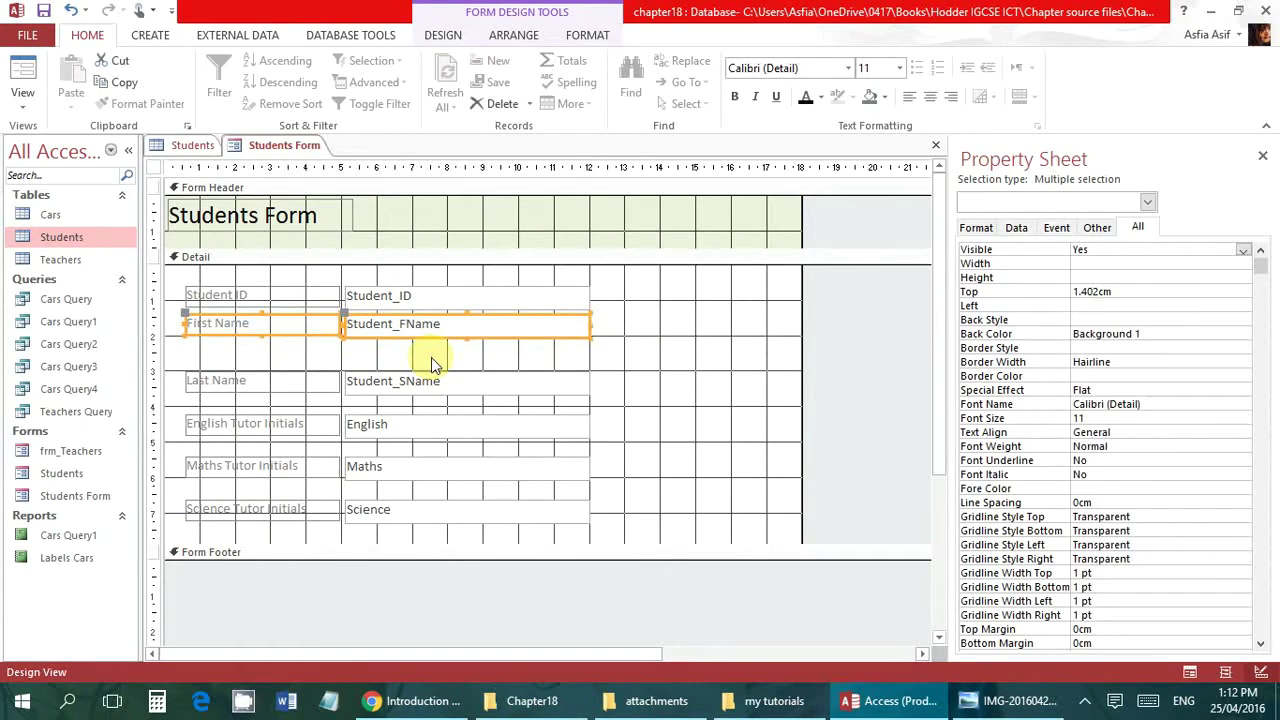
# Move the Last Name label and its text box up to sit just beneath the First Name row with a small gap
pyautogui.moveTo(340, 349); pyautogui.dragTo(409, 403)
pyautogui.moveTo(305, 348); pyautogui.dragTo(396, 409)
pyautogui.press('Up')
pyautogui.press('Up')
pyautogui.press('Up')
pyautogui.press('Up')
pyautogui.press('Up')
pyautogui.press('Up')
pyautogui.press('Up')
pyautogui.press('Up')
pyautogui.press('Up')
pyautogui.press('Up')
pyautogui.press('Up')
pyautogui.press('Up')
pyautogui.press('Up')
pyautogui.press('Up')
pyautogui.press('Up')
pyautogui.press('Up')
pyautogui.press('Up')
pyautogui.press('Up')
pyautogui.press('Up')
pyautogui.press('Up')
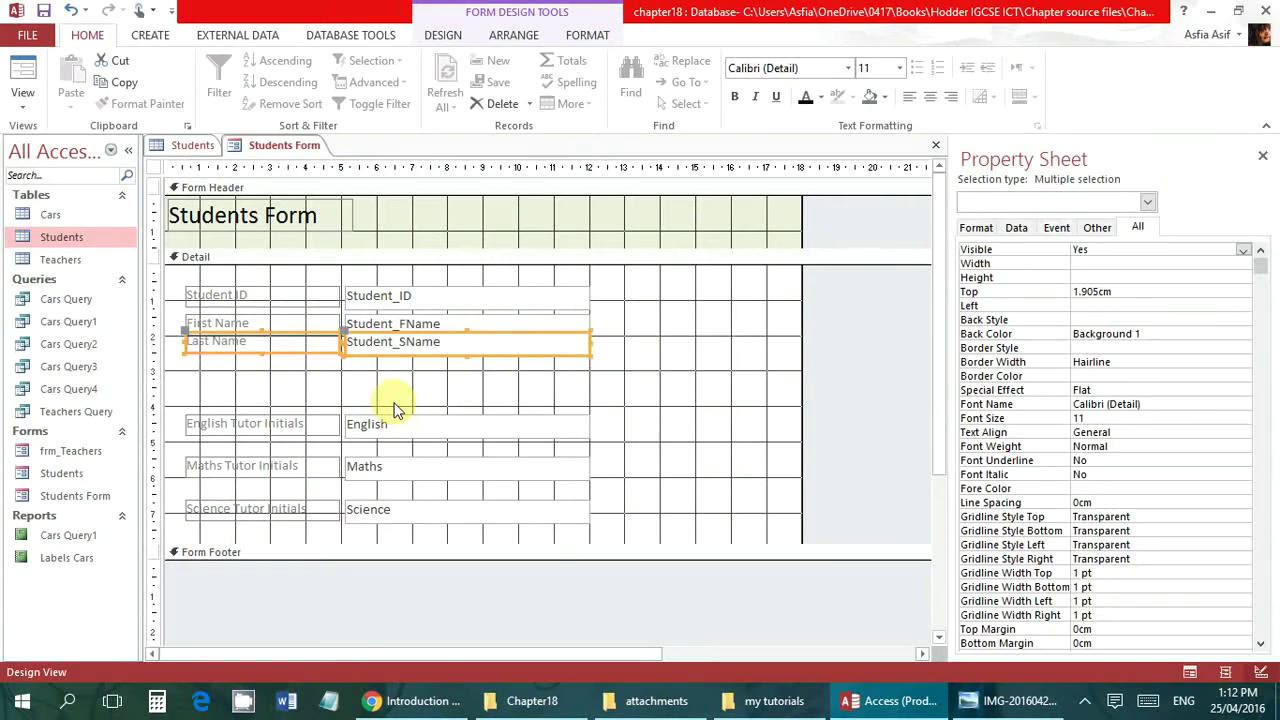
pyautogui.press('Down')
pyautogui.press('Down')
pyautogui.press('Down')
pyautogui.press('Down')
pyautogui.press('Down')
pyautogui.press('Down')
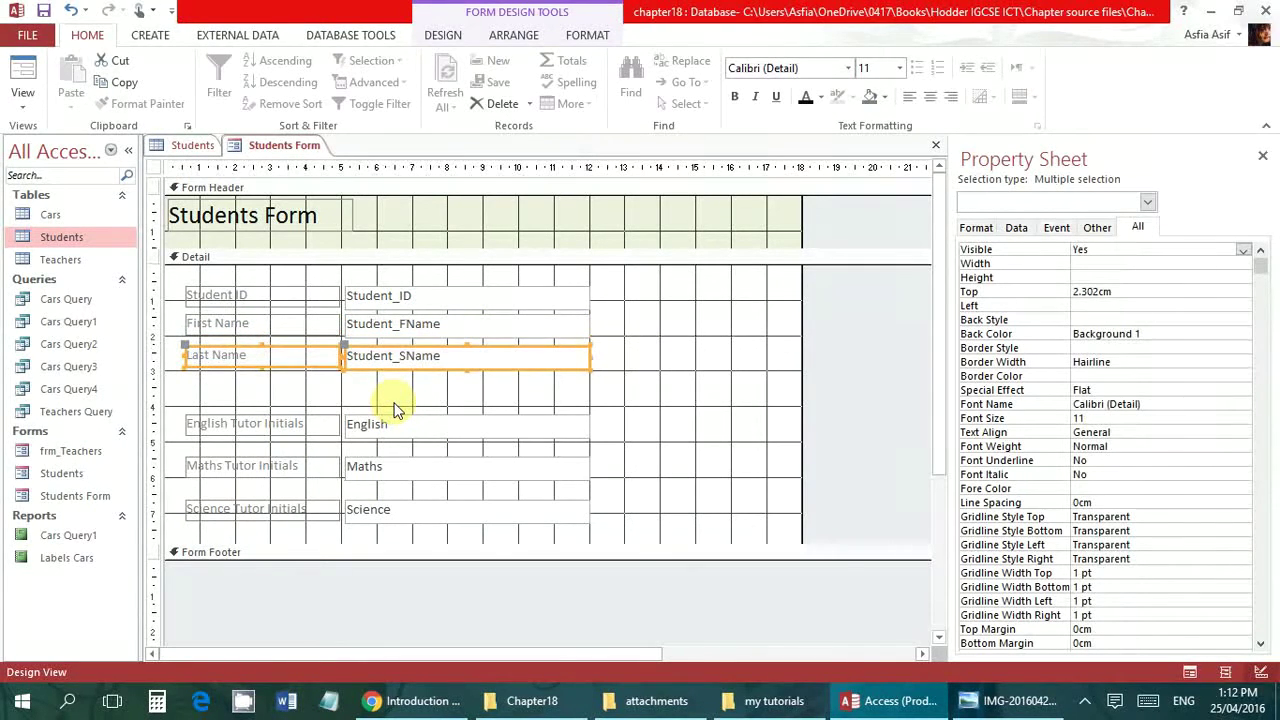
pyautogui.press('Up')
pyautogui.press('Up')
pyautogui.press('Up')
# Move the English Tutor Initials label and its text box up to sit just beneath the Last Name row
pyautogui.moveTo(311, 403); pyautogui.dragTo(383, 444)
pyautogui.press('Up')
pyautogui.press('Up')
pyautogui.press('Up')
pyautogui.press('Up')
pyautogui.press('Up')
pyautogui.press('Up')
pyautogui.press('Up')
pyautogui.press('Up')
pyautogui.press('Up')
pyautogui.press('Up')
pyautogui.press('Up')
pyautogui.press('Up')
pyautogui.press('Up')
pyautogui.press('Up')
pyautogui.press('Up')
pyautogui.press('Up')
pyautogui.press('Up')
pyautogui.press('Up')
pyautogui.press('Up')
pyautogui.press('Up')
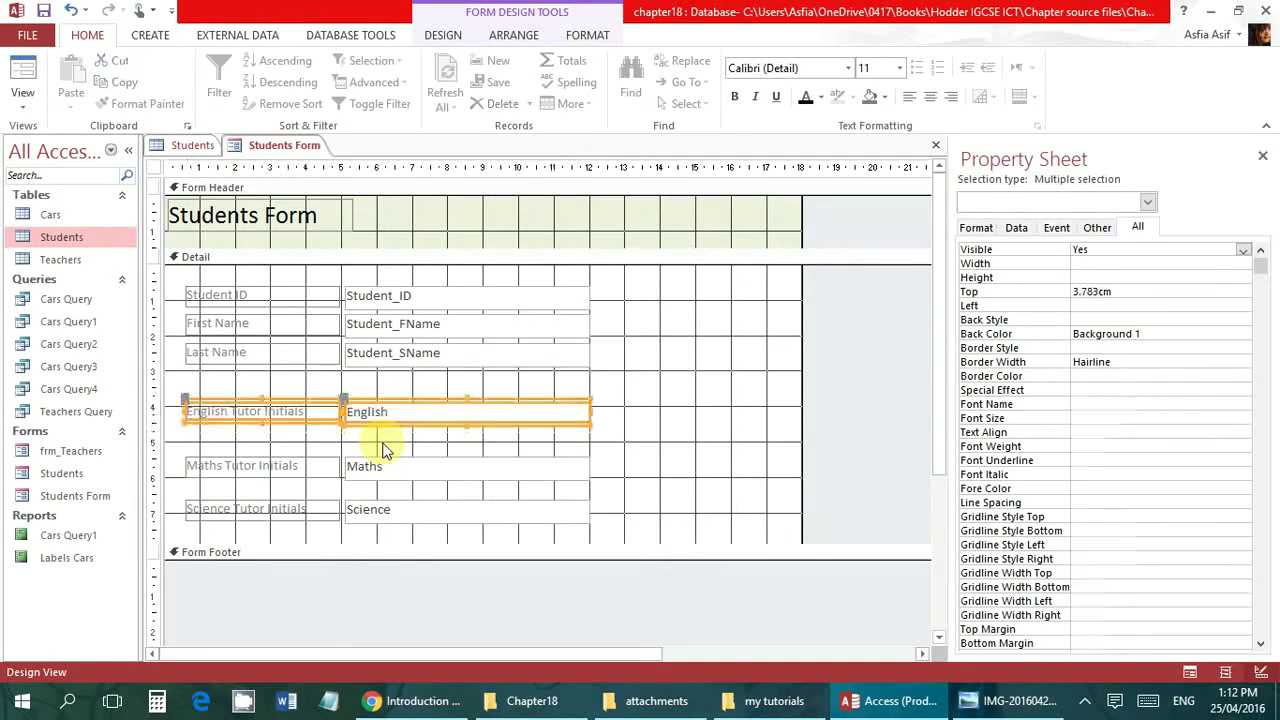
pyautogui.press('Up')
pyautogui.press('Up')
pyautogui.press('Up')
pyautogui.press('Up')
pyautogui.press('Up')
pyautogui.press('Up')
pyautogui.press('Up')
pyautogui.press('Up')
pyautogui.press('Up')
pyautogui.press('Up')
pyautogui.press('Up')
pyautogui.press('Up')
pyautogui.press('Up')
pyautogui.press('Up')
pyautogui.press('Up')
pyautogui.press('Up')
pyautogui.press('Up')
pyautogui.press('Up')
# Move the Maths Tutor Initials label and its text box up to sit just beneath the English row
pyautogui.moveTo(315, 432); pyautogui.dragTo(384, 481)
pyautogui.press('Up')
pyautogui.press('Up')
pyautogui.press('Up')
pyautogui.press('Up')
pyautogui.press('Up')
pyautogui.press('Up')
pyautogui.press('Up')
pyautogui.press('Up')
pyautogui.press('Up')
pyautogui.press('Up')
pyautogui.press('Up')
pyautogui.press('Up')
pyautogui.press('Up')
pyautogui.press('Up')
pyautogui.press('Up')
pyautogui.press('Up')
pyautogui.press('Up')
pyautogui.press('Up')
pyautogui.press('Up')
pyautogui.press('Up')
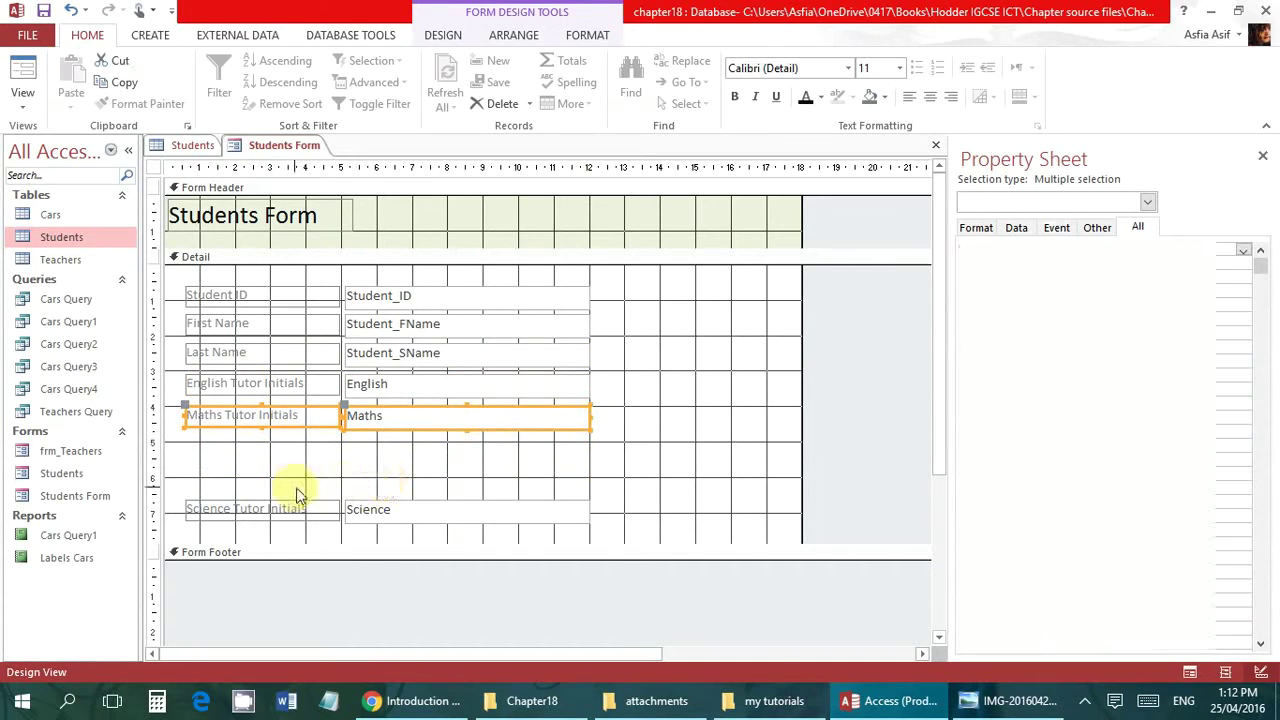
# Move the Science Tutor Initials label and its text box up beneath the Maths row, to about 4.9 cm from the Detail section's top
pyautogui.moveTo(295, 492); pyautogui.dragTo(420, 540)
pyautogui.press('Up')
pyautogui.press('Up')
pyautogui.press('Up')
pyautogui.press('Up')
pyautogui.press('Up')
pyautogui.press('Up')
pyautogui.press('Up')
pyautogui.press('Up')
pyautogui.press('Up')
pyautogui.press('Up')
pyautogui.press('Up')
pyautogui.press('Up')
pyautogui.press('Up')
pyautogui.press('Up')
pyautogui.press('Up')
pyautogui.press('Up')
pyautogui.press('Up')
pyautogui.press('Up')
pyautogui.press('Up')
pyautogui.press('Up')
pyautogui.press('Up')
pyautogui.press('Up')
pyautogui.press('Up')
pyautogui.press('Up')
pyautogui.press('Up')
pyautogui.press('Up')
pyautogui.press('Up')
pyautogui.press('Up')
pyautogui.press('Up')
pyautogui.press('Up')
pyautogui.press('Up')
pyautogui.press('Up')
pyautogui.press('Up')
pyautogui.press('Up')
pyautogui.press('Up')
pyautogui.press('Up')
pyautogui.press('Up')
pyautogui.press('Up')
pyautogui.press('Up')
pyautogui.press('Up')
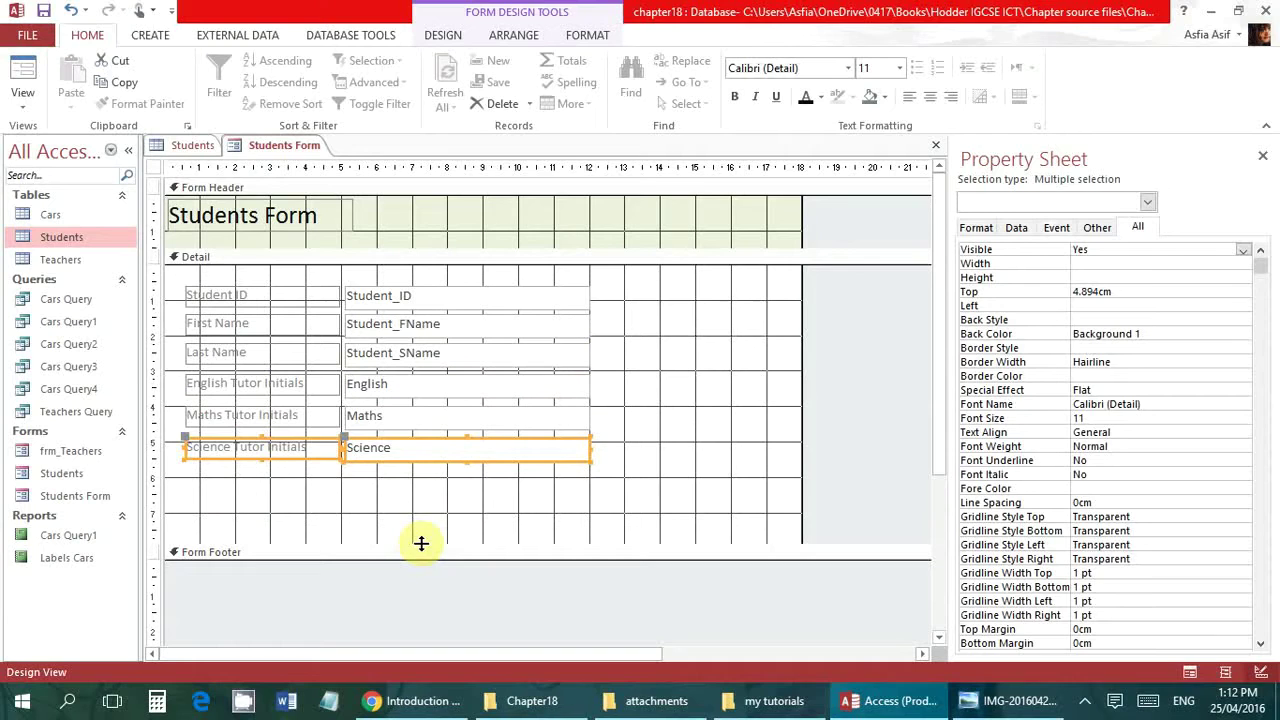
# Extend the empty Form Footer section to a height of about 1.2 cm
pyautogui.click(486, 527)
pyautogui.click(316, 554)
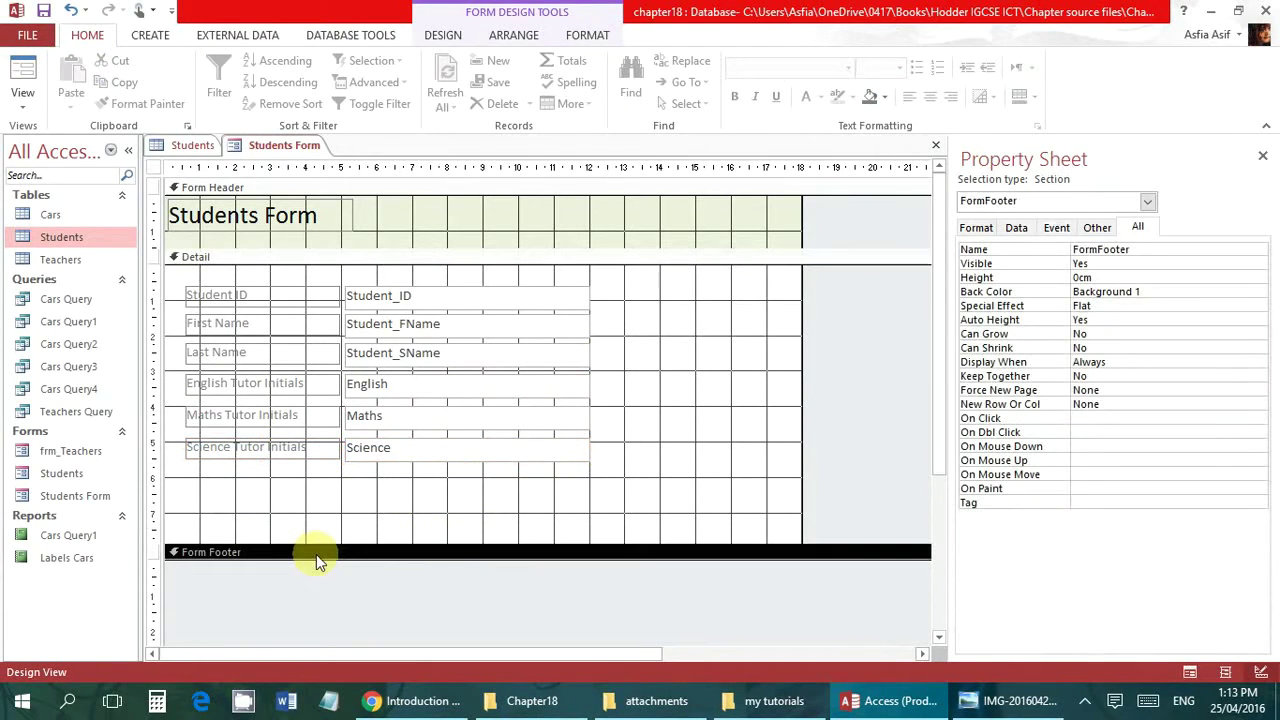
pyautogui.moveTo(380, 561); pyautogui.dragTo(380, 600)
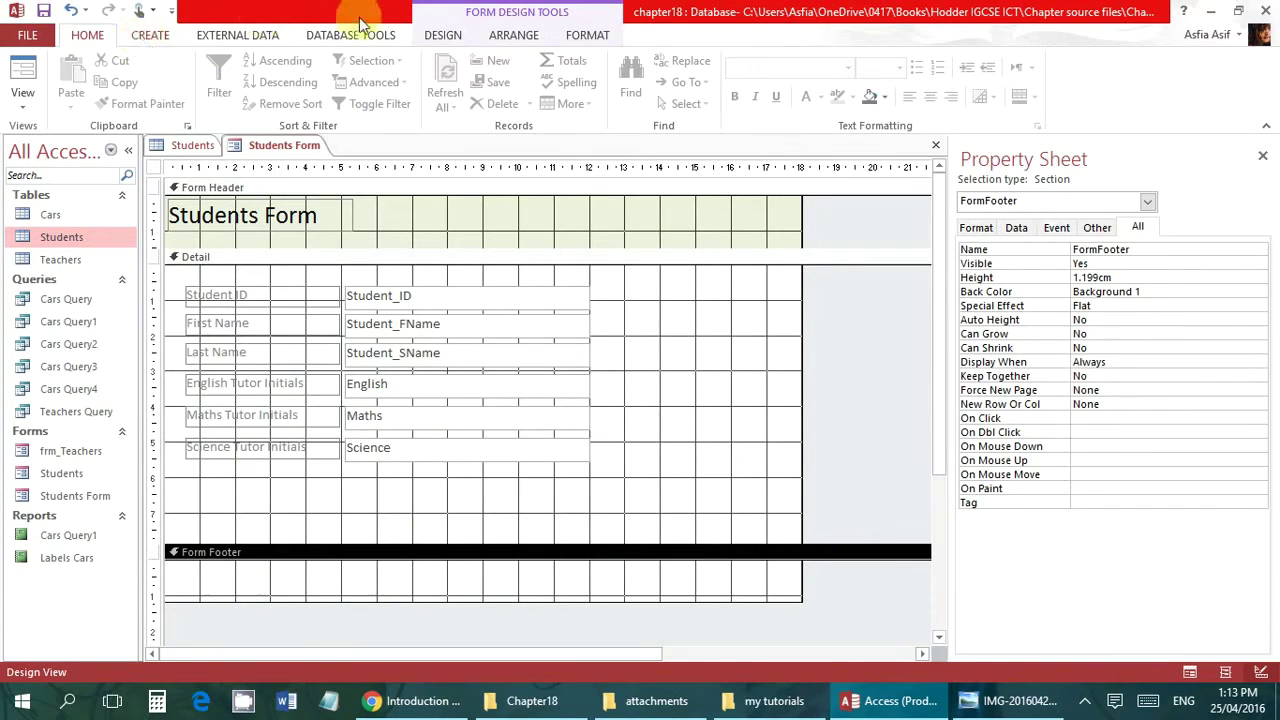
# Add a label in the Form Footer reading "Name, candidate number, centre number"
pyautogui.click(450, 36)
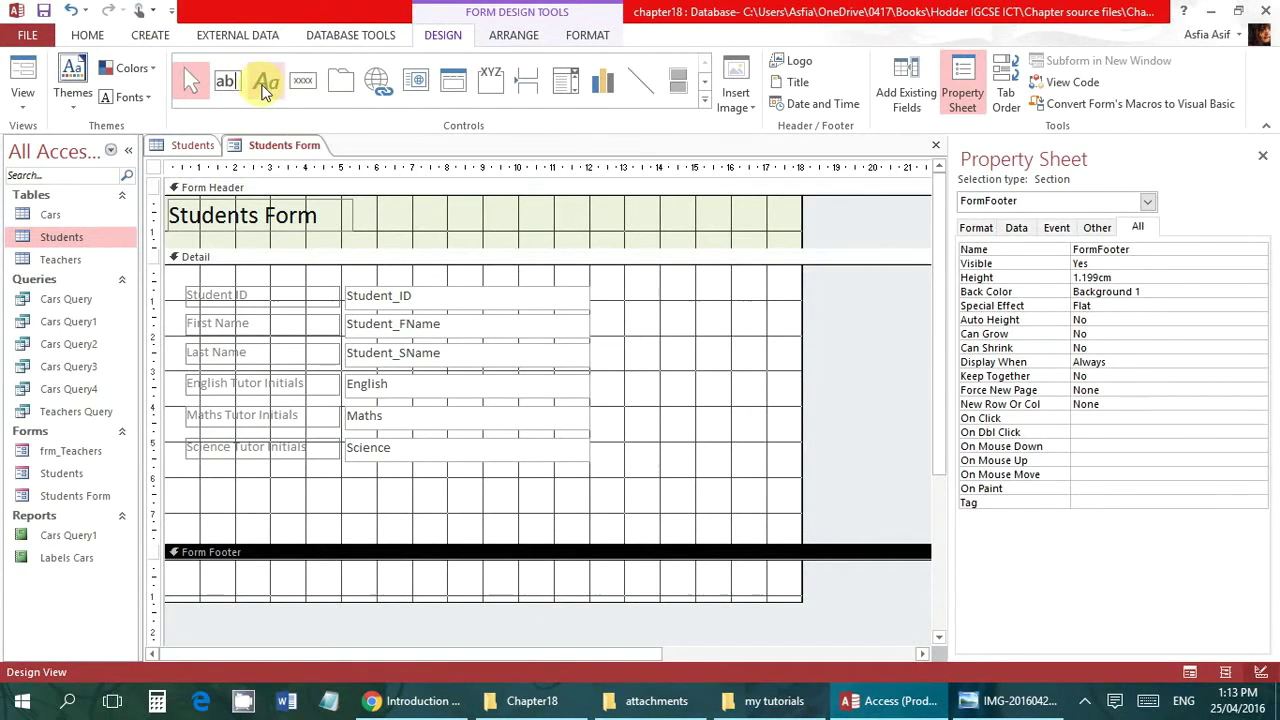
pyautogui.click(265, 82)
pyautogui.moveTo(171, 571); pyautogui.dragTo(392, 596)
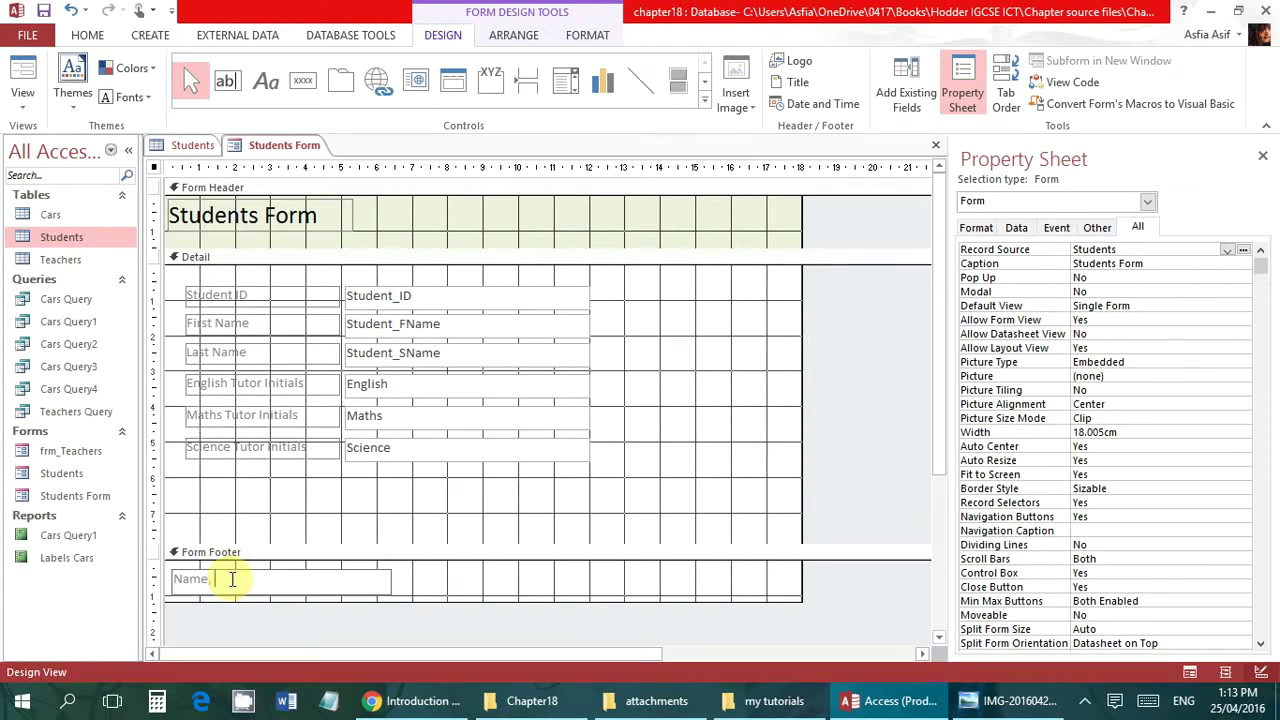
pyautogui.write('Name, candidate')
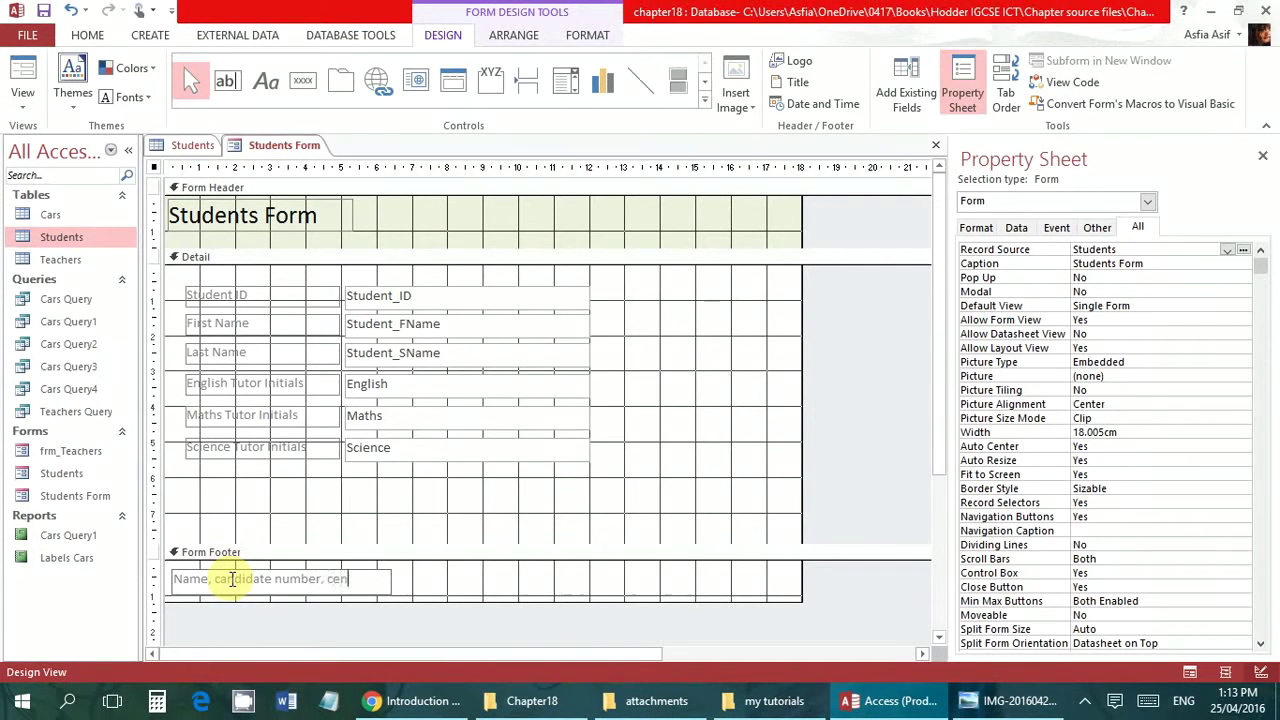
pyautogui.write('number, centre number')
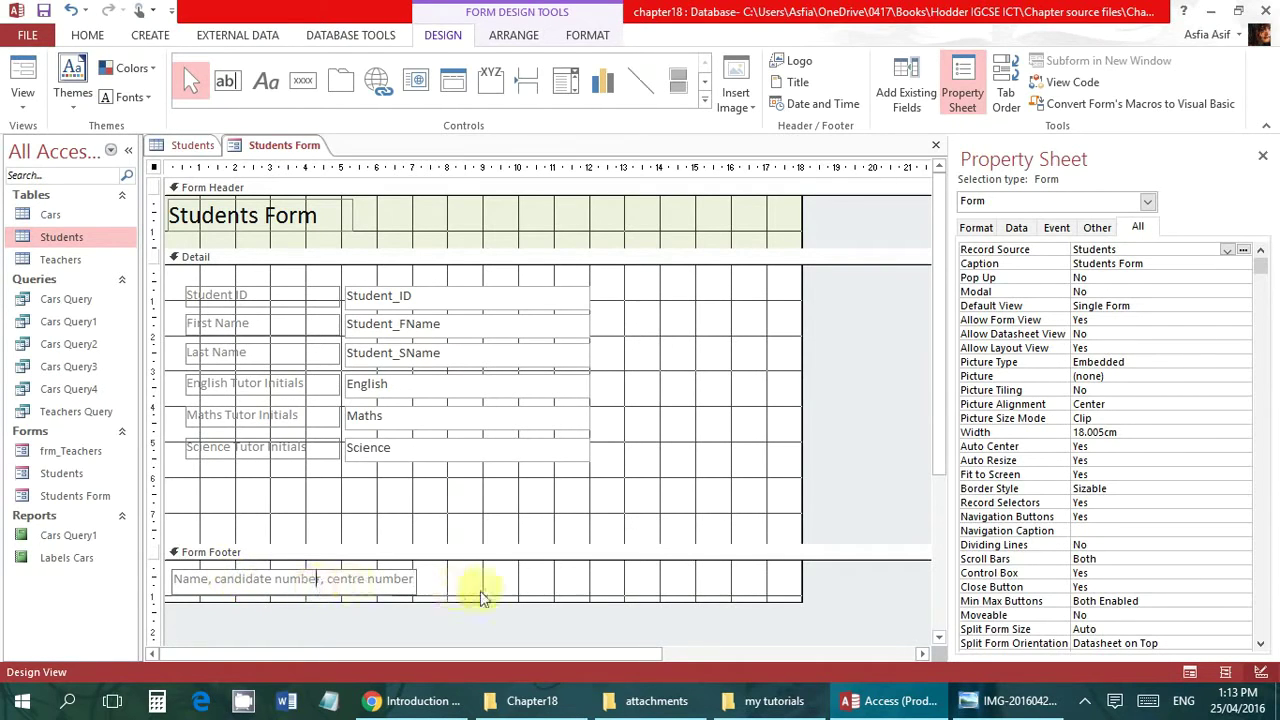
# Change the font colour of the Form Footer label with the candidate details to black
pyautogui.click(335, 595)
pyautogui.click(342, 578)
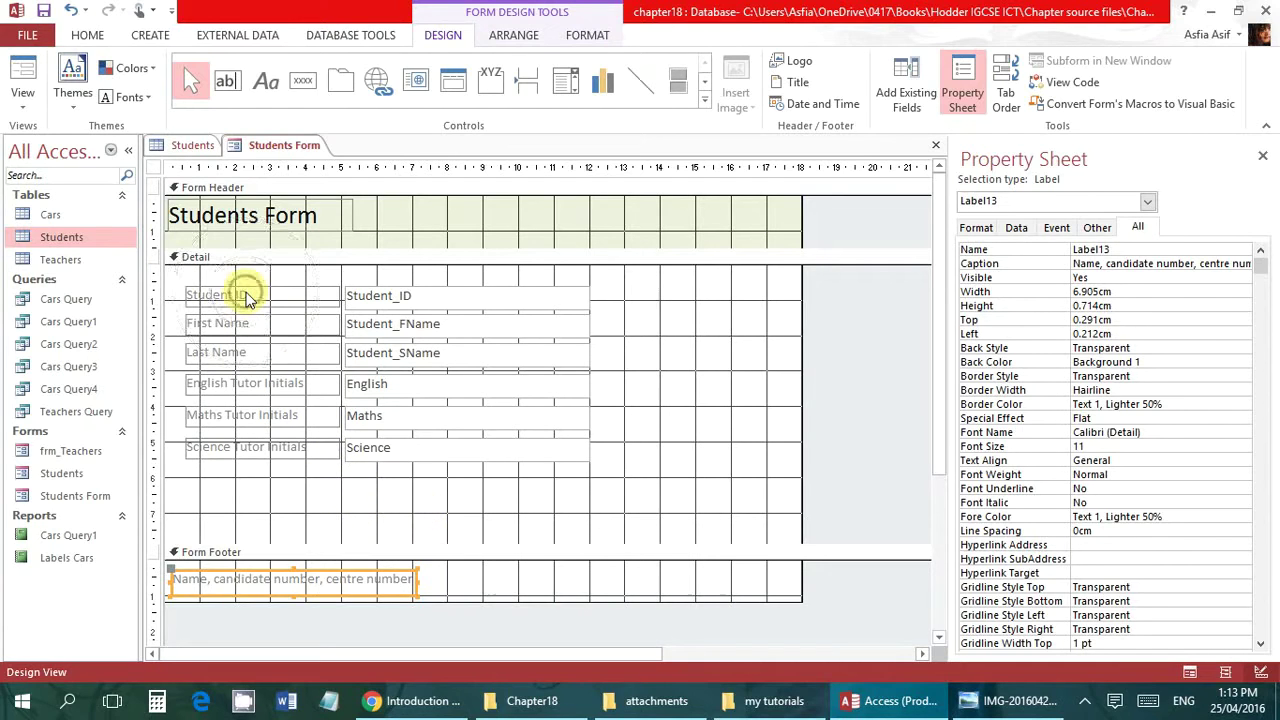
pyautogui.click(87, 35)
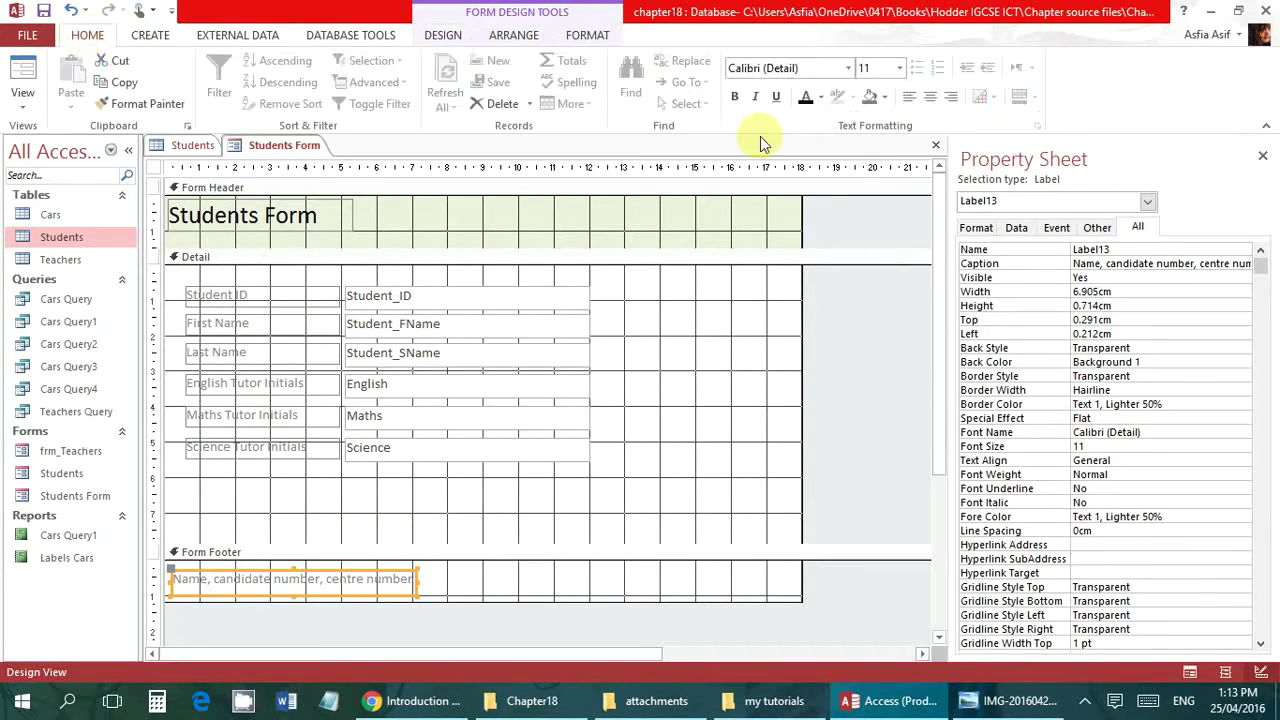
pyautogui.click(806, 96)
pyautogui.click(366, 491)
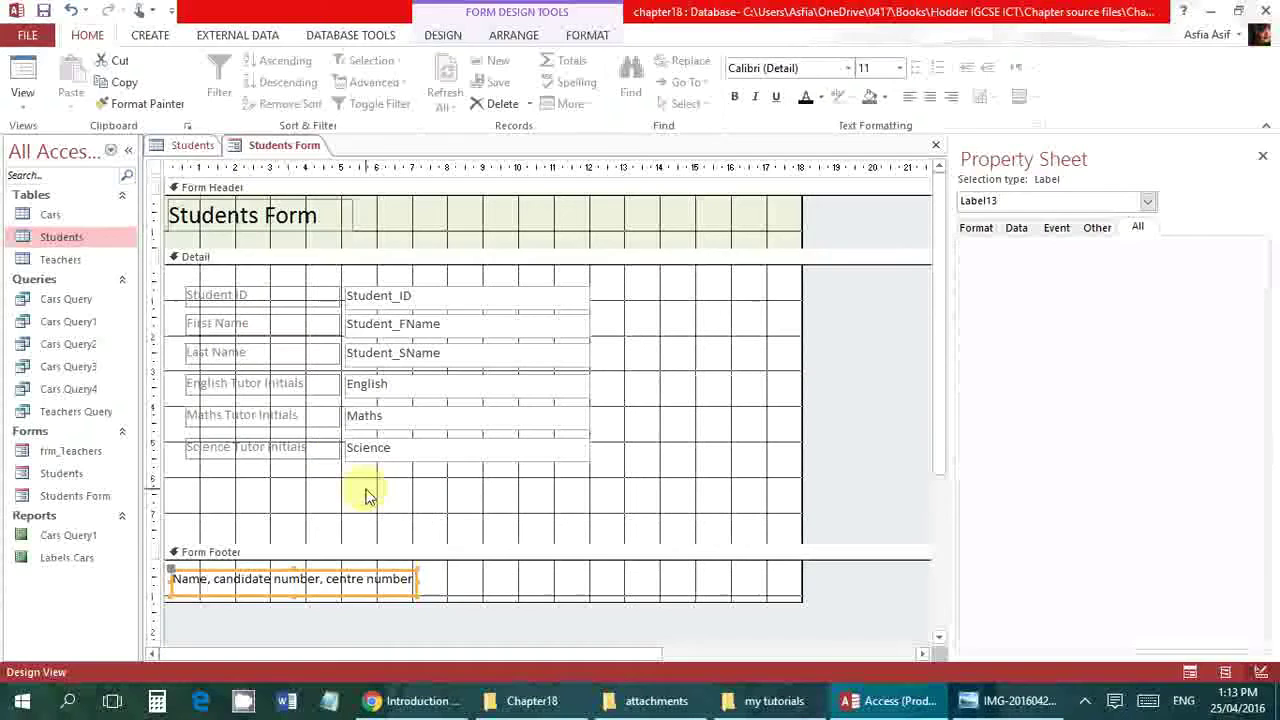
# Apply the font colour Text 1, Lighter 5% to all labels and text boxes in the Detail section
pyautogui.moveTo(443, 491); pyautogui.dragTo(209, 276)
pyautogui.click(804, 94)
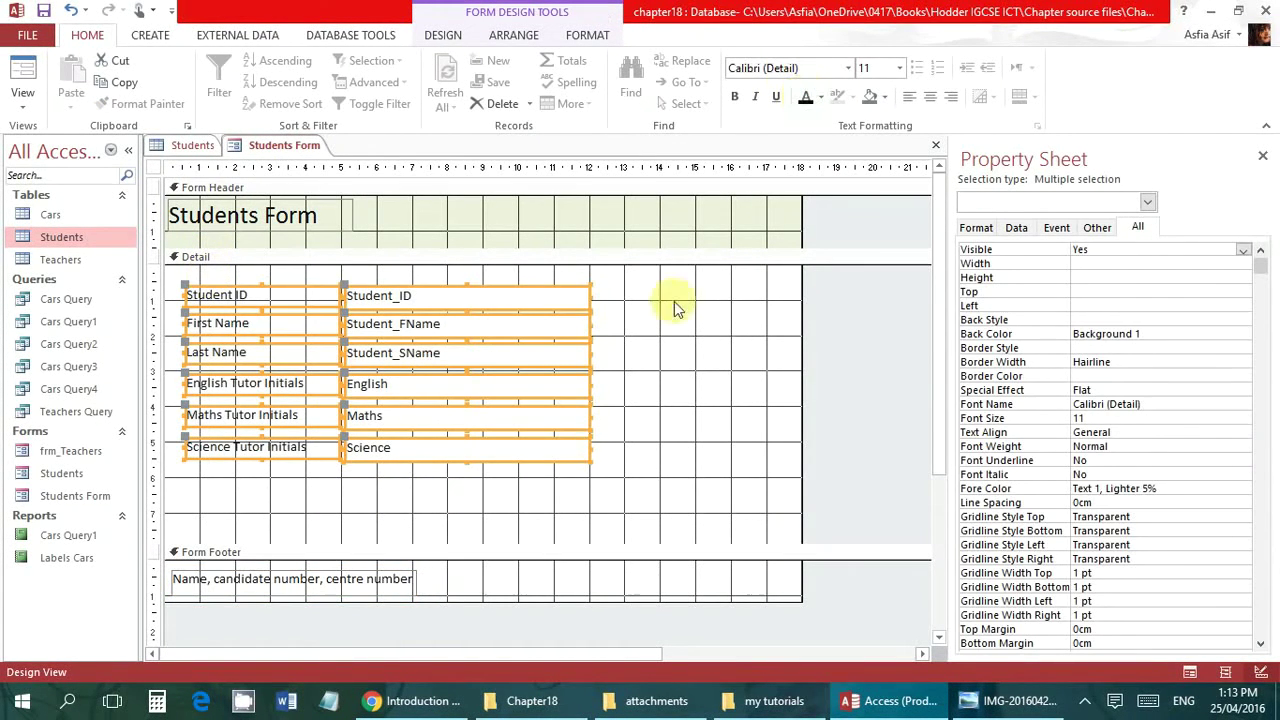
pyautogui.click(643, 390)
pyautogui.click(529, 588)
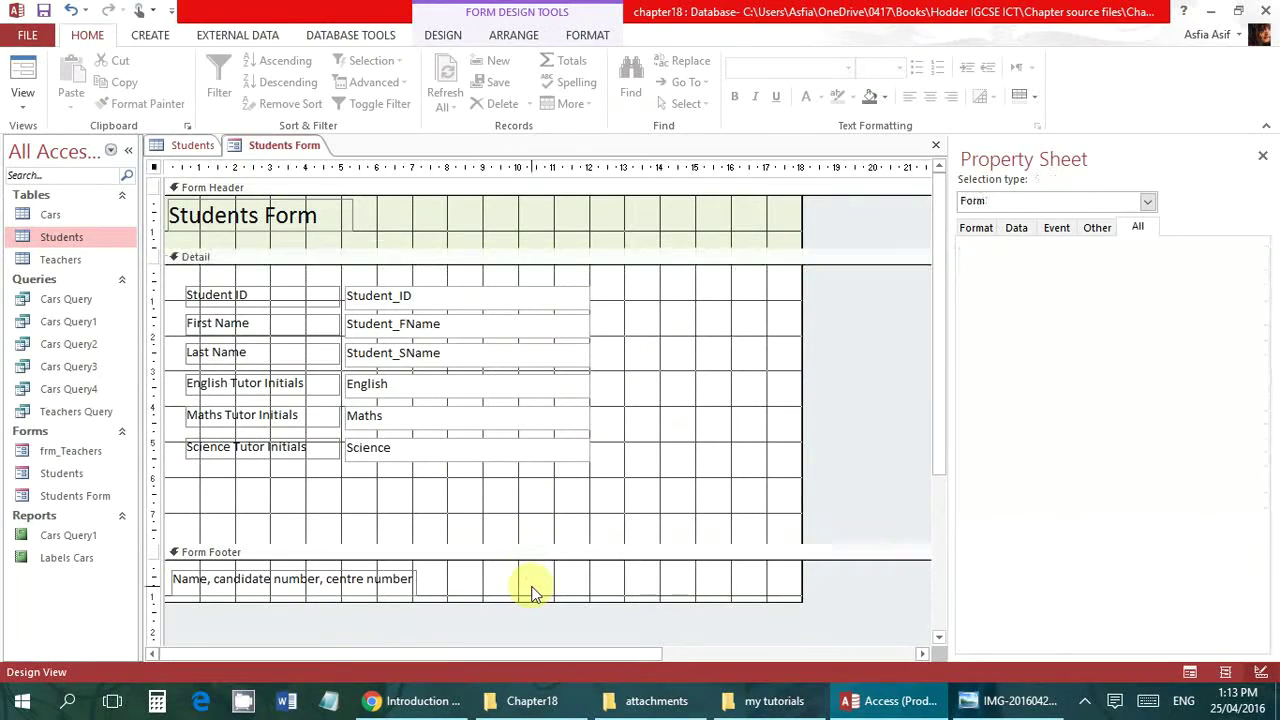
# Insert a date control in the 25 April 2016 long format, without including the time
pyautogui.click(671, 593)
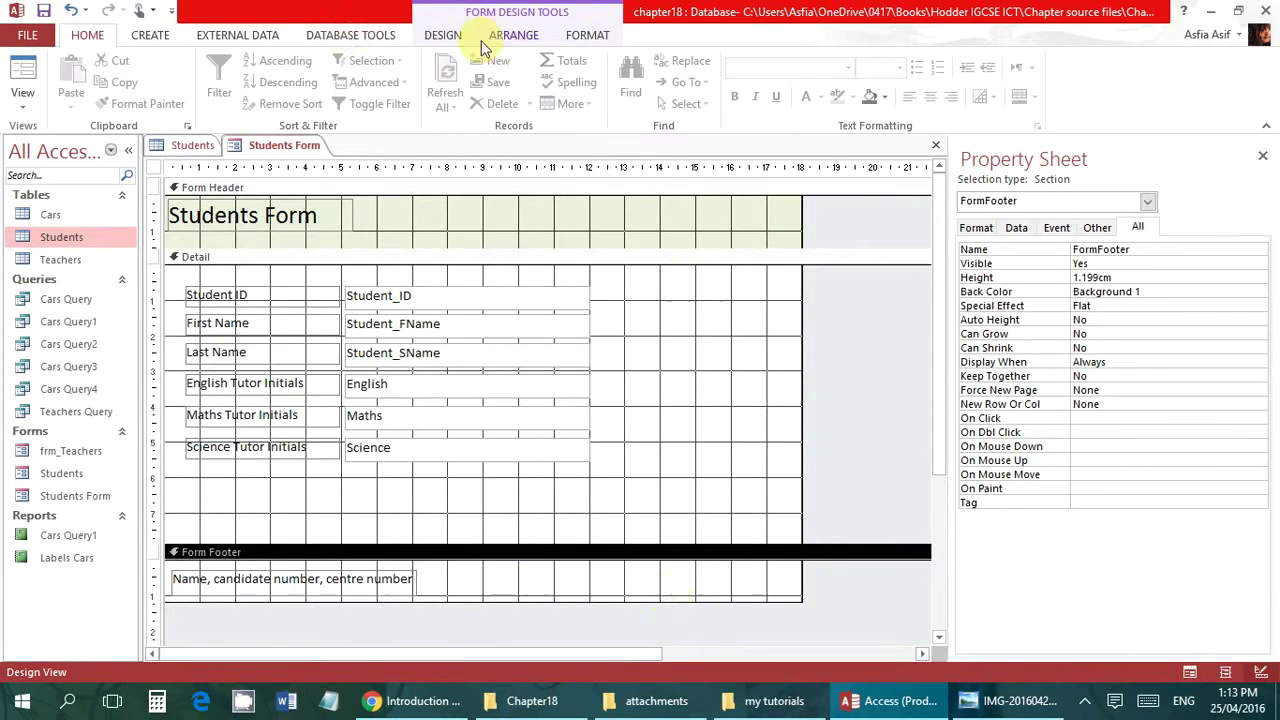
pyautogui.click(443, 35)
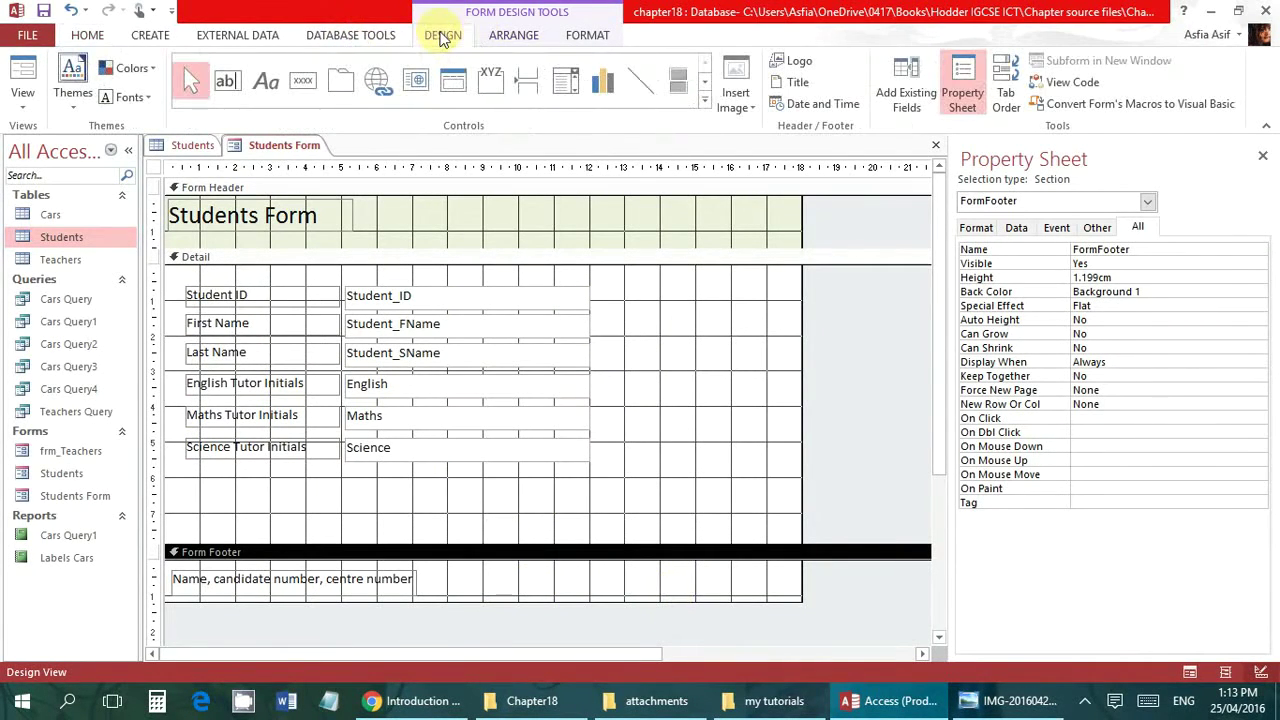
pyautogui.click(838, 108)
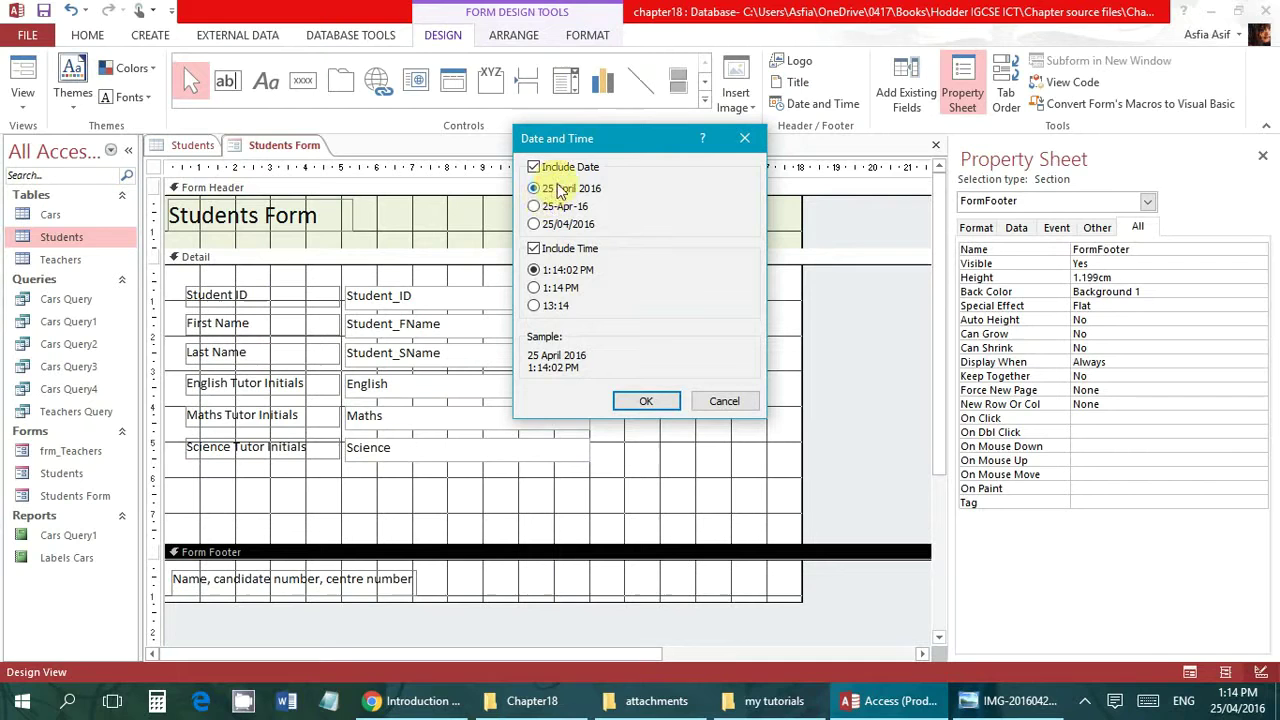
pyautogui.click(552, 254)
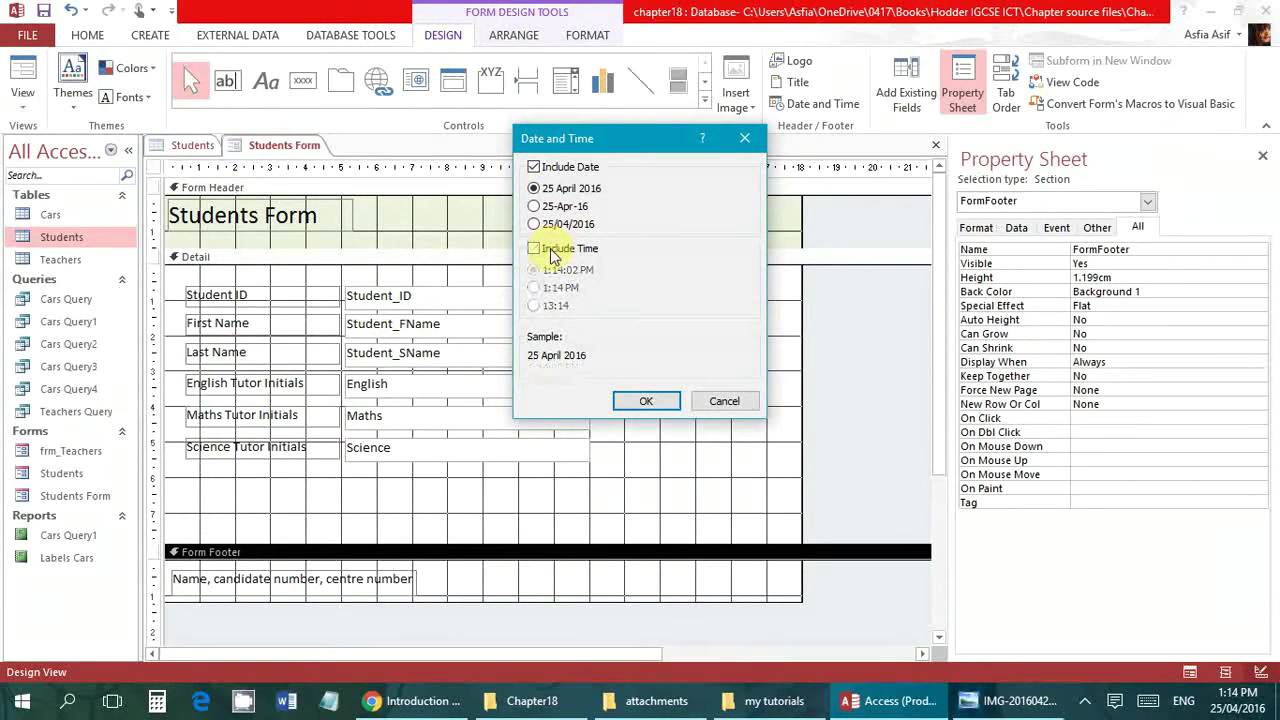
pyautogui.click(644, 402)
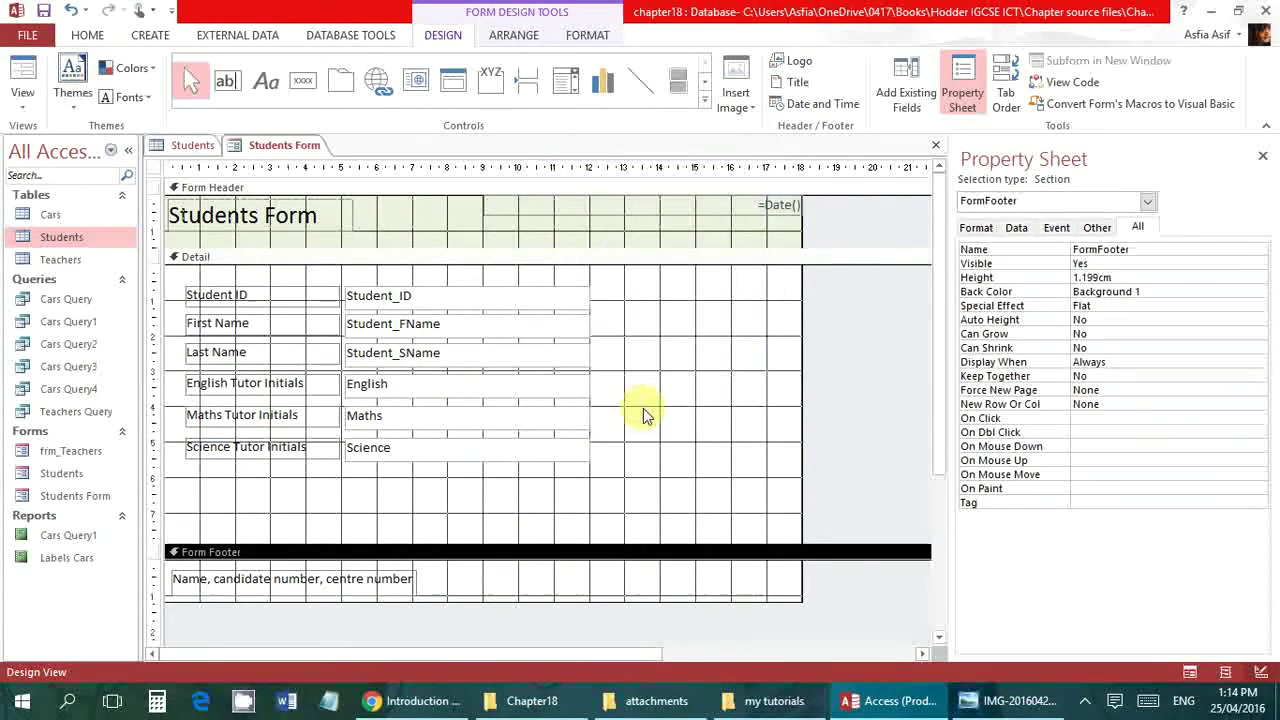
# Move the date text box from the Form Header to the right end of the Form Footer and narrow it to about 3.9 cm
pyautogui.click(754, 213)
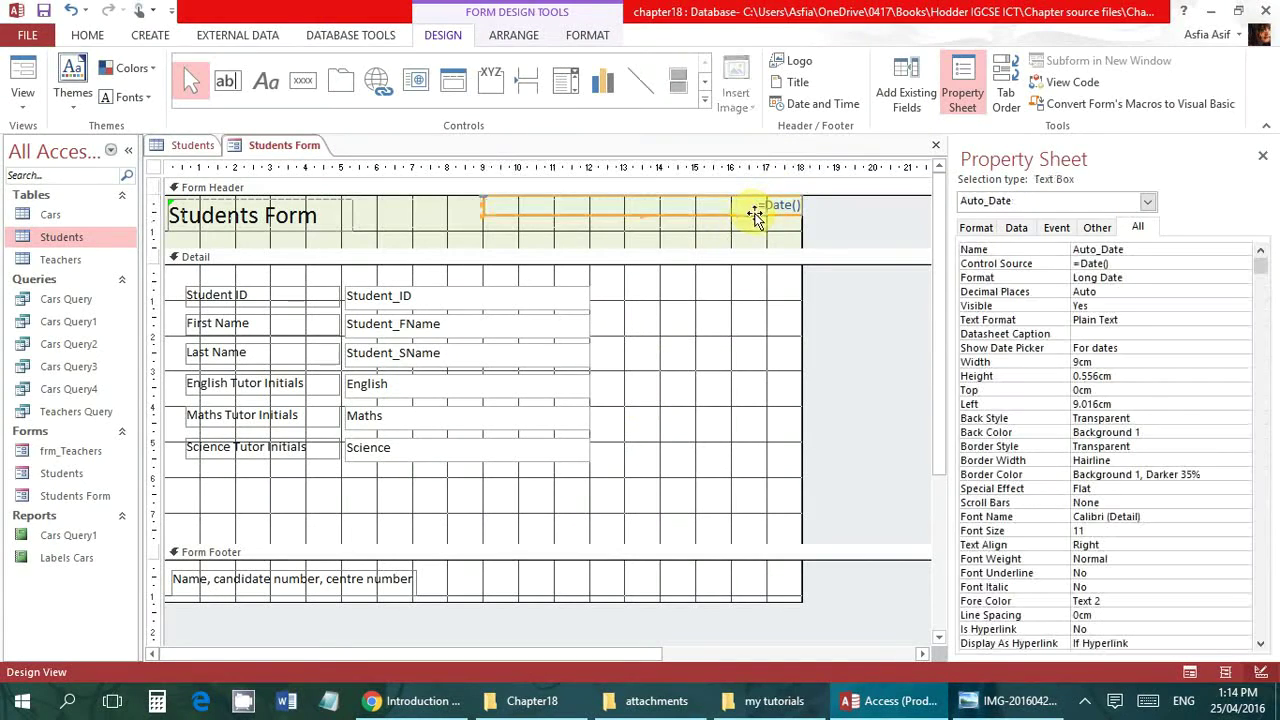
pyautogui.moveTo(764, 216); pyautogui.dragTo(766, 589)
pyautogui.moveTo(480, 580); pyautogui.dragTo(661, 582)
pyautogui.click(762, 585)
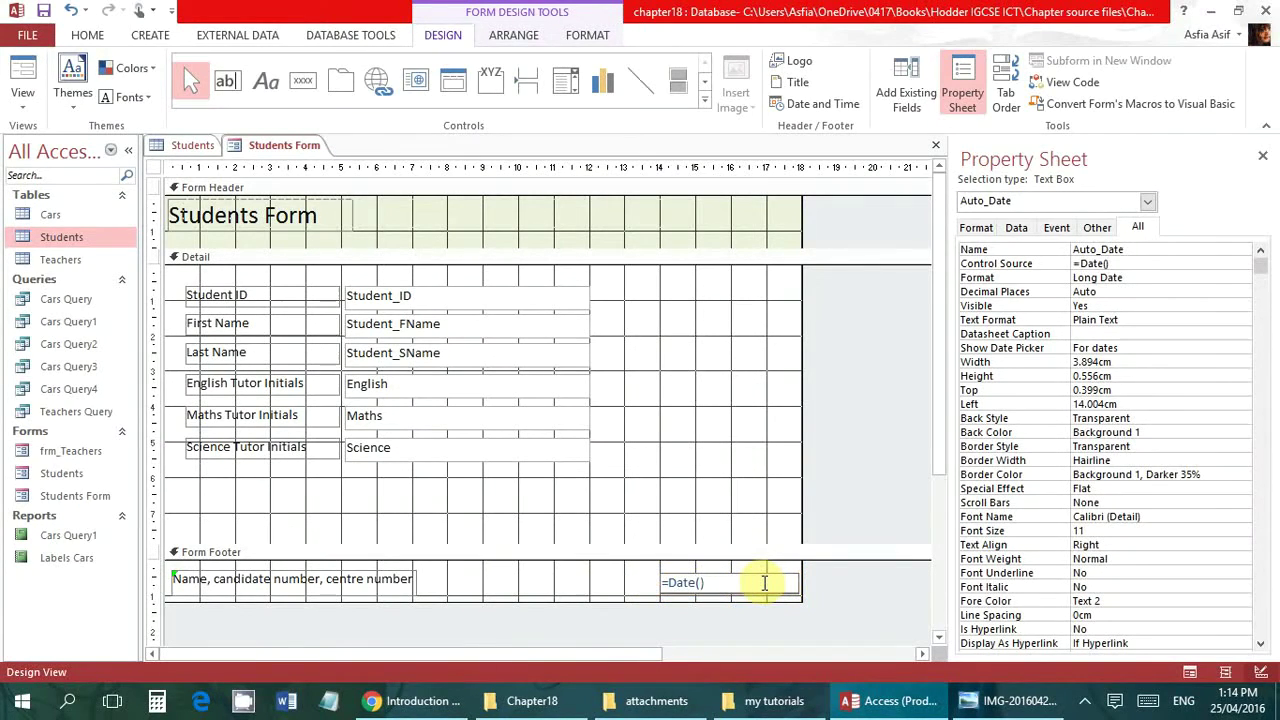
# Extend the Detail section to a height of about 8.6 cm
pyautogui.click(686, 437)
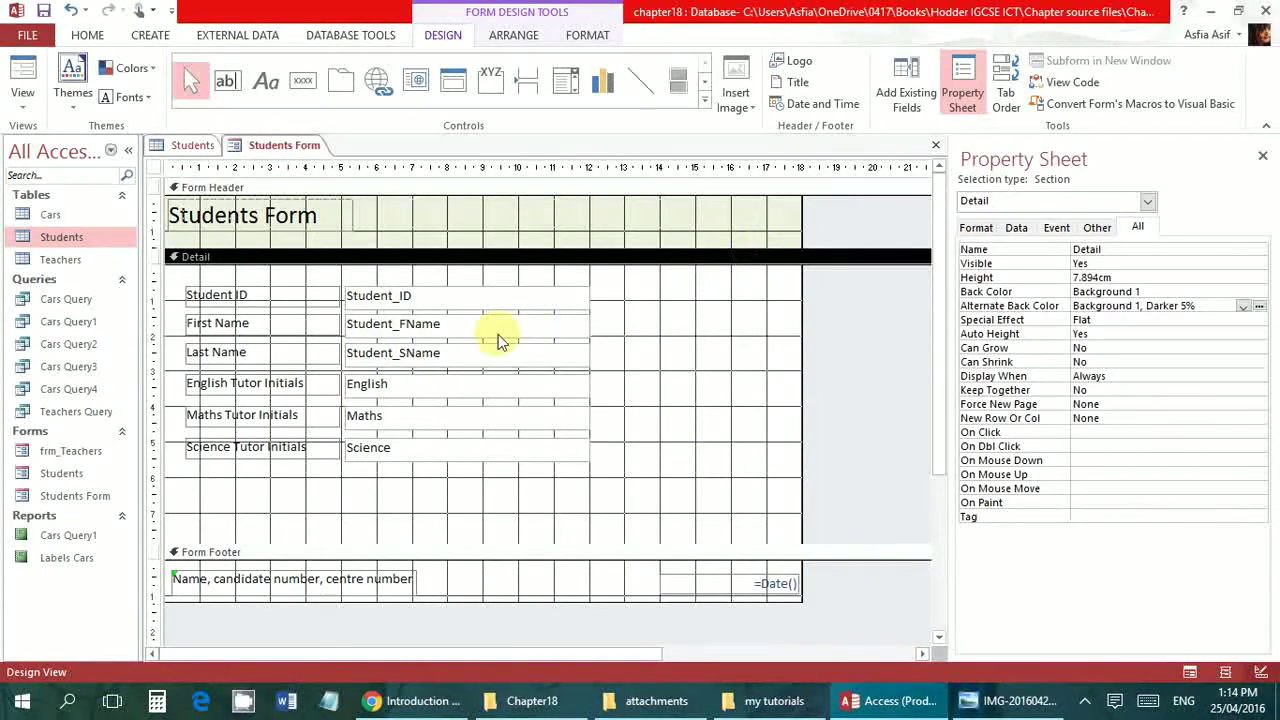
pyautogui.moveTo(457, 543); pyautogui.dragTo(458, 568)
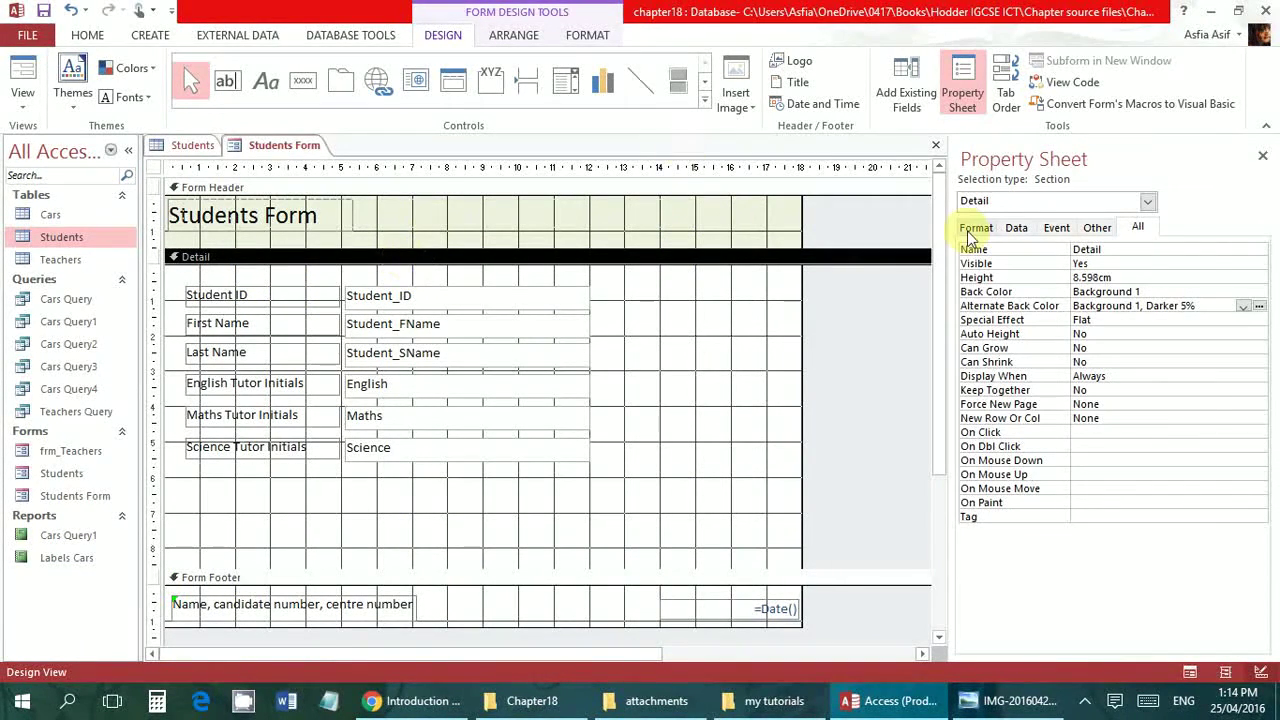
# Examine the property categories available for the Detail and Form Header sections
pyautogui.click(1015, 230)
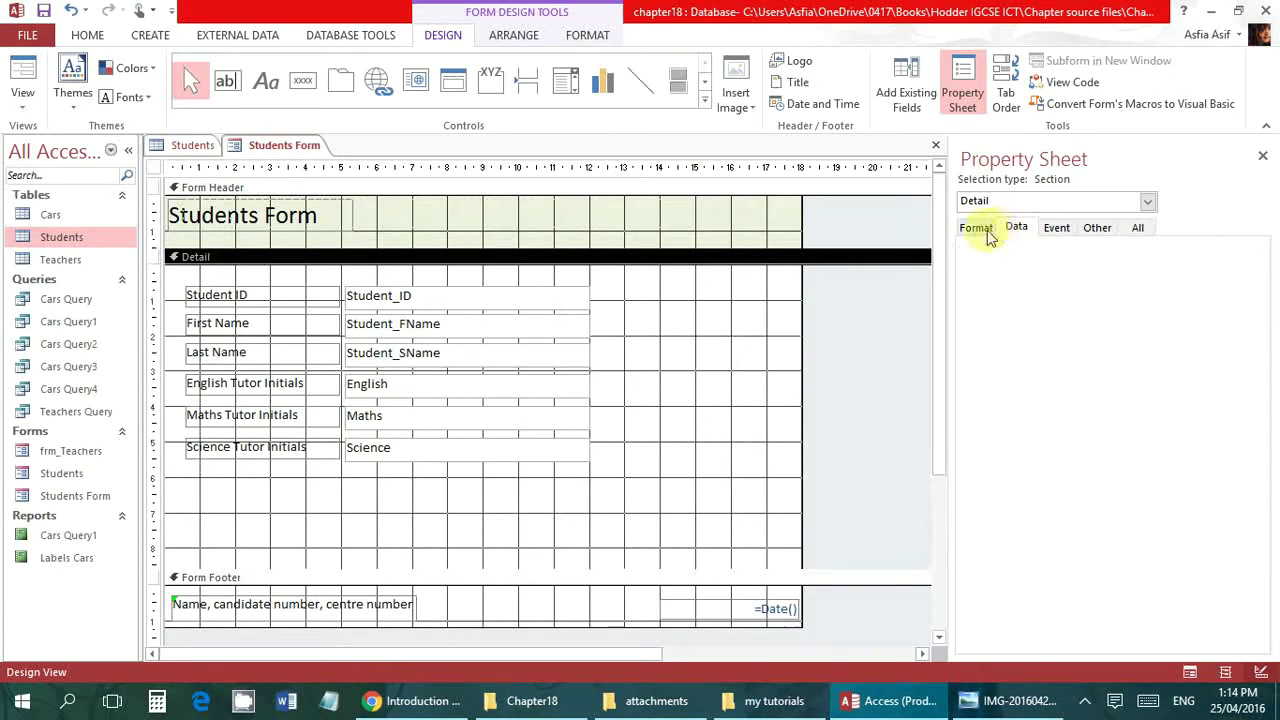
pyautogui.click(976, 228)
pyautogui.click(1096, 228)
pyautogui.click(1136, 228)
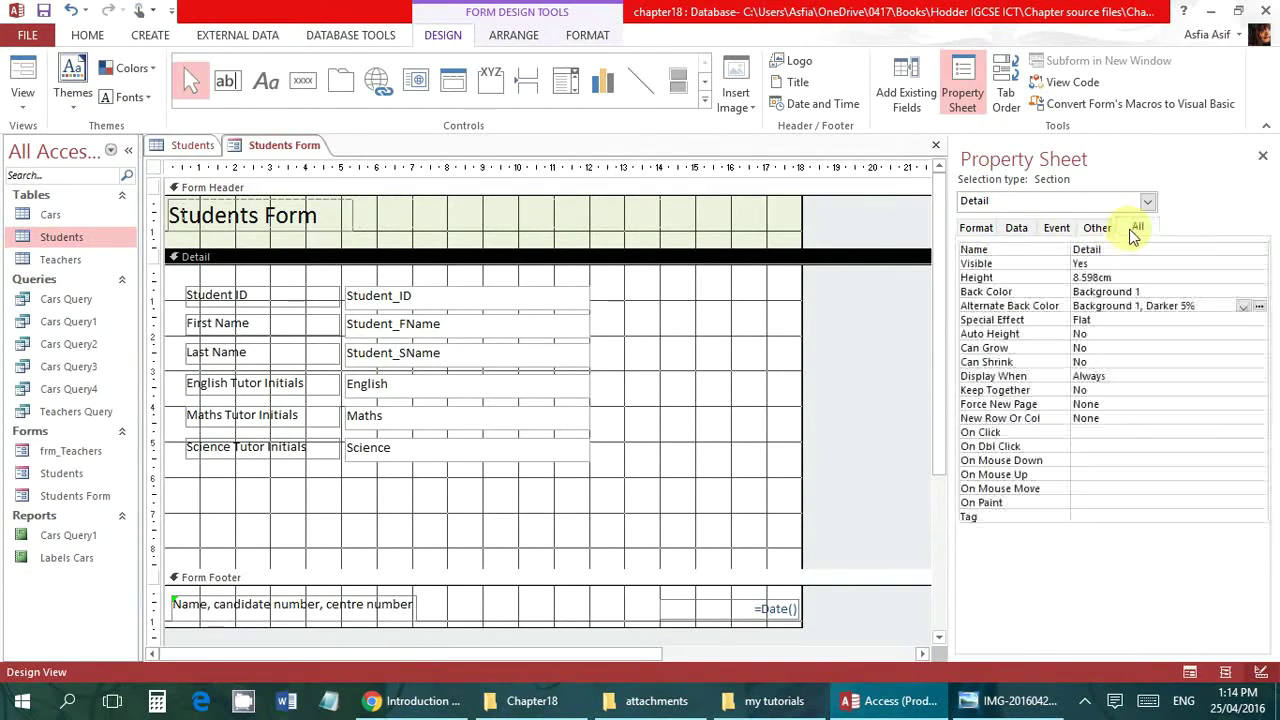
pyautogui.click(745, 216)
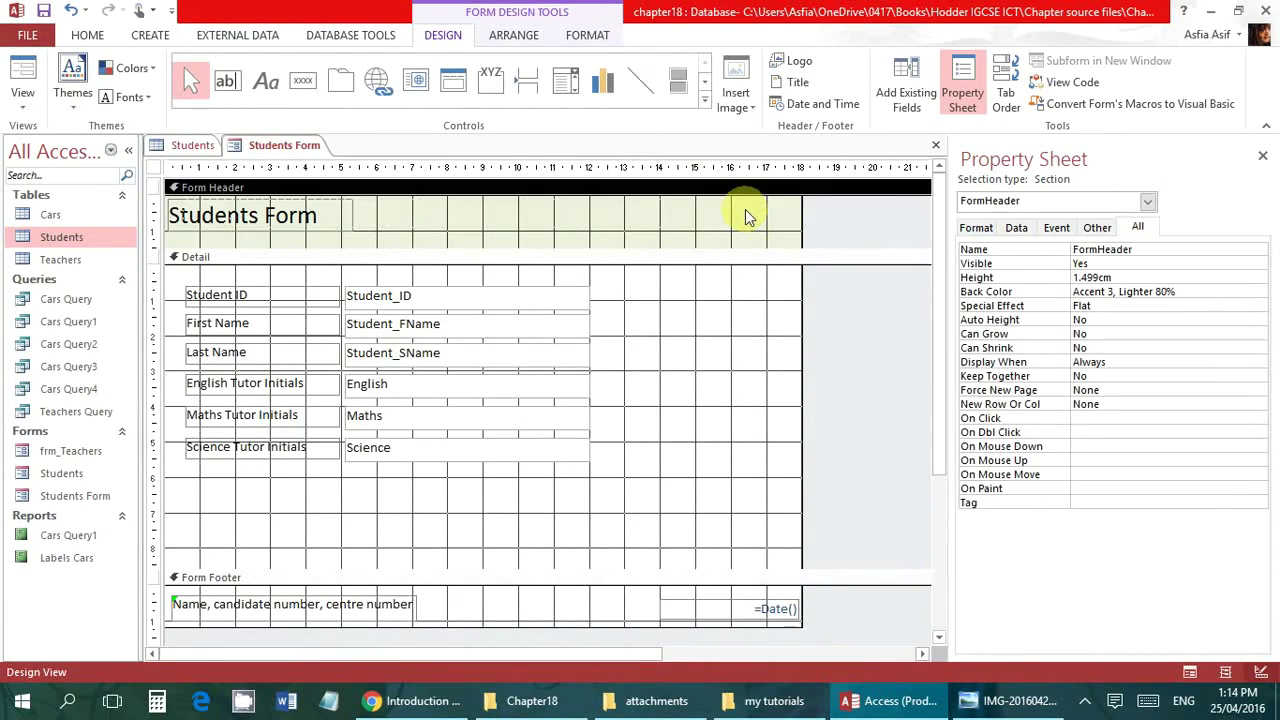
pyautogui.click(1016, 228)
pyautogui.click(1058, 228)
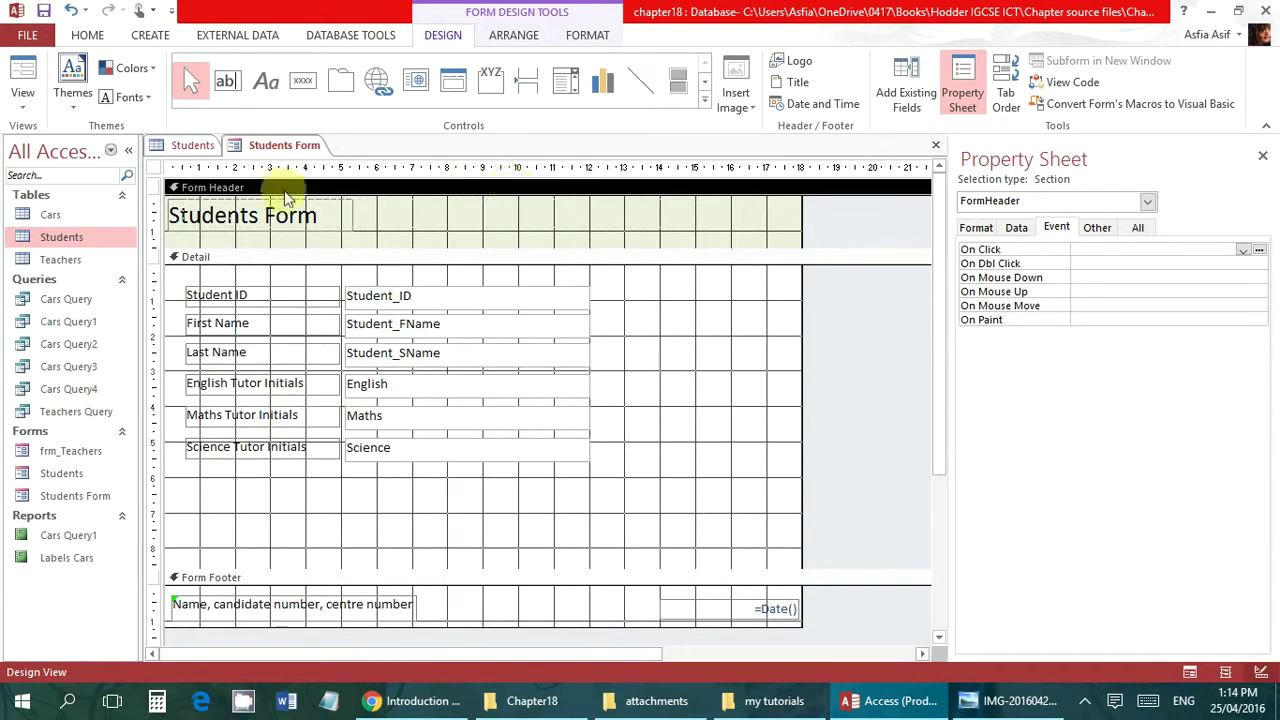
pyautogui.click(180, 256)
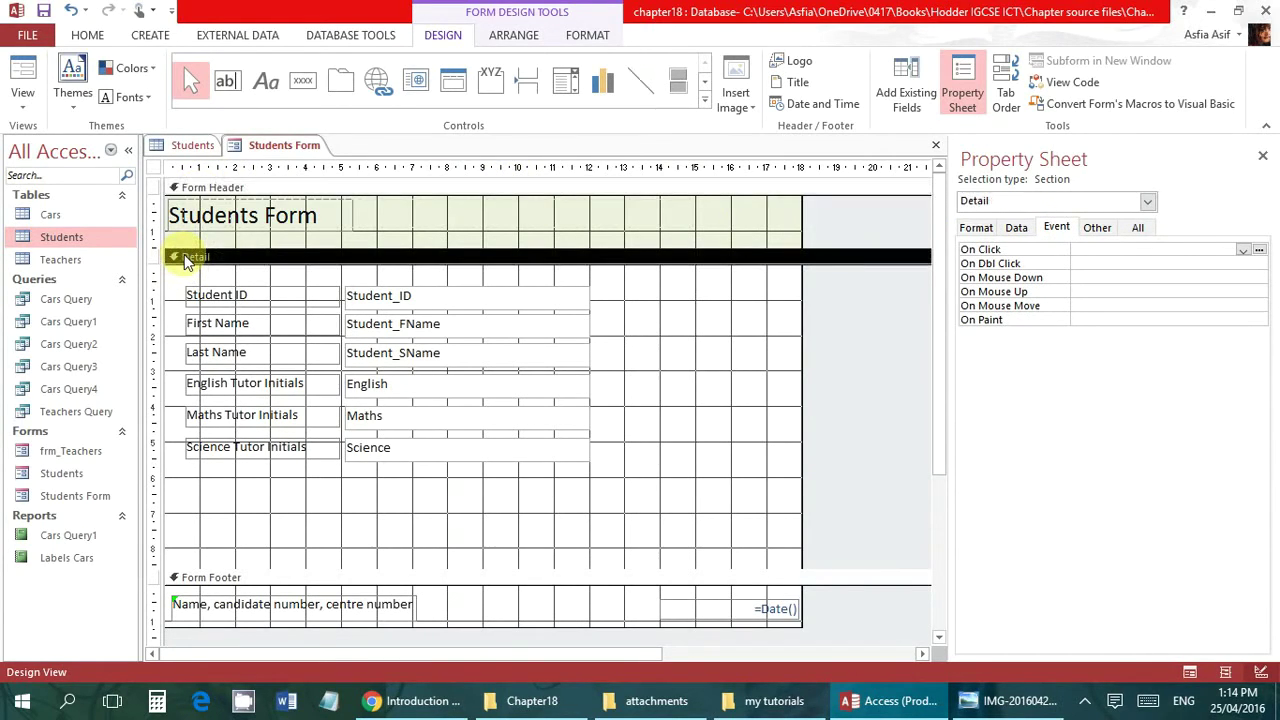
pyautogui.click(1008, 228)
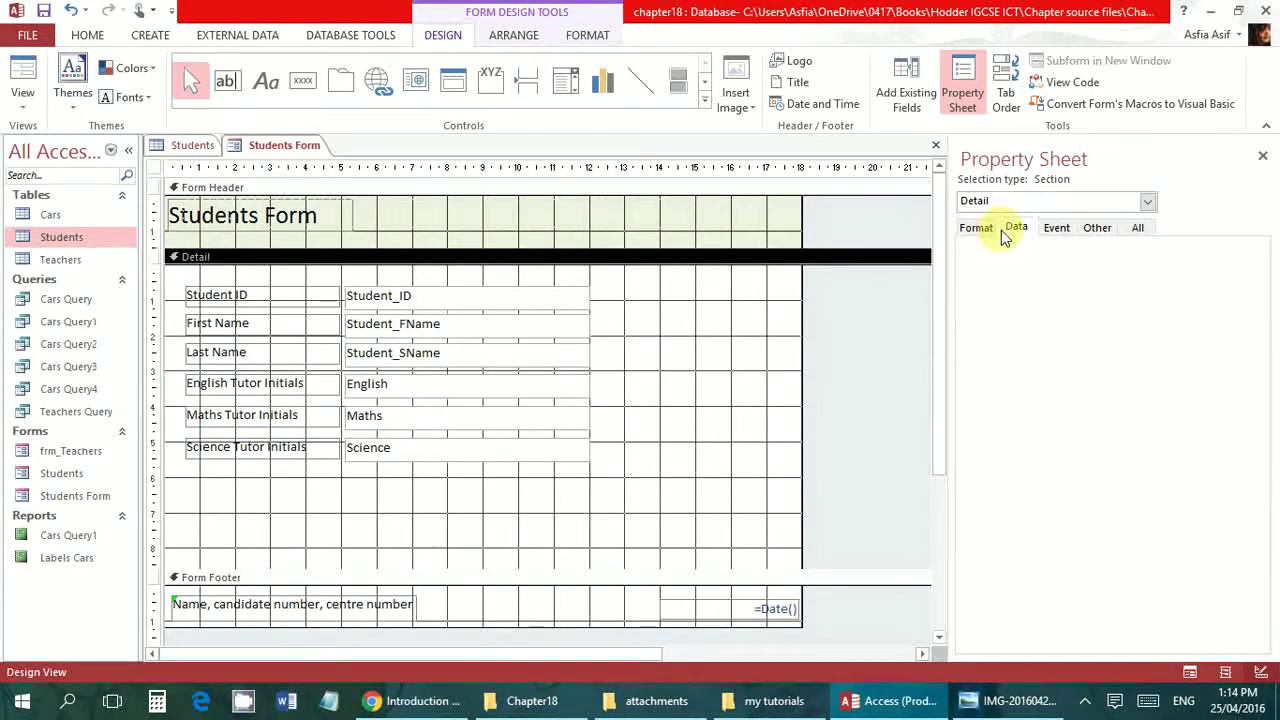
pyautogui.click(978, 229)
# Show the properties of the whole form and examine its Caption and the Default View options
pyautogui.click(1147, 201)
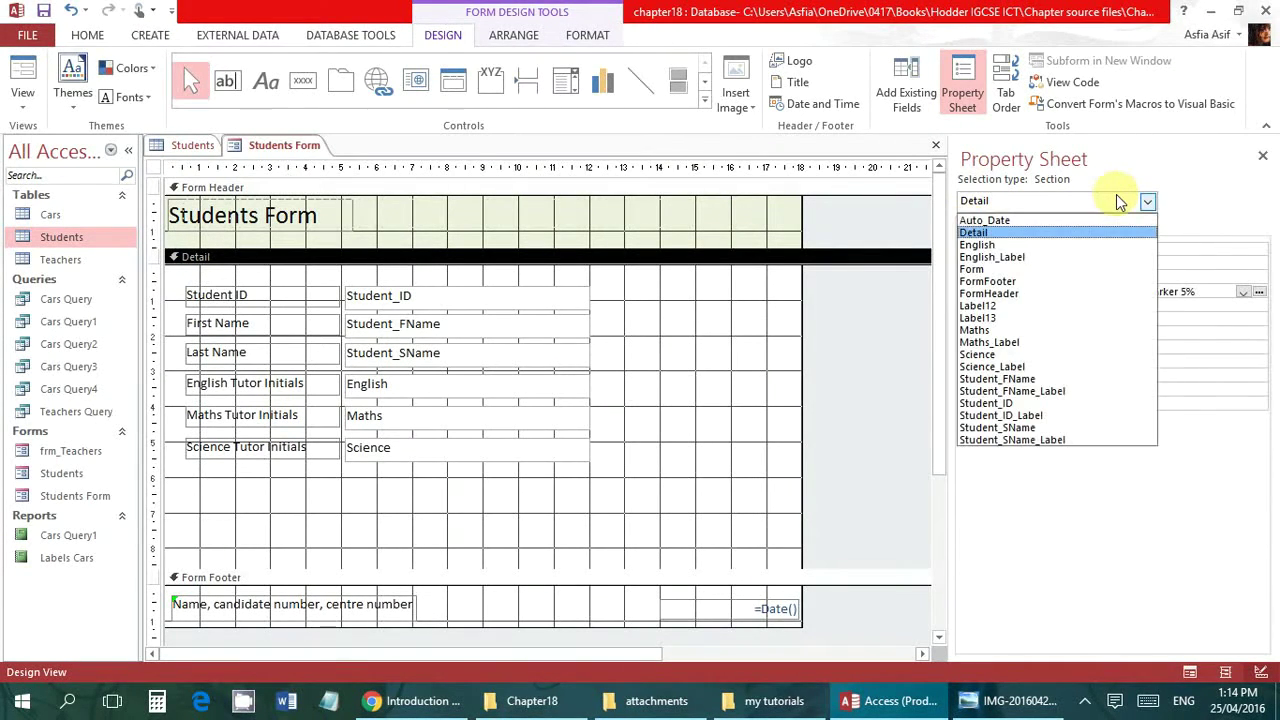
pyautogui.click(1092, 270)
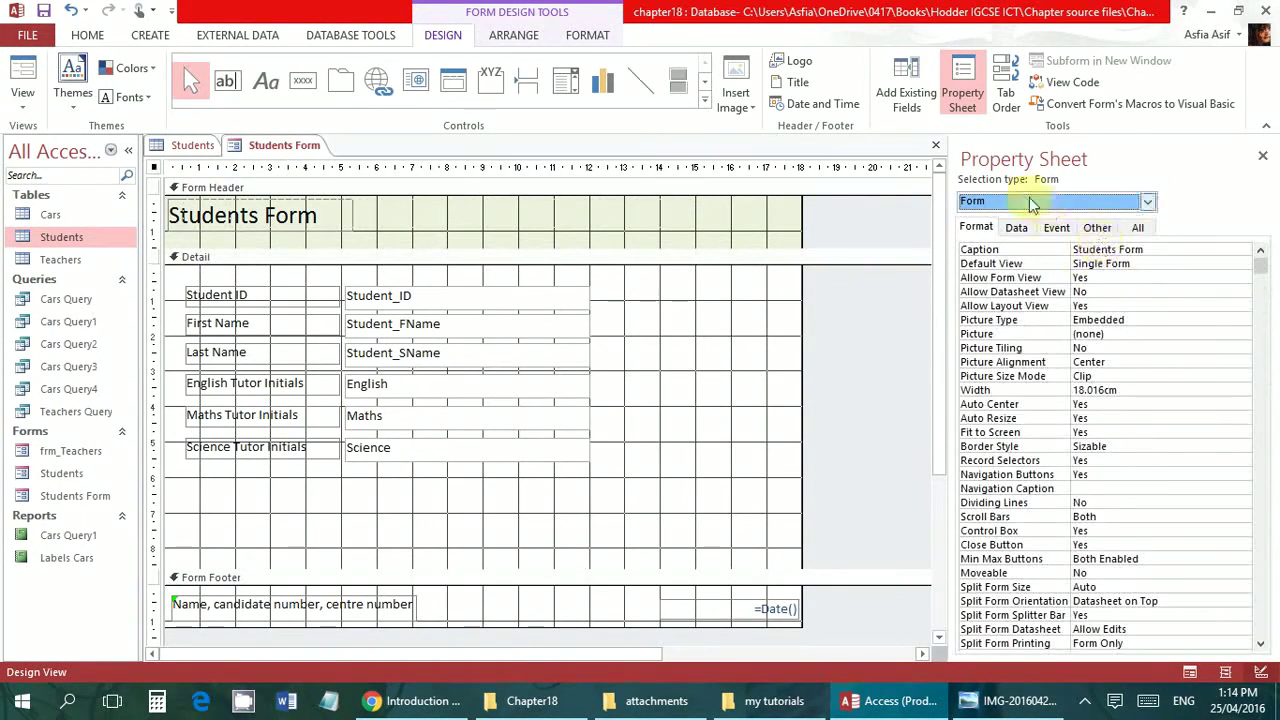
pyautogui.click(1058, 202)
pyautogui.click(700, 215)
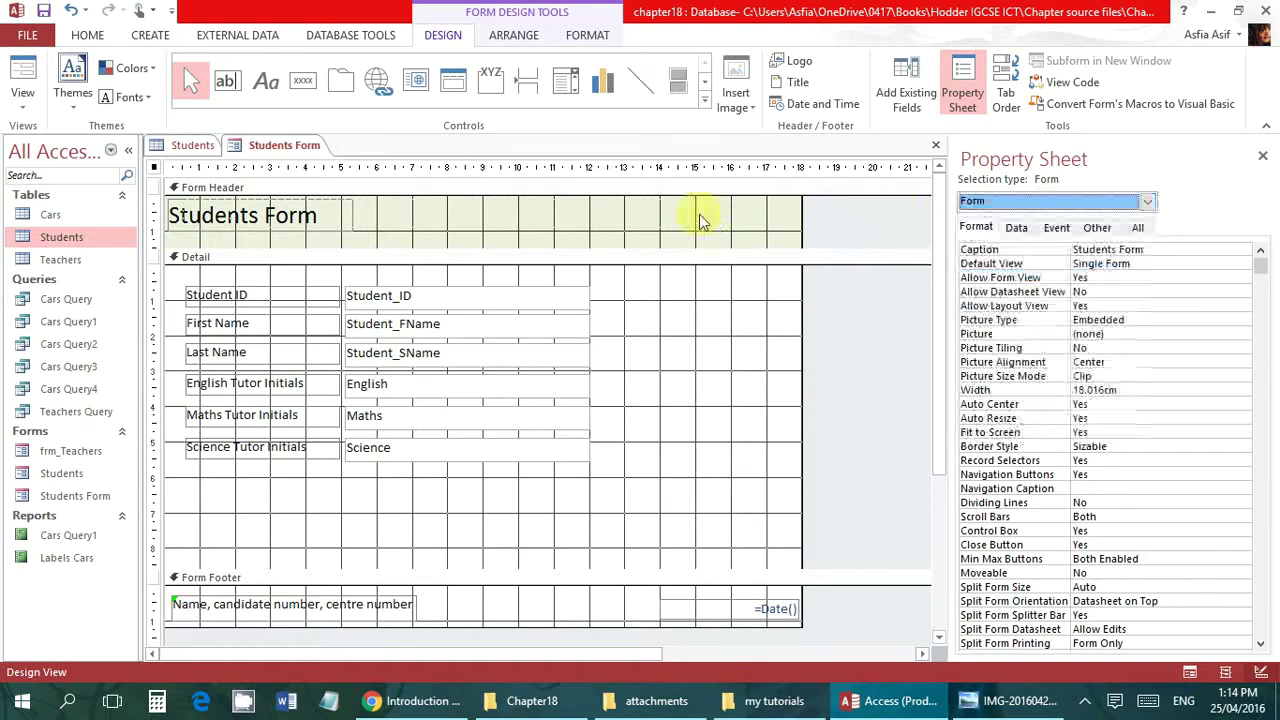
pyautogui.click(1138, 203)
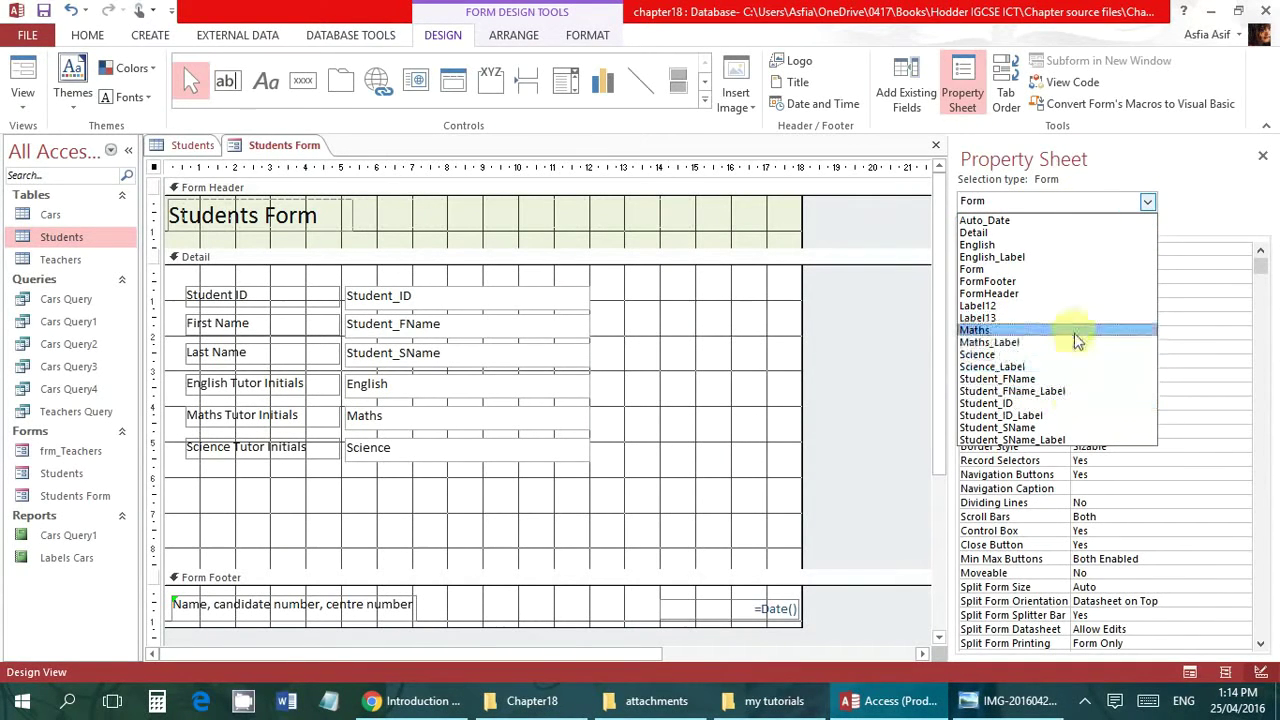
pyautogui.click(1060, 270)
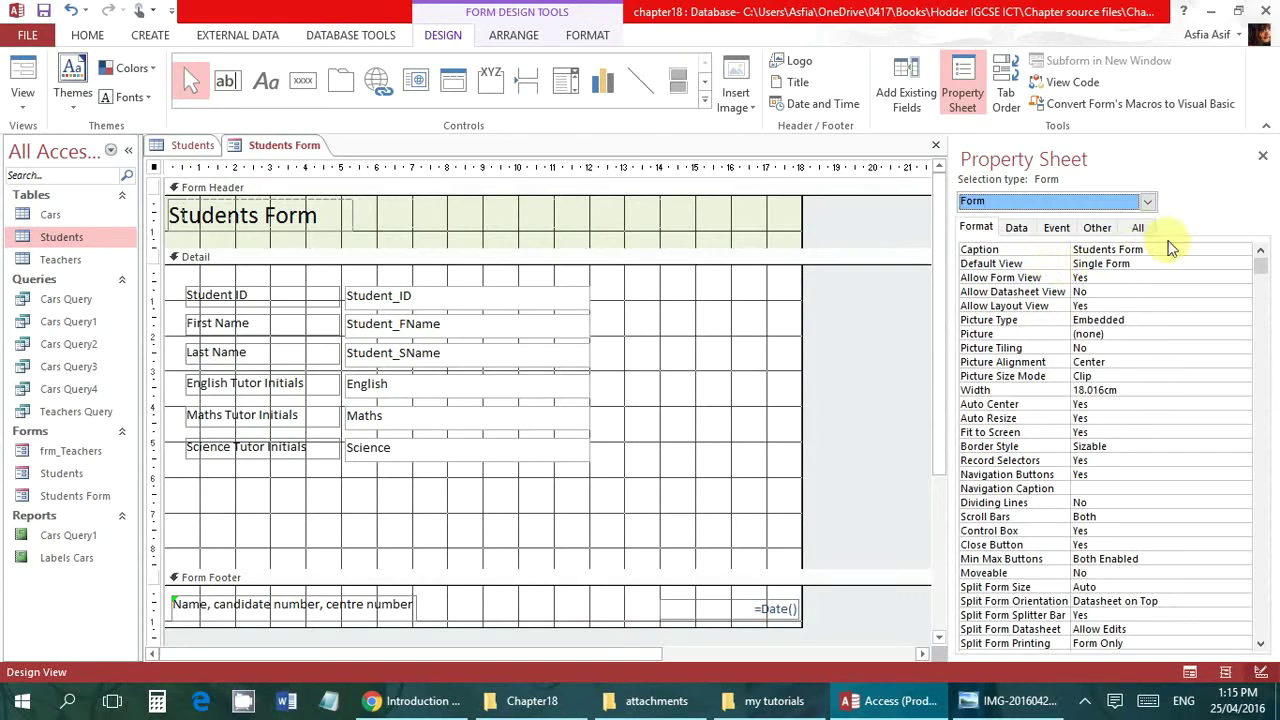
pyautogui.click(1157, 251)
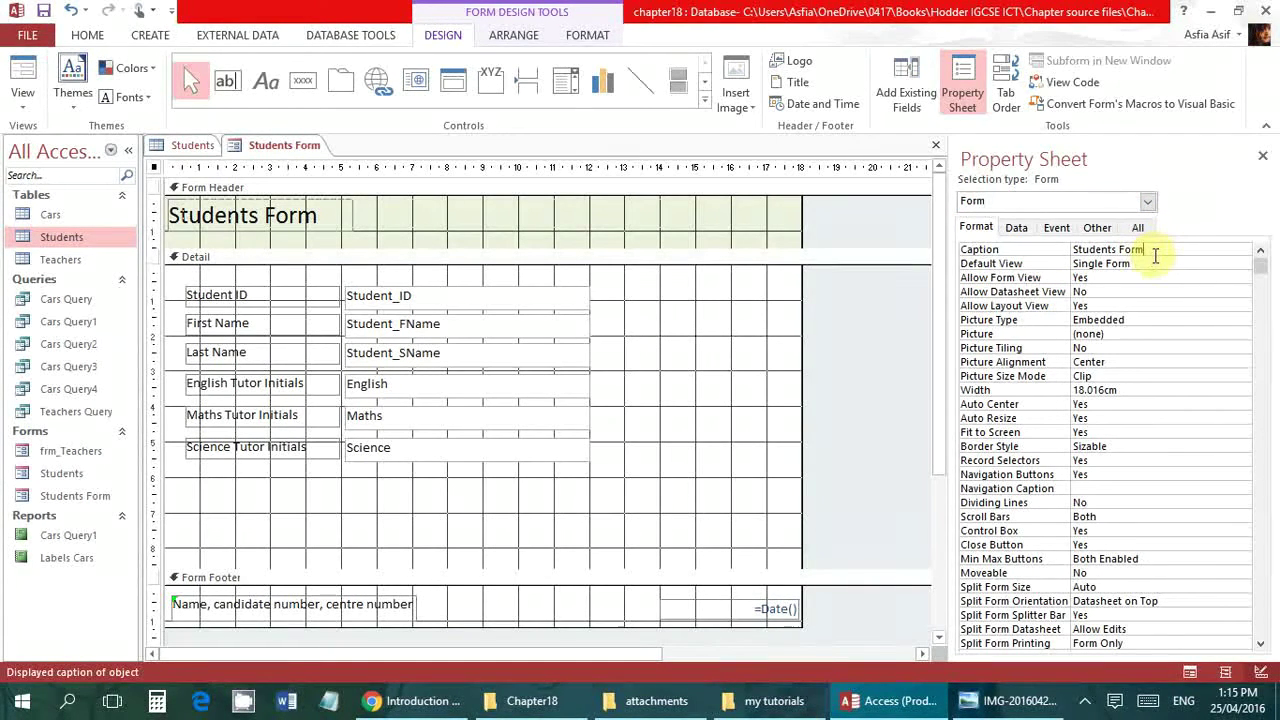
pyautogui.click(1240, 264)
pyautogui.click(1244, 265)
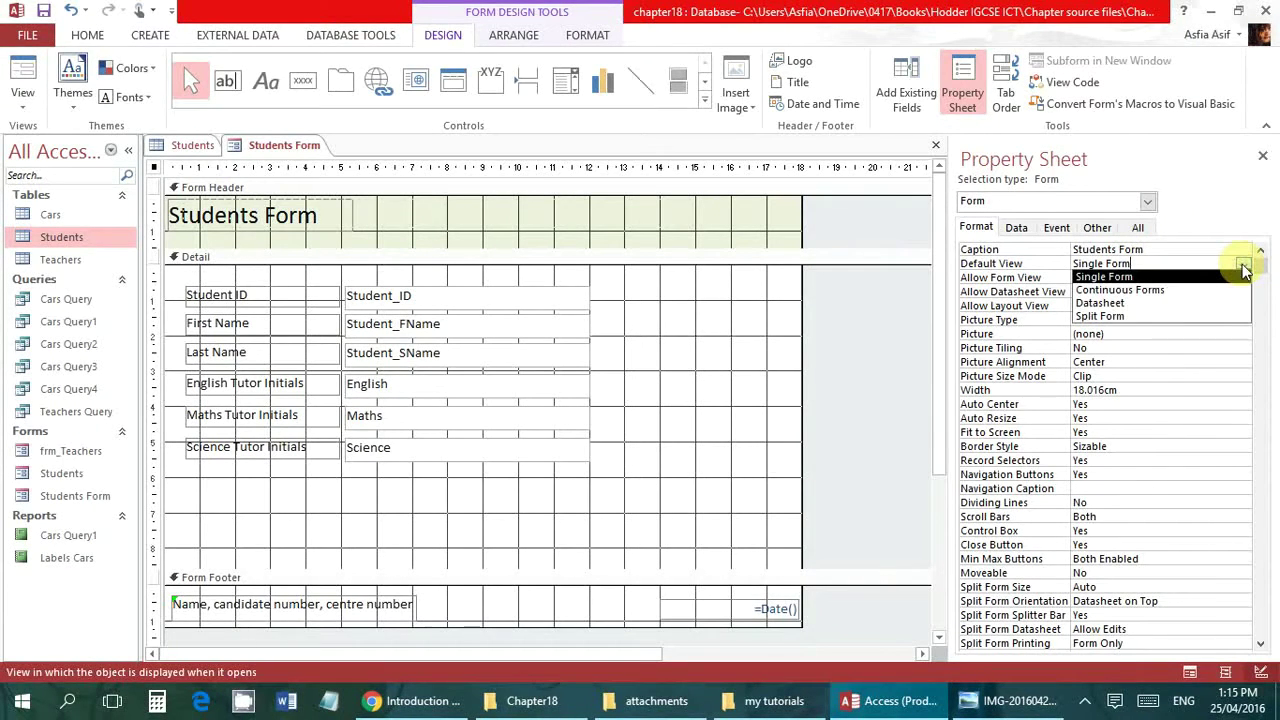
pyautogui.click(1225, 208)
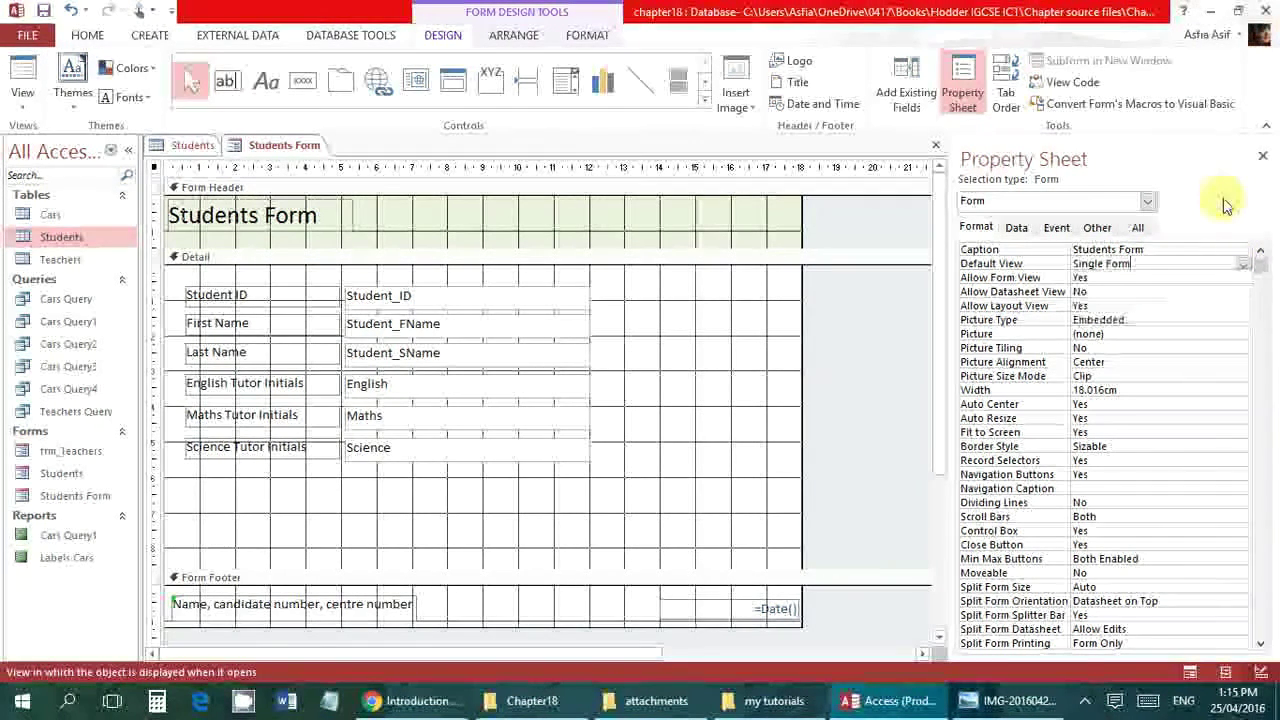
# Examine the form's data properties, including the available Record Source tables and queries and the Recordset Type options
pyautogui.click(1016, 228)
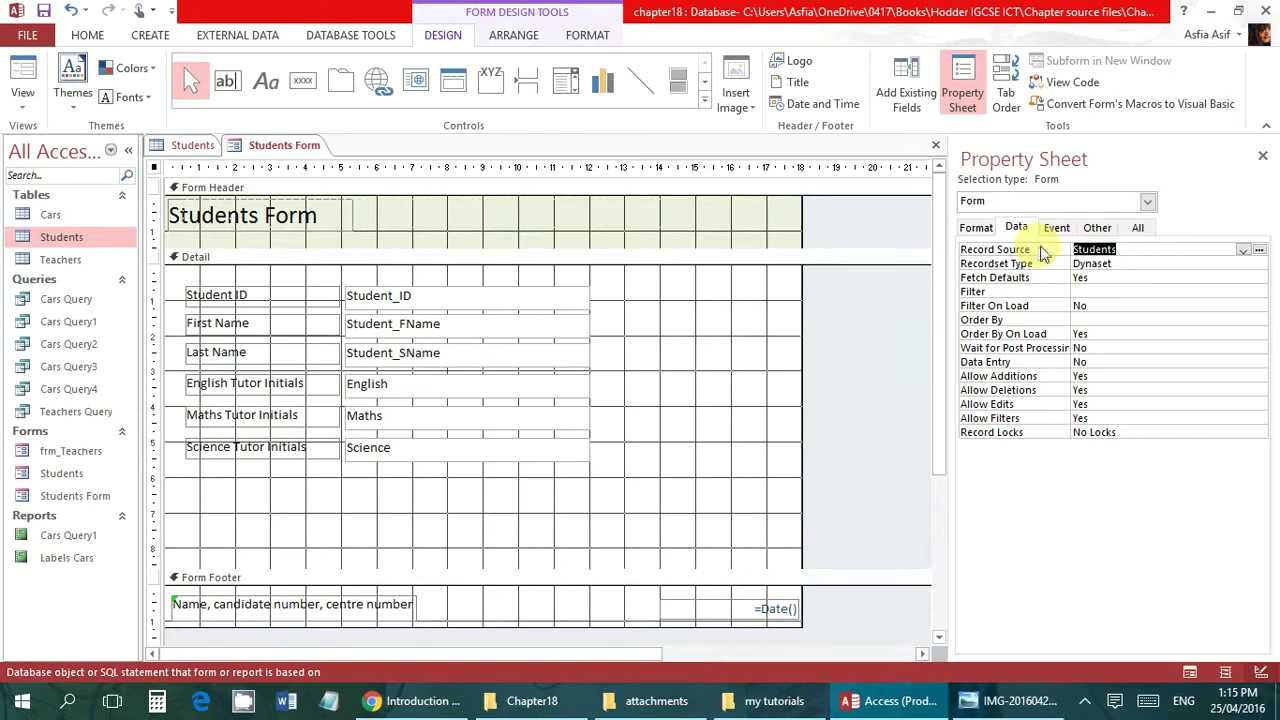
pyautogui.click(1245, 261)
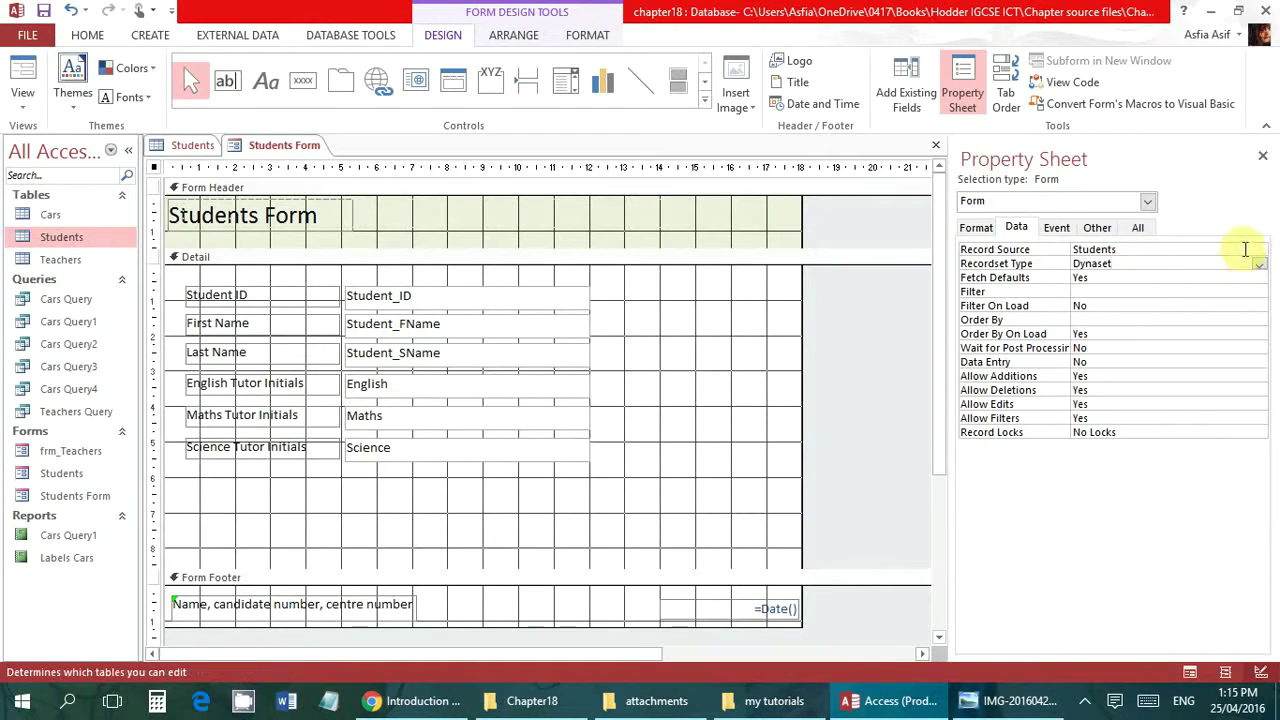
pyautogui.click(1244, 251)
pyautogui.click(1245, 254)
pyautogui.click(1244, 252)
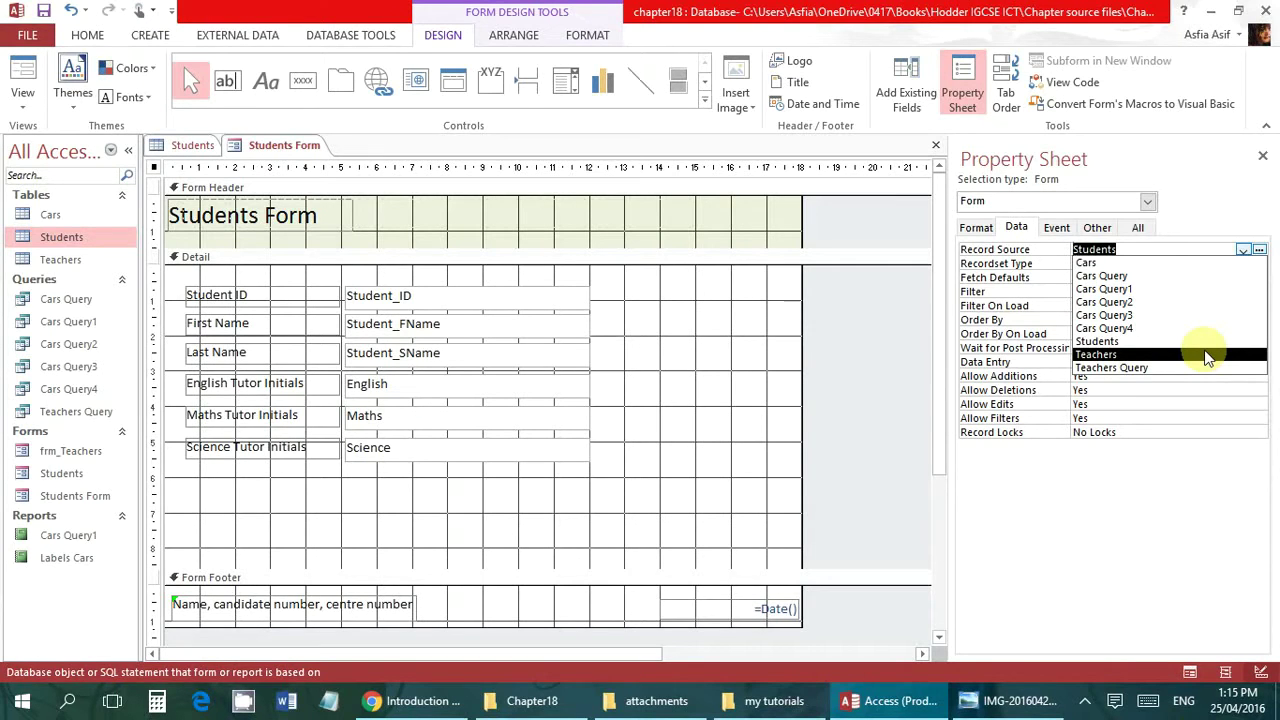
pyautogui.click(1185, 165)
pyautogui.click(1178, 262)
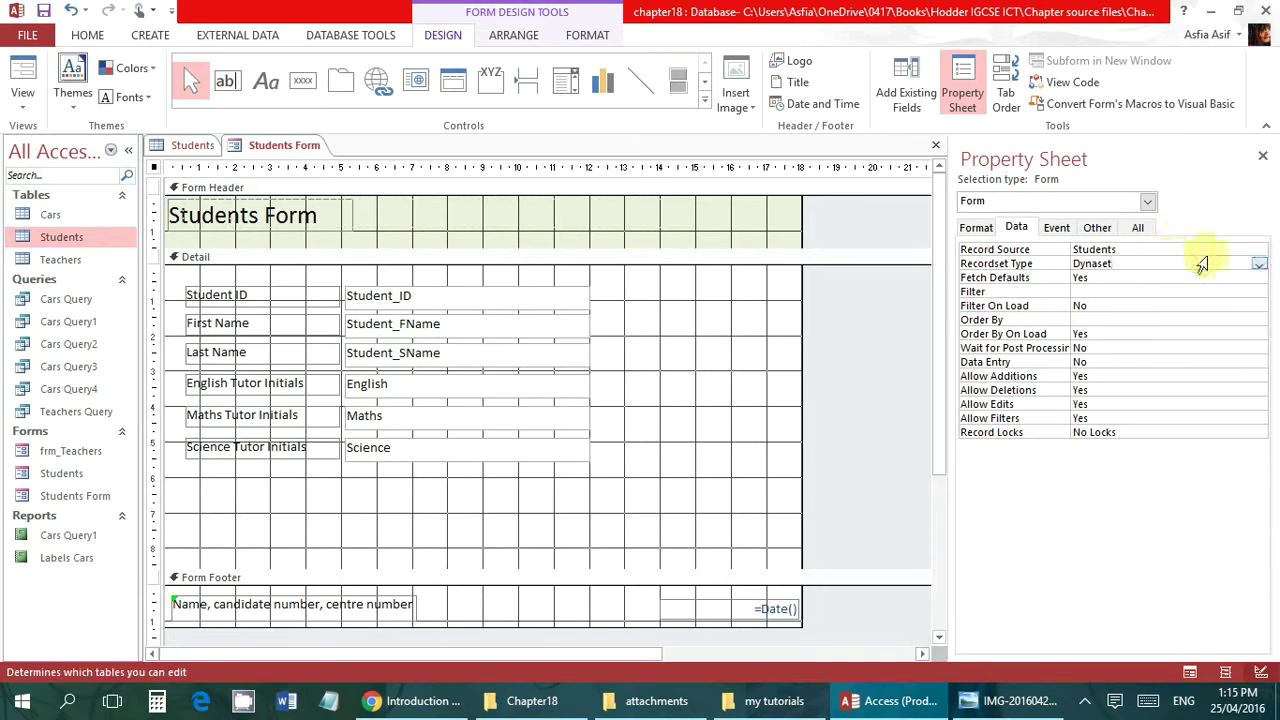
pyautogui.click(1259, 265)
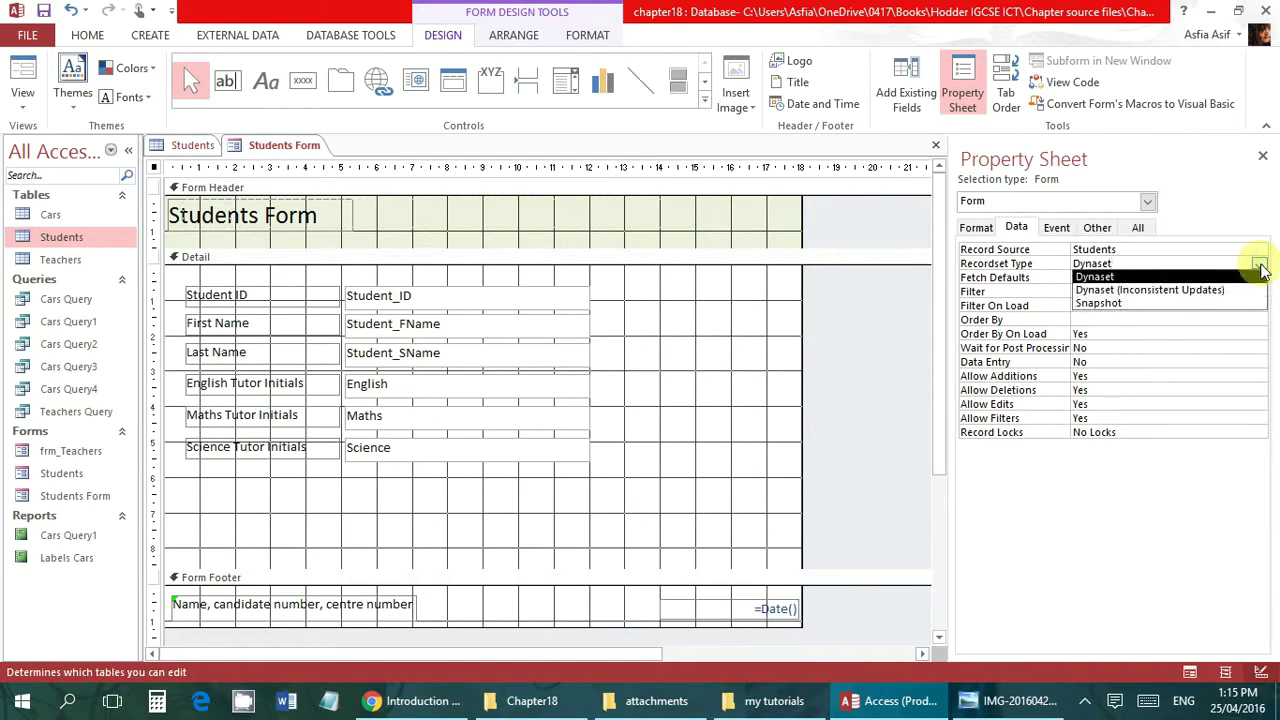
pyautogui.click(1260, 268)
pyautogui.click(1260, 251)
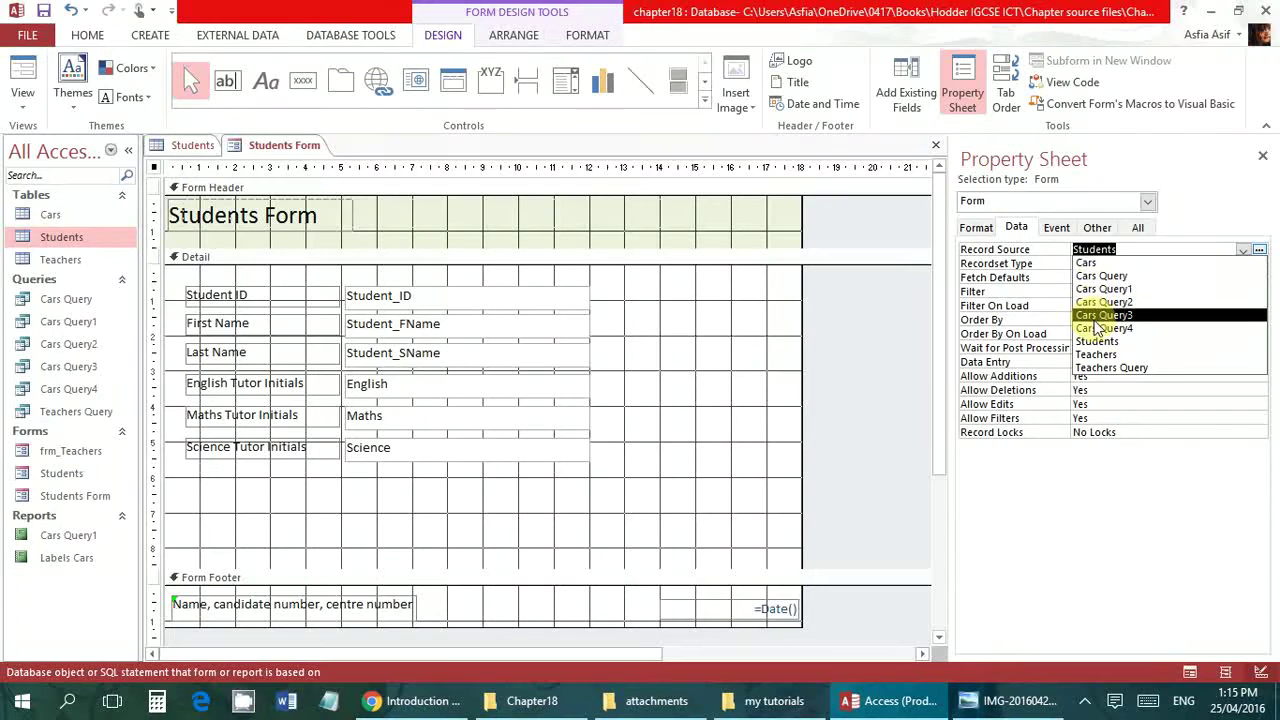
pyautogui.click(860, 370)
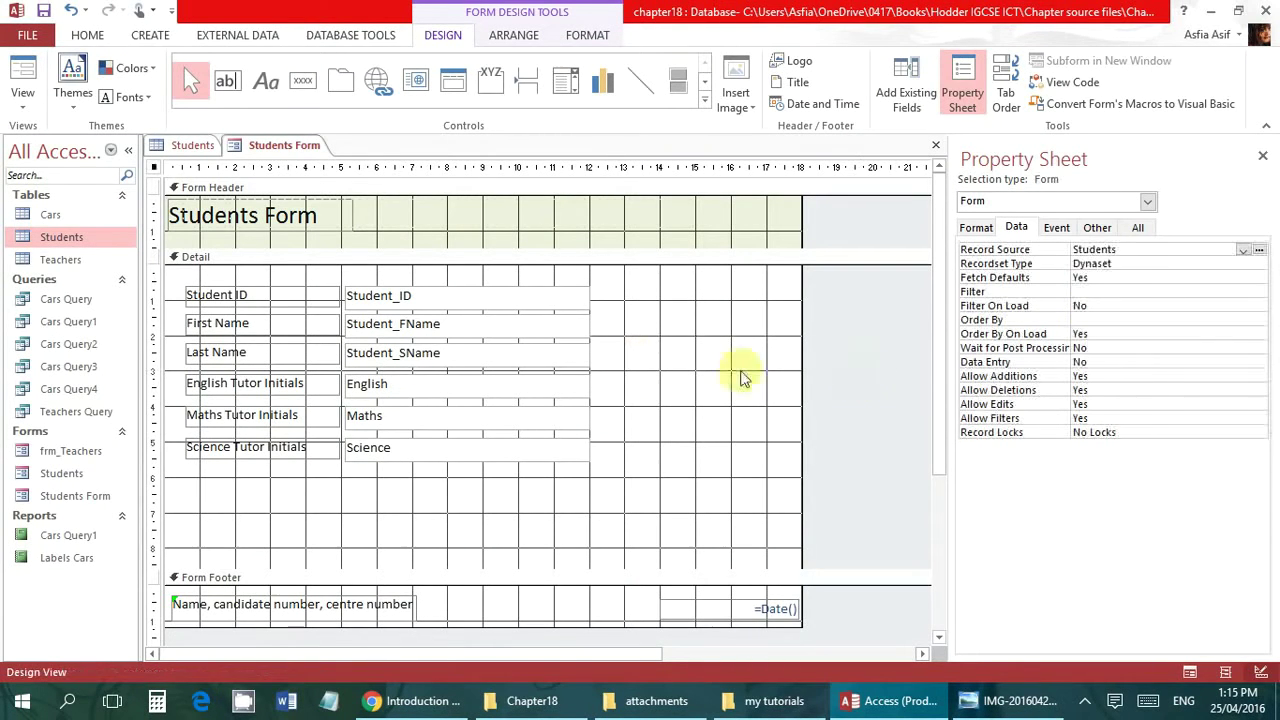
# Compare the Student_ID text box's data properties with the Student_ID column in the Students table datasheet
pyautogui.click(630, 370)
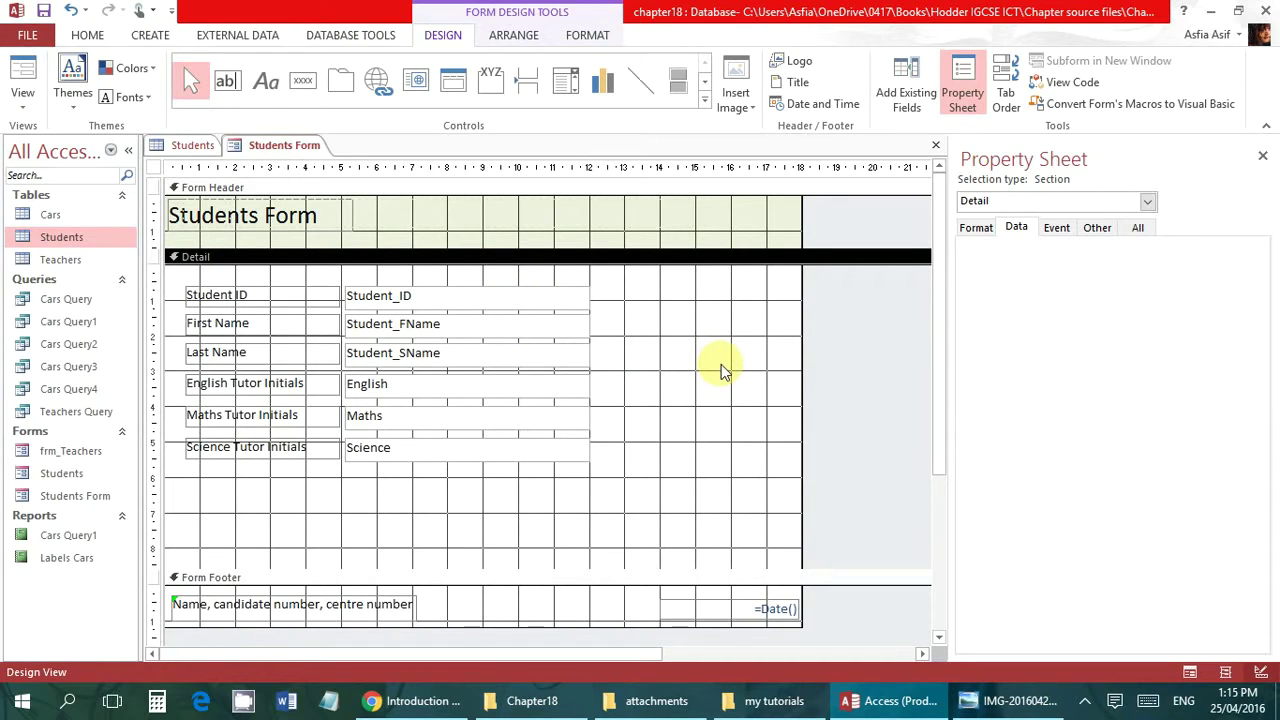
pyautogui.click(79, 236)
pyautogui.click(460, 299)
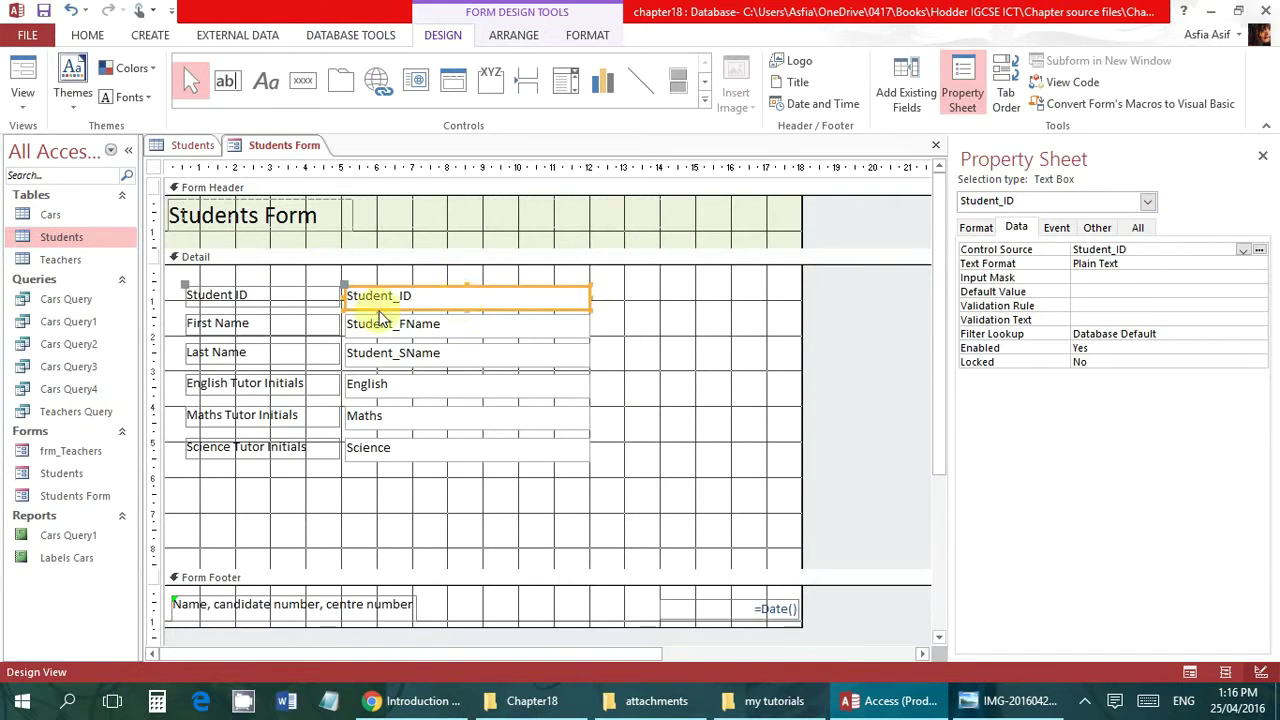
pyautogui.click(193, 147)
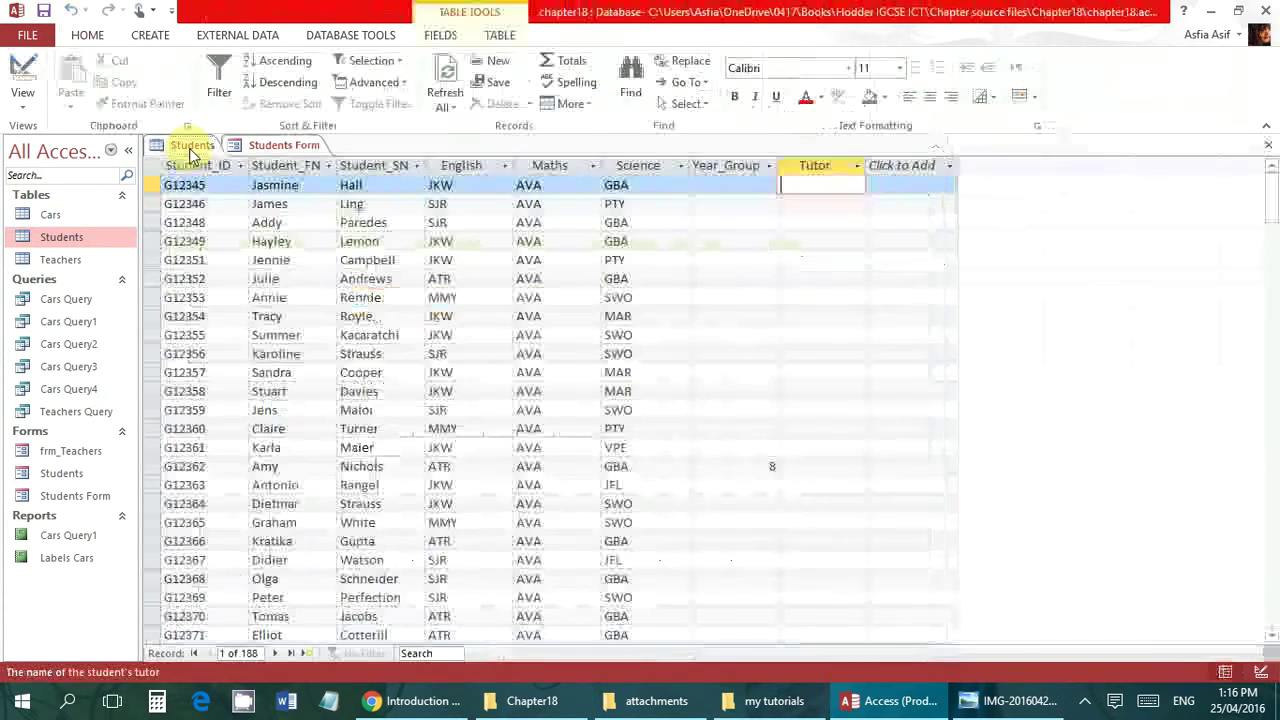
pyautogui.click(214, 168)
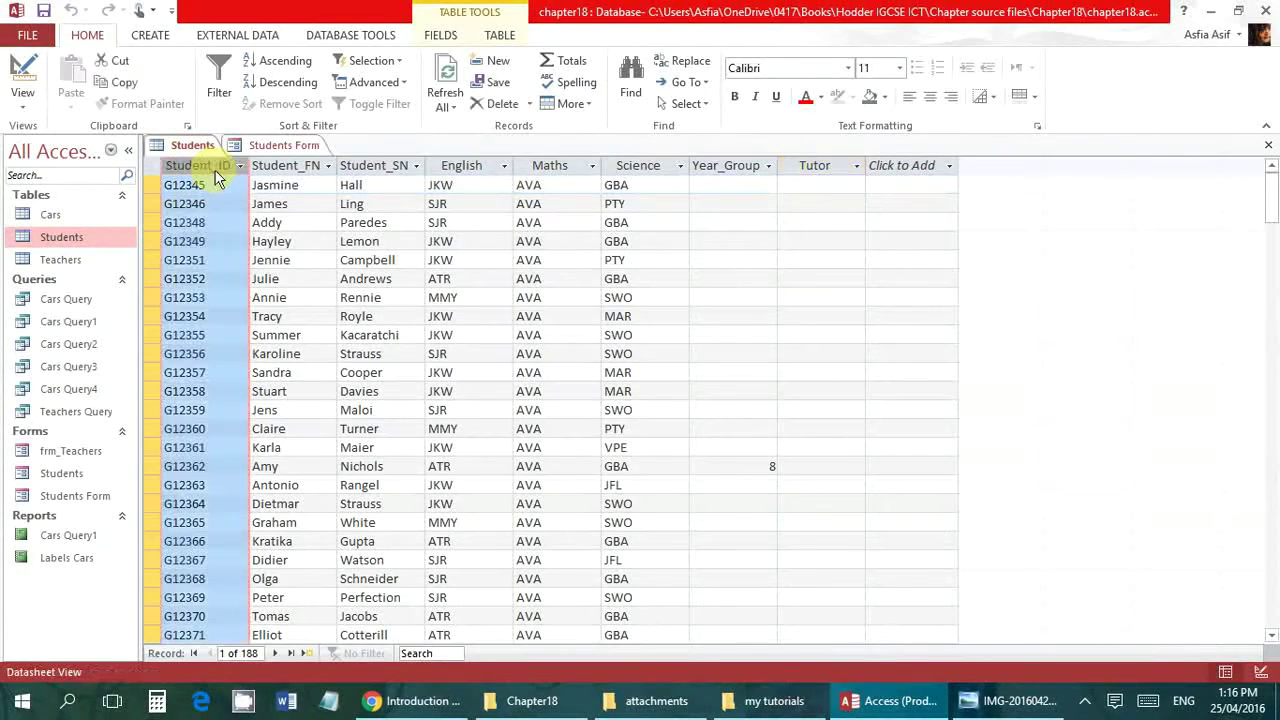
pyautogui.click(268, 145)
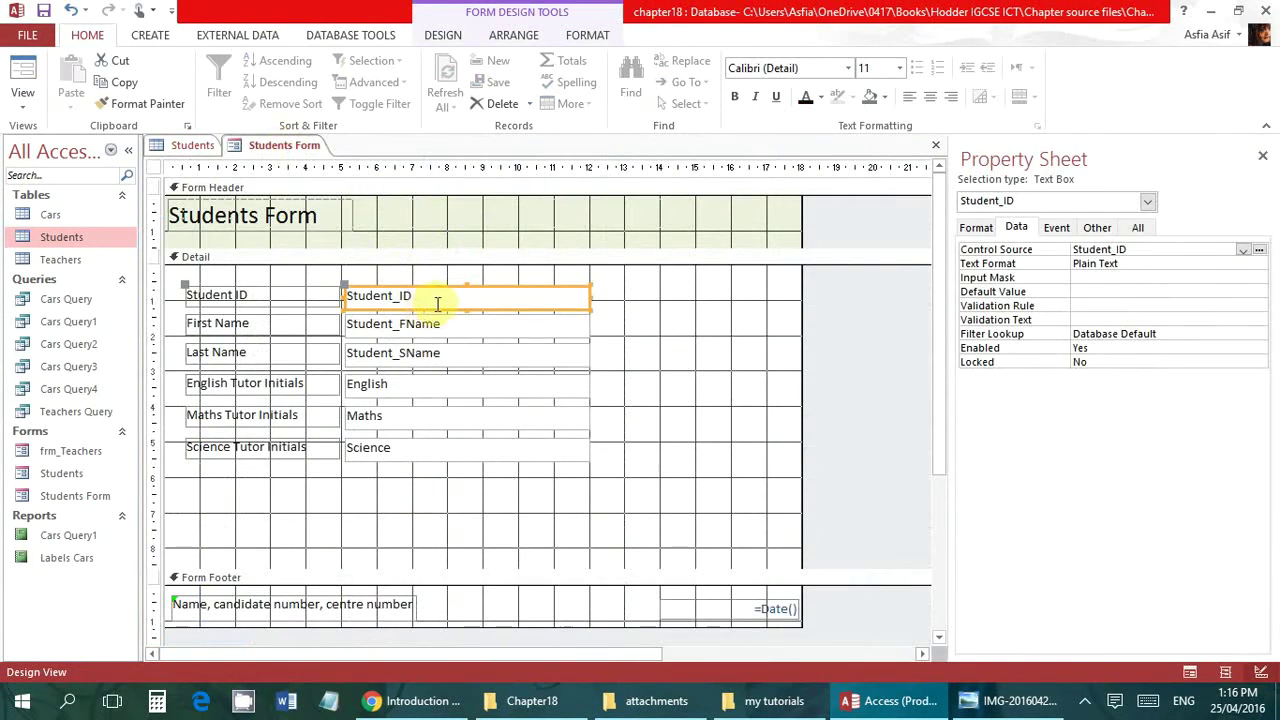
pyautogui.click(185, 145)
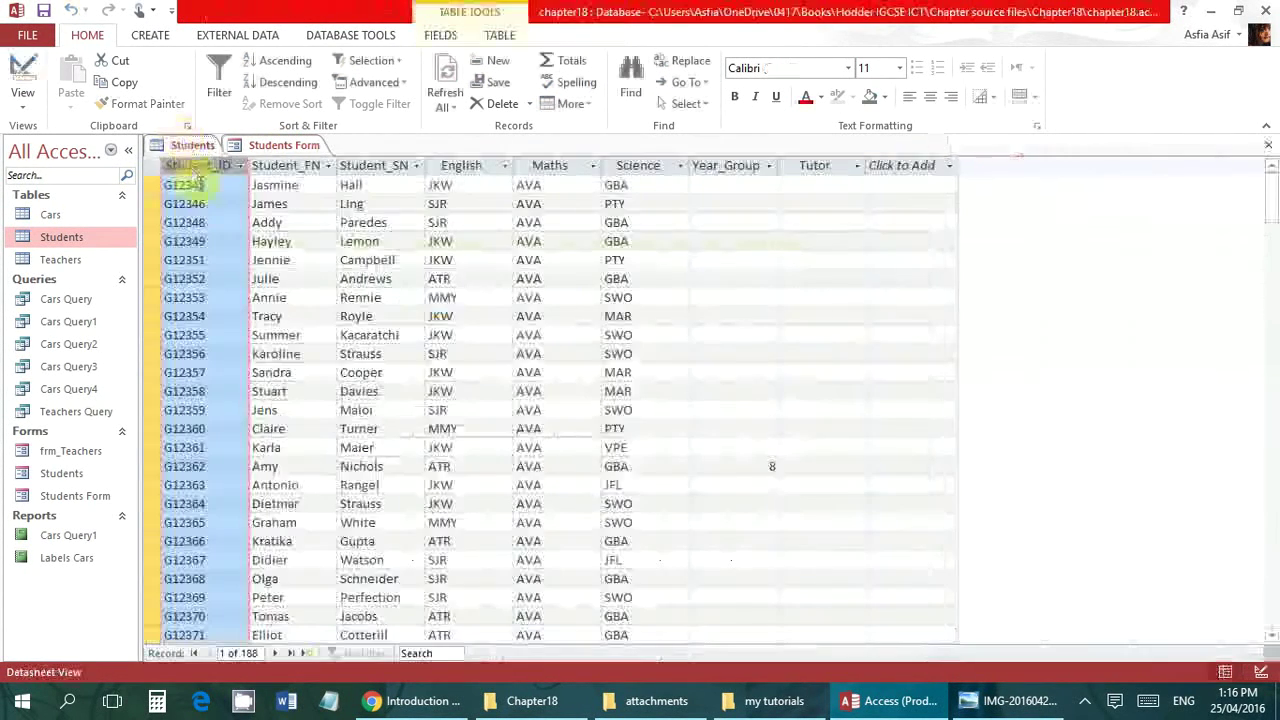
pyautogui.click(224, 184)
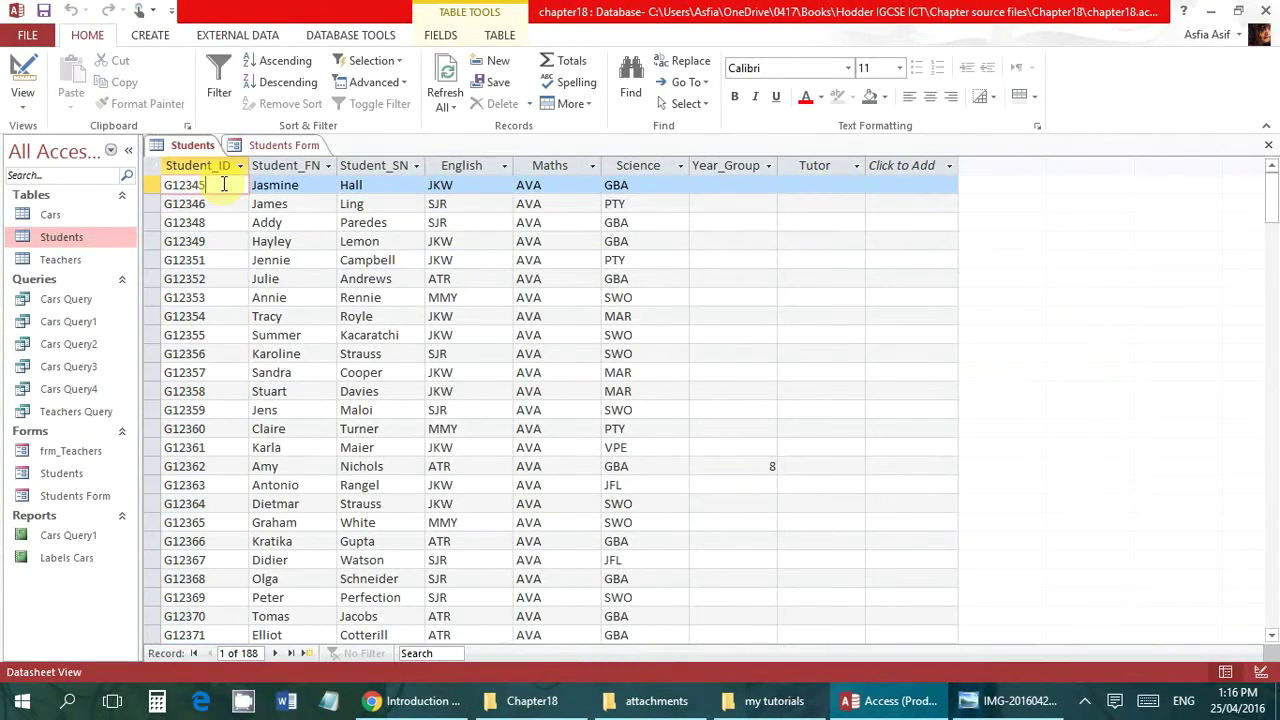
pyautogui.click(277, 147)
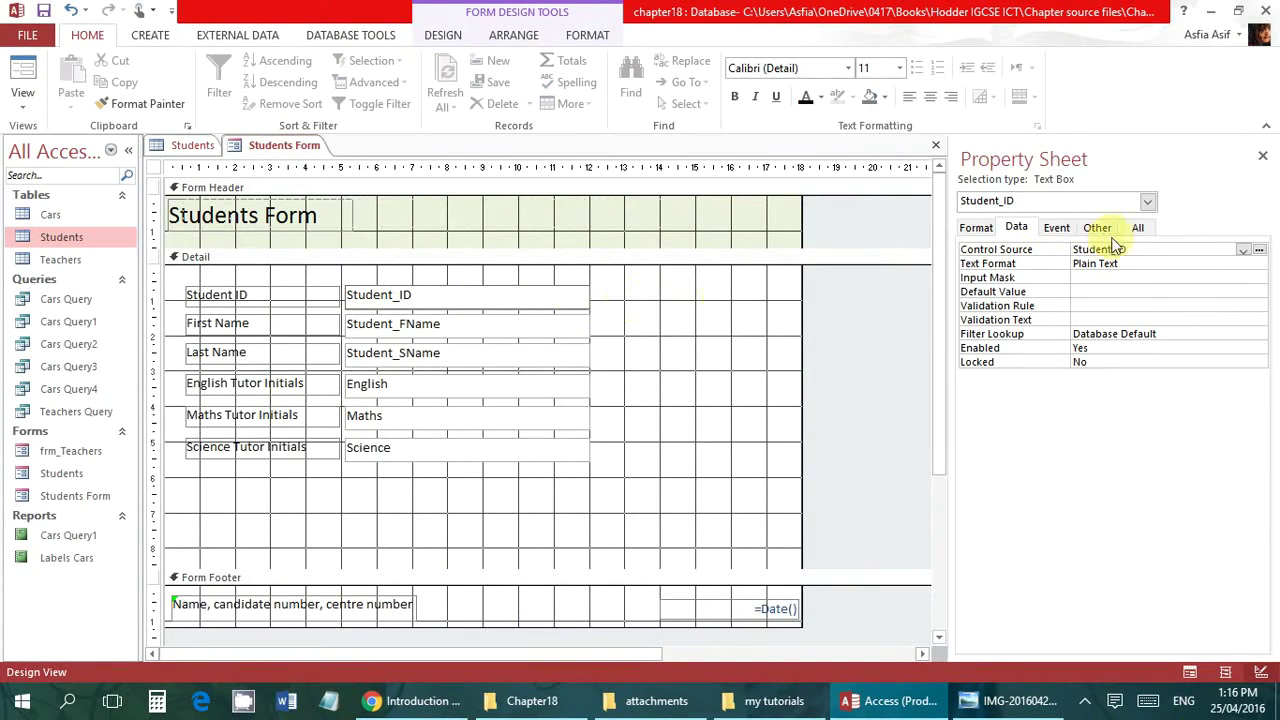
# Examine the Control Source options of the Student_ID text box and the Record Source of the whole form
pyautogui.click(1243, 250)
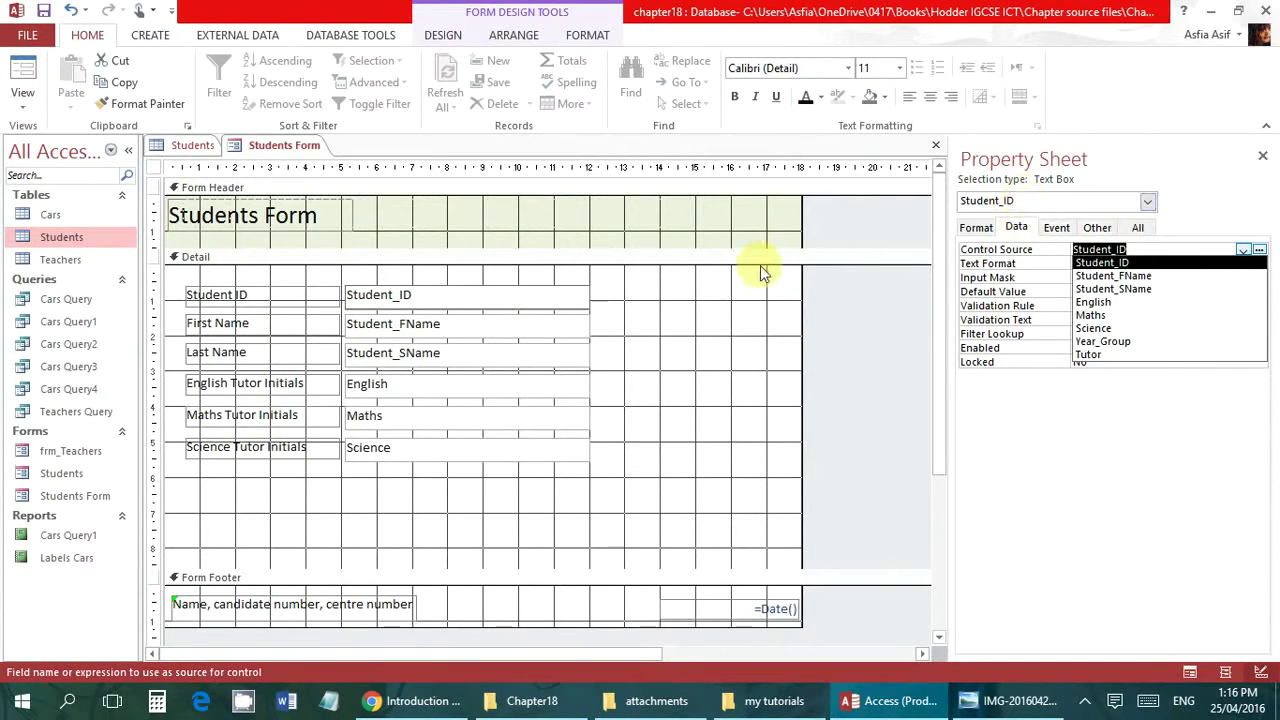
pyautogui.click(1125, 201)
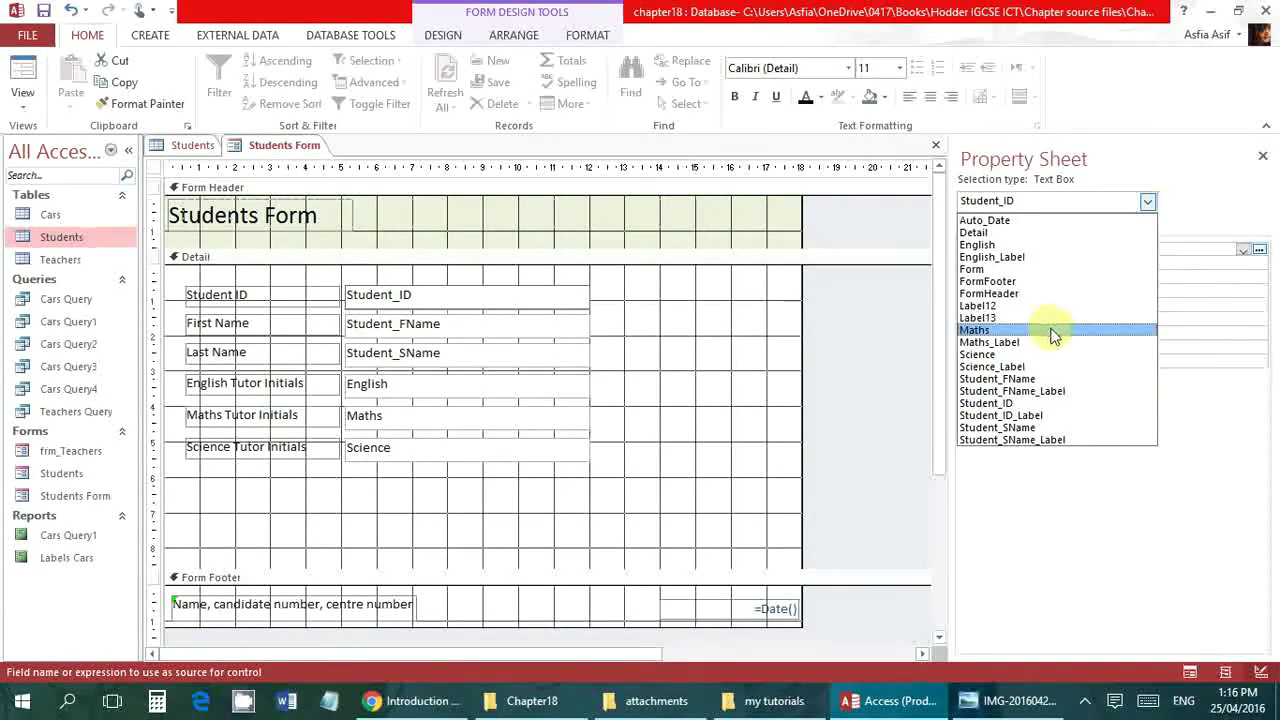
pyautogui.click(1059, 269)
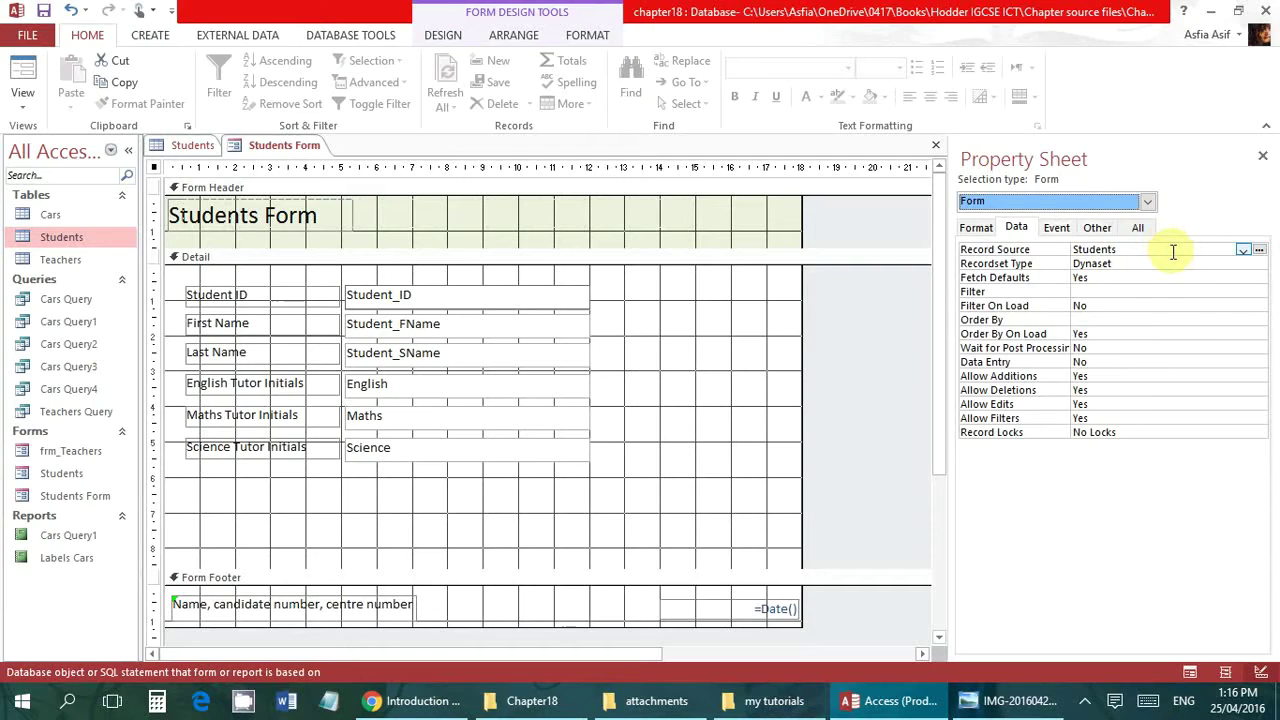
pyautogui.click(1166, 252)
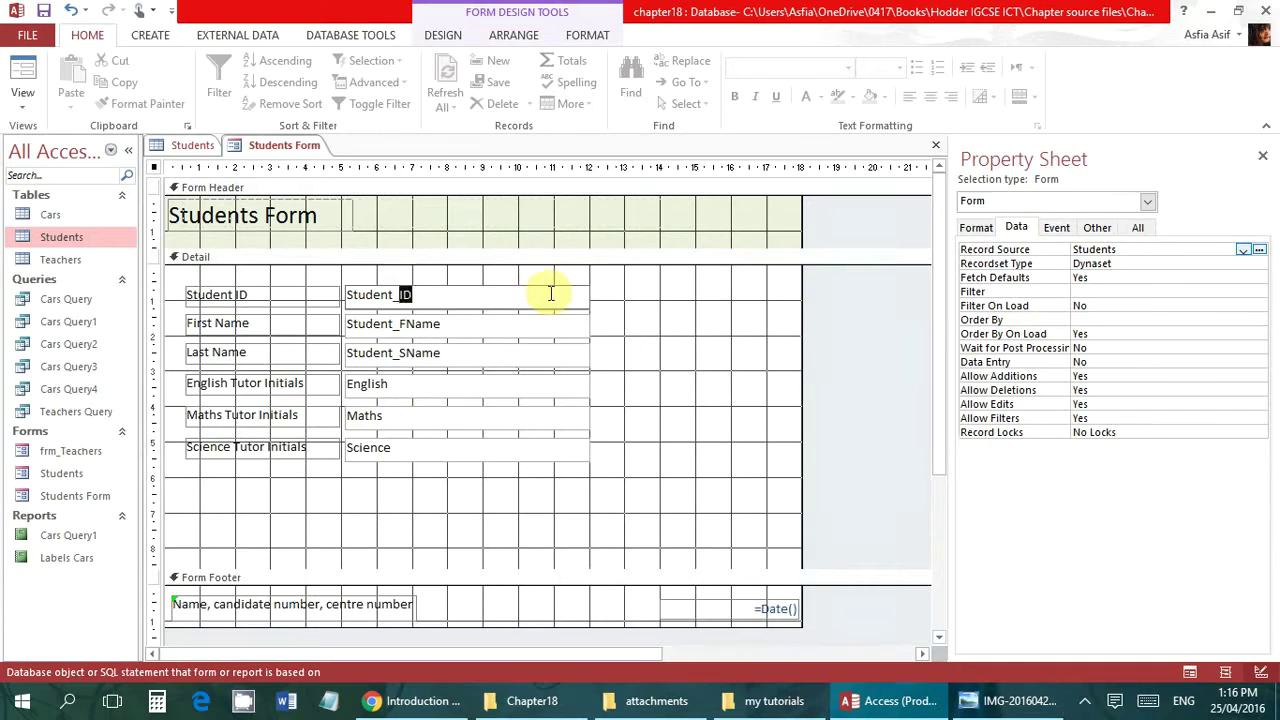
# Review the Student_ID text box's Control Source choices and its Validation Rule and Validation Text properties
pyautogui.click(651, 340)
pyautogui.click(544, 289)
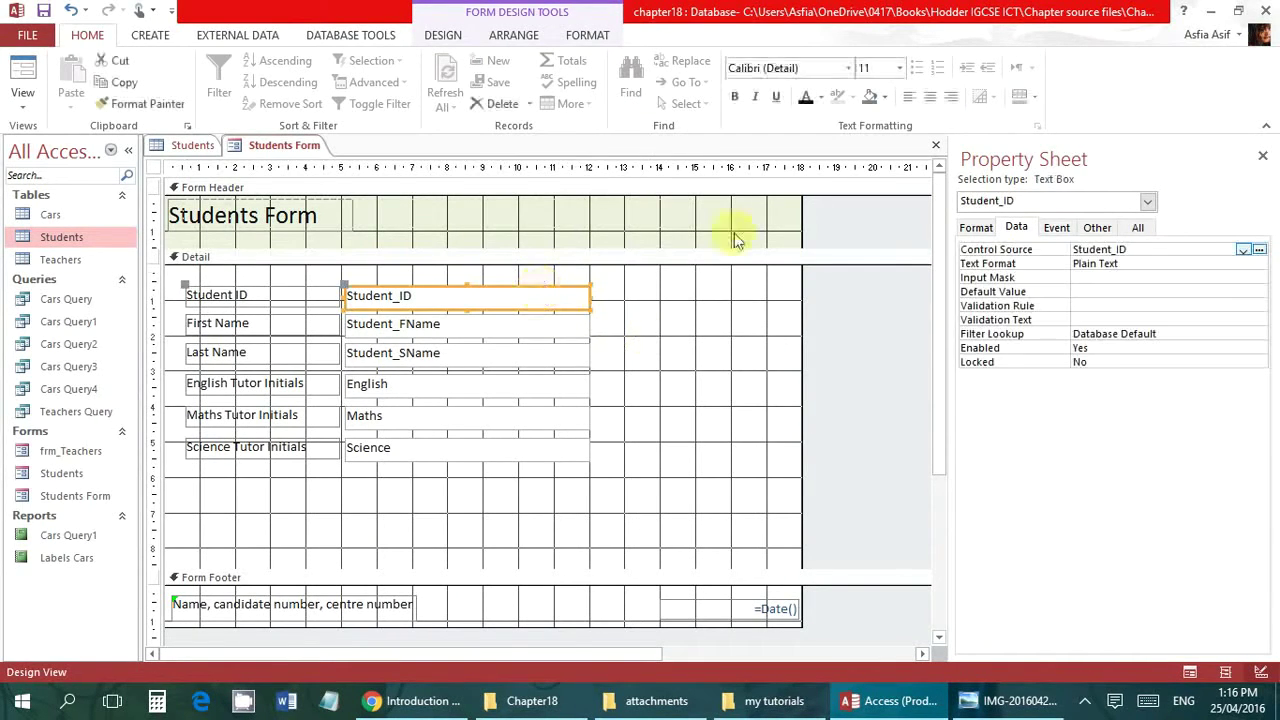
pyautogui.click(1242, 250)
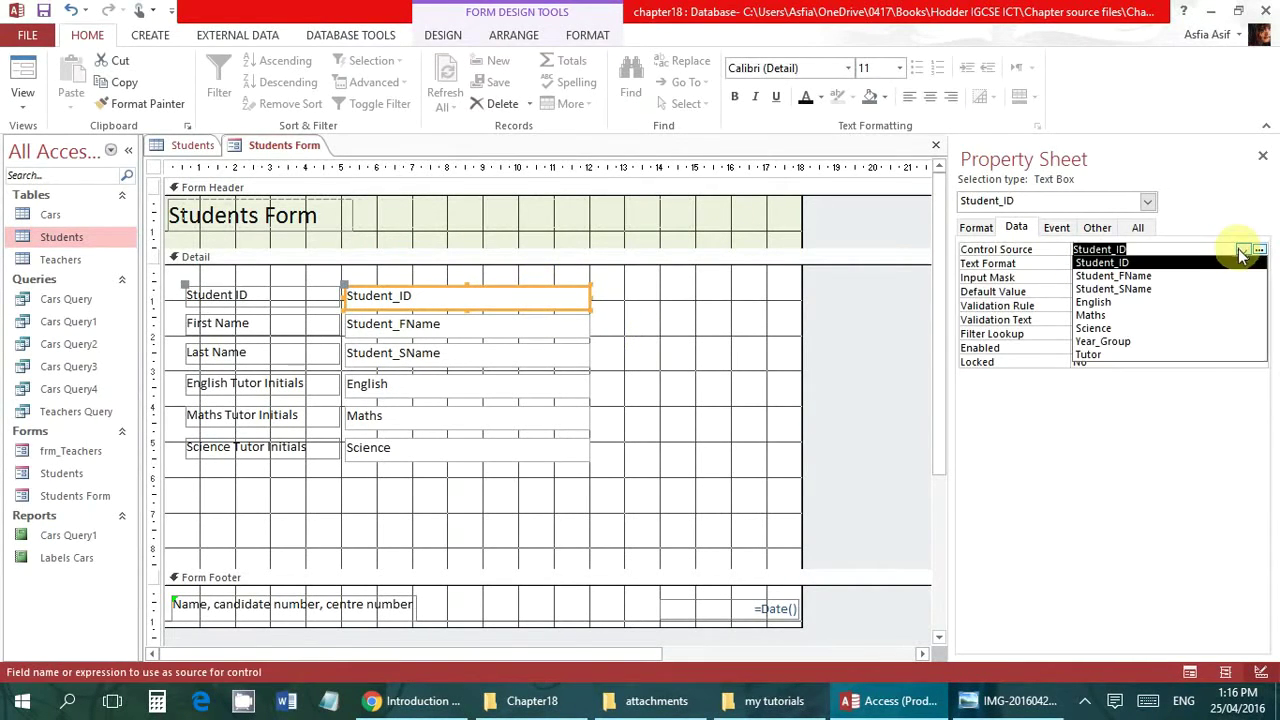
pyautogui.click(716, 365)
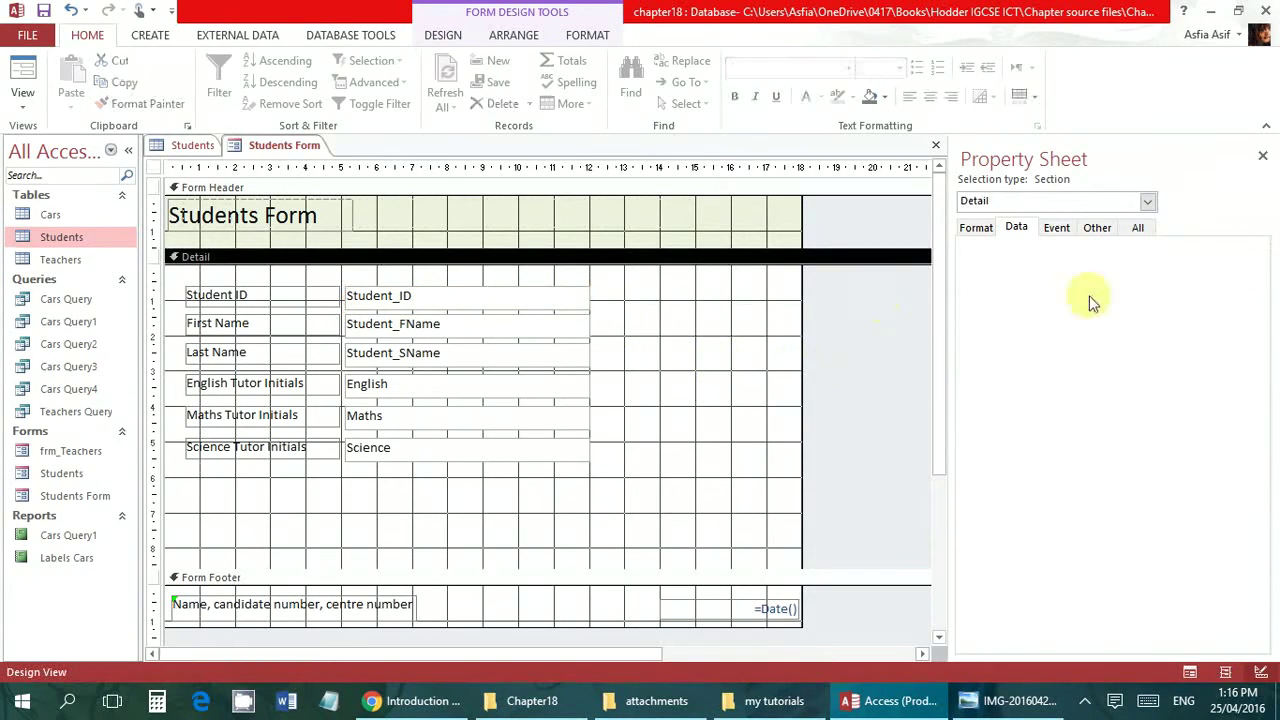
pyautogui.click(536, 302)
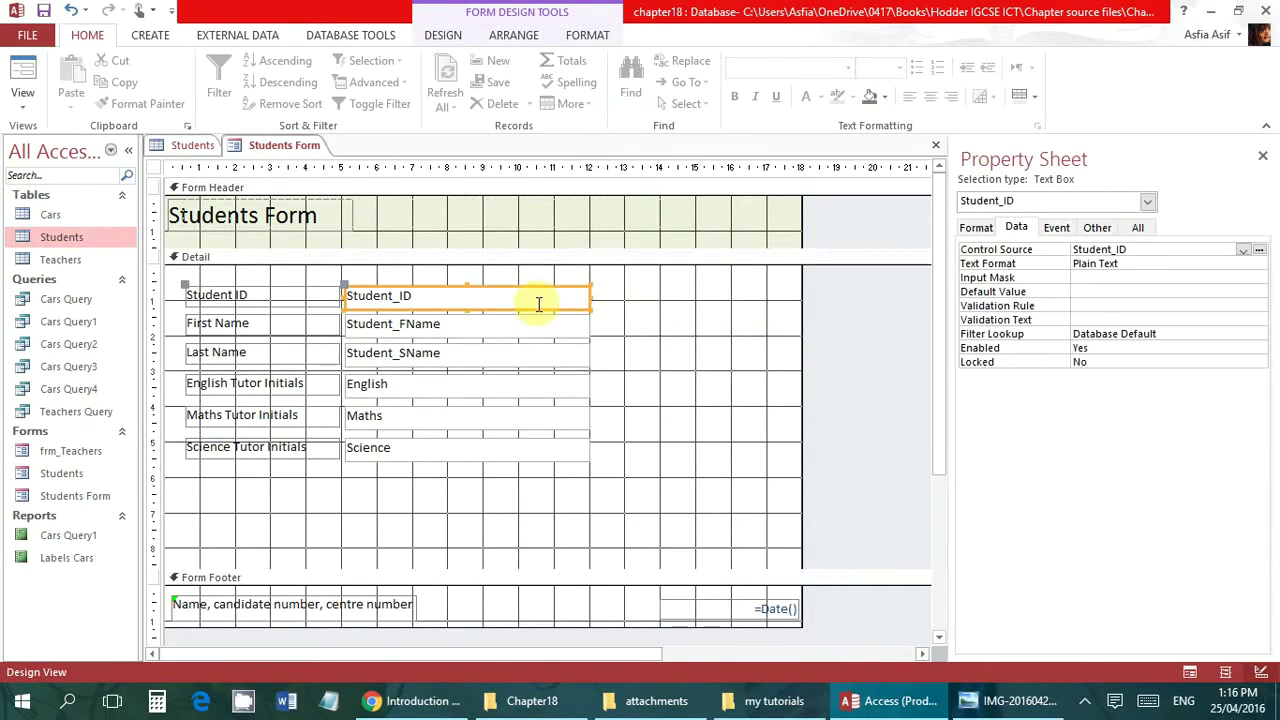
pyautogui.click(1130, 306)
pyautogui.click(1119, 319)
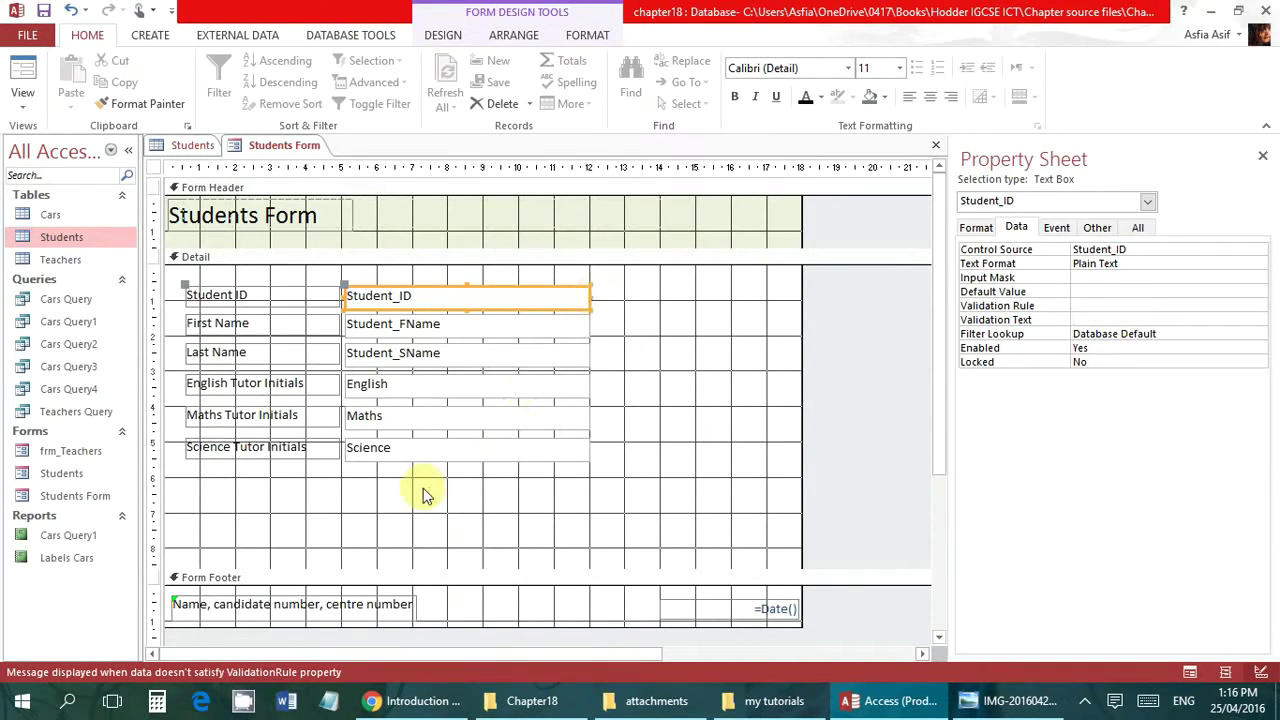
# Delete the Science text box together with its Science Tutor Initials label from the Detail section
pyautogui.click(507, 483)
pyautogui.moveTo(507, 483); pyautogui.dragTo(434, 437)
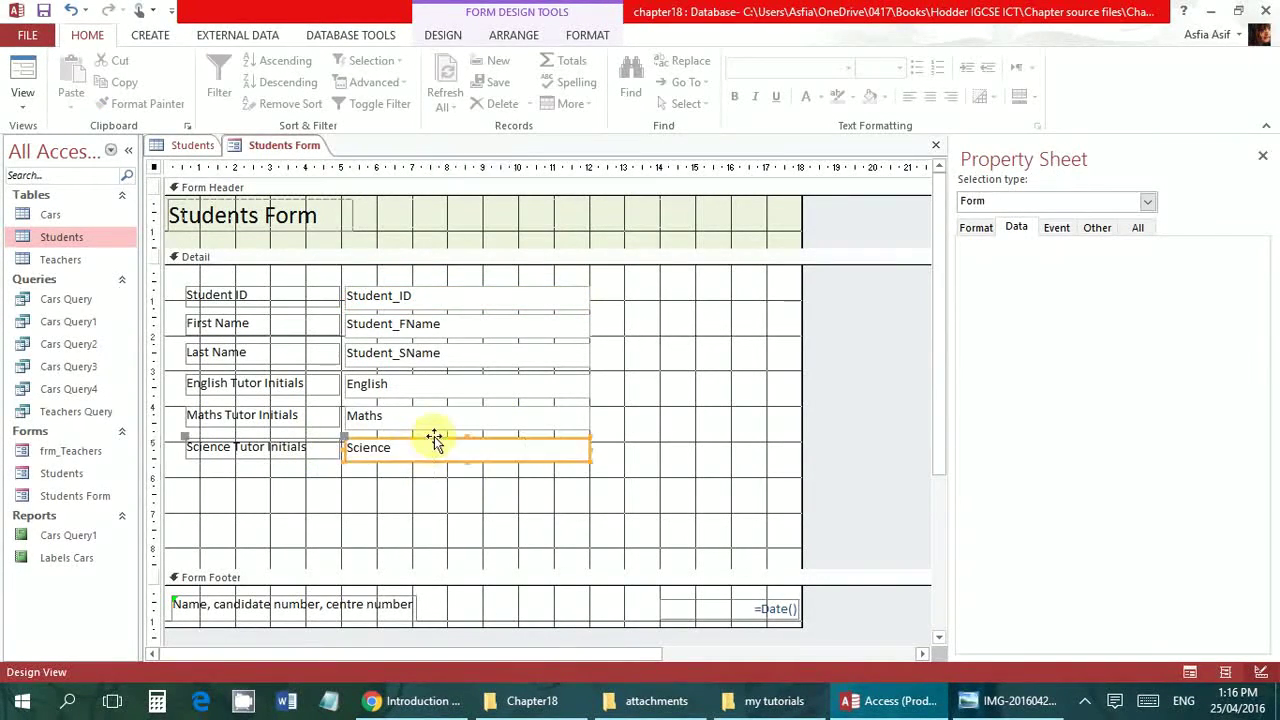
pyautogui.press('Delete')
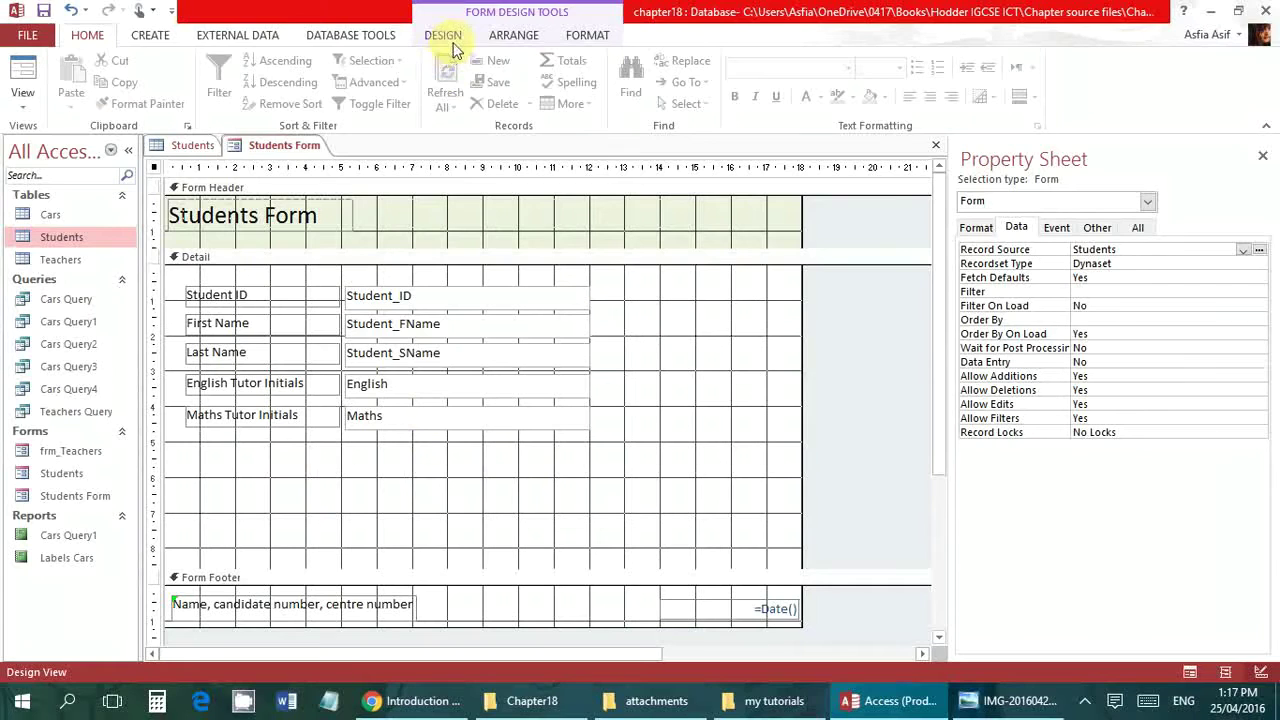
# Add the existing Science field below Maths in the Detail section and widen its text box to match the fields above
pyautogui.click(700, 387)
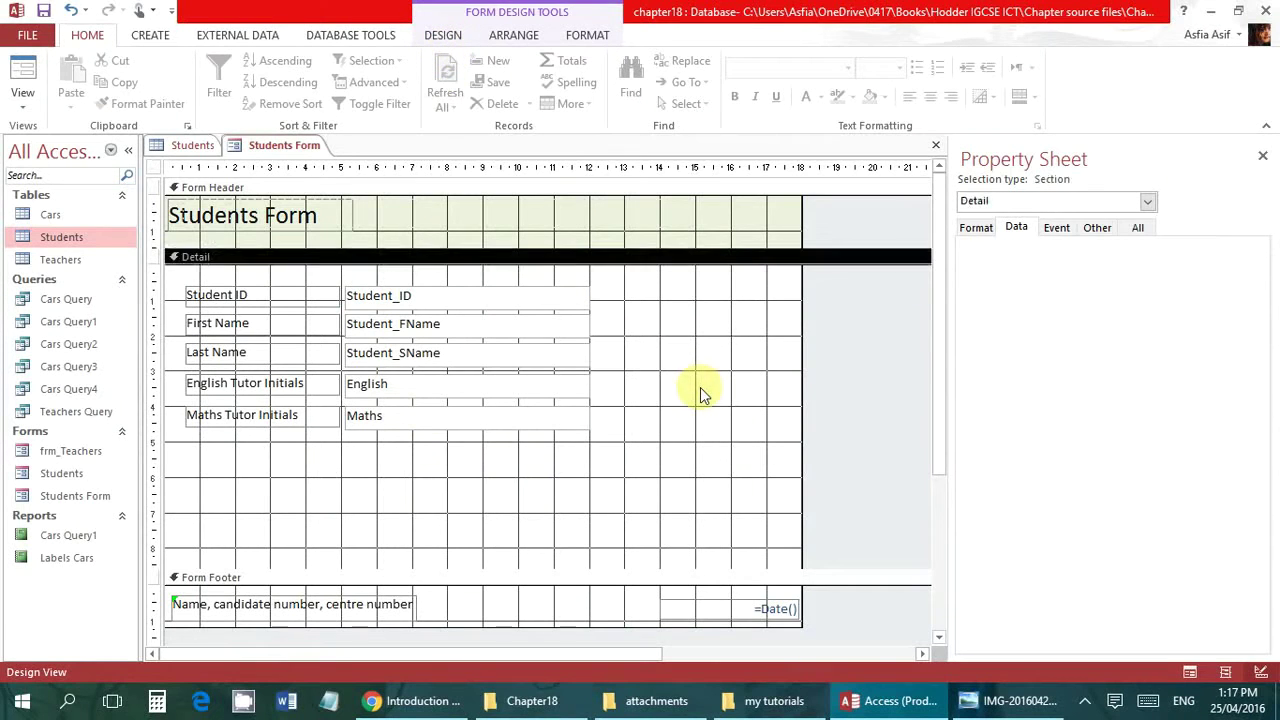
pyautogui.click(443, 35)
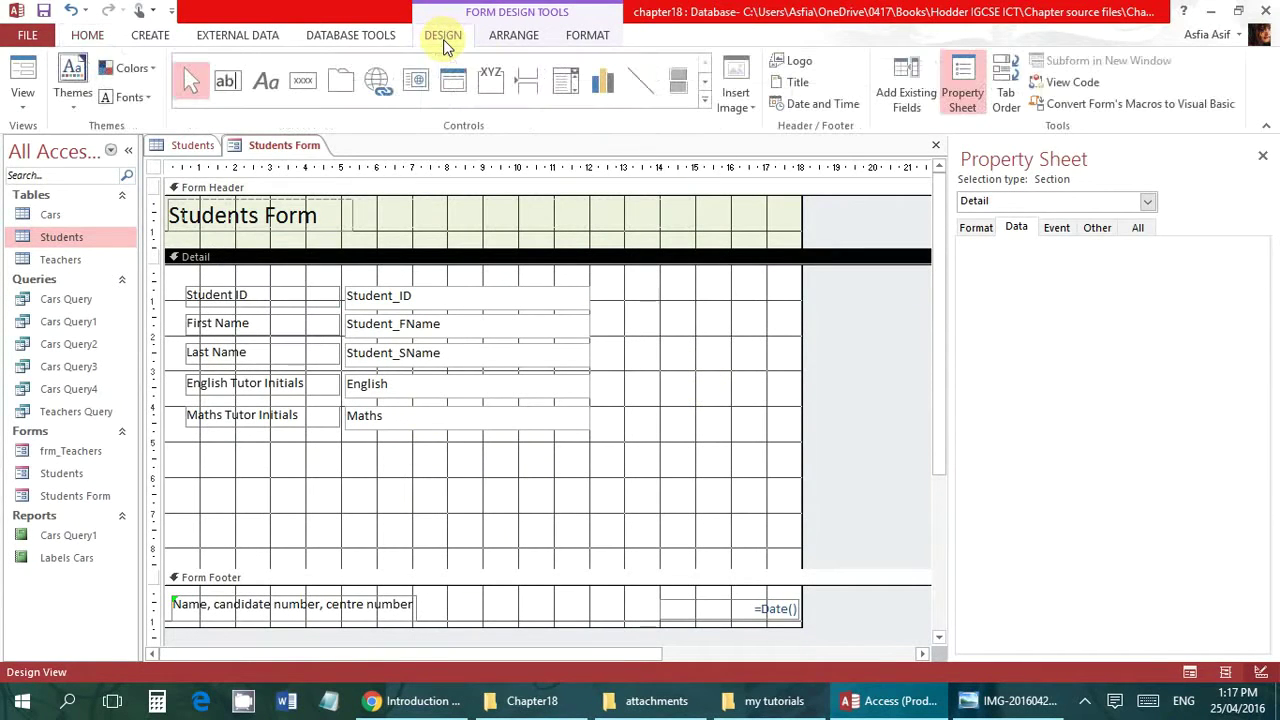
pyautogui.click(927, 106)
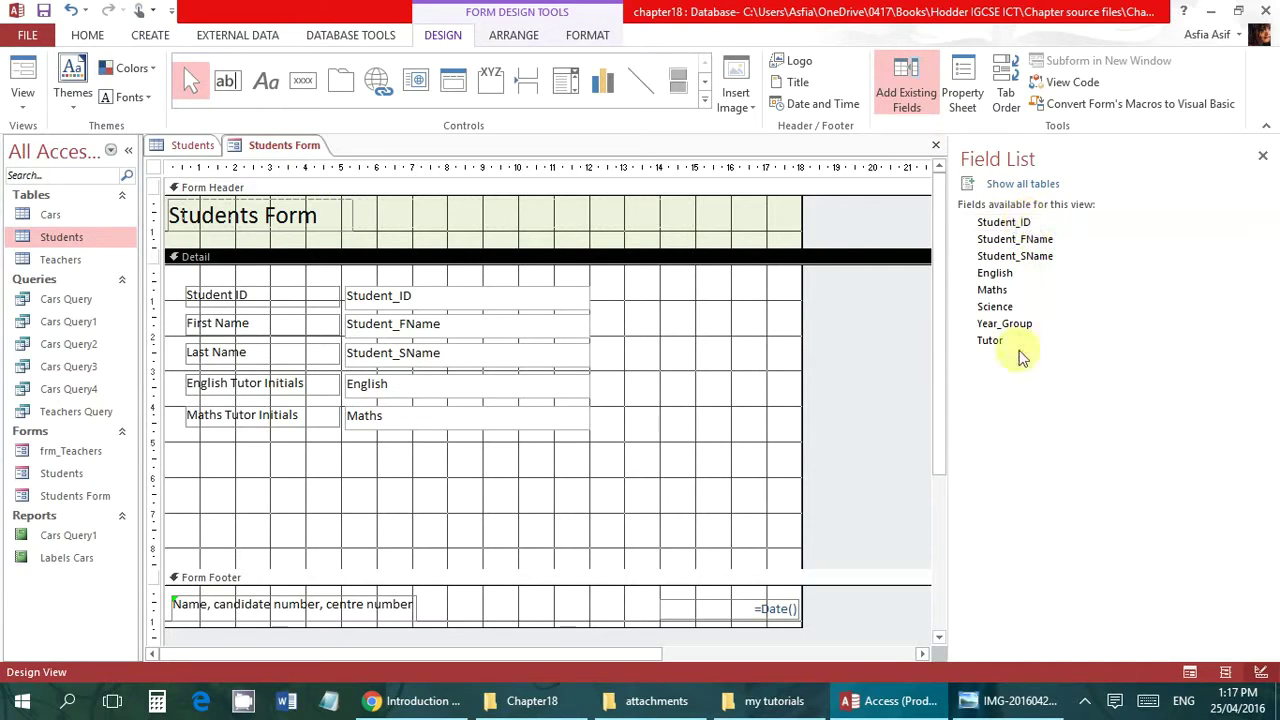
pyautogui.moveTo(1012, 307); pyautogui.dragTo(374, 461)
pyautogui.moveTo(450, 450); pyautogui.dragTo(589, 443)
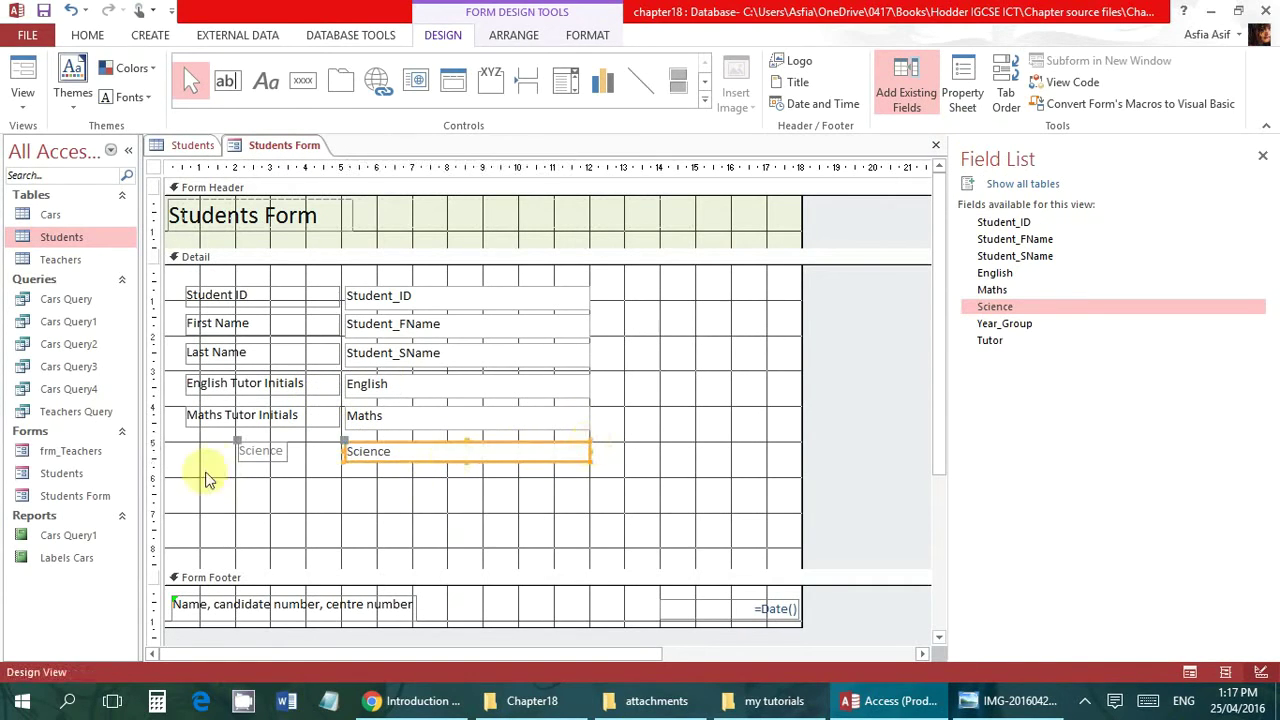
pyautogui.click(694, 431)
# Add the existing Tutor field below Science, widen its text box to match the others, and nudge it slightly upward
pyautogui.click(990, 325)
pyautogui.click(995, 341)
pyautogui.moveTo(995, 341); pyautogui.dragTo(357, 490)
pyautogui.moveTo(429, 506); pyautogui.dragTo(590, 475)
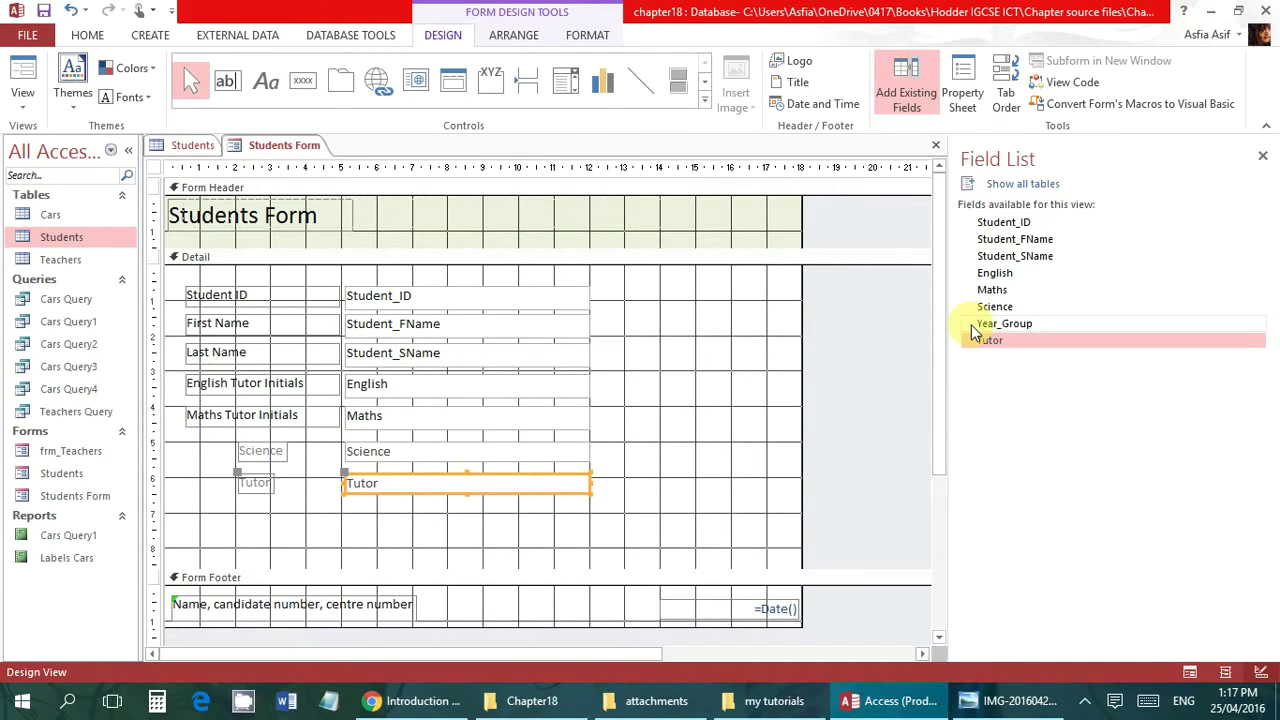
pyautogui.click(594, 483)
pyautogui.click(521, 483)
pyautogui.press('Up')
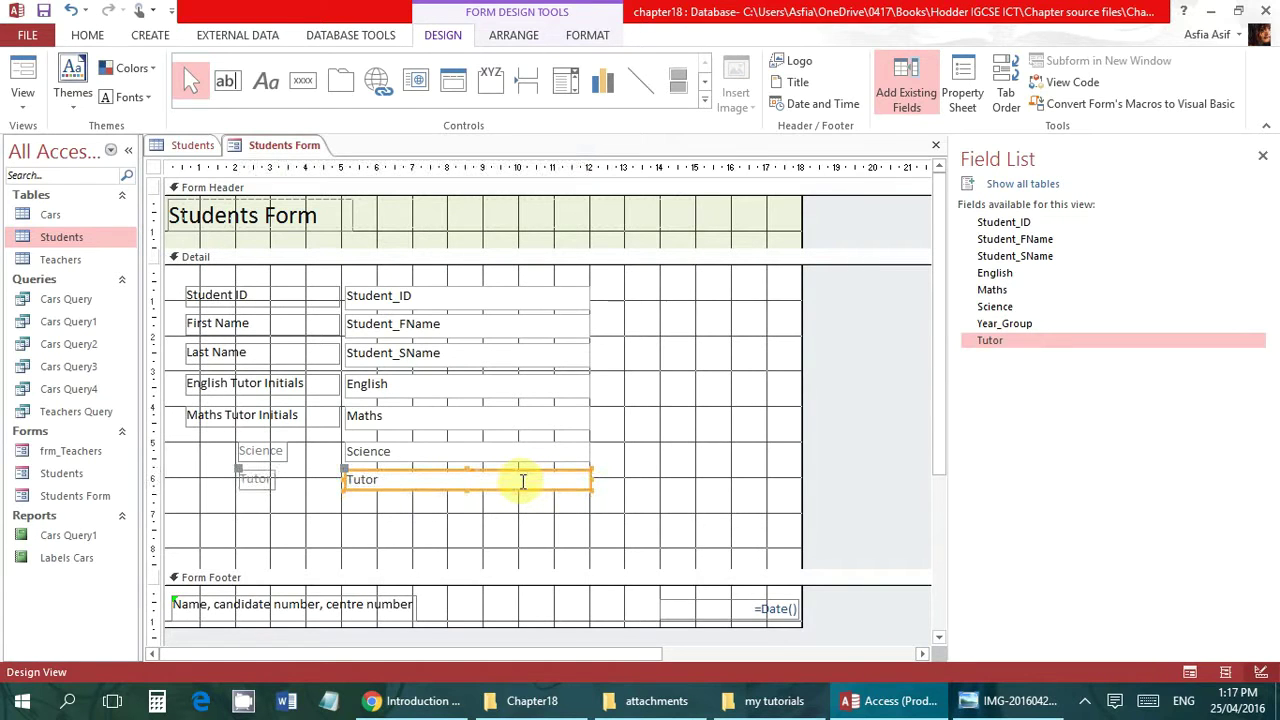
# Open the Students table in Design View and examine its field definitions, including the Tutor field
pyautogui.doubleClick(108, 243)
pyautogui.rightClick(109, 244)
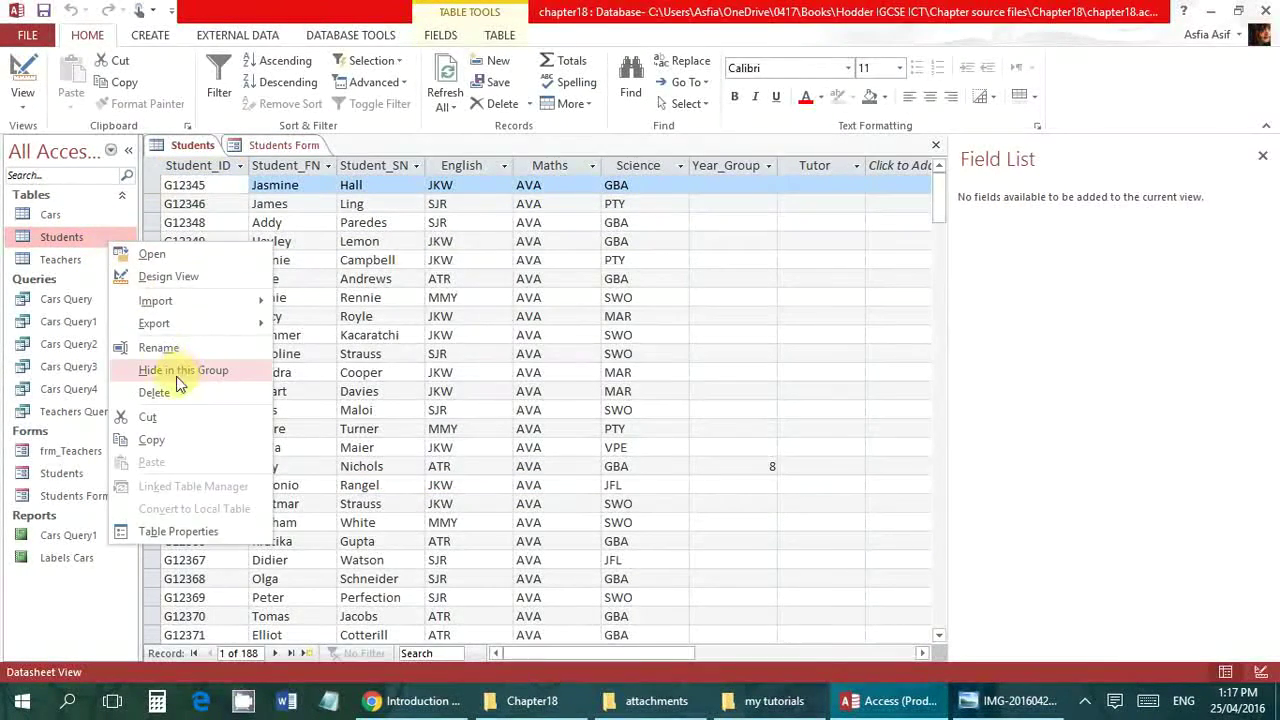
pyautogui.click(180, 276)
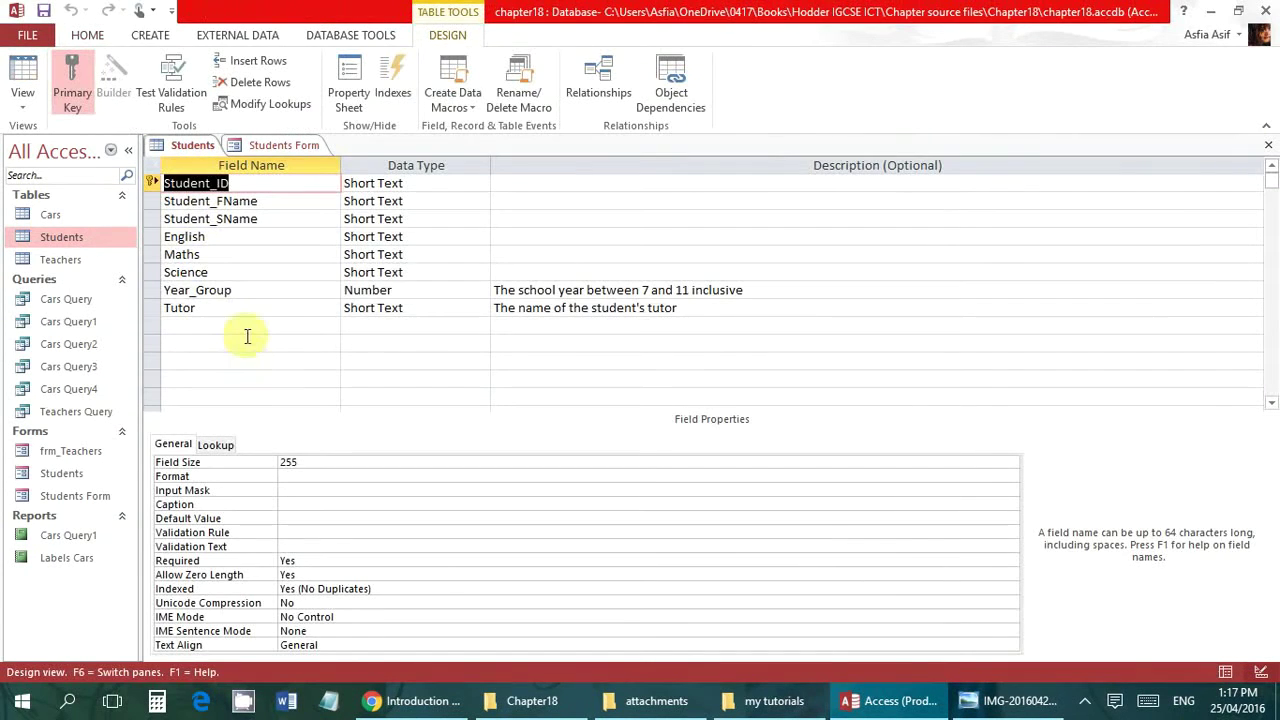
pyautogui.click(248, 330)
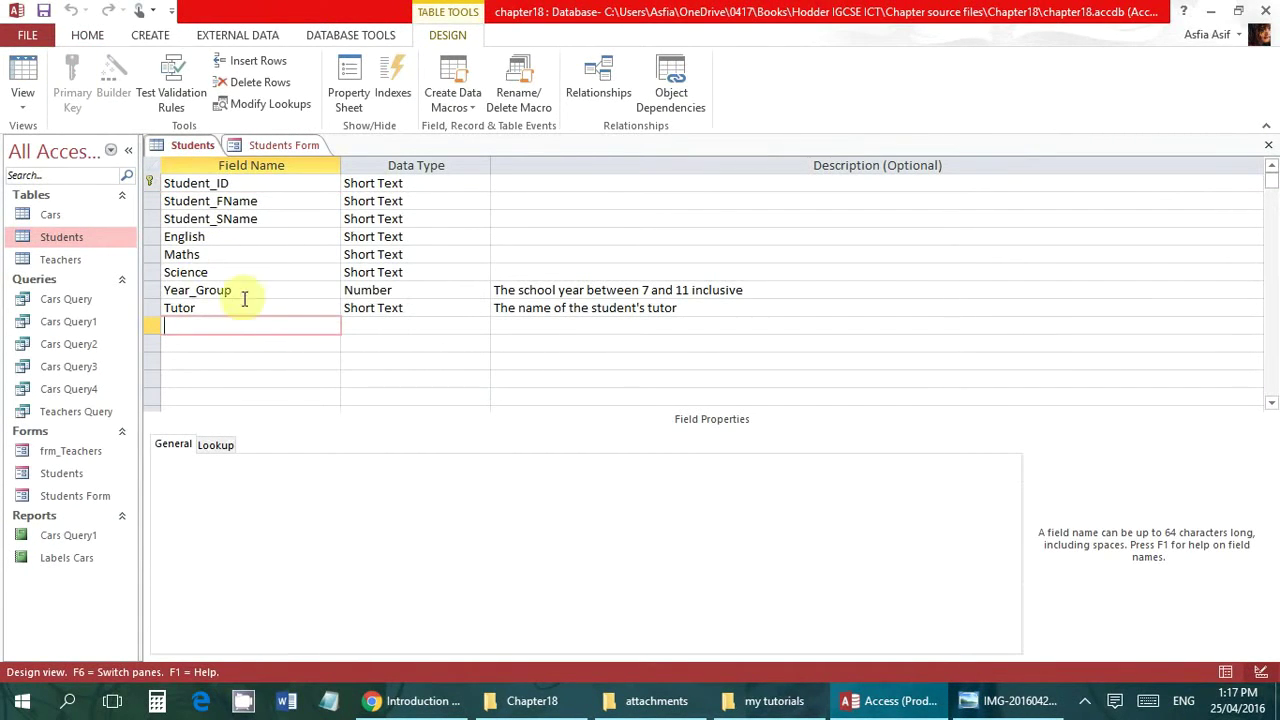
pyautogui.click(213, 306)
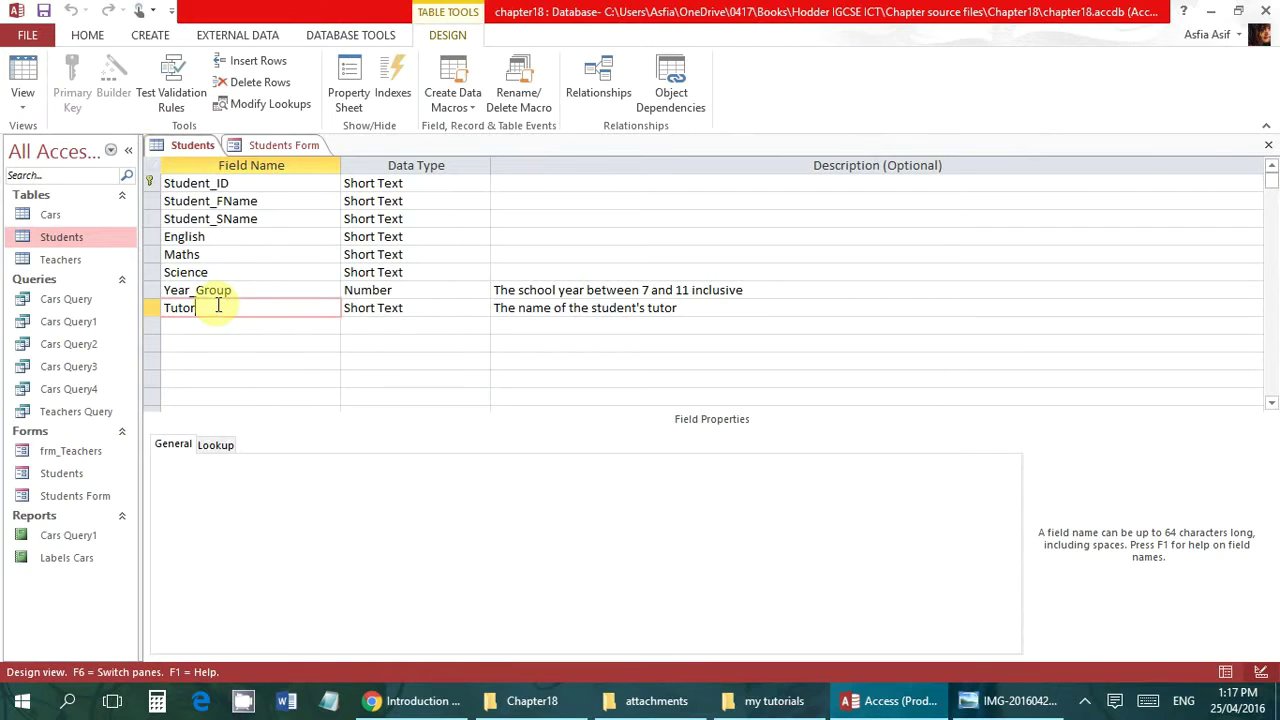
pyautogui.click(258, 143)
# Extend the form's Detail section to a height of about 9.4 cm
pyautogui.click(391, 515)
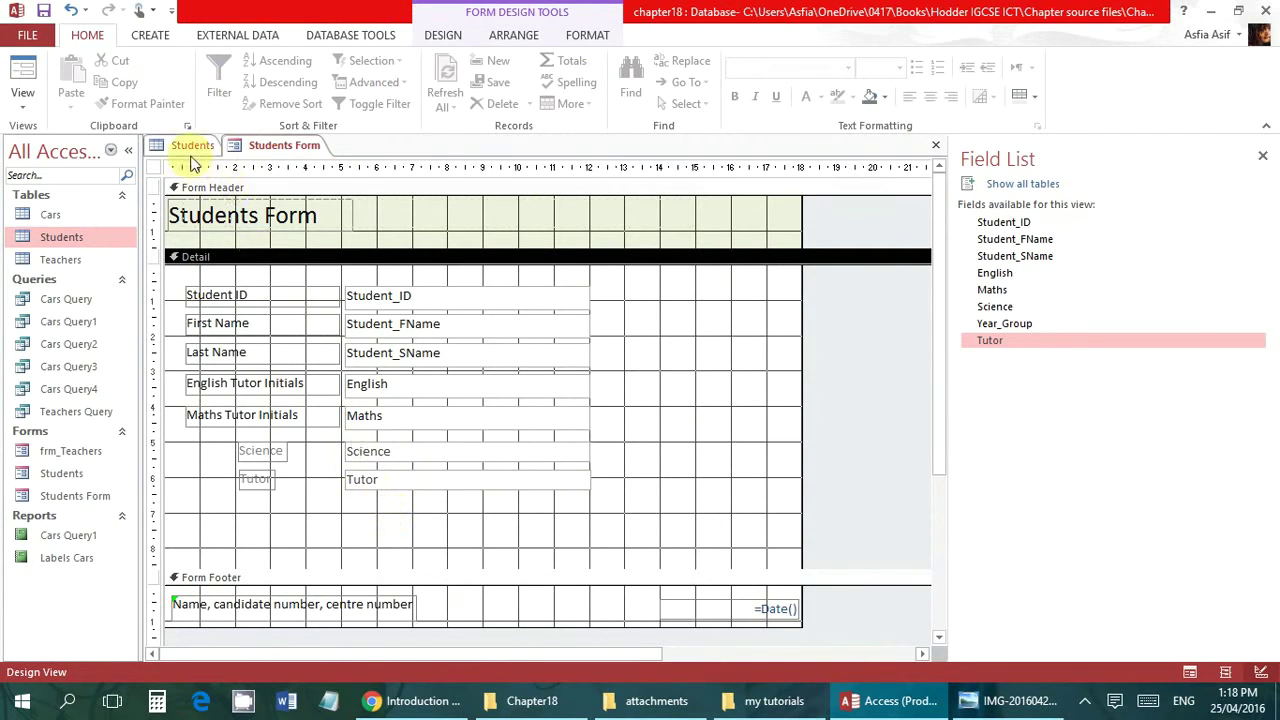
pyautogui.click(192, 150)
pyautogui.click(284, 145)
pyautogui.click(379, 512)
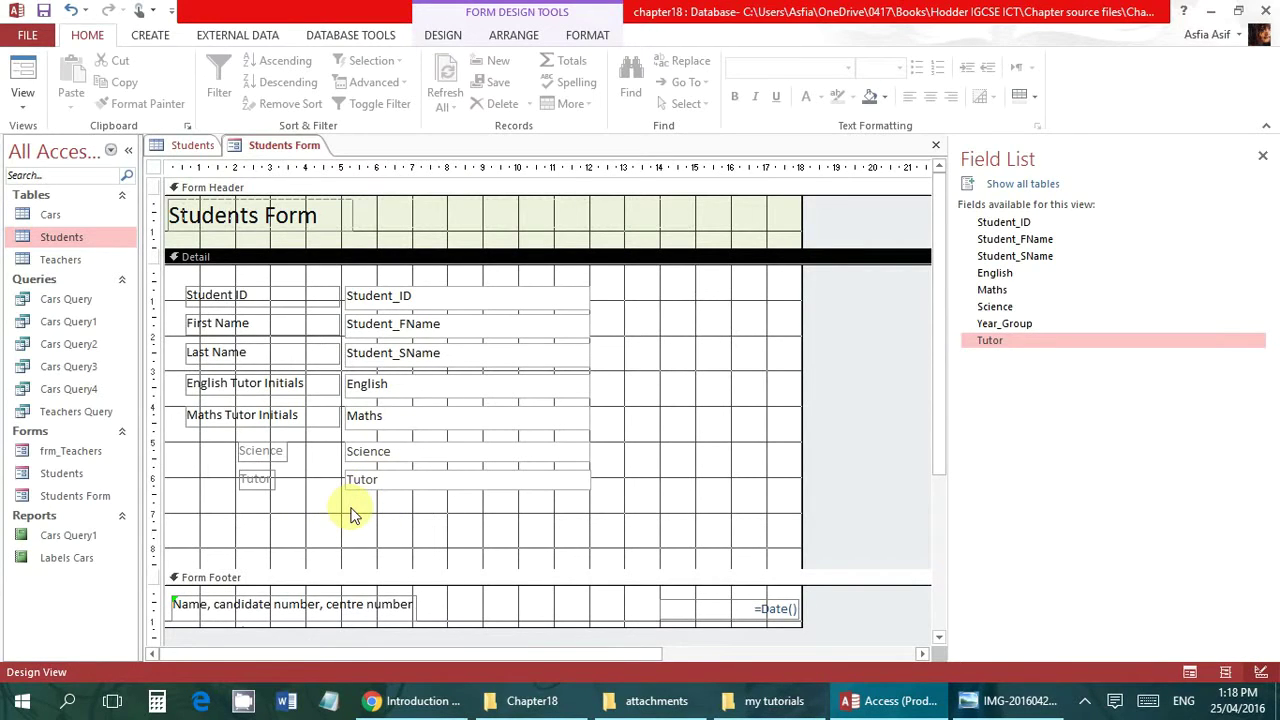
pyautogui.click(376, 508)
pyautogui.moveTo(430, 582); pyautogui.dragTo(429, 610)
# Examine the Year_Group field's data type and description in the Students table design, and return to the Students Form design
pyautogui.click(192, 146)
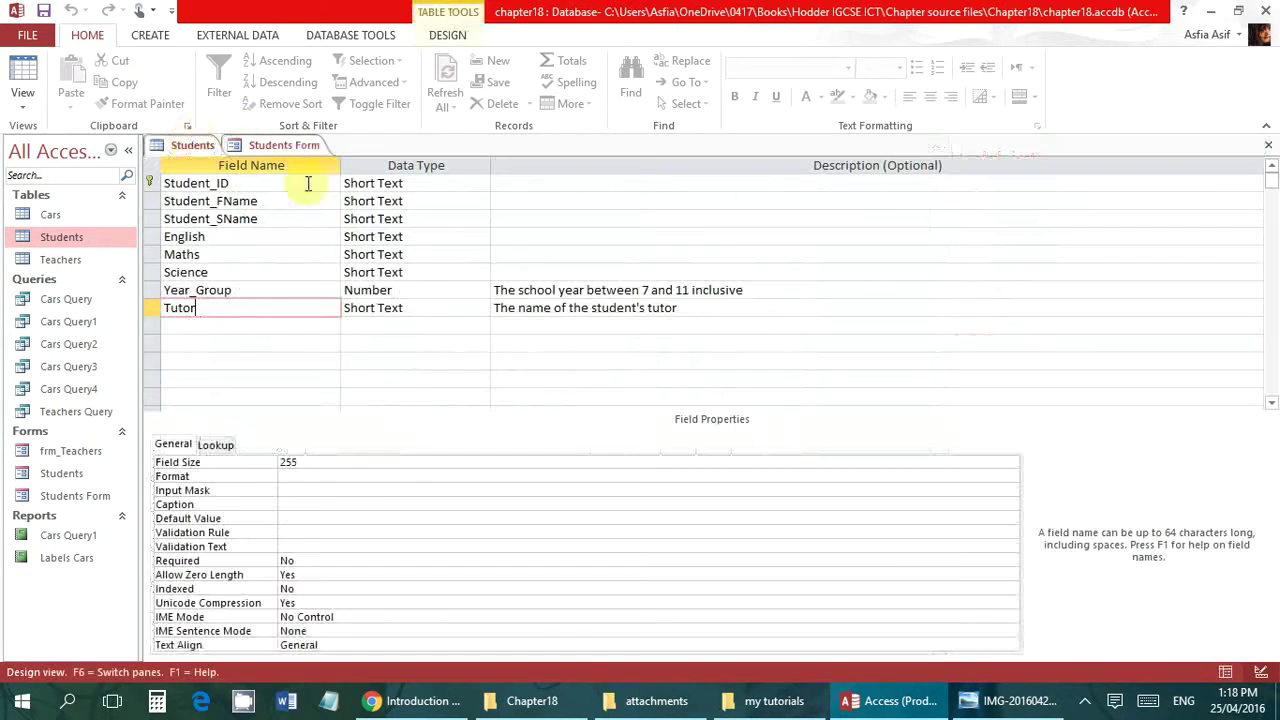
pyautogui.click(288, 292)
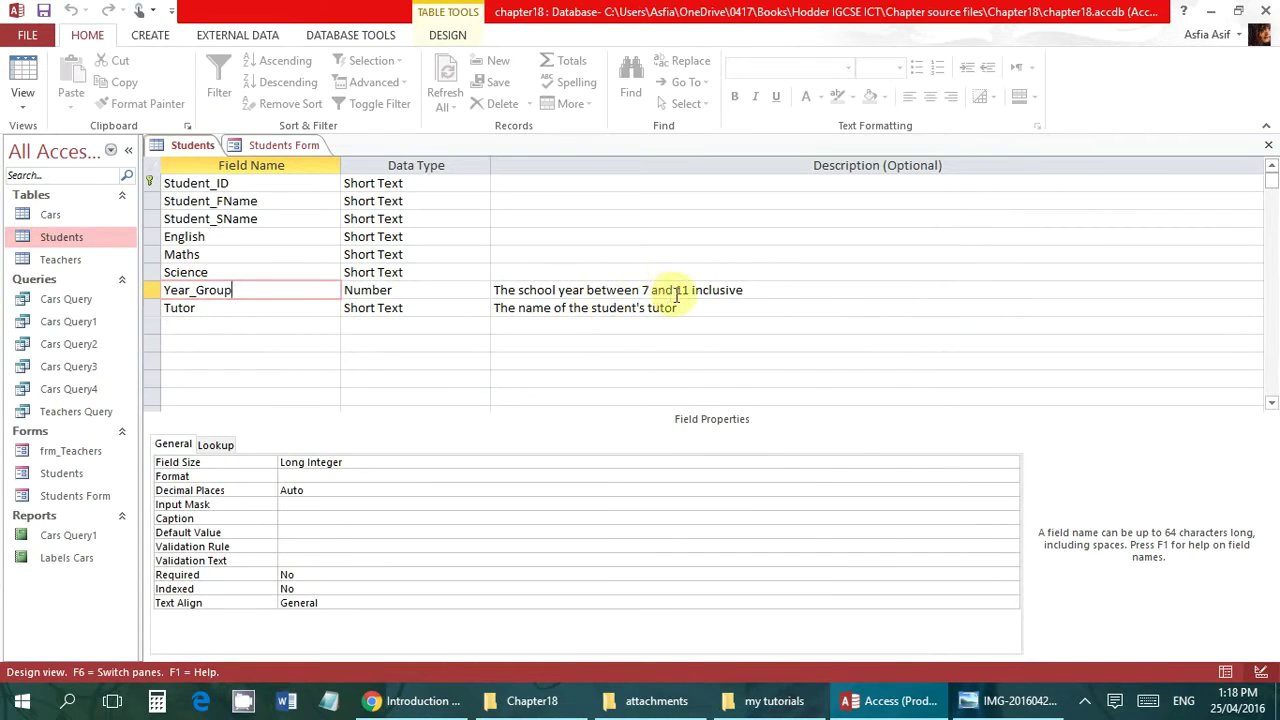
pyautogui.click(452, 291)
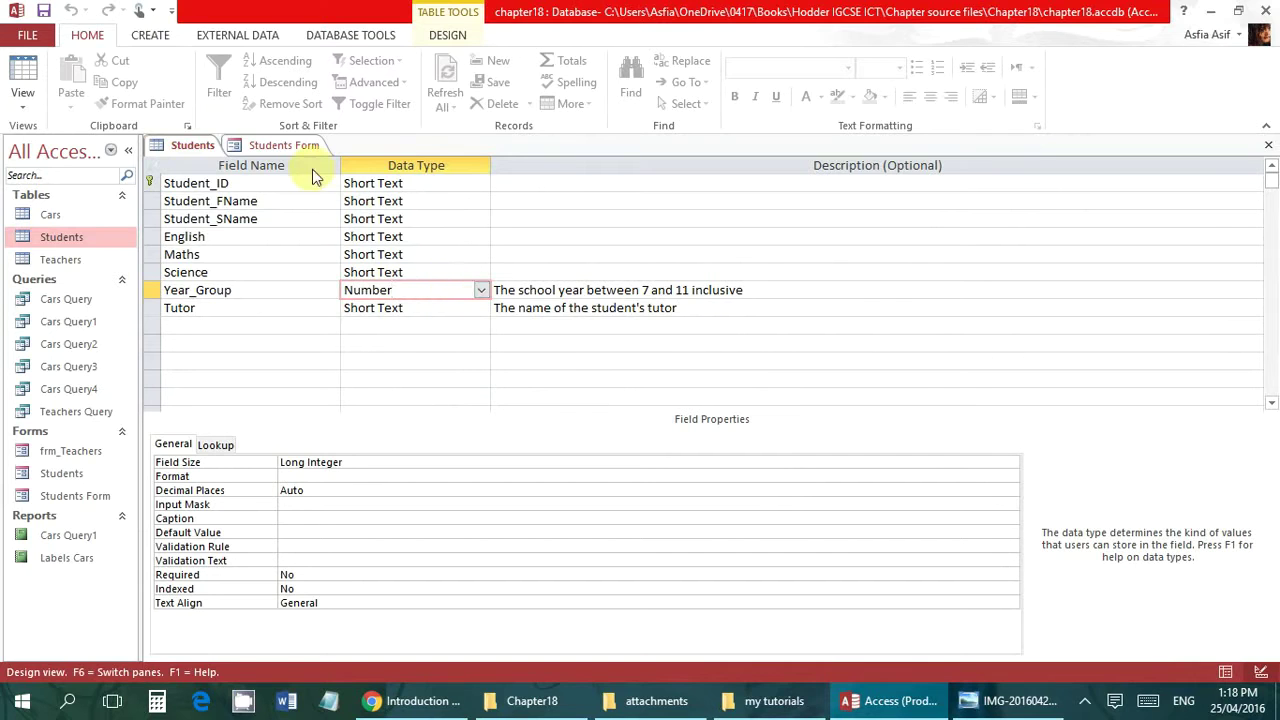
pyautogui.click(285, 147)
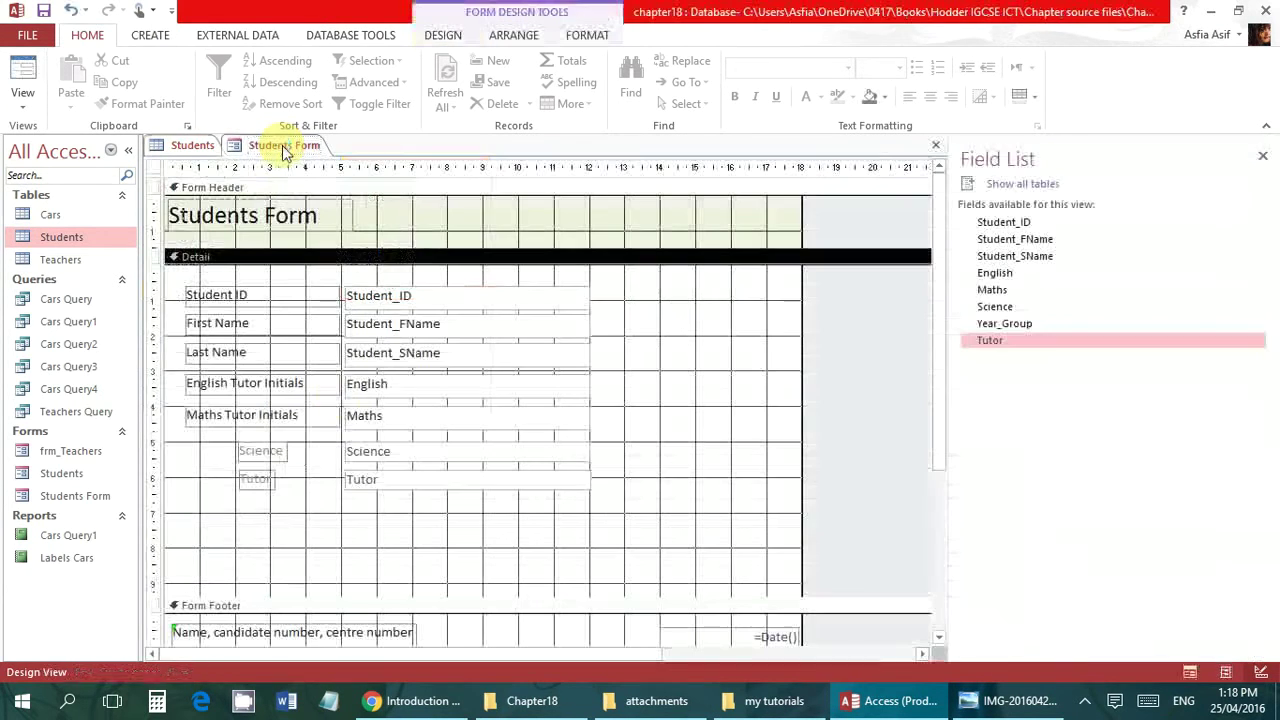
# Extend the form's Detail section downward to a height of about 10.5 cm
pyautogui.doubleClick(442, 598)
pyautogui.moveTo(449, 596); pyautogui.dragTo(451, 635)
pyautogui.click(423, 480)
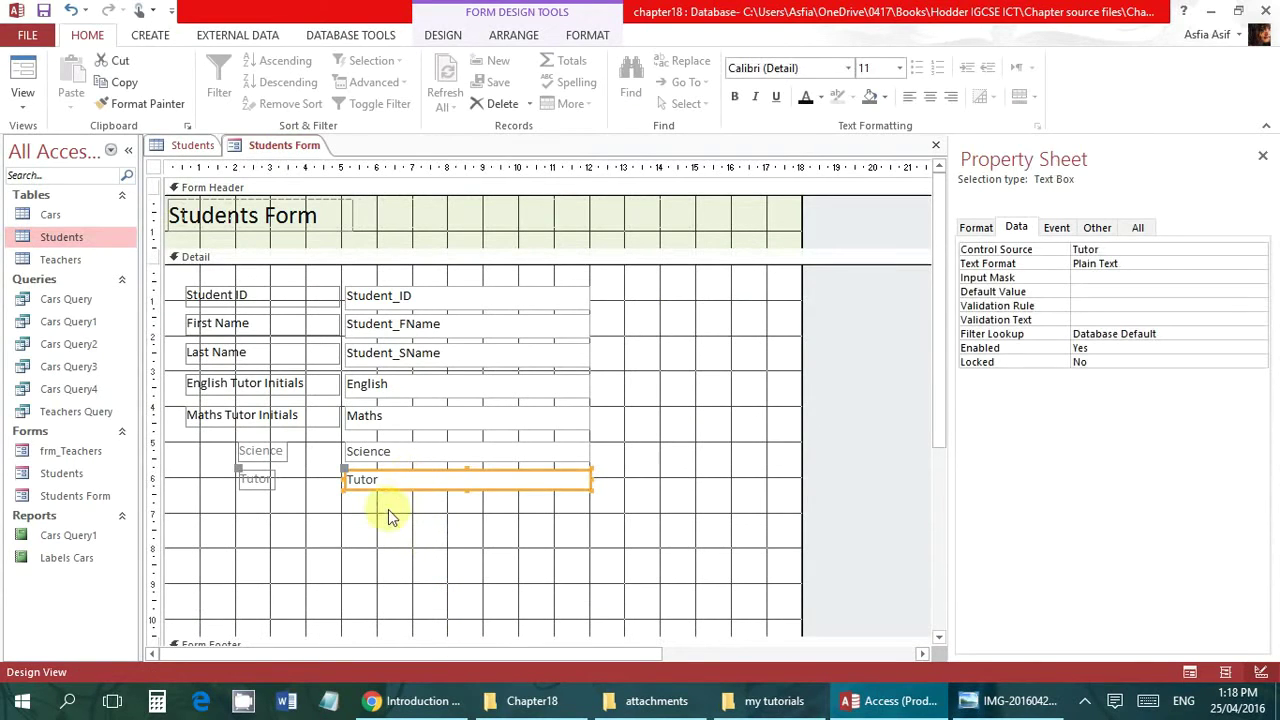
pyautogui.click(390, 511)
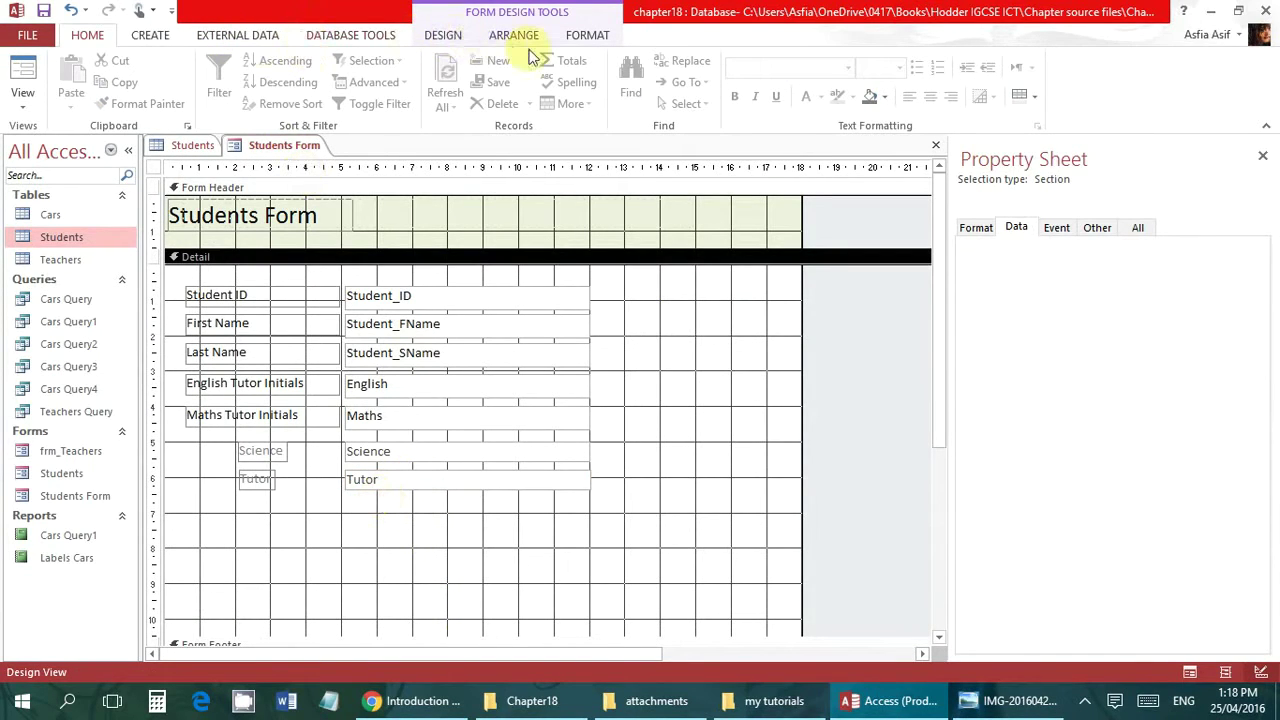
# Draw a combo box about 4 cm wide below the Tutor field and choose to type in its values
pyautogui.click(503, 36)
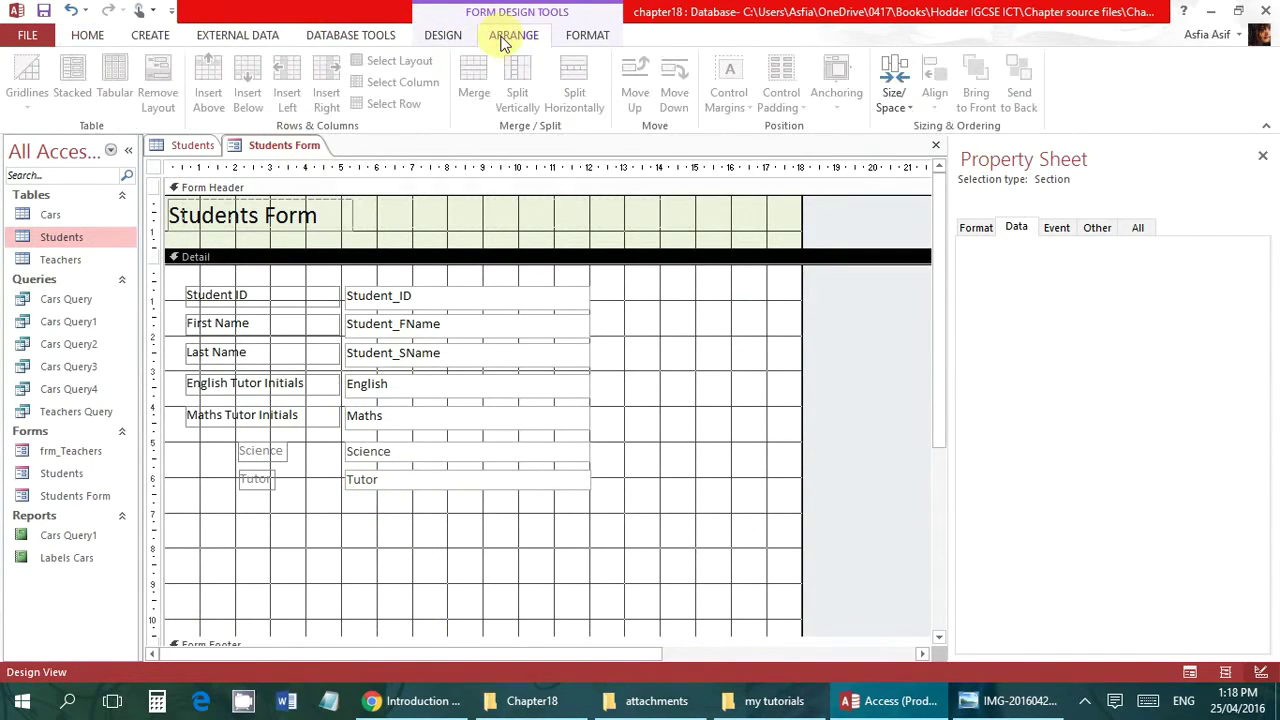
pyautogui.click(437, 34)
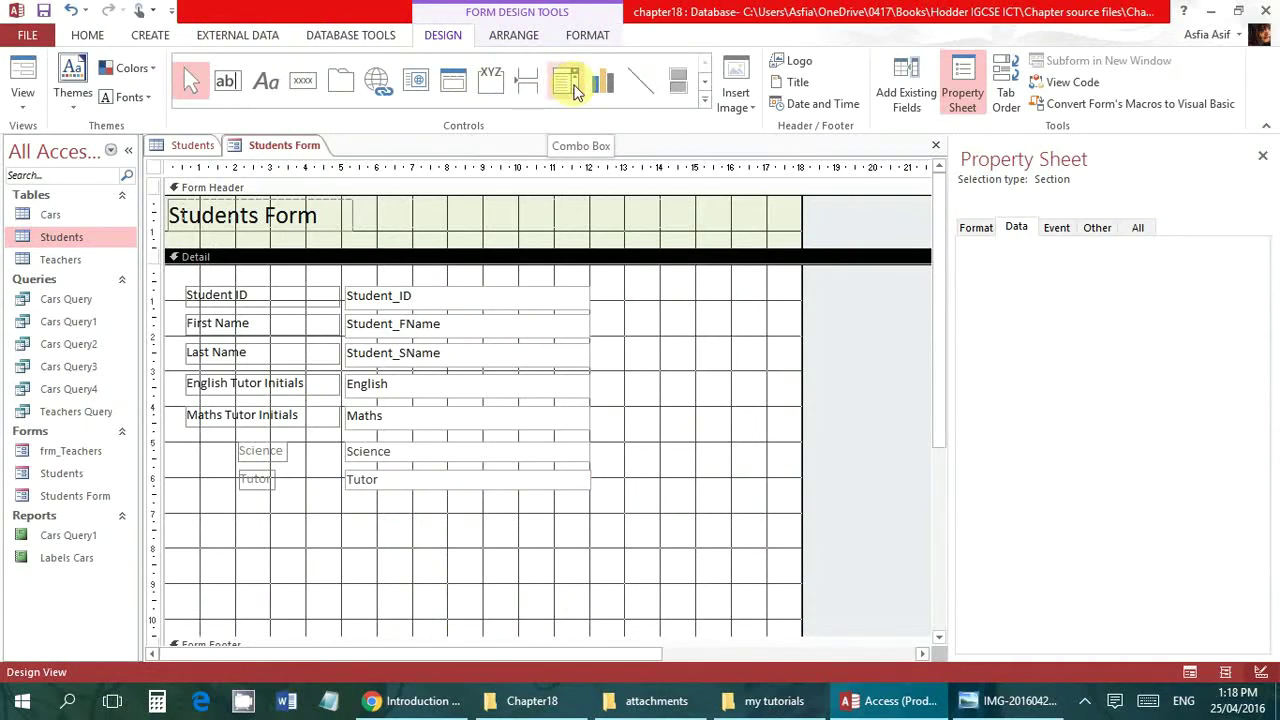
pyautogui.click(572, 86)
pyautogui.moveTo(344, 511); pyautogui.dragTo(566, 532)
pyautogui.moveTo(585, 530); pyautogui.dragTo(486, 532)
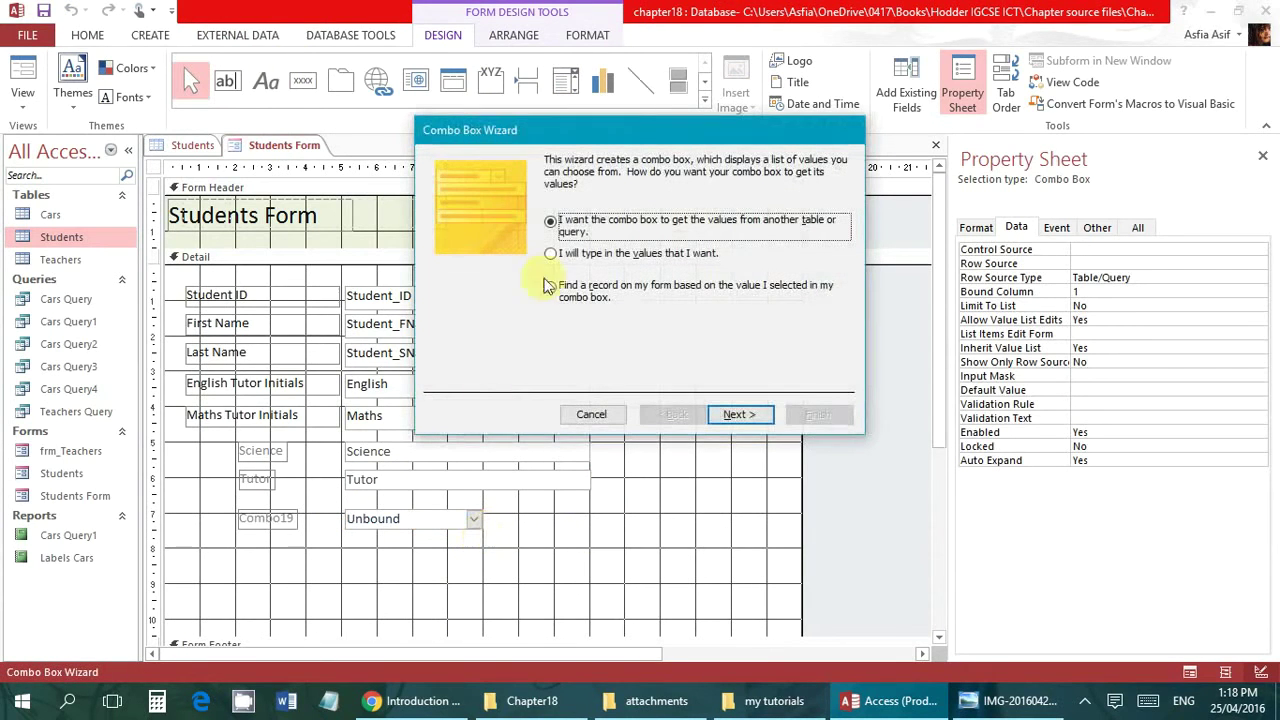
pyautogui.click(608, 256)
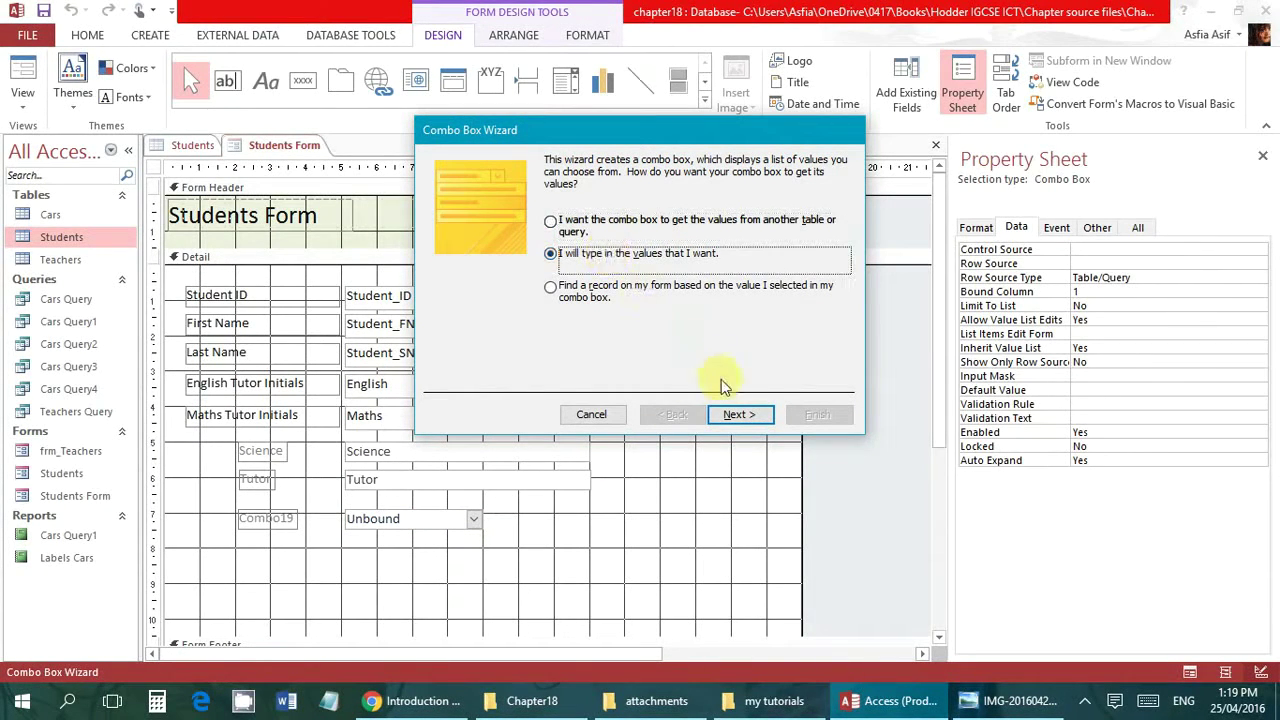
# Enter Year 7, Year 8, 9, 10 and 11 as the combo box's list values in a single column
pyautogui.click(735, 410)
pyautogui.click(489, 268)
pyautogui.write('Year')
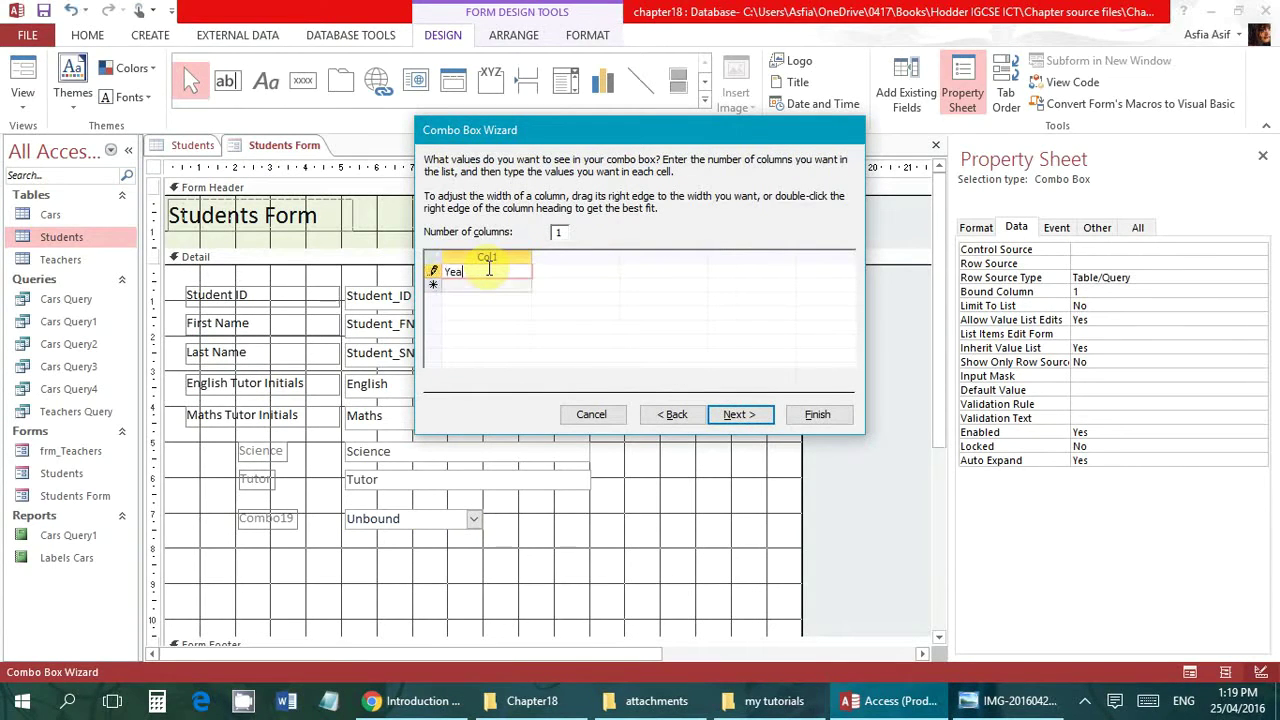
pyautogui.press('Return')
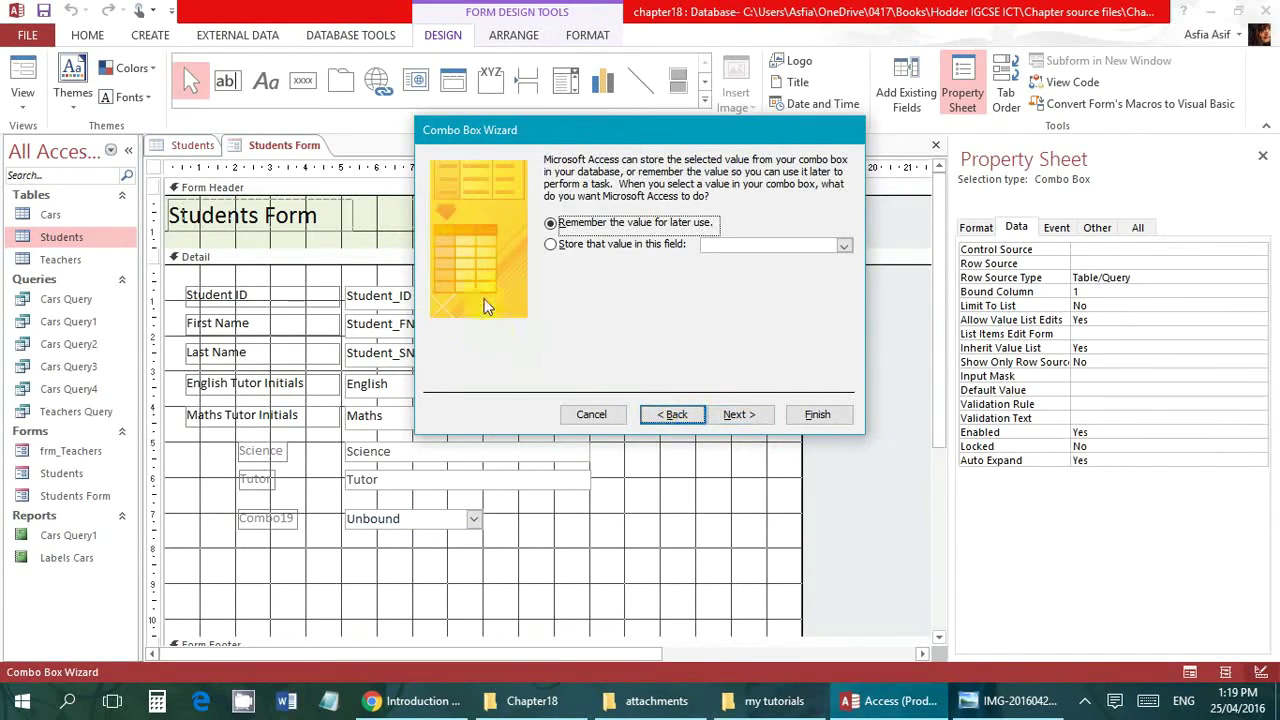
pyautogui.click(684, 419)
pyautogui.click(465, 287)
pyautogui.write('Year')
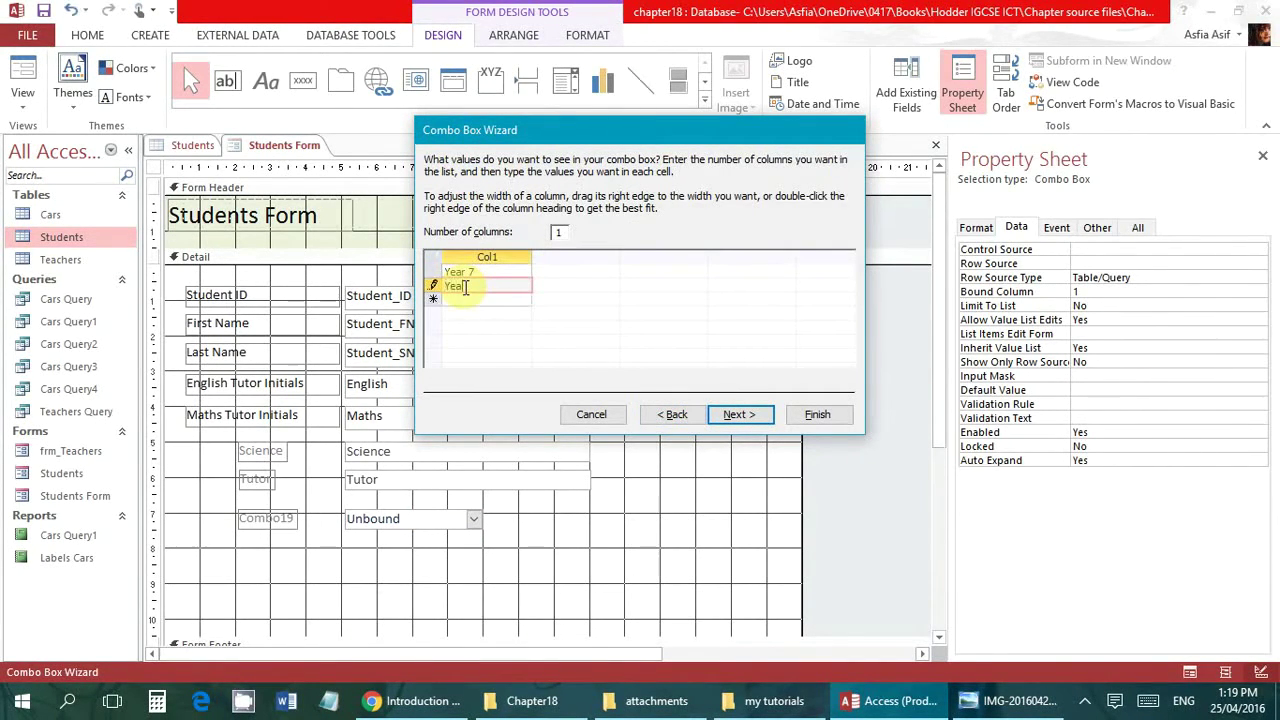
pyautogui.write(' 8')
pyautogui.press('Down')
pyautogui.write('9')
pyautogui.press('Down')
pyautogui.write('10')
pyautogui.press('Down')
pyautogui.write('11')
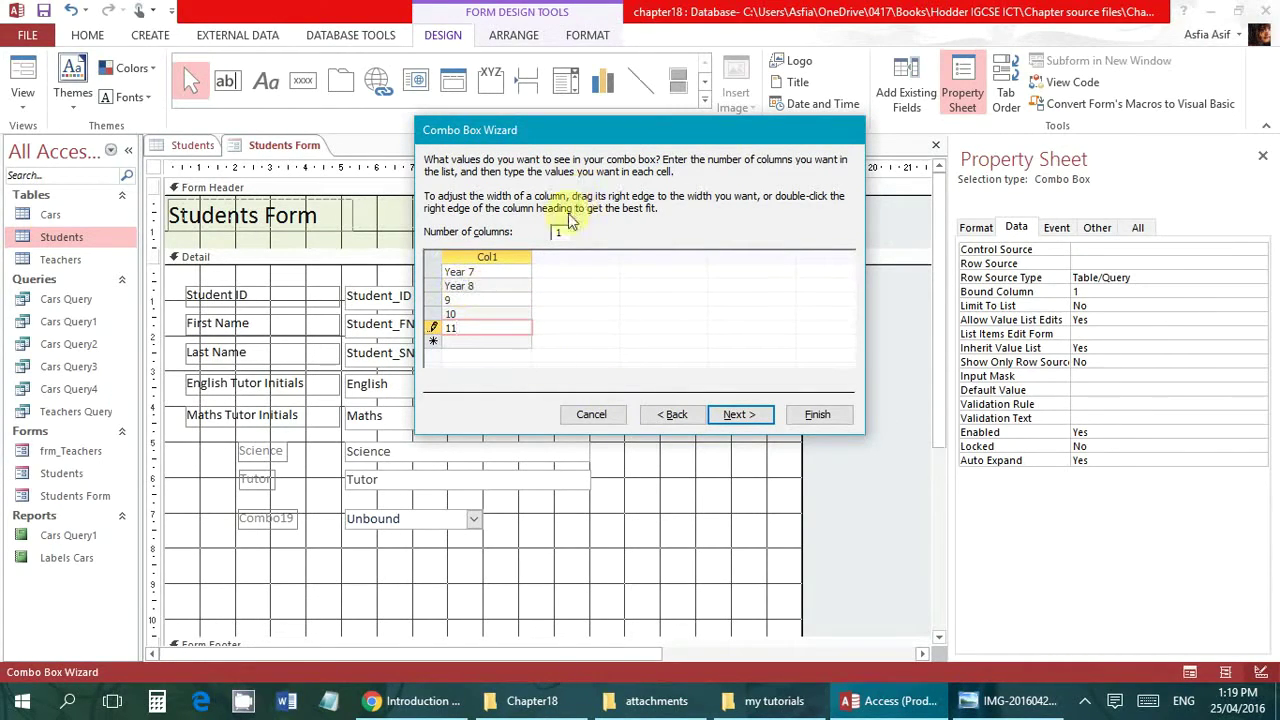
# Set the combo box to store its selected value in the Year_Group field
pyautogui.click(726, 416)
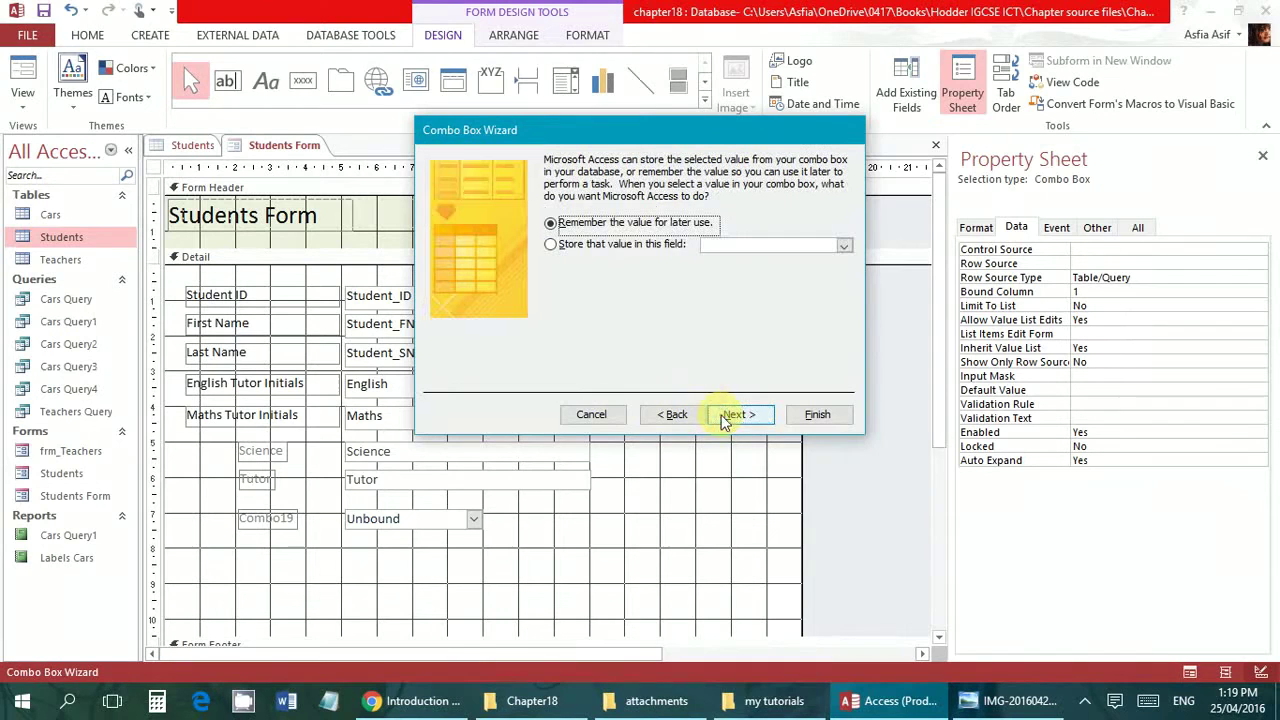
pyautogui.click(643, 246)
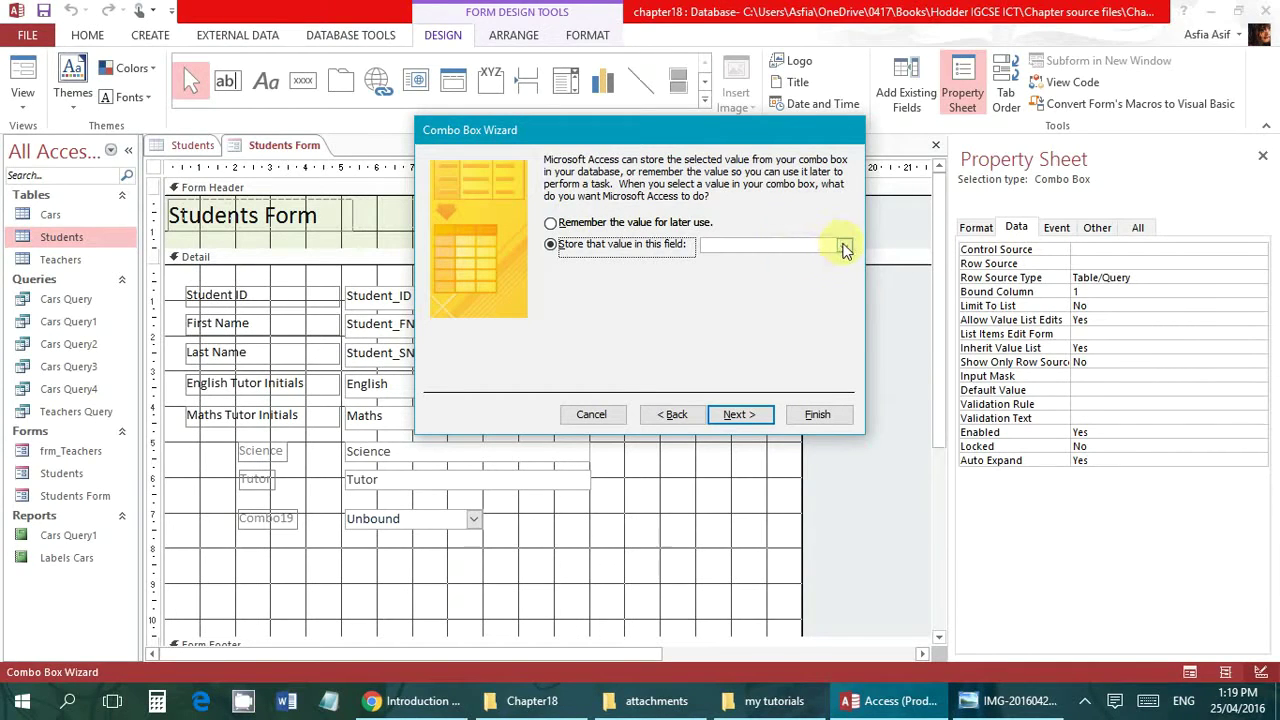
pyautogui.click(843, 245)
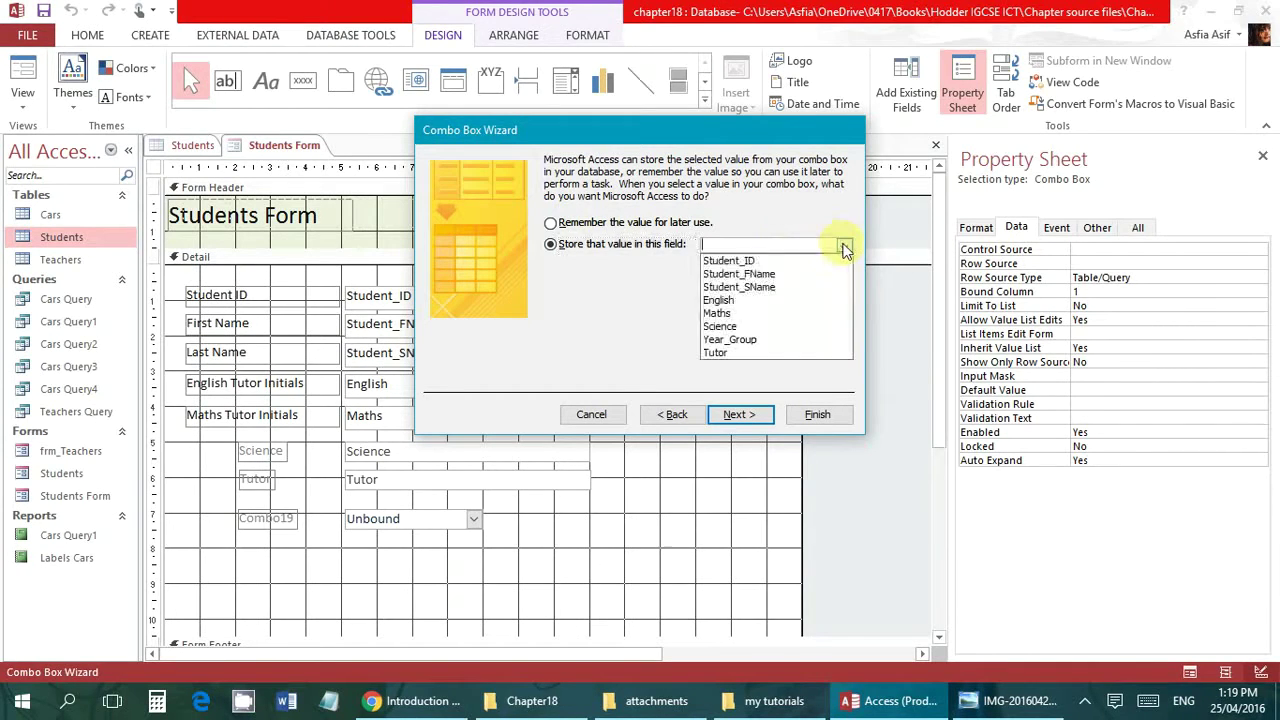
pyautogui.click(822, 341)
# Return to the combo box's value list and change its first two entries to 7 and 8
pyautogui.click(673, 414)
pyautogui.click(457, 273)
pyautogui.press('BackSpace')
pyautogui.press('BackSpace')
pyautogui.press('BackSpace')
pyautogui.press('BackSpace')
pyautogui.press('BackSpace')
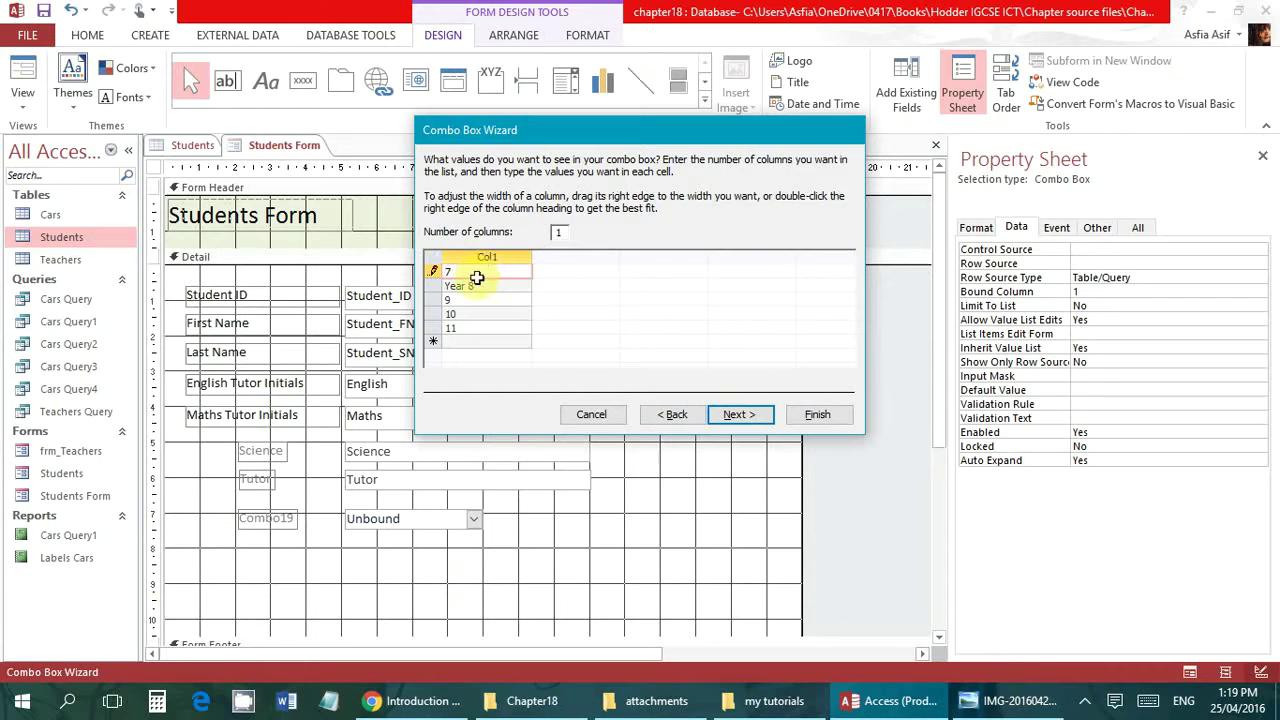
pyautogui.click(469, 286)
pyautogui.press('BackSpace')
pyautogui.press('BackSpace')
pyautogui.press('BackSpace')
pyautogui.press('BackSpace')
pyautogui.press('BackSpace')
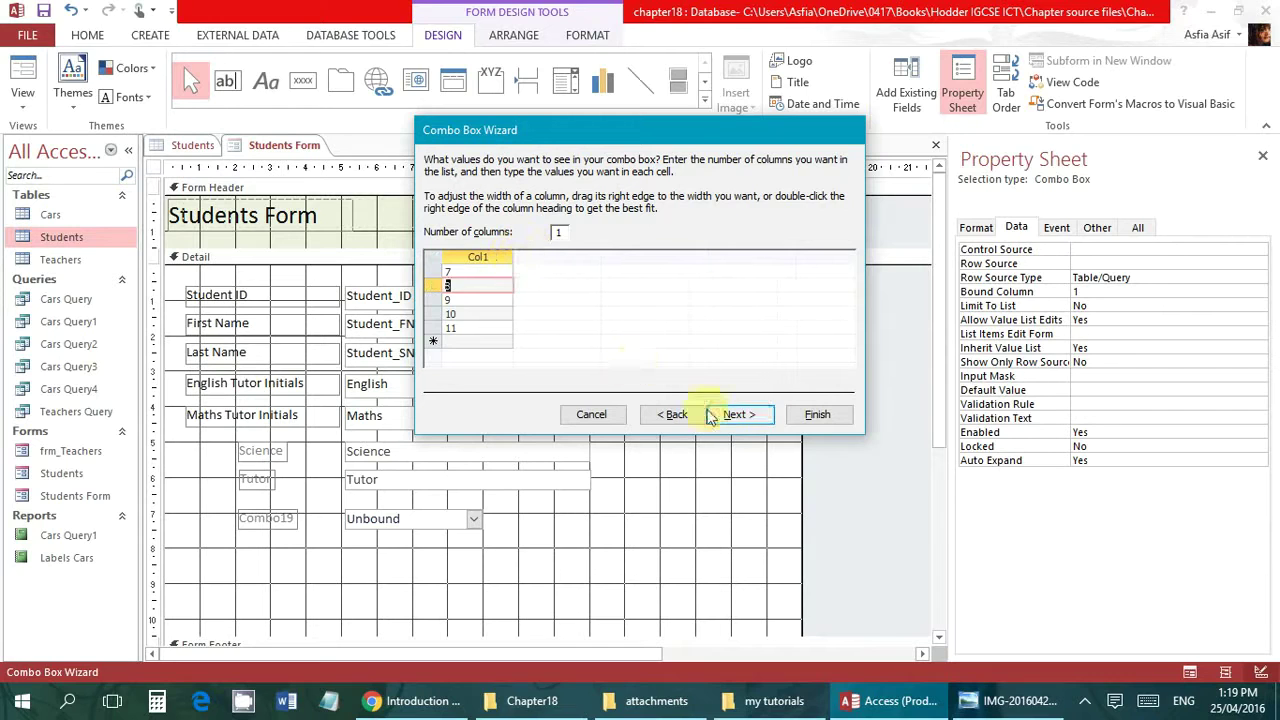
# Keep Year_Group as the storage field, label the combo box Year Group, and finish the wizard
pyautogui.click(737, 416)
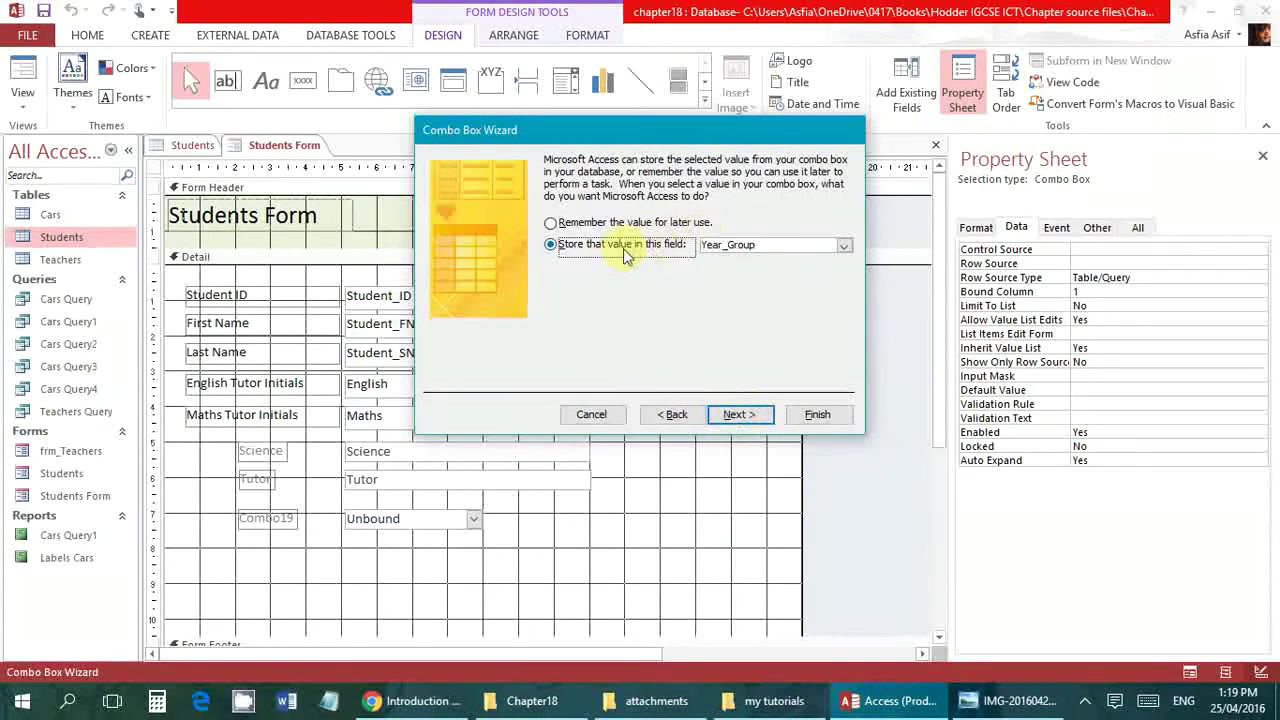
pyautogui.click(737, 418)
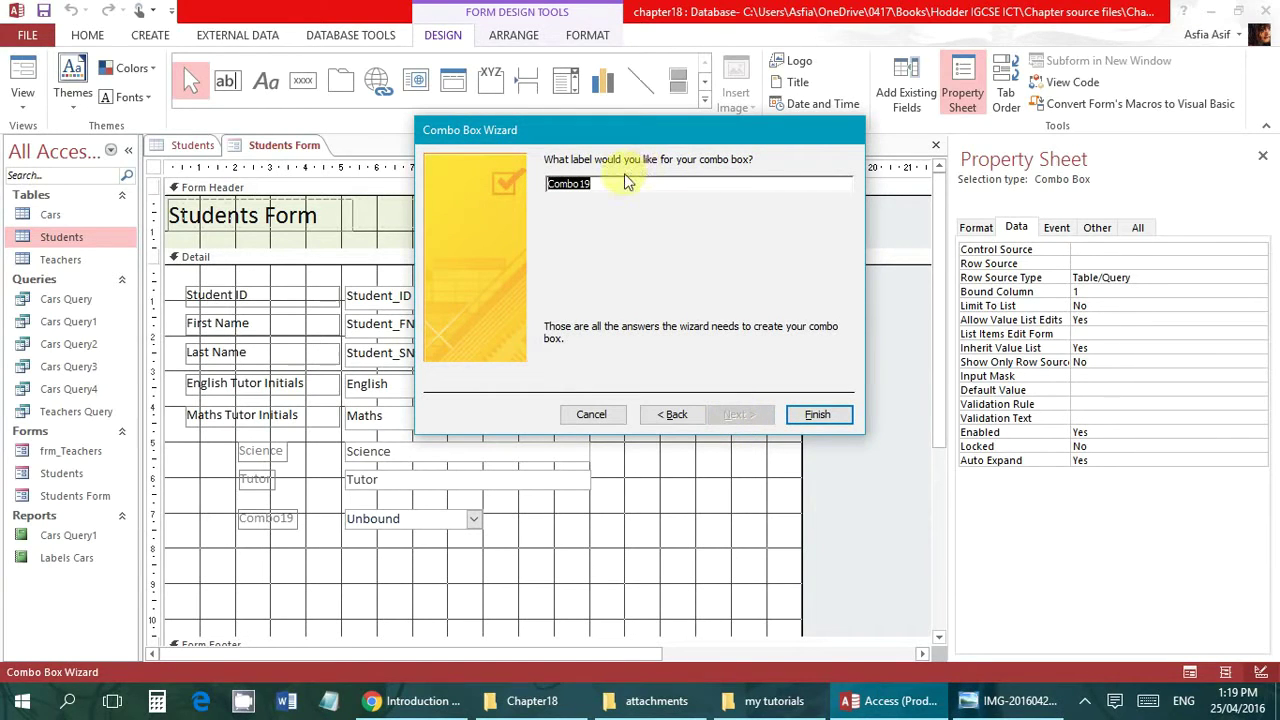
pyautogui.write('Year Group')
pyautogui.click(820, 417)
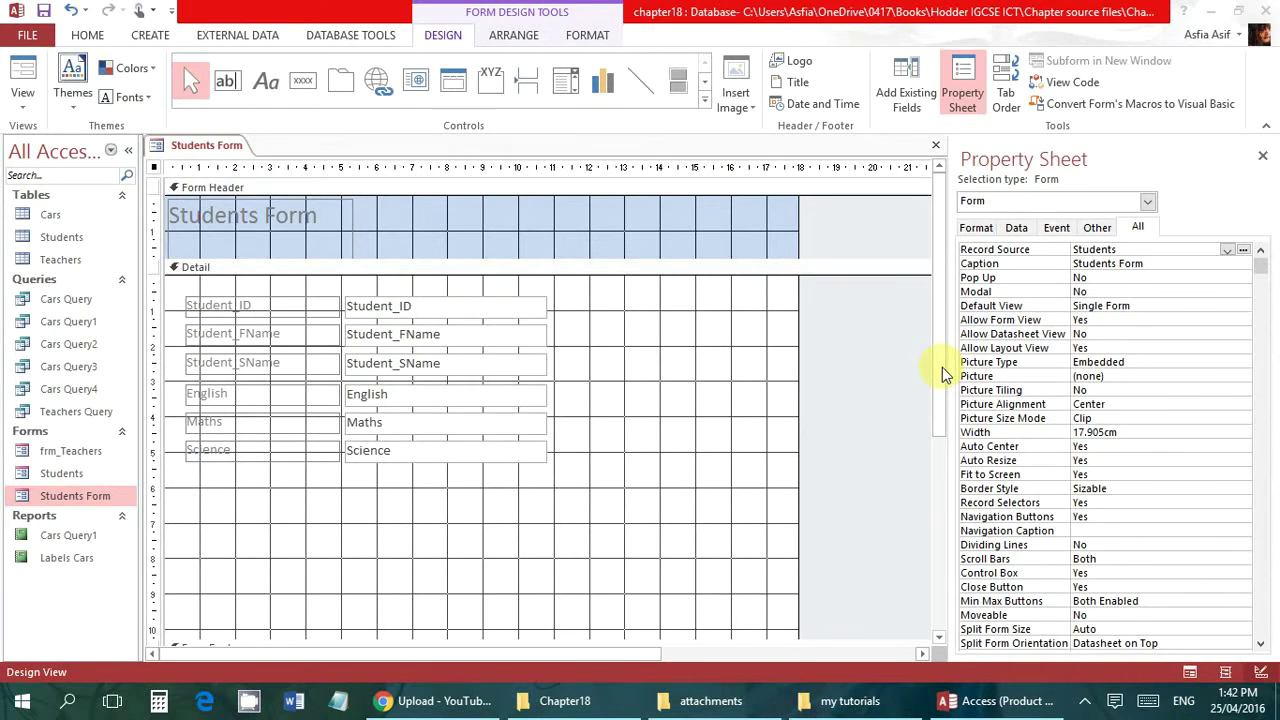
# Draw a combo box about 4.6 cm wide below the Science field and choose to type in its values
pyautogui.moveTo(945, 373)
pyautogui.mouseDown()
pyautogui.moveTo(943, 509)
pyautogui.moveTo(948, 383)
pyautogui.mouseUp()
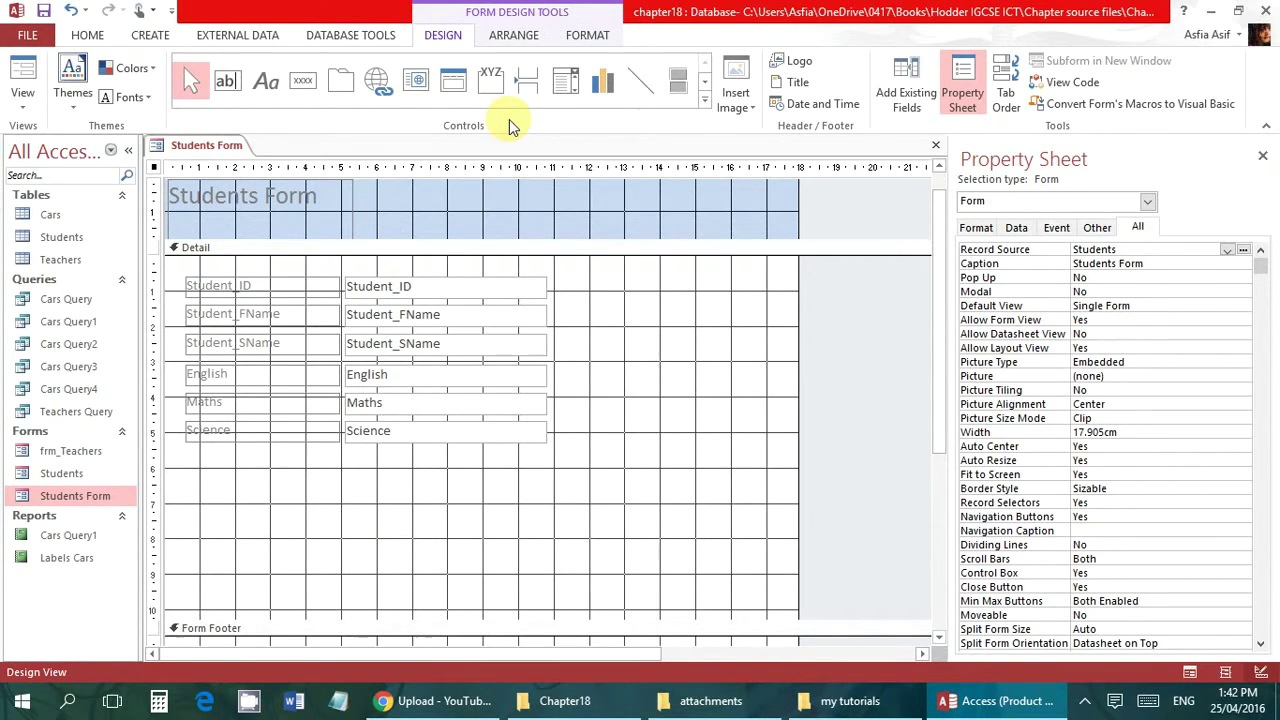
pyautogui.click(705, 88)
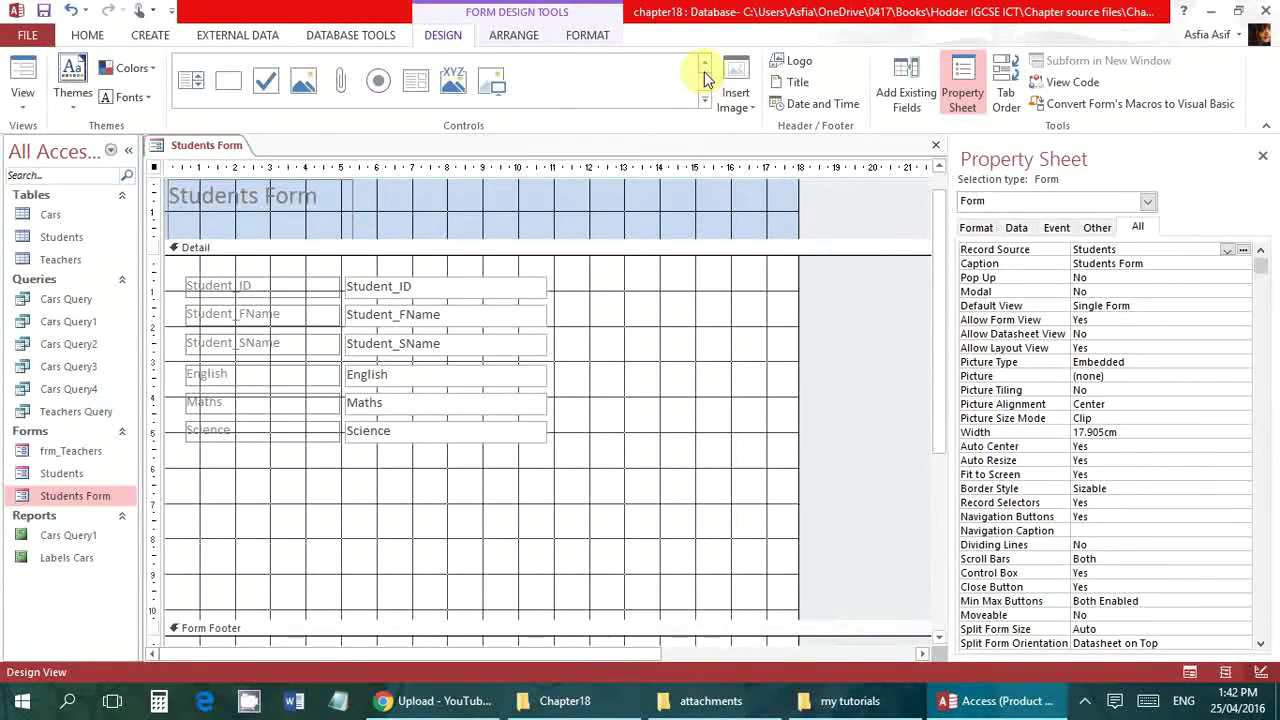
pyautogui.click(704, 66)
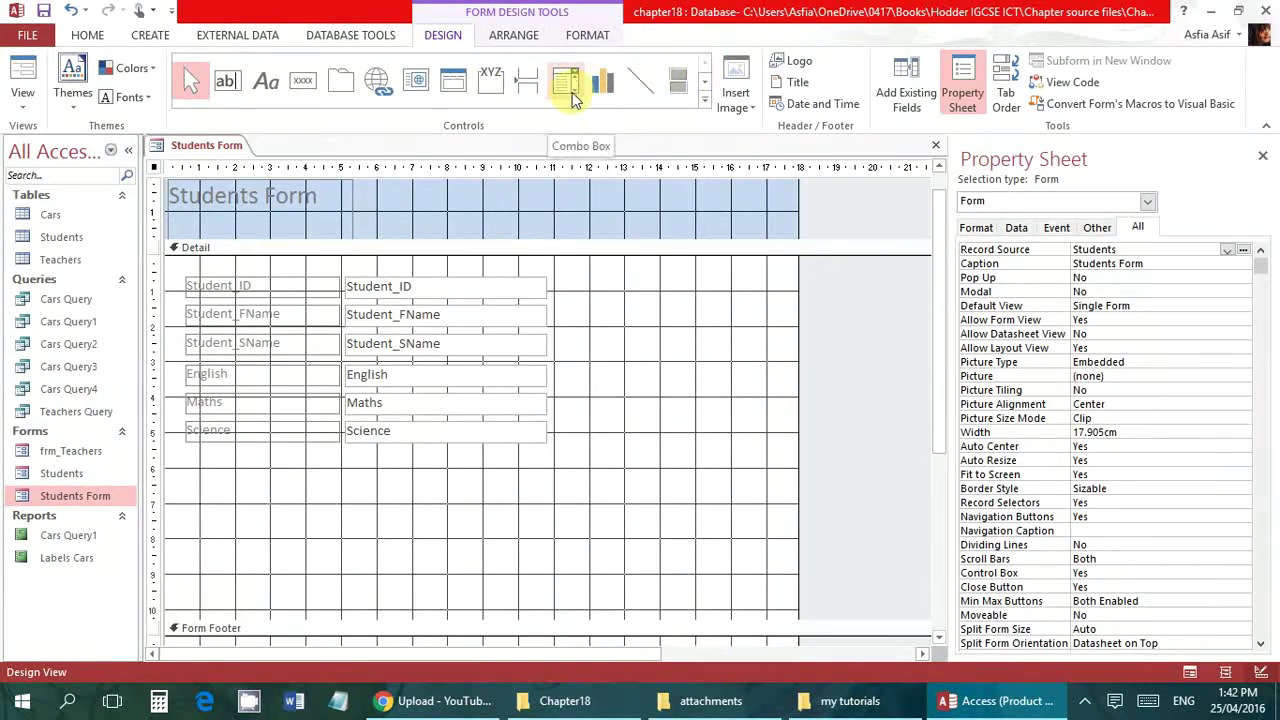
pyautogui.click(572, 92)
pyautogui.moveTo(345, 461); pyautogui.dragTo(508, 479)
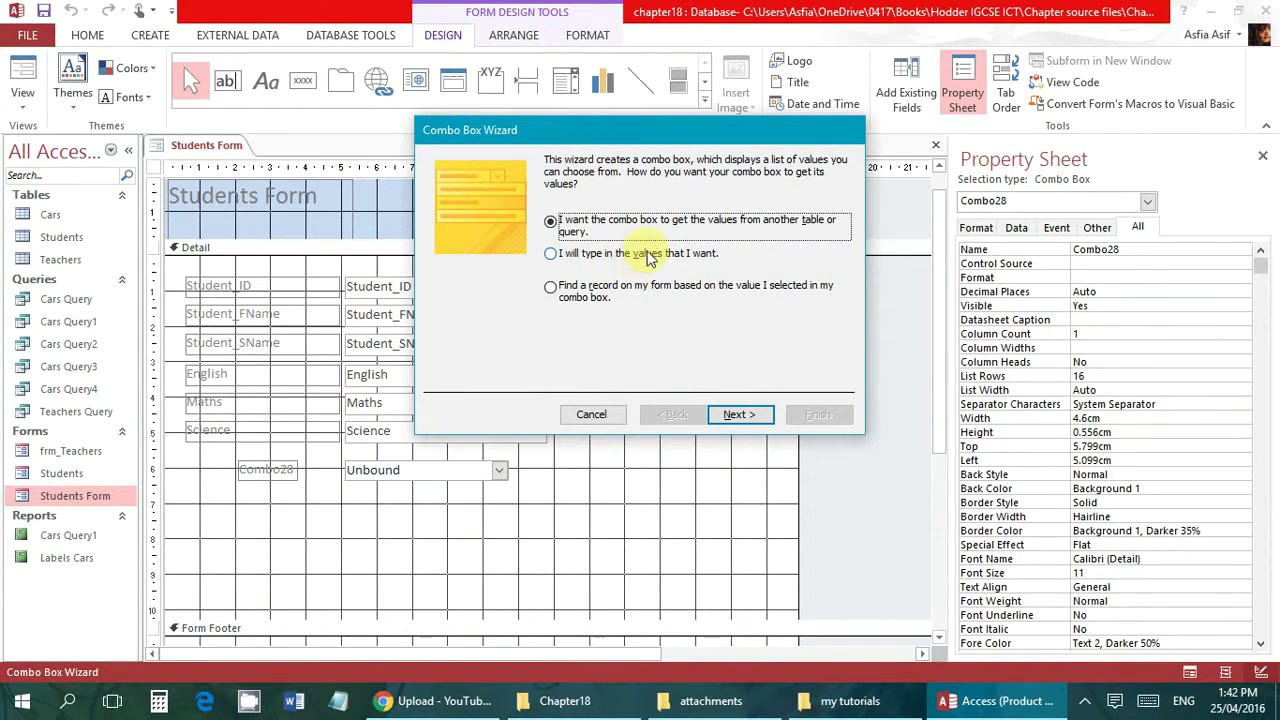
pyautogui.click(650, 258)
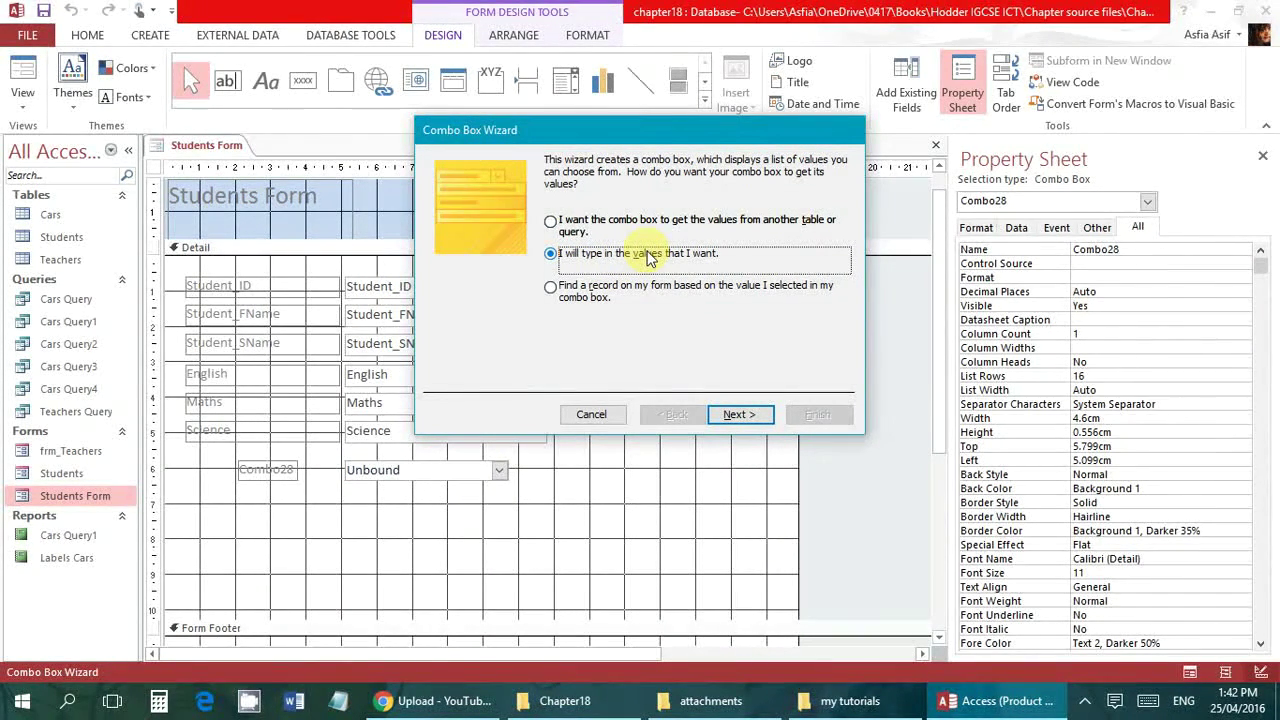
# Enter 7, 8, 9, 10 and 11 as the new combo box's list values
pyautogui.click(742, 415)
pyautogui.click(510, 268)
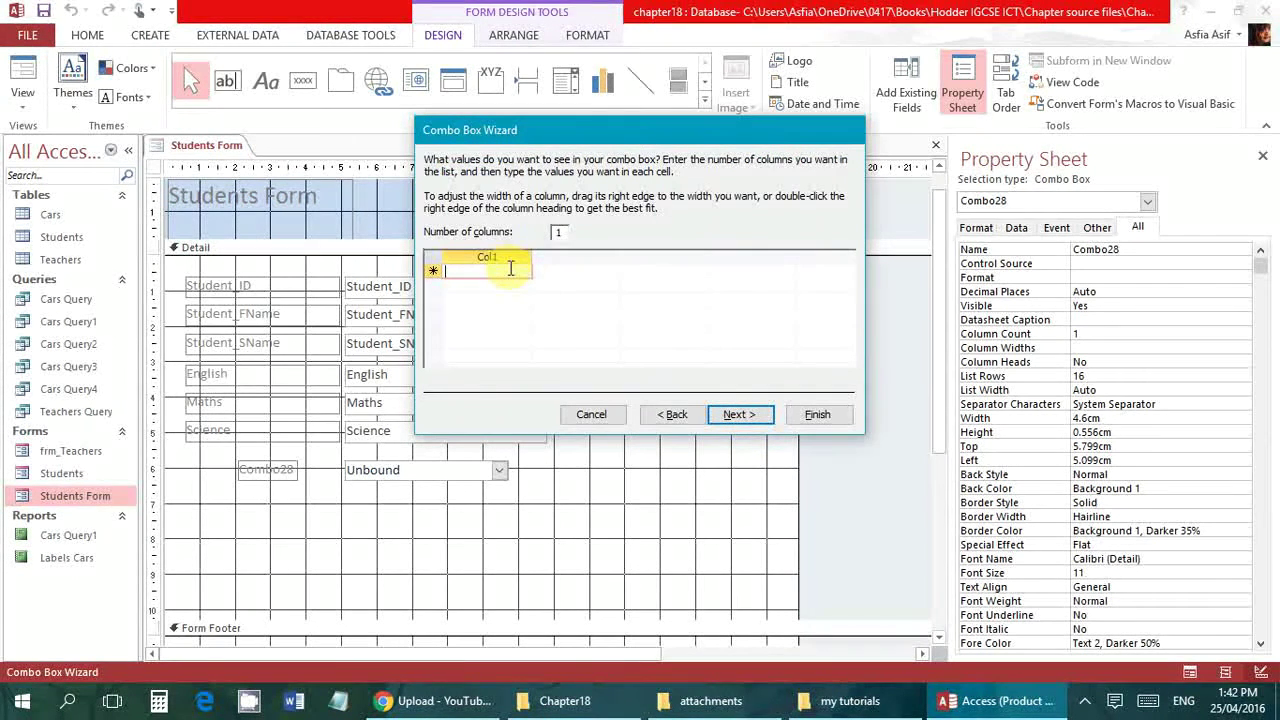
pyautogui.write('Y')
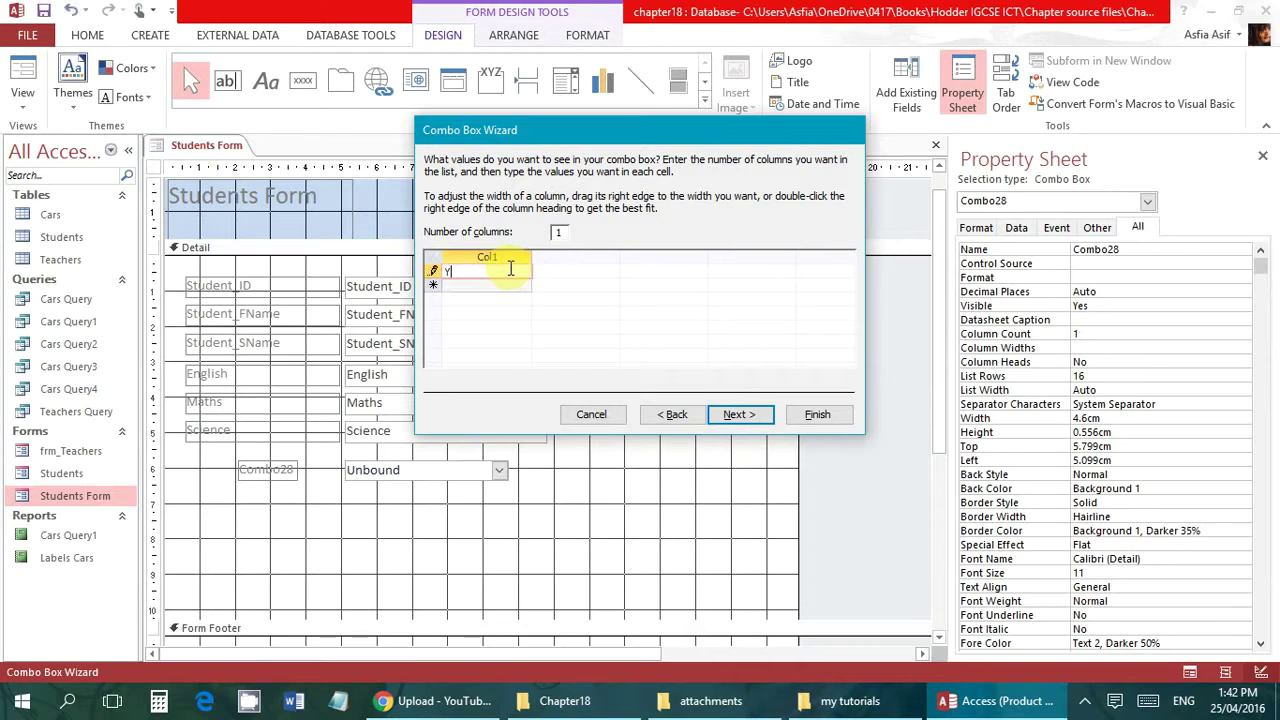
pyautogui.write('e')
pyautogui.press('BackSpace')
pyautogui.press('Down')
pyautogui.write('8')
pyautogui.press('Down')
pyautogui.write('9')
pyautogui.press('Down')
pyautogui.write('10')
pyautogui.press('Down')
pyautogui.write('11')
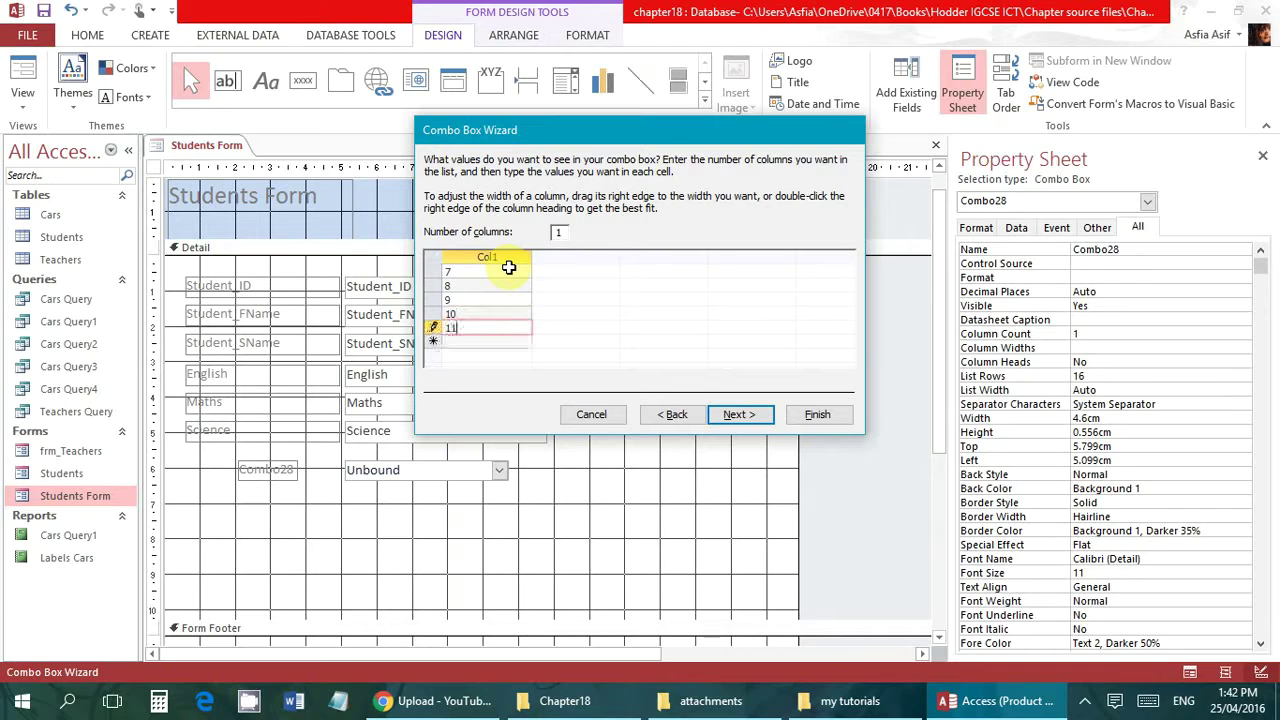
# Set the new combo box to store its value in the Year_Group field and review that storage choice
pyautogui.click(736, 415)
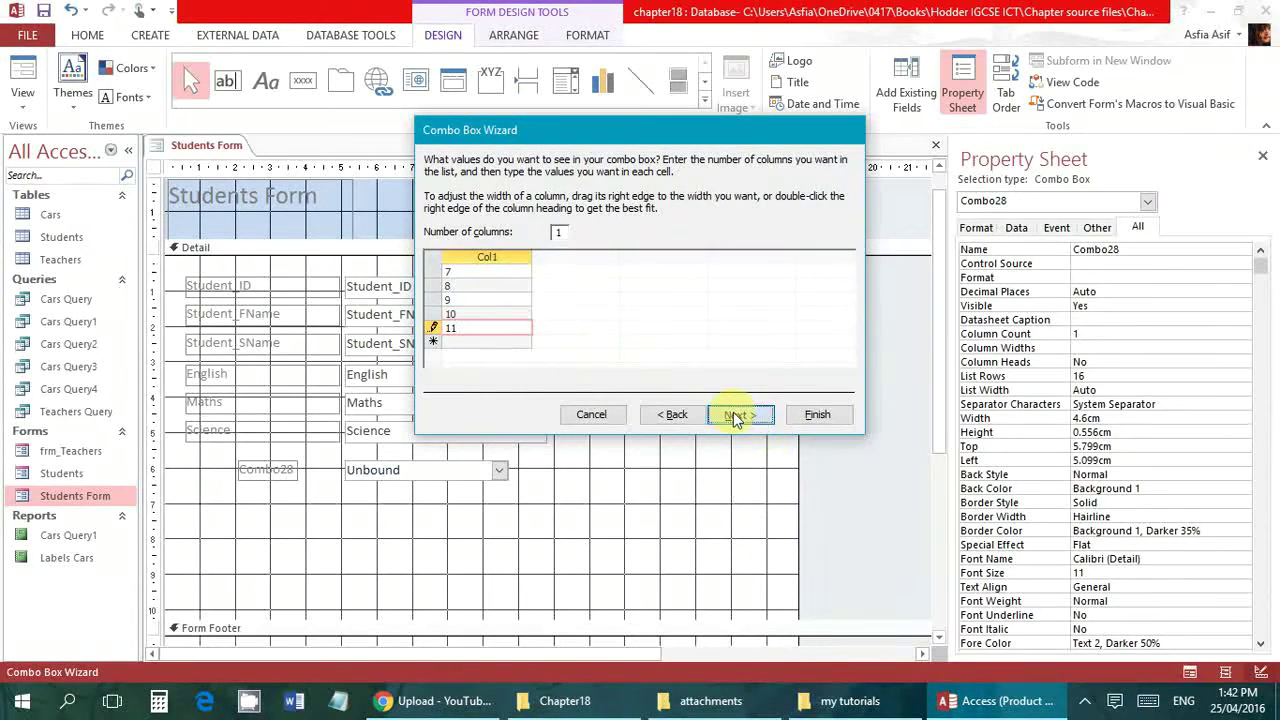
pyautogui.click(628, 246)
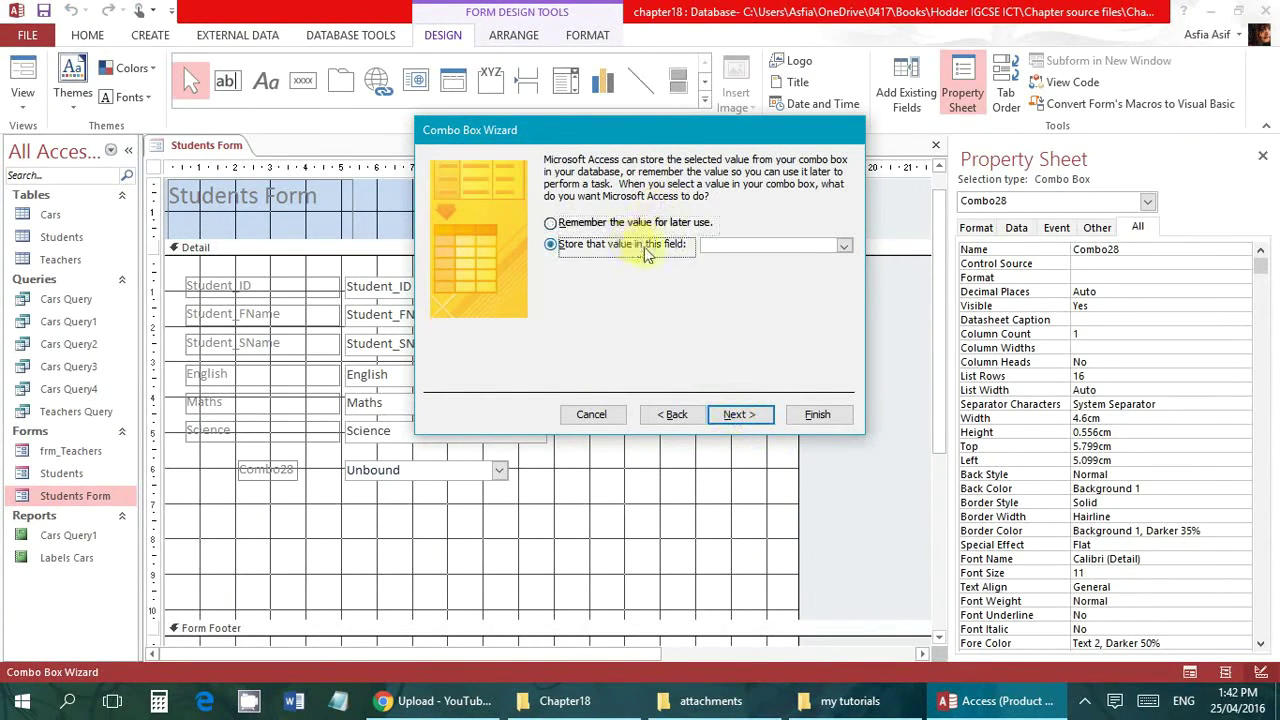
pyautogui.click(845, 248)
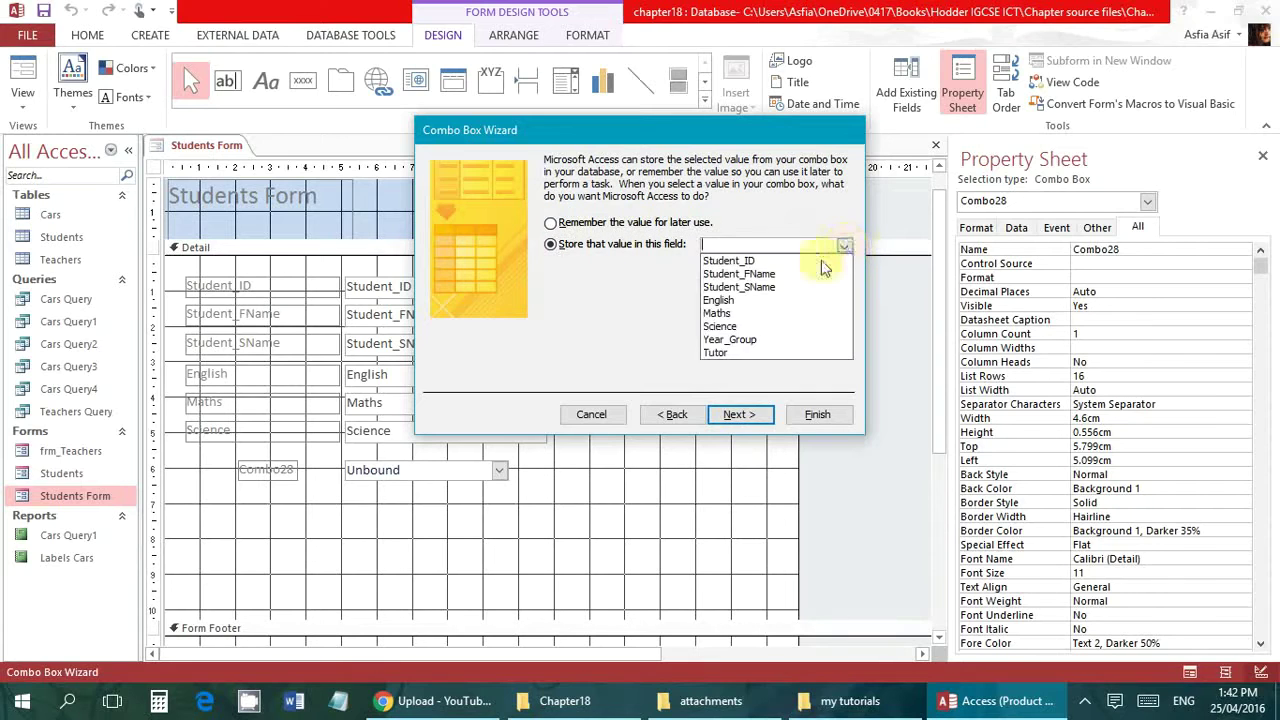
pyautogui.click(762, 347)
pyautogui.click(737, 416)
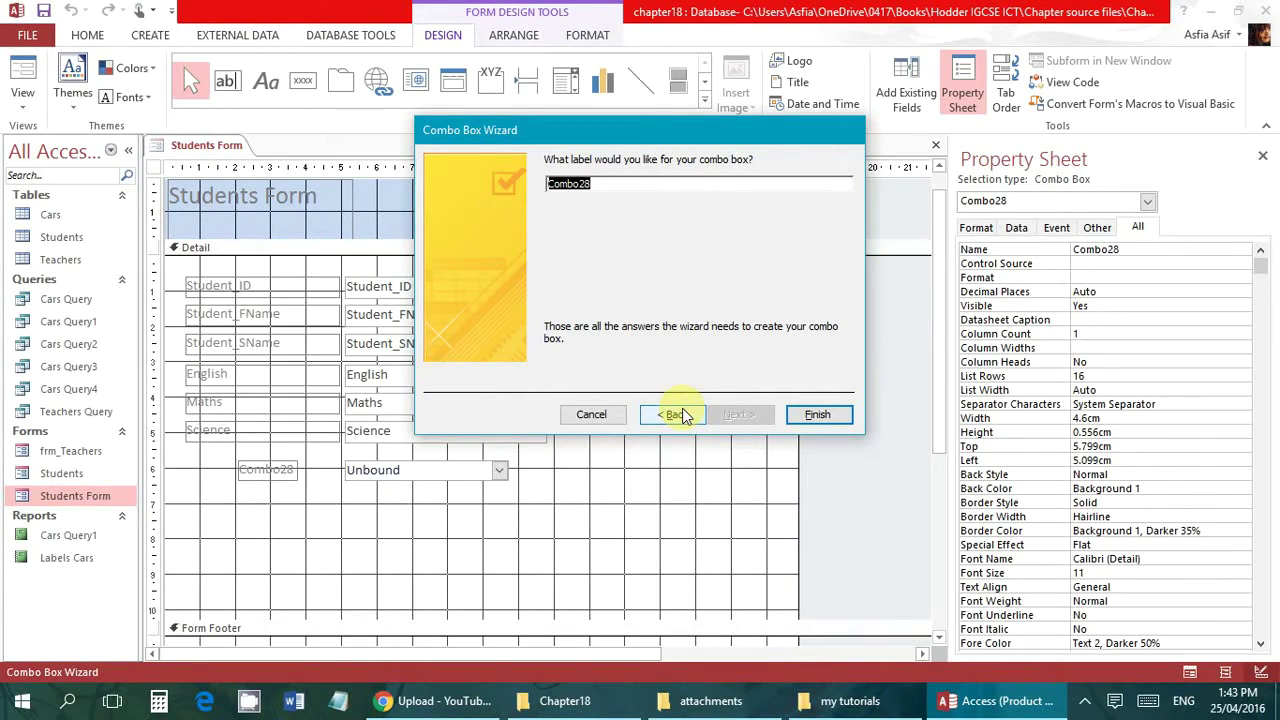
pyautogui.click(675, 414)
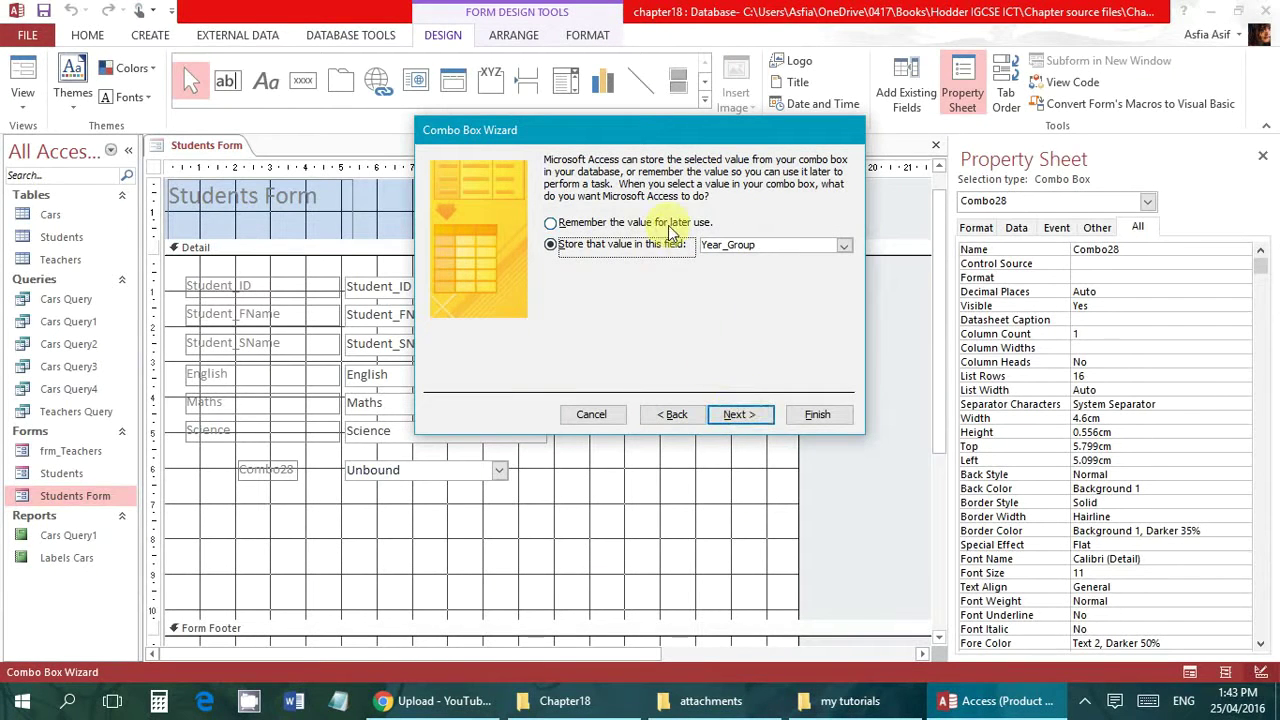
pyautogui.click(738, 420)
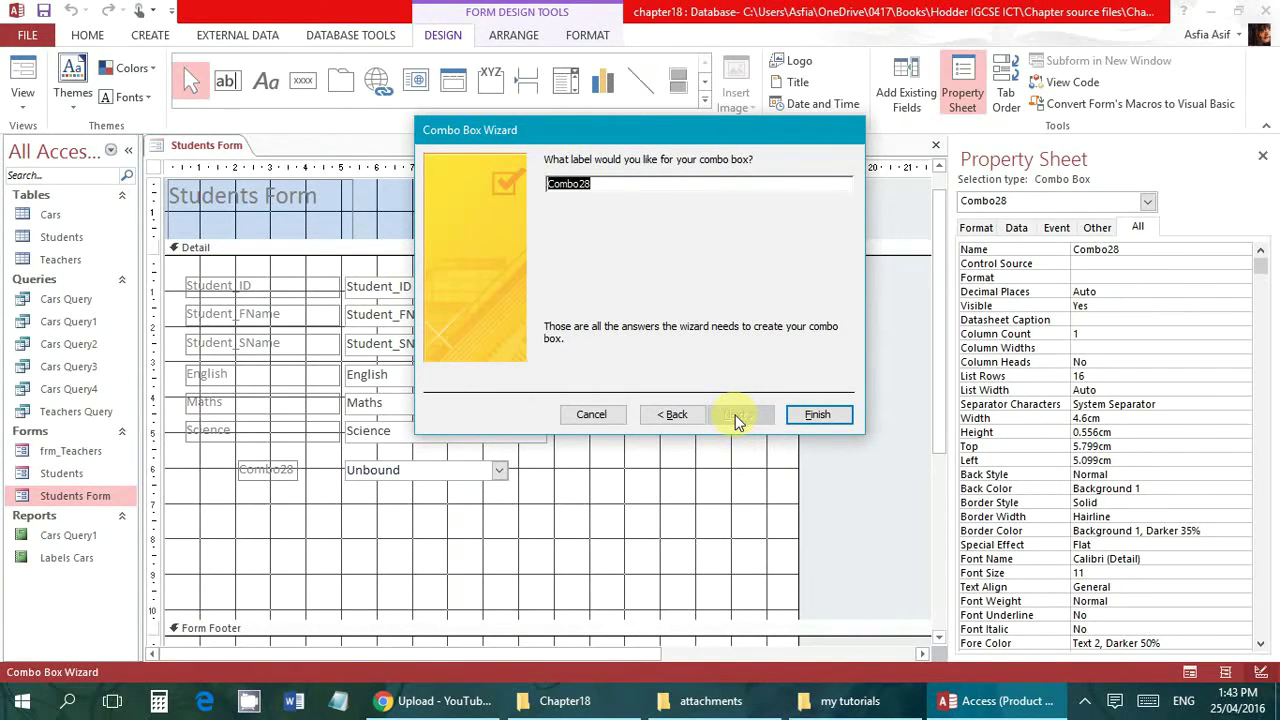
# Finish the combo box with the label Year Group List and save the form
pyautogui.write('Year Group List')
pyautogui.click(819, 414)
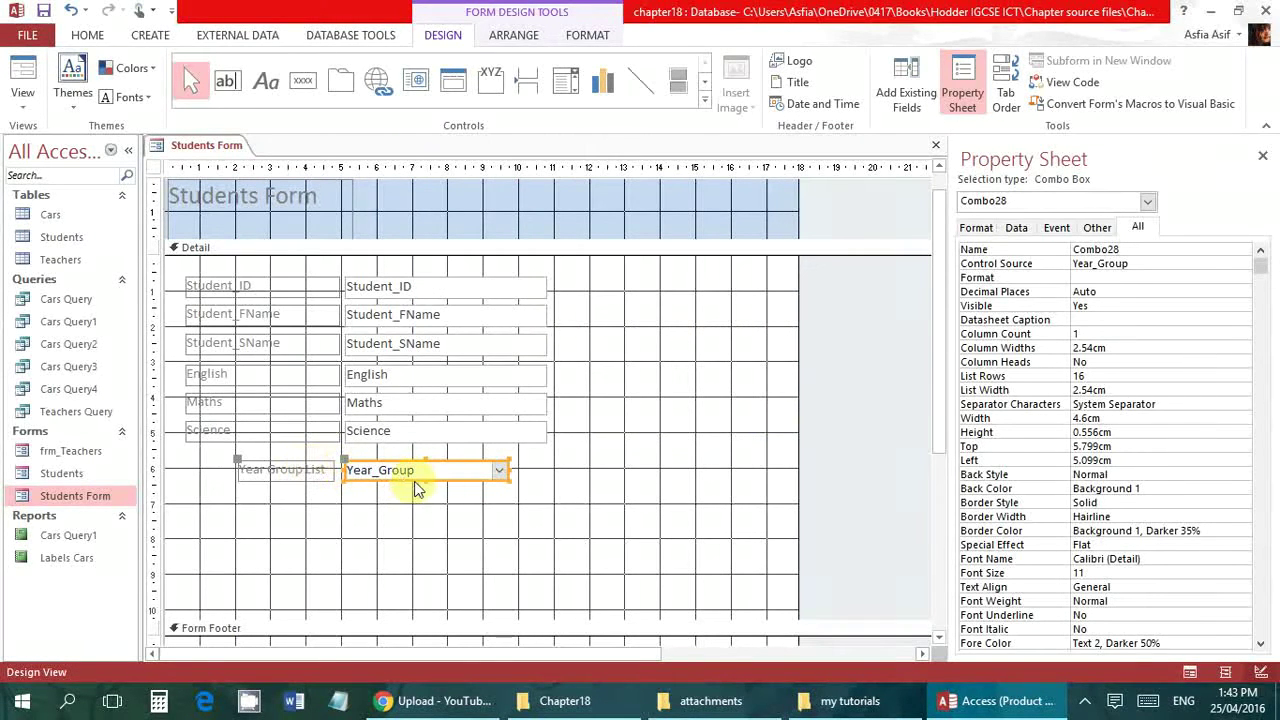
pyautogui.click(421, 512)
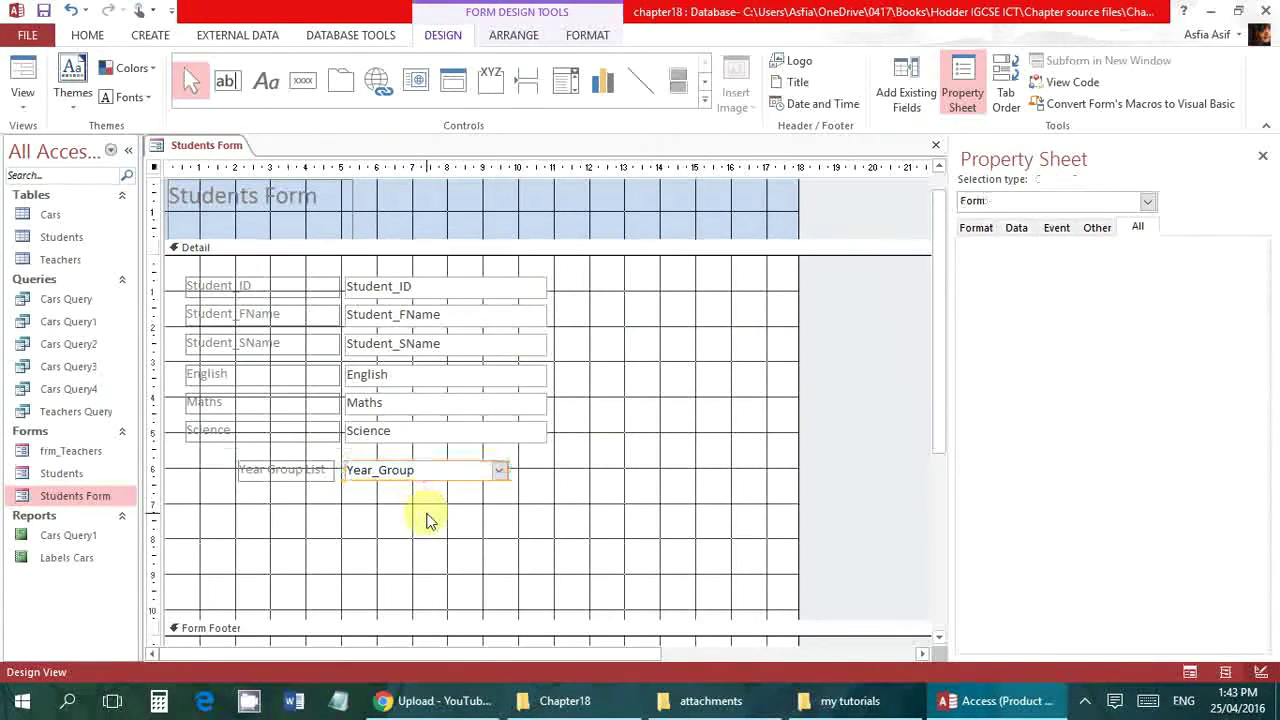
pyautogui.rightClick(225, 145)
pyautogui.click(237, 157)
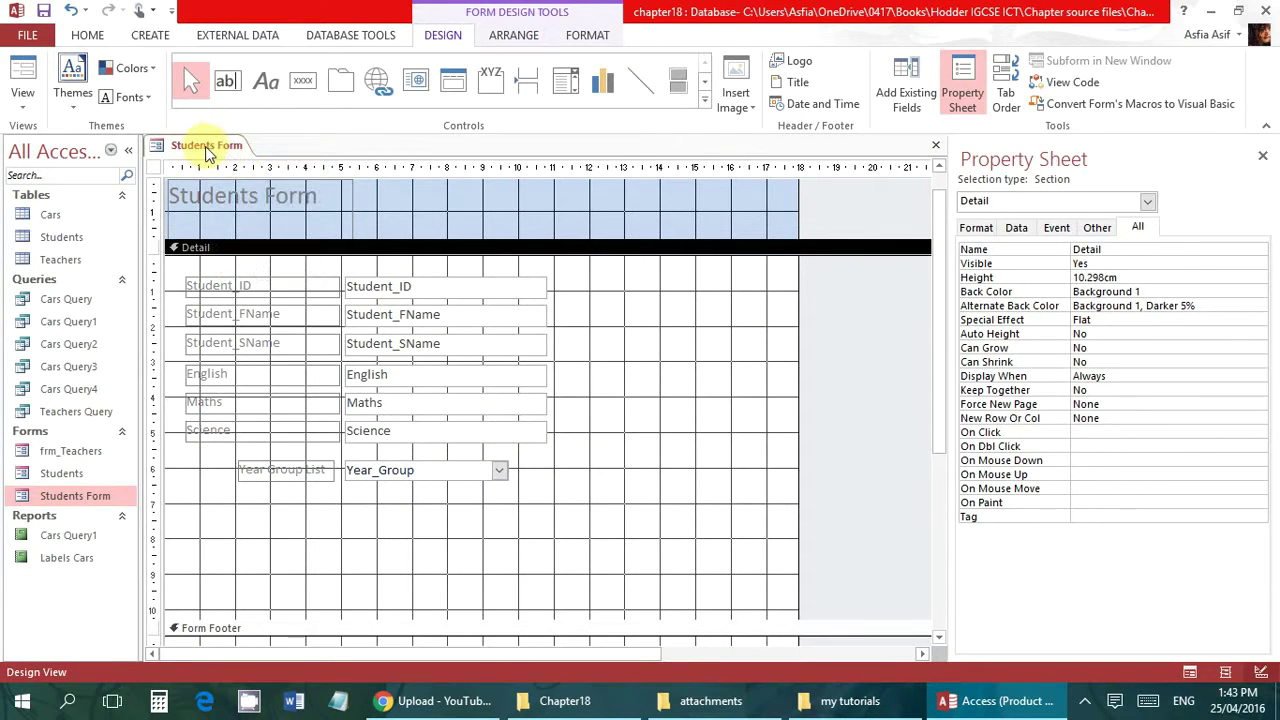
# Show the Students Form in Form View and go to record 11
pyautogui.rightClick(208, 146)
pyautogui.click(283, 232)
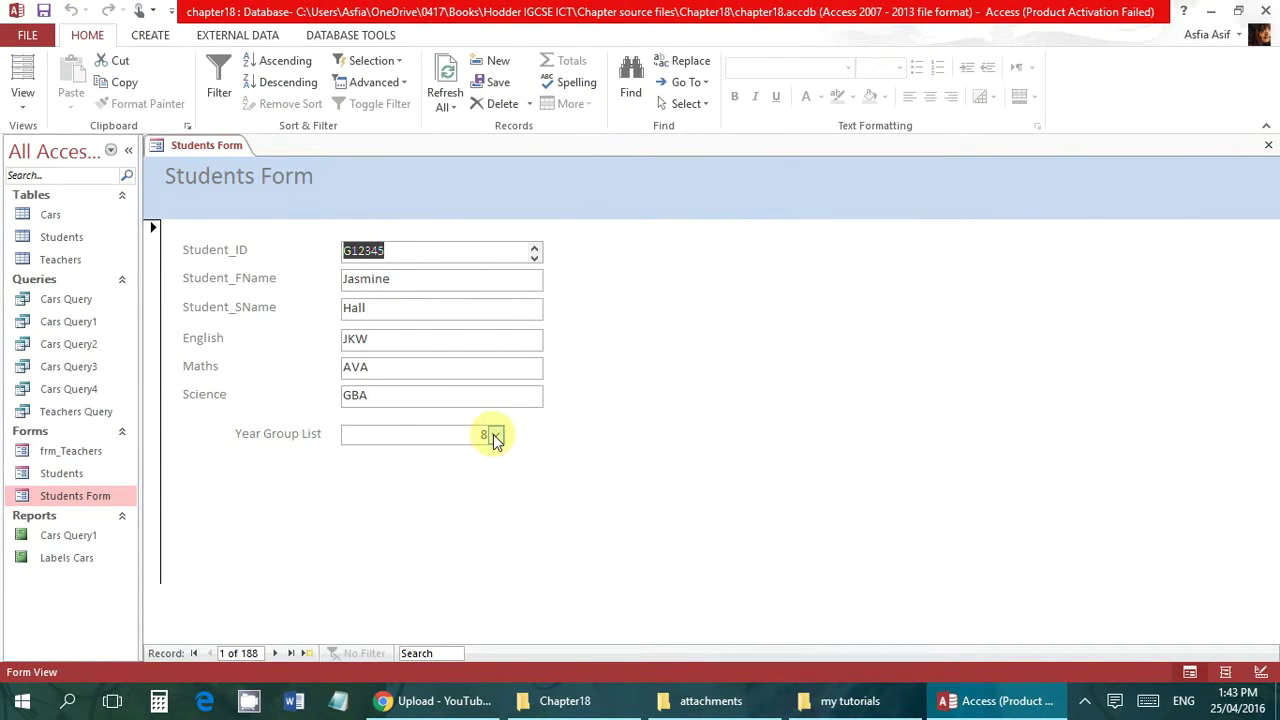
pyautogui.click(276, 655)
pyautogui.click(276, 655)
pyautogui.click(276, 655)
pyautogui.click(276, 655)
pyautogui.click(276, 655)
pyautogui.click(276, 655)
pyautogui.click(276, 655)
pyautogui.click(276, 655)
pyautogui.click(276, 655)
pyautogui.click(276, 655)
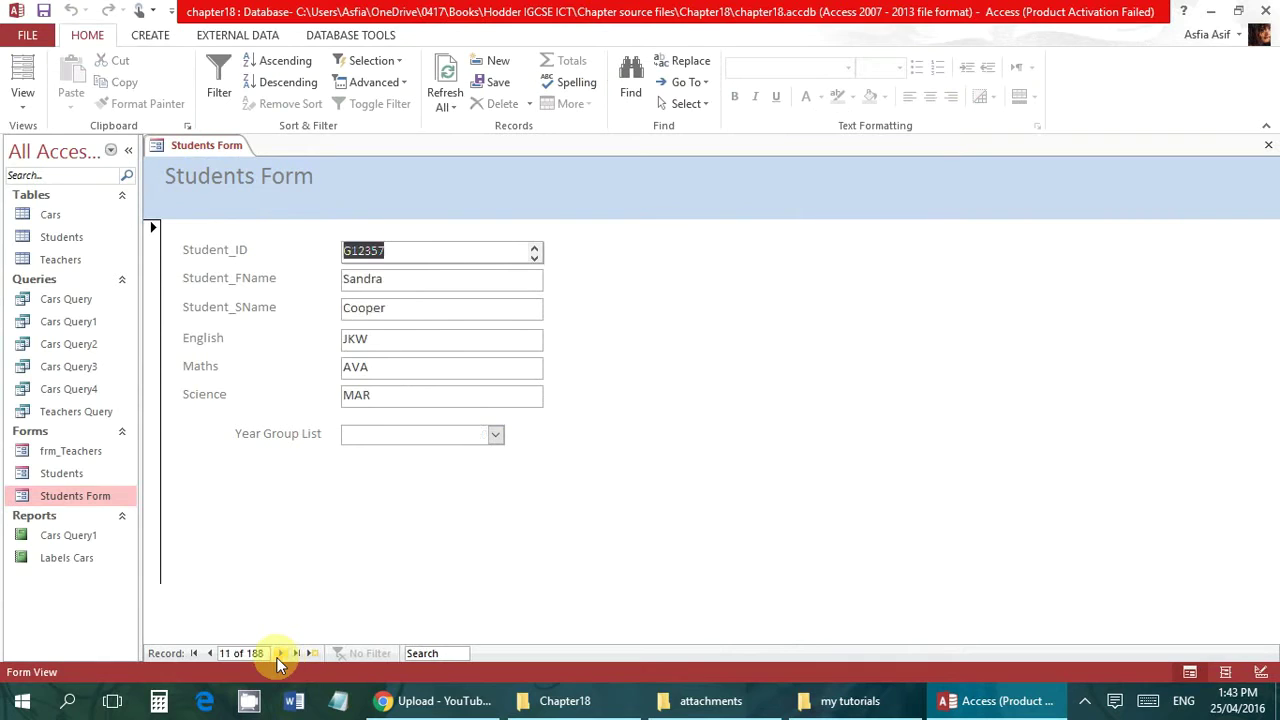
# Choose year group 7 for record 11 and year group 8 for record 12 from the Year Group List
pyautogui.click(497, 437)
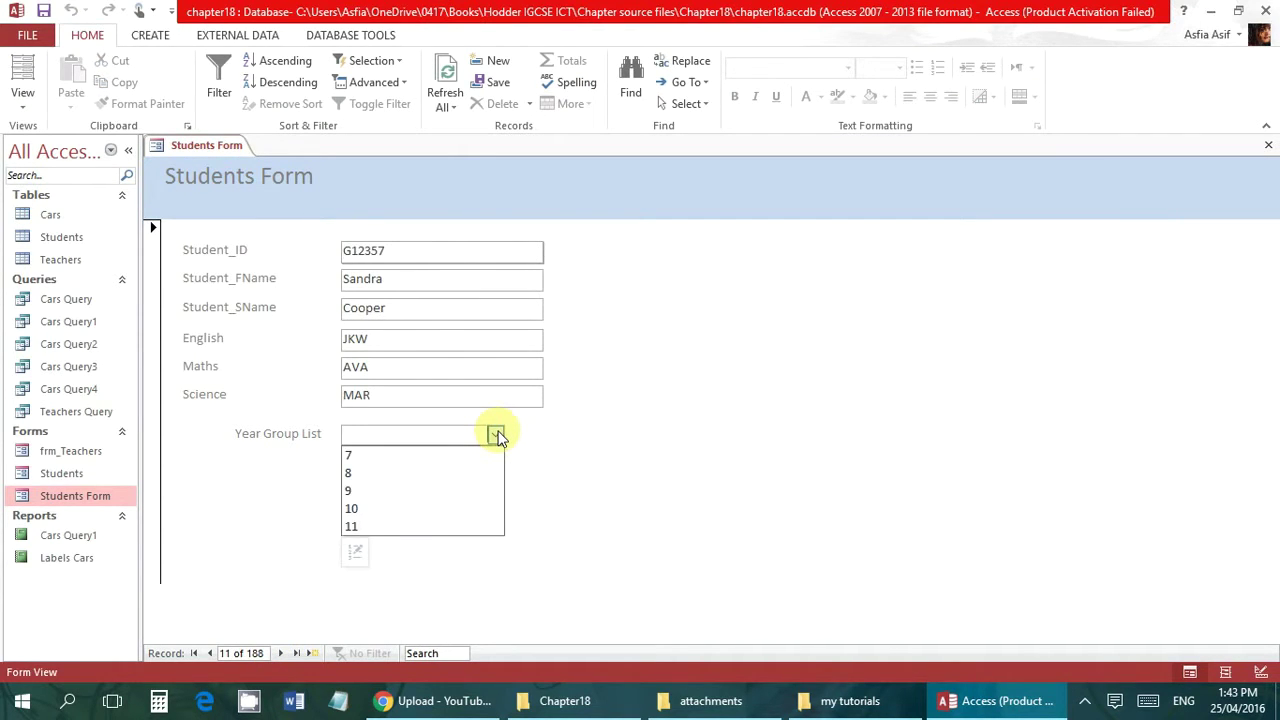
pyautogui.click(465, 457)
pyautogui.click(279, 653)
pyautogui.click(495, 437)
pyautogui.click(438, 469)
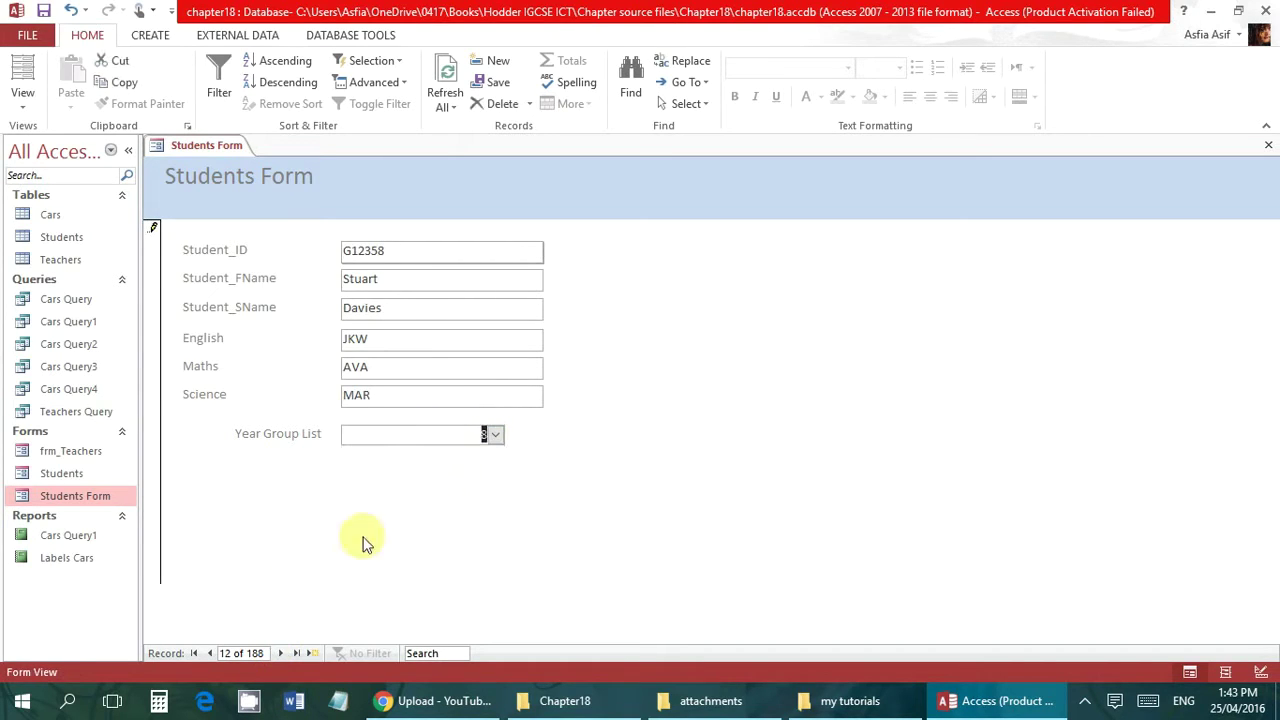
# Choose year group 9 for record 13 and 10 for record 14, and advance to record 15
pyautogui.click(281, 653)
pyautogui.click(496, 435)
pyautogui.click(443, 491)
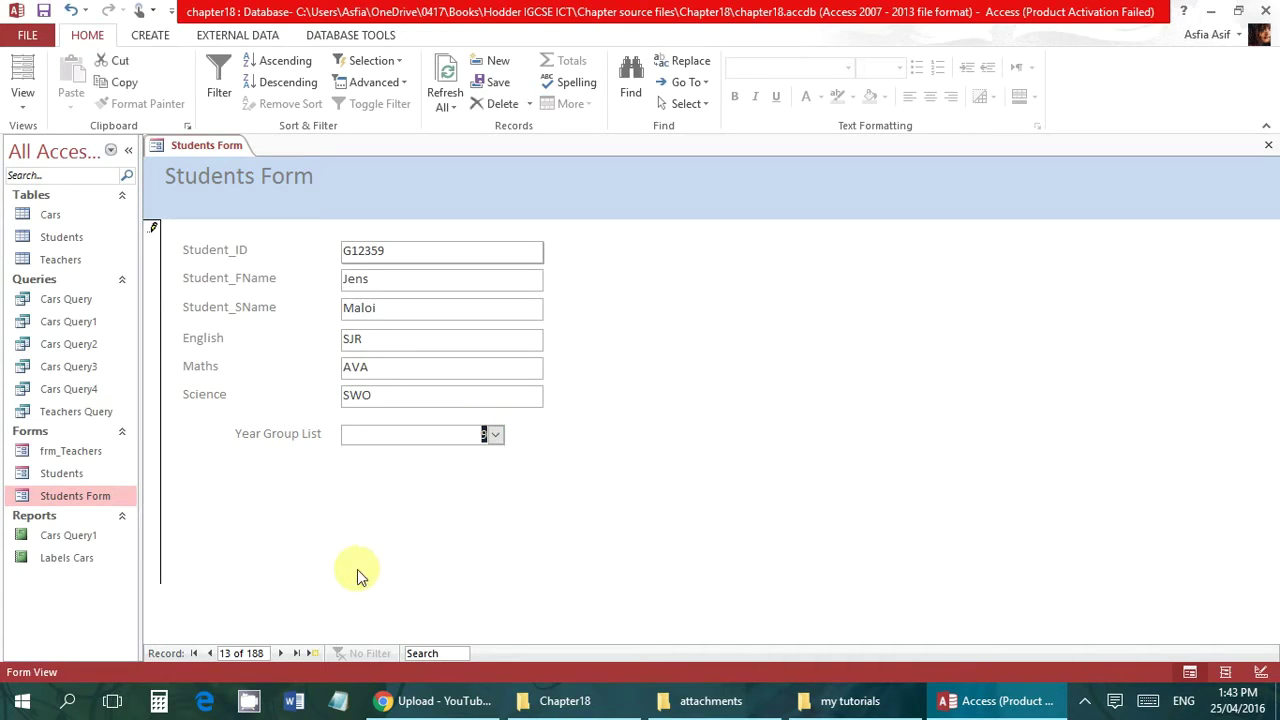
pyautogui.click(281, 653)
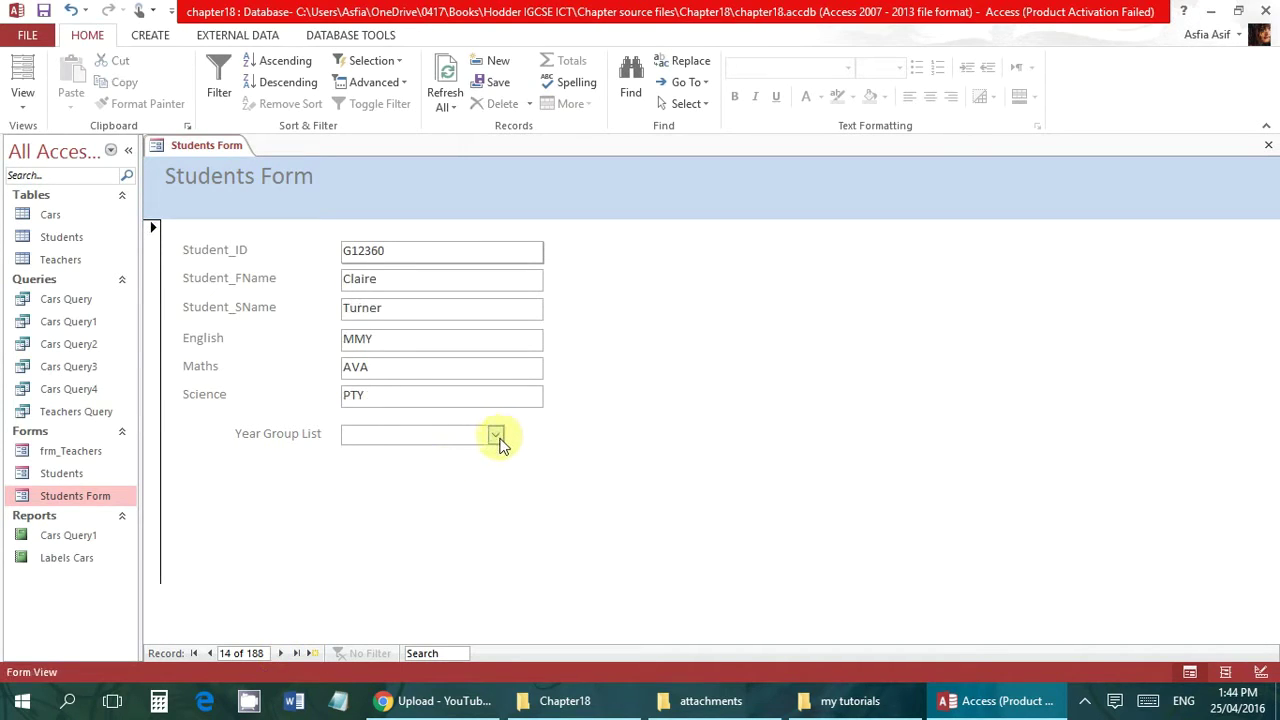
pyautogui.click(495, 434)
pyautogui.click(441, 510)
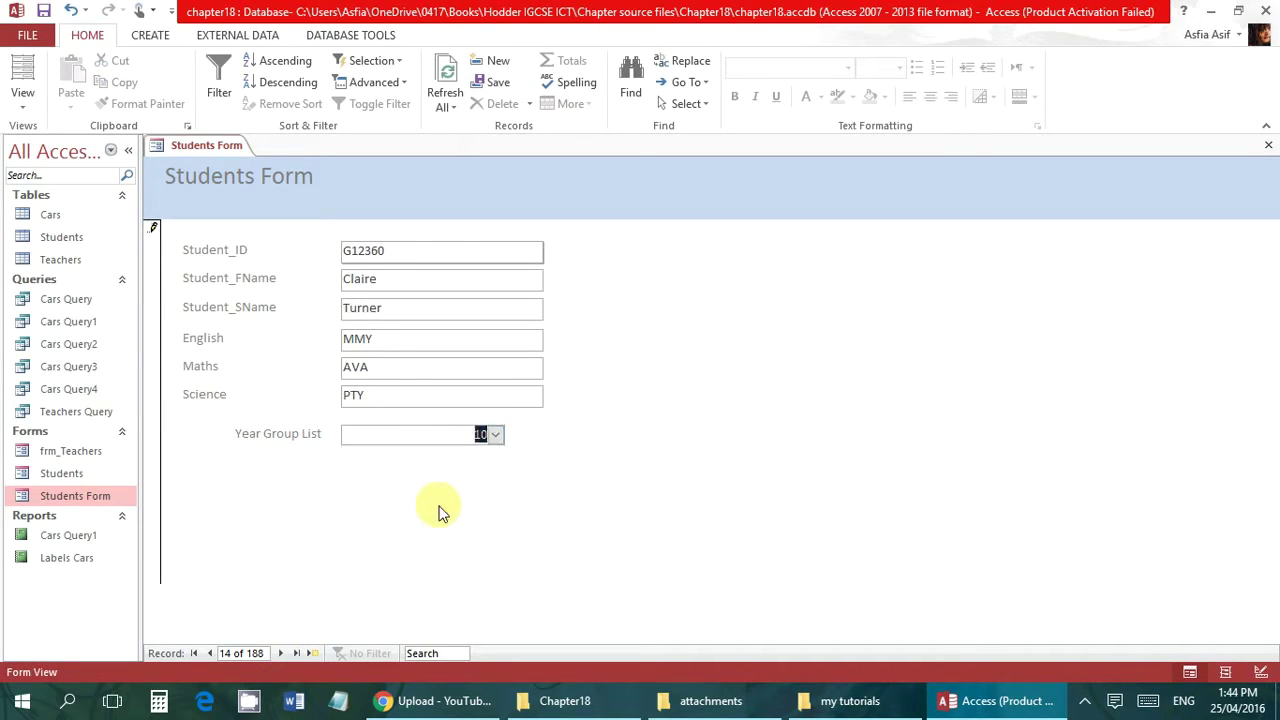
pyautogui.click(281, 653)
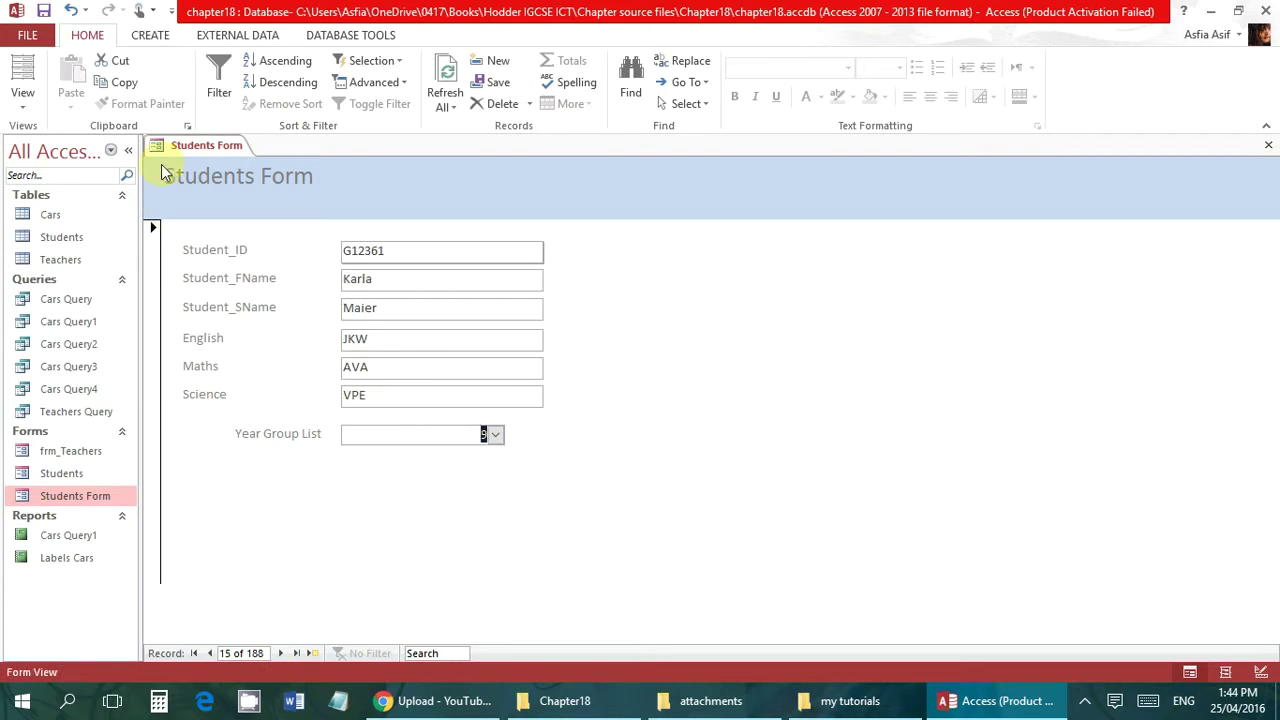
# Open the Students table and check the Year_Group values stored for records 11 to 14
pyautogui.click(86, 243)
pyautogui.doubleClick(86, 243)
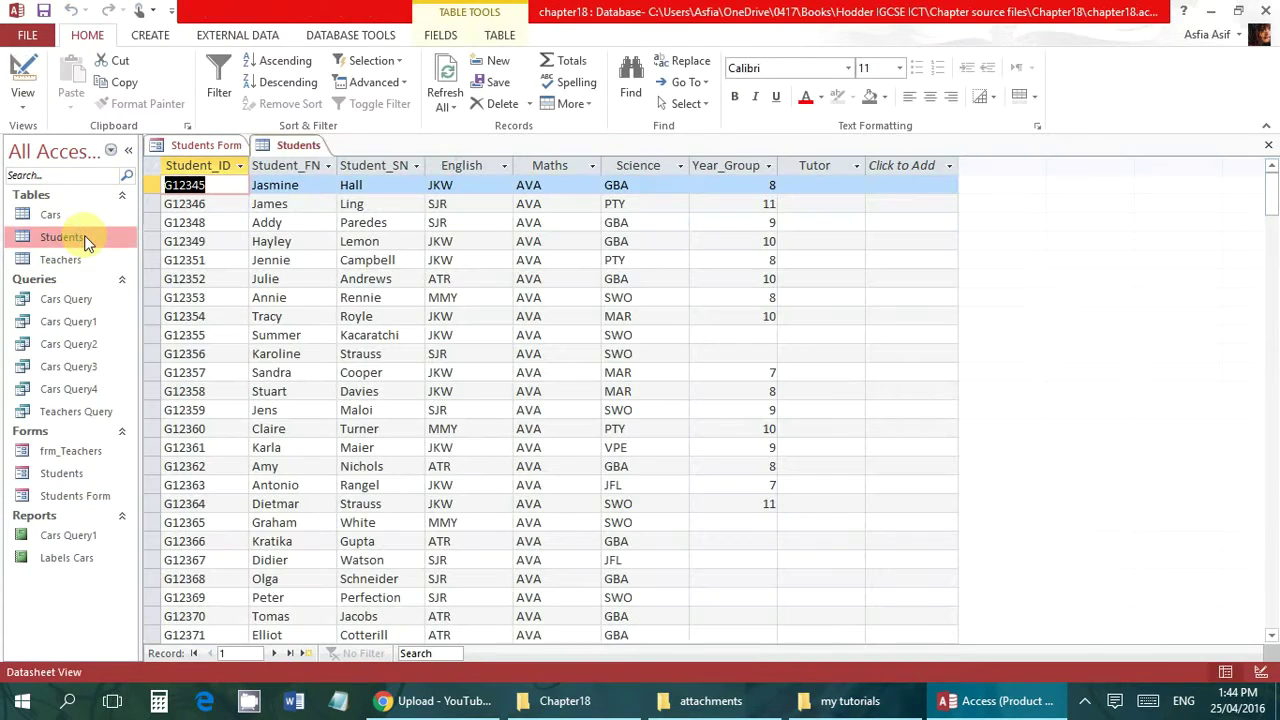
pyautogui.click(745, 368)
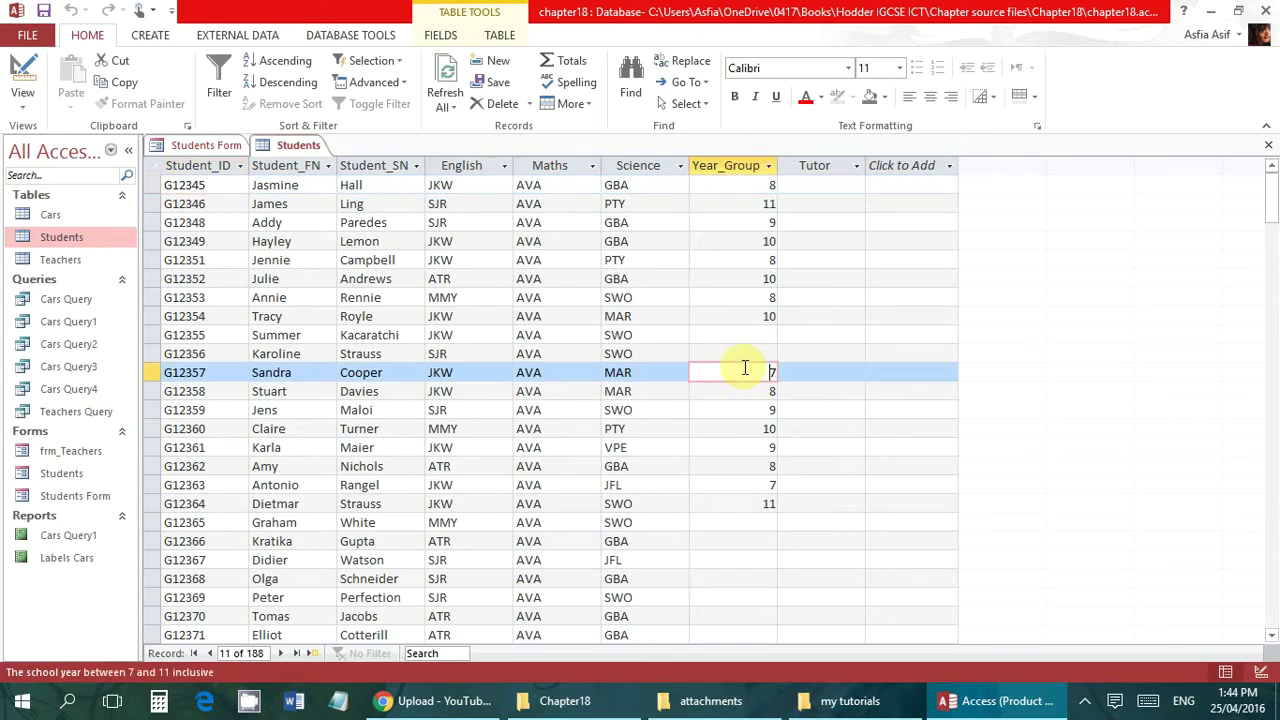
pyautogui.click(744, 432)
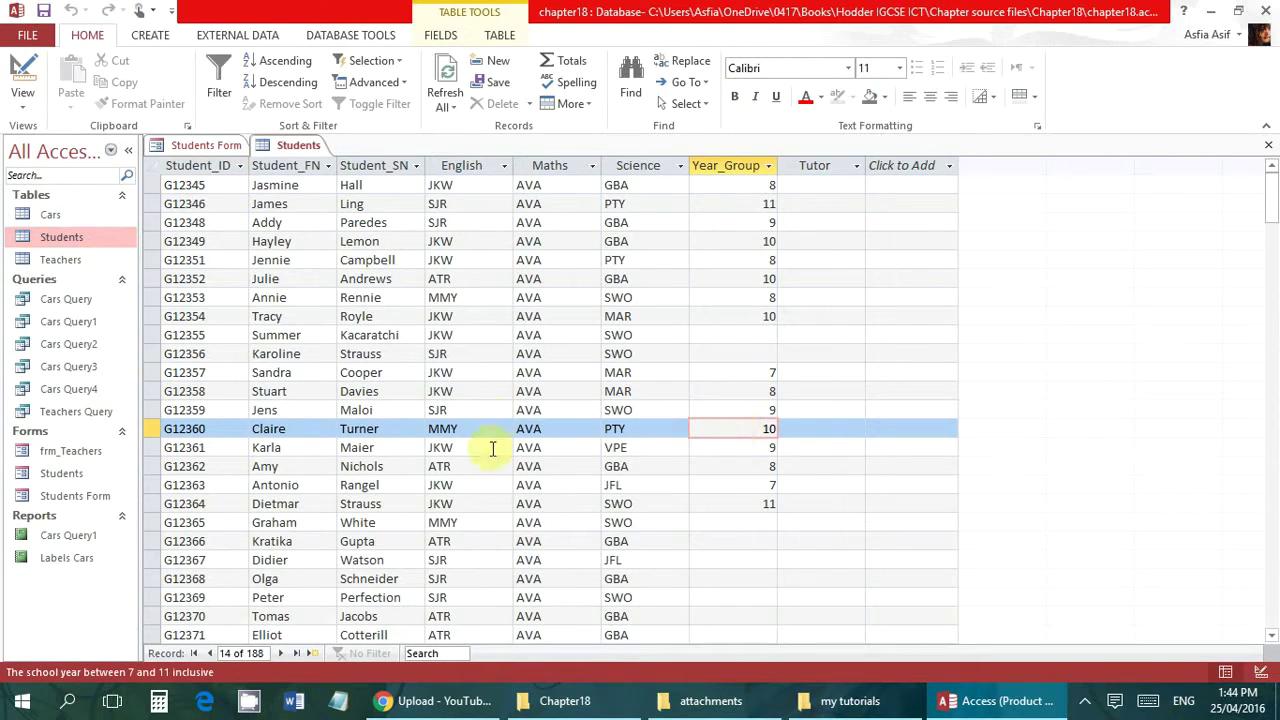
pyautogui.click(733, 375)
pyautogui.press('Down')
pyautogui.press('Down')
pyautogui.press('Down')
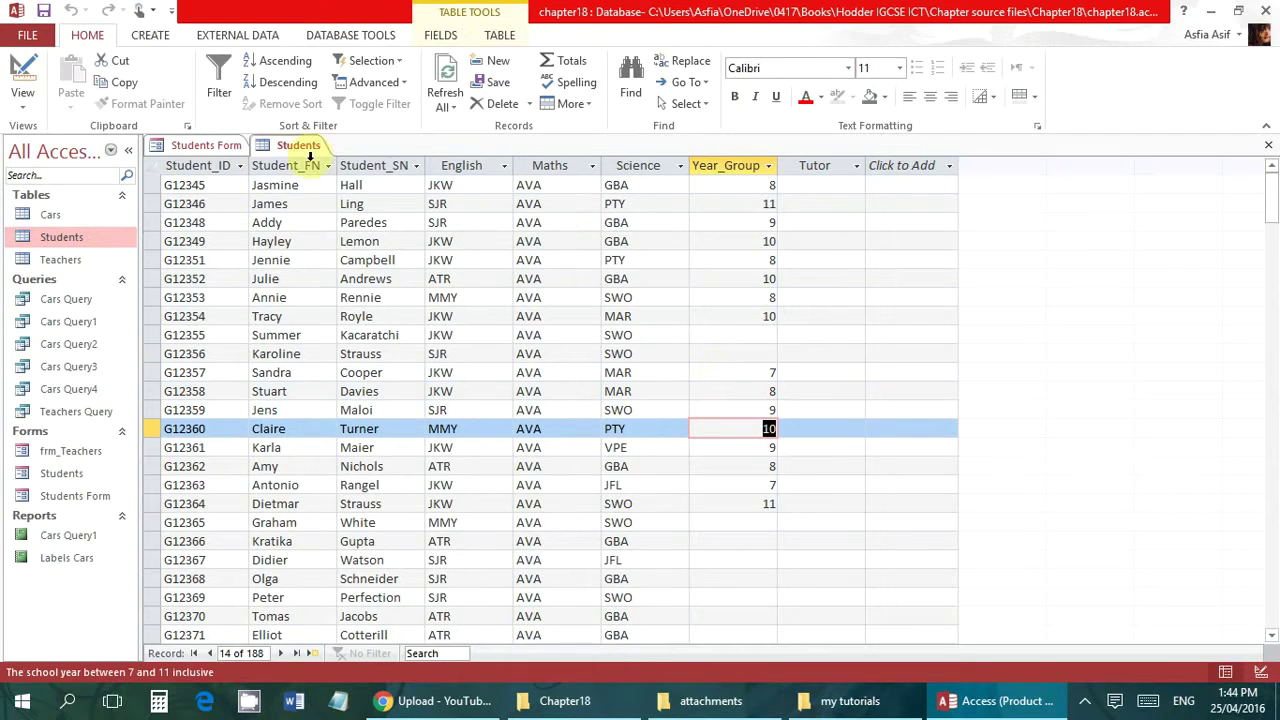
# Return to the Students Form and switch it to Design View
pyautogui.click(200, 146)
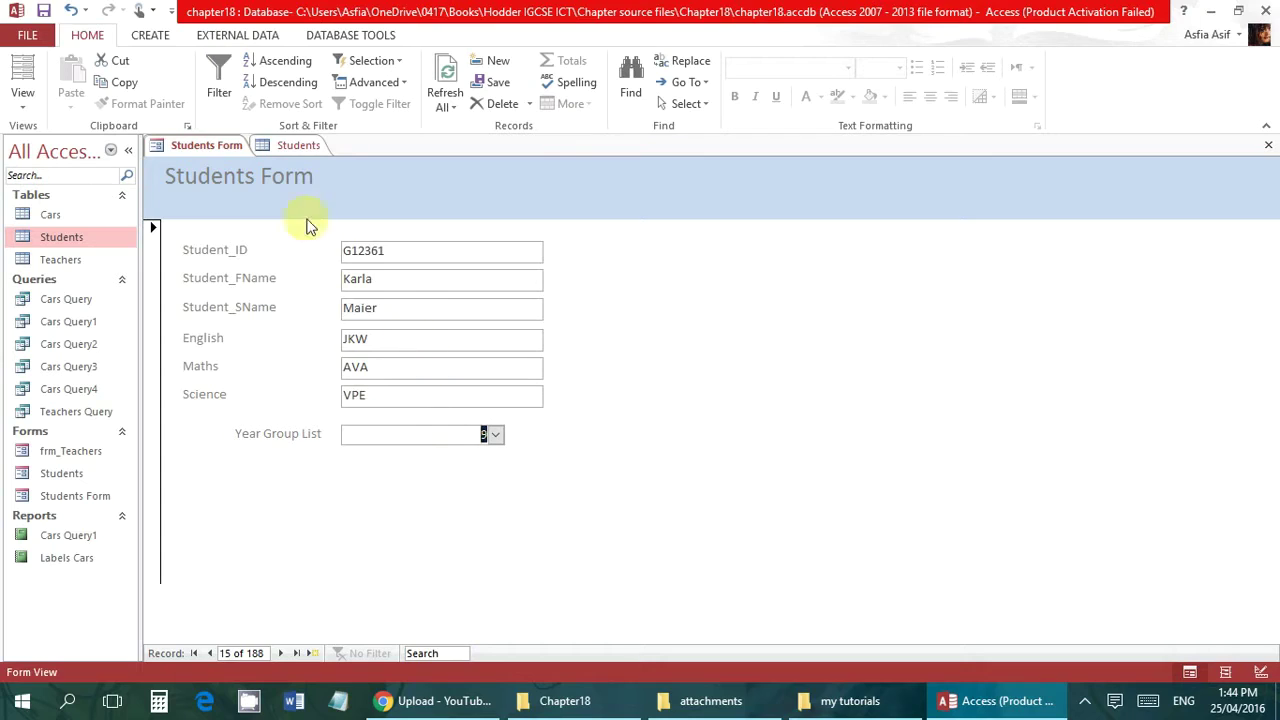
pyautogui.rightClick(210, 149)
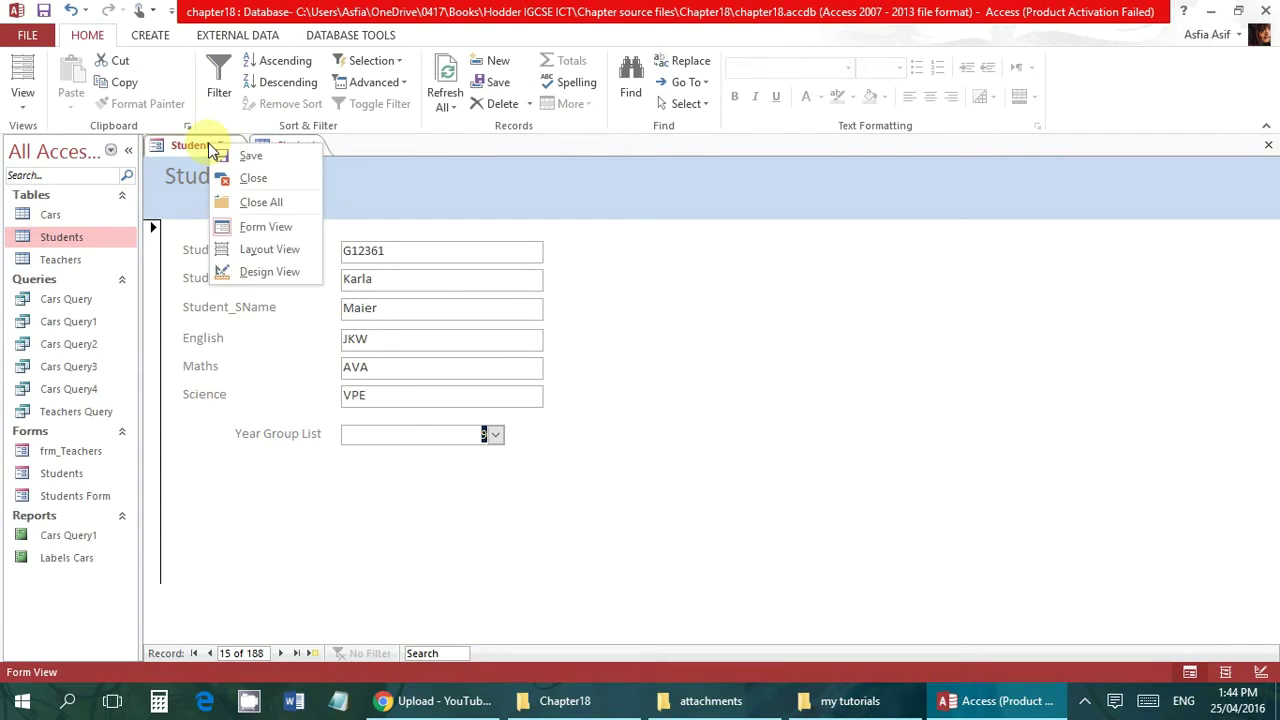
pyautogui.click(195, 150)
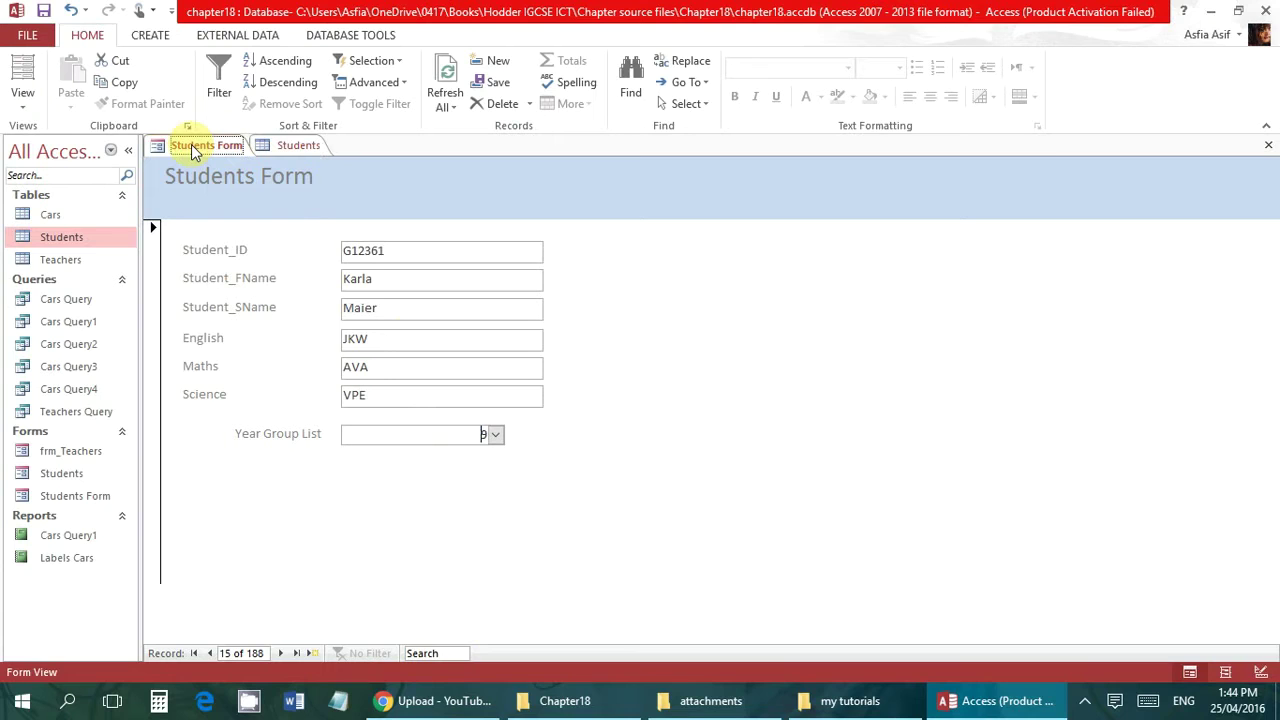
pyautogui.rightClick(195, 150)
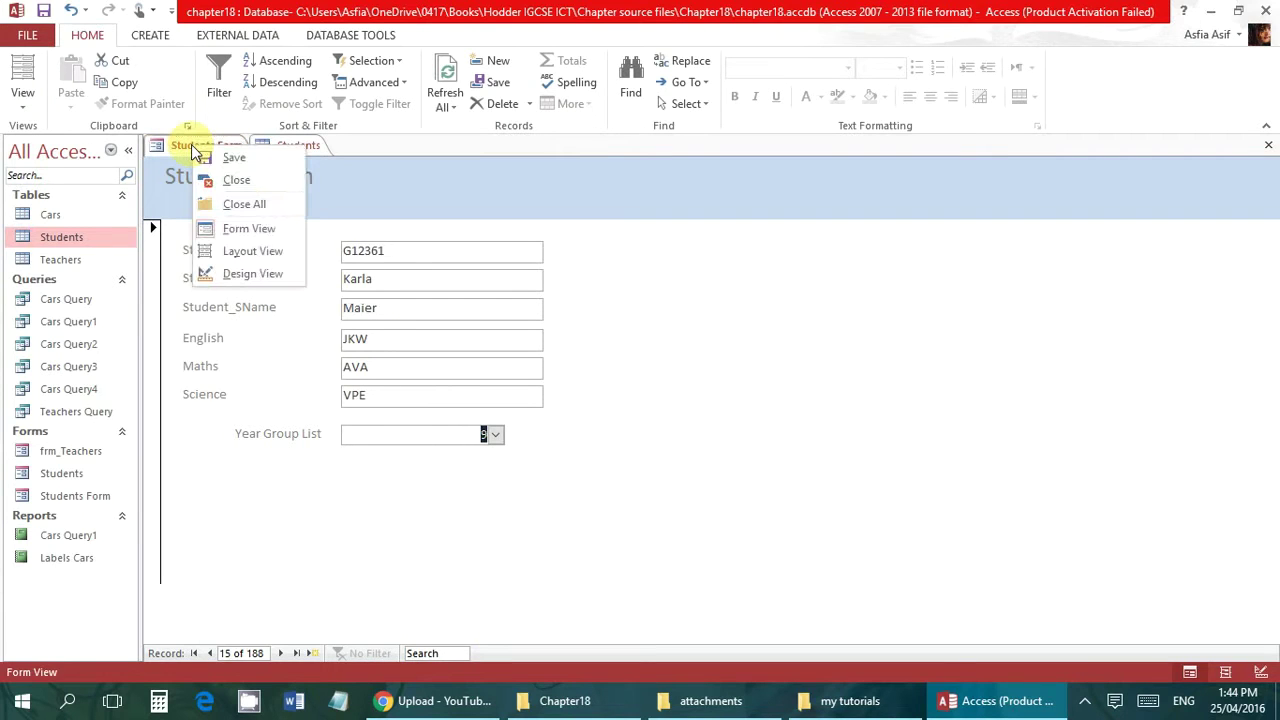
pyautogui.click(230, 276)
# Move the Year_Group combo box and its label up together, close beneath the Science field
pyautogui.moveTo(420, 530); pyautogui.dragTo(315, 483)
pyautogui.press('Up')
pyautogui.press('Up')
pyautogui.press('Up')
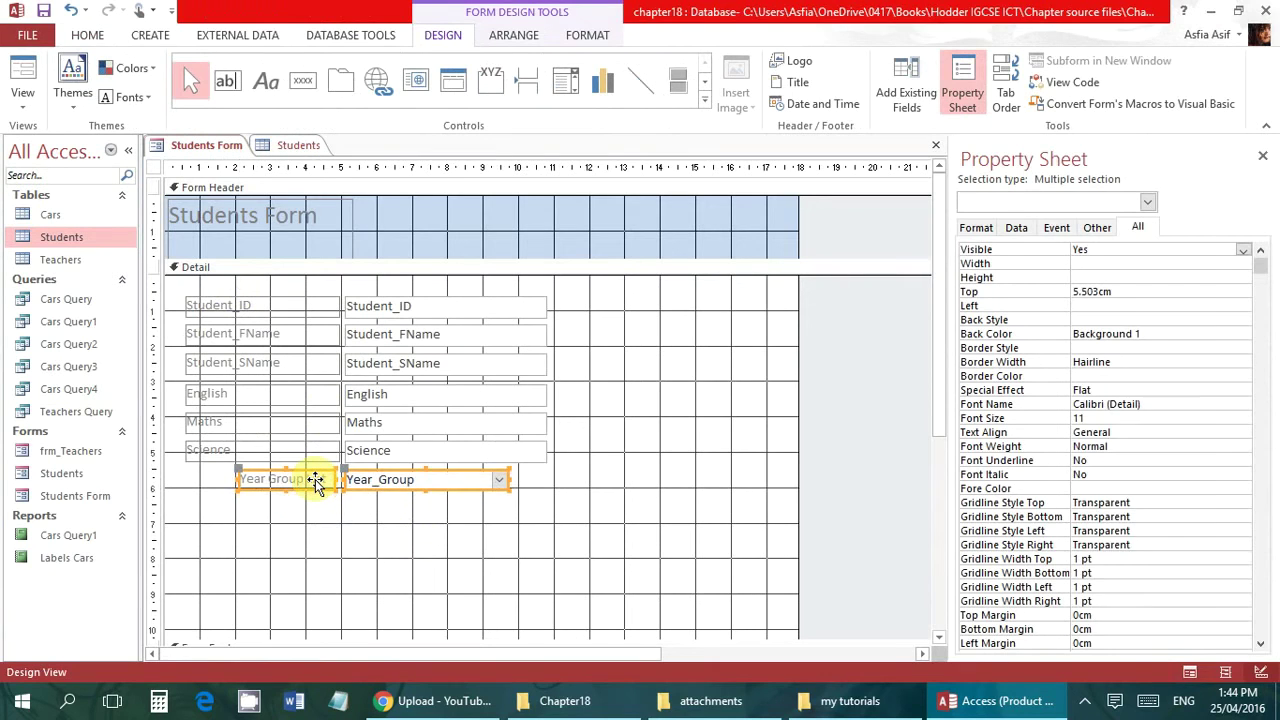
pyautogui.press('Up')
pyautogui.press('Up')
pyautogui.press('Up')
pyautogui.press('Up')
pyautogui.press('Up')
pyautogui.click(306, 524)
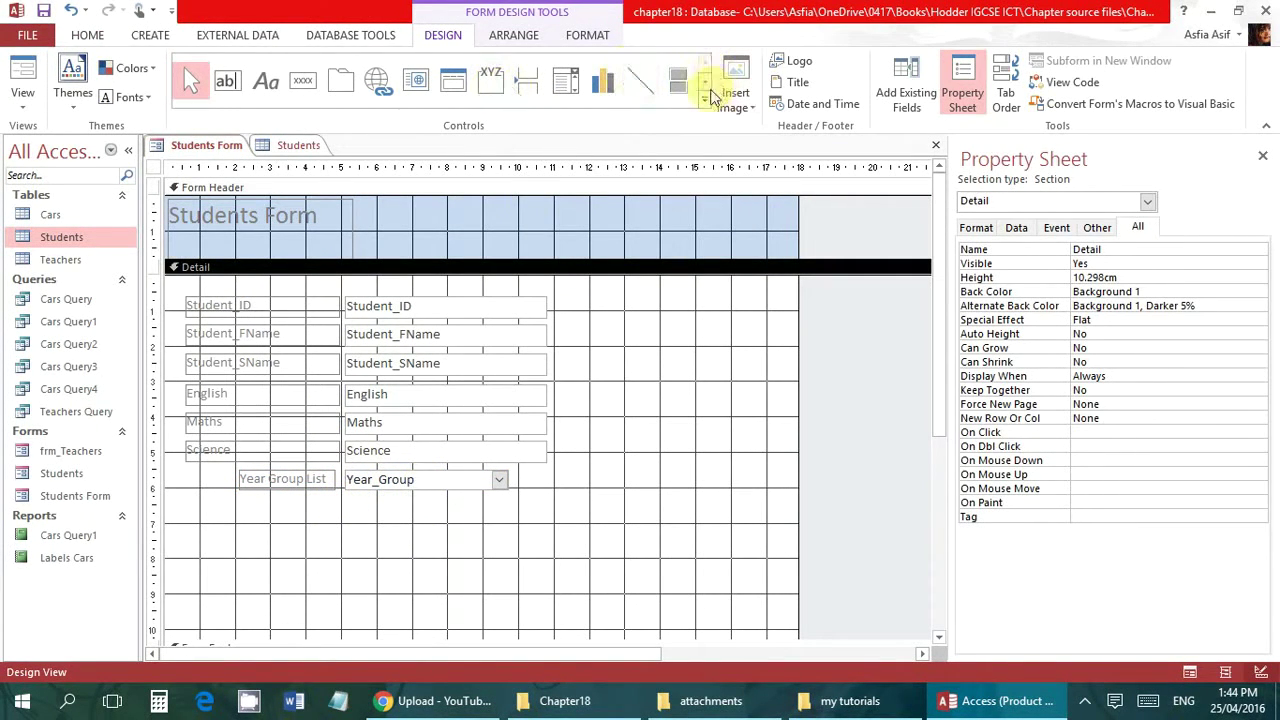
# Draw an option group about 7.3 cm wide and 3 cm high below the Year_Group combo box
pyautogui.click(704, 82)
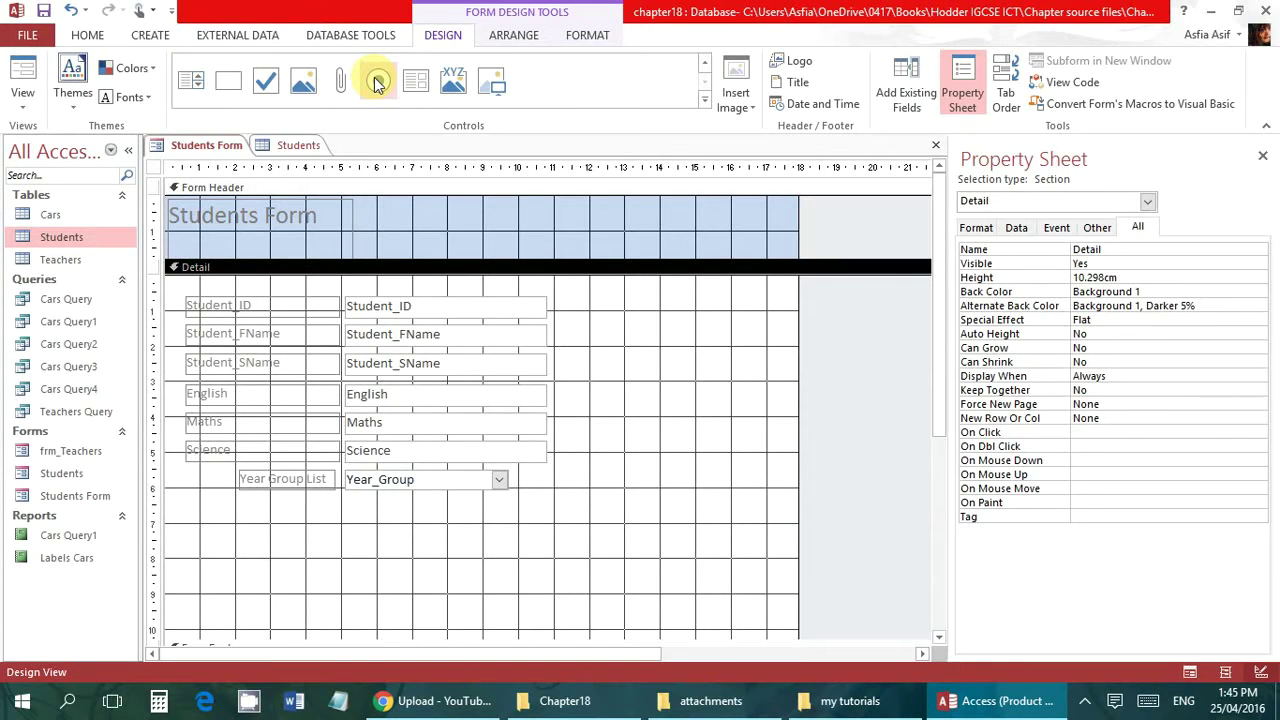
pyautogui.click(700, 58)
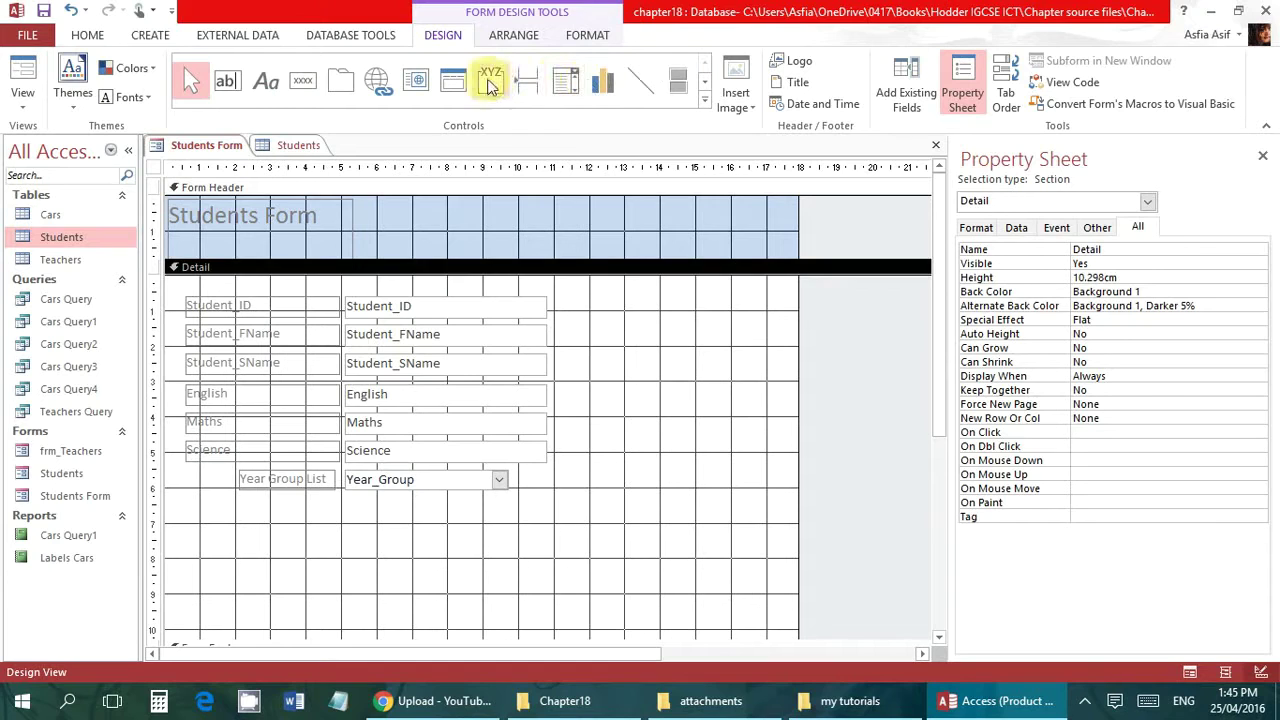
pyautogui.click(490, 79)
pyautogui.moveTo(224, 507); pyautogui.dragTo(486, 606)
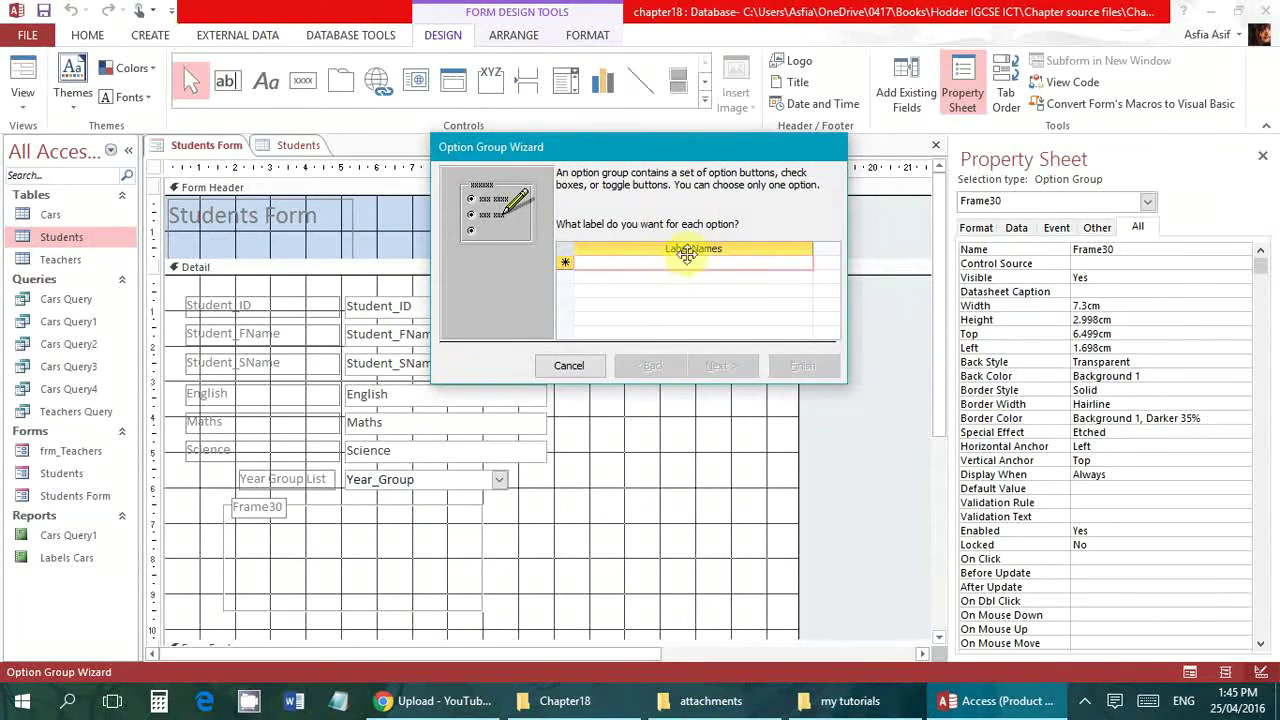
# Enter Year 7, Year 8, Year 9, 10 and 11 as the option labels and narrow the label column
pyautogui.write('Year 7')
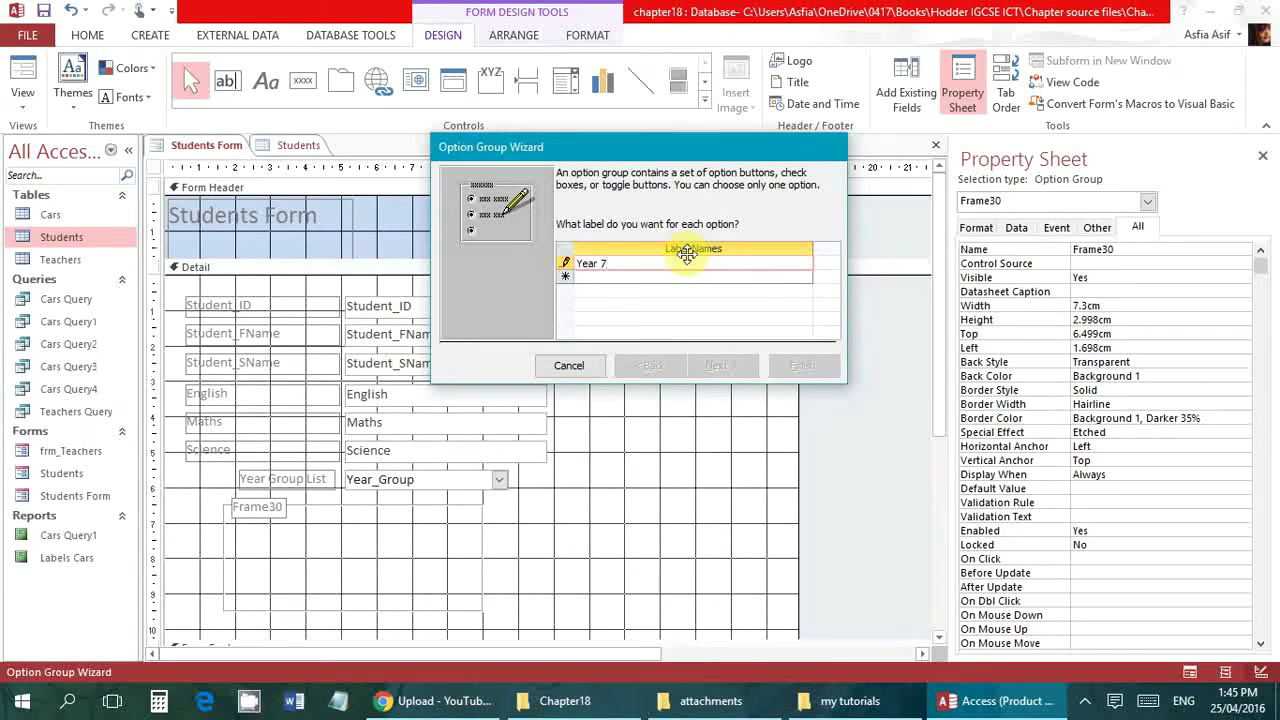
pyautogui.press('Return')
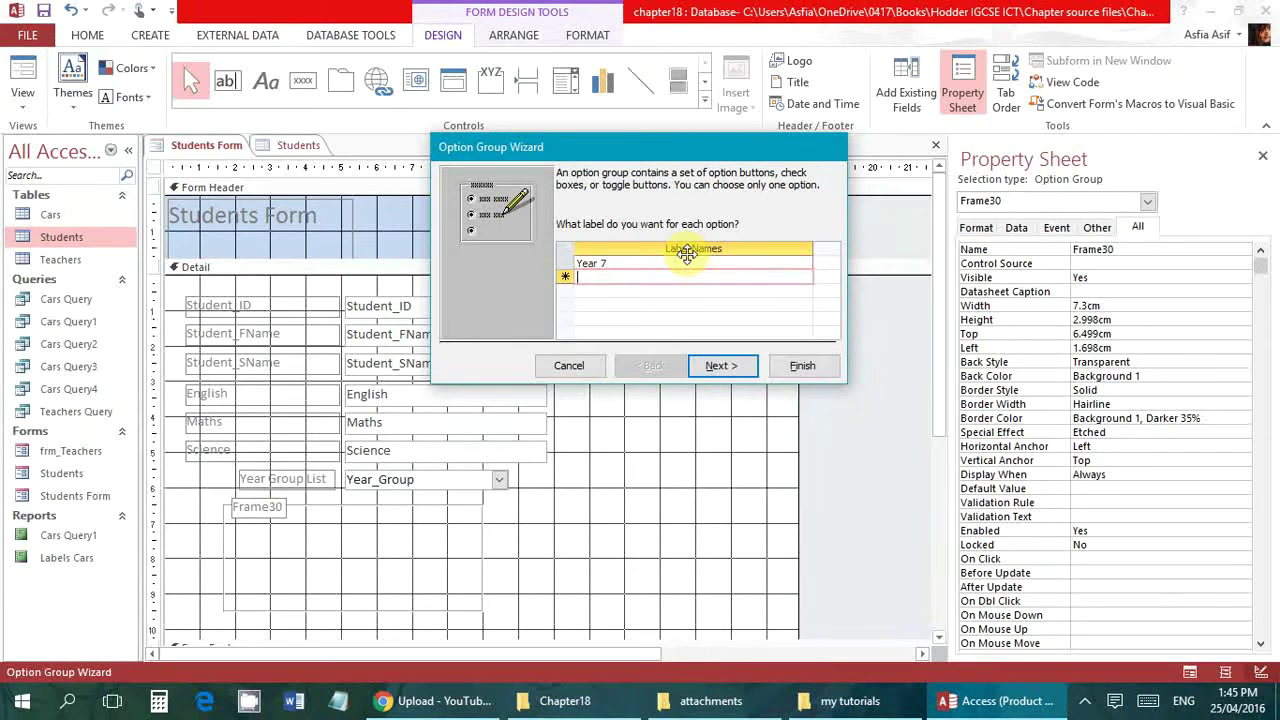
pyautogui.write('Year 8')
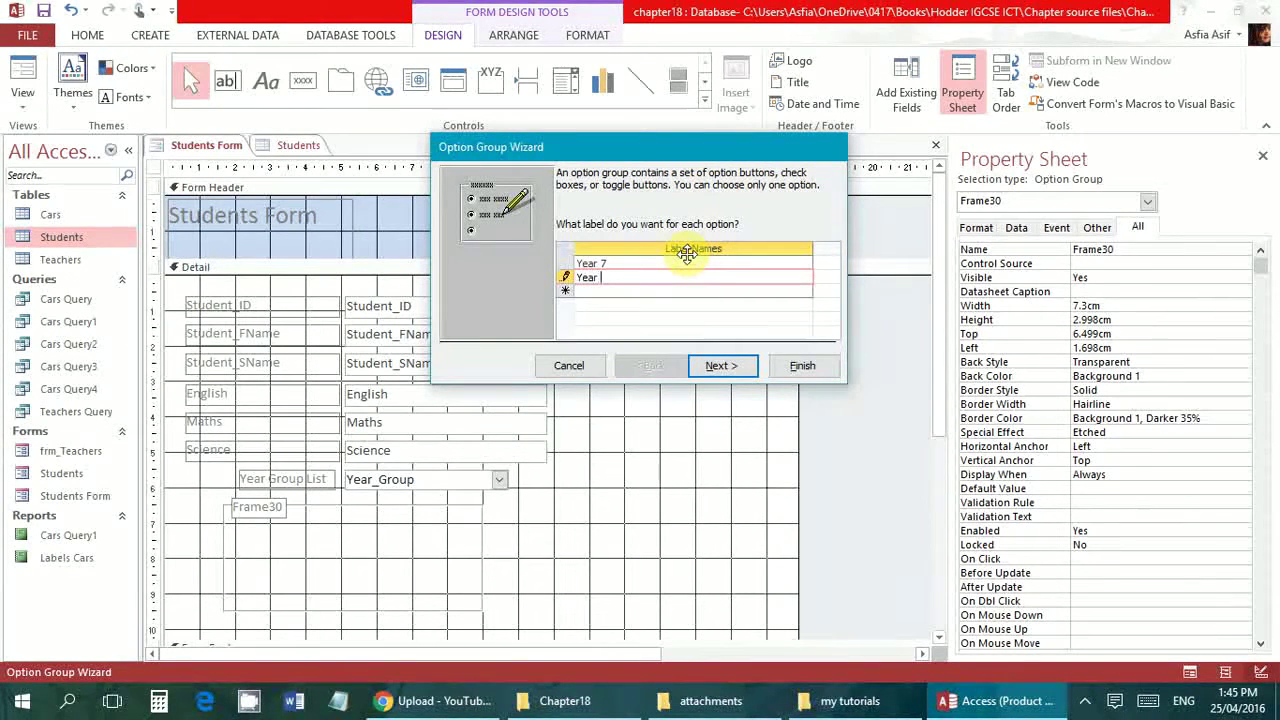
pyautogui.press('Return')
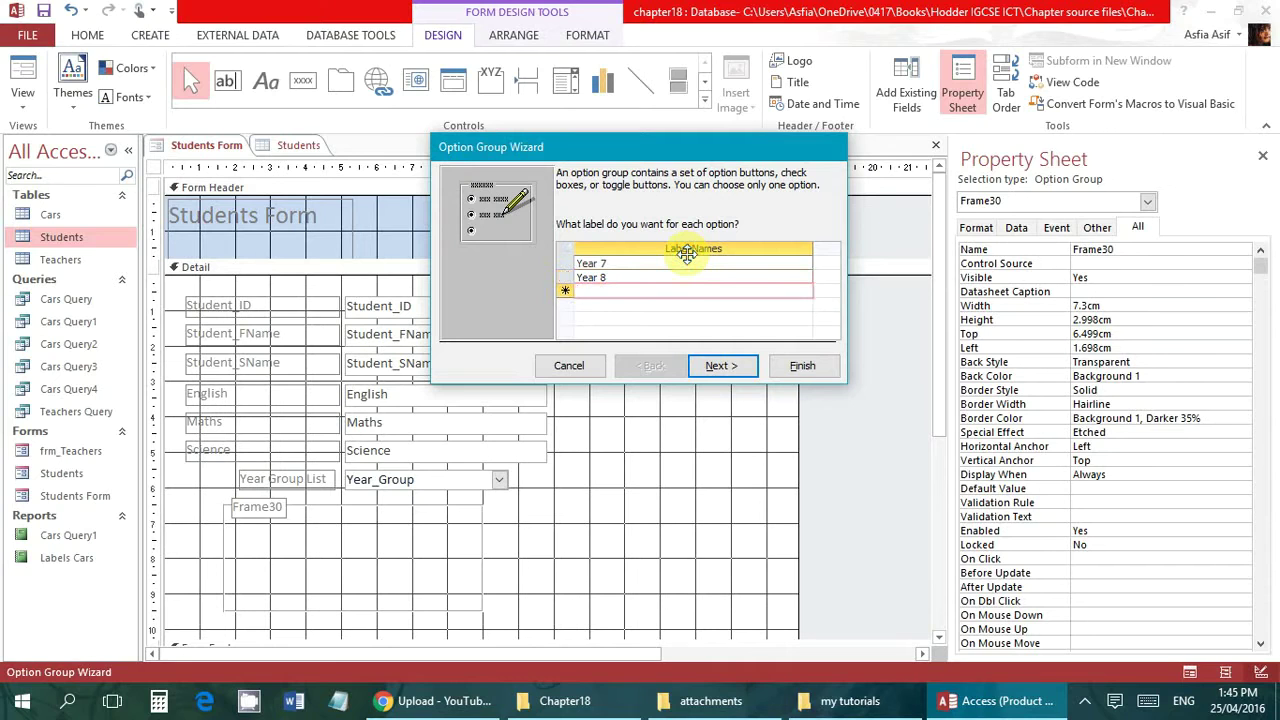
pyautogui.write('Year 9')
pyautogui.press('Return')
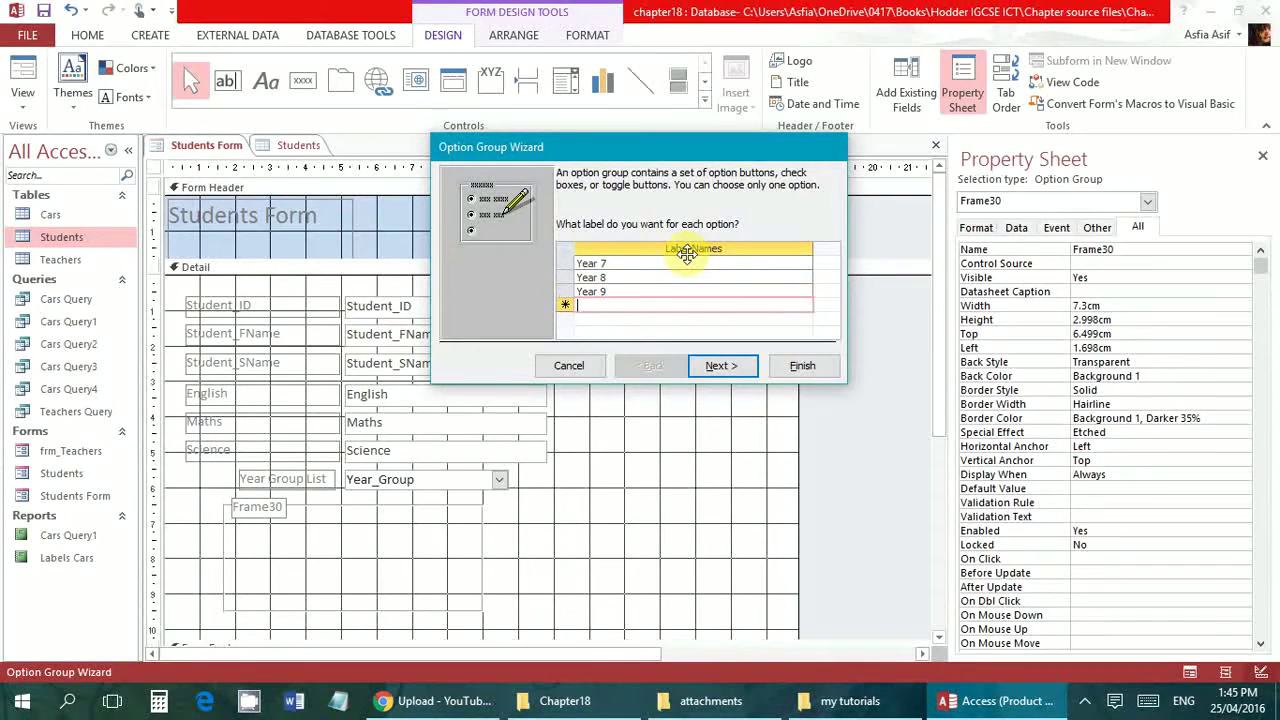
pyautogui.write('10')
pyautogui.press('Return')
pyautogui.write('11')
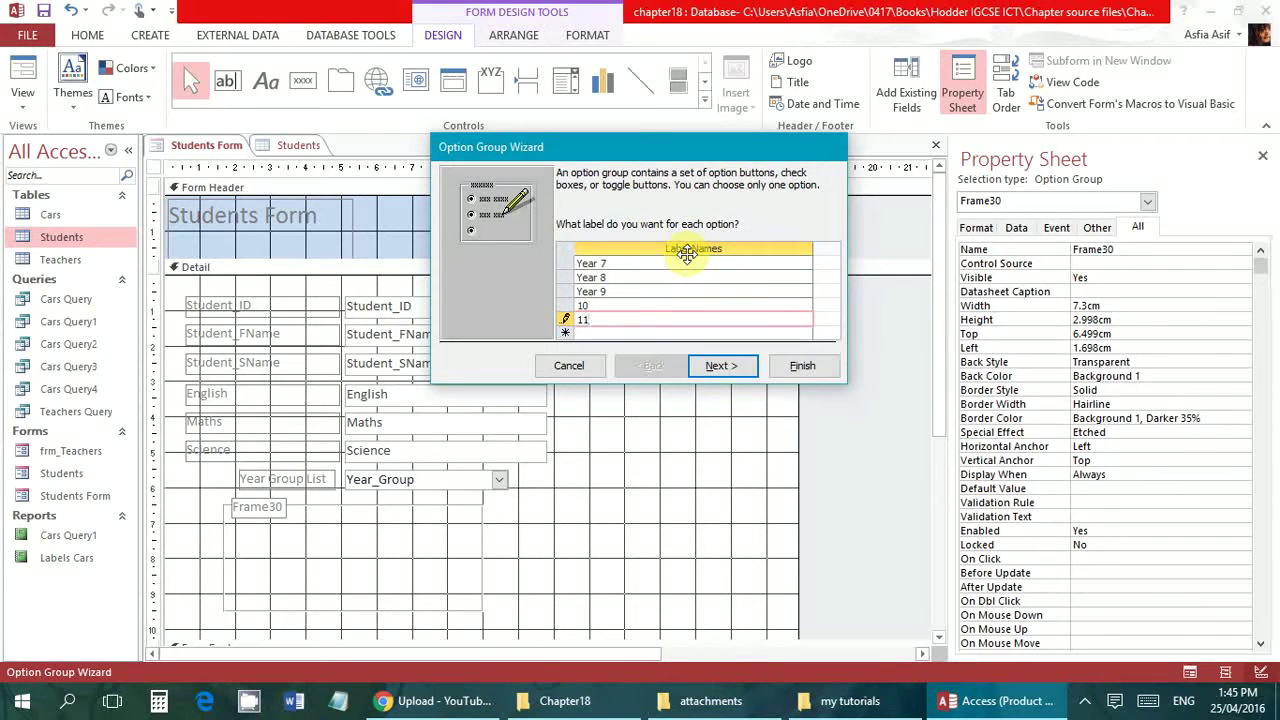
pyautogui.moveTo(811, 242); pyautogui.dragTo(677, 250)
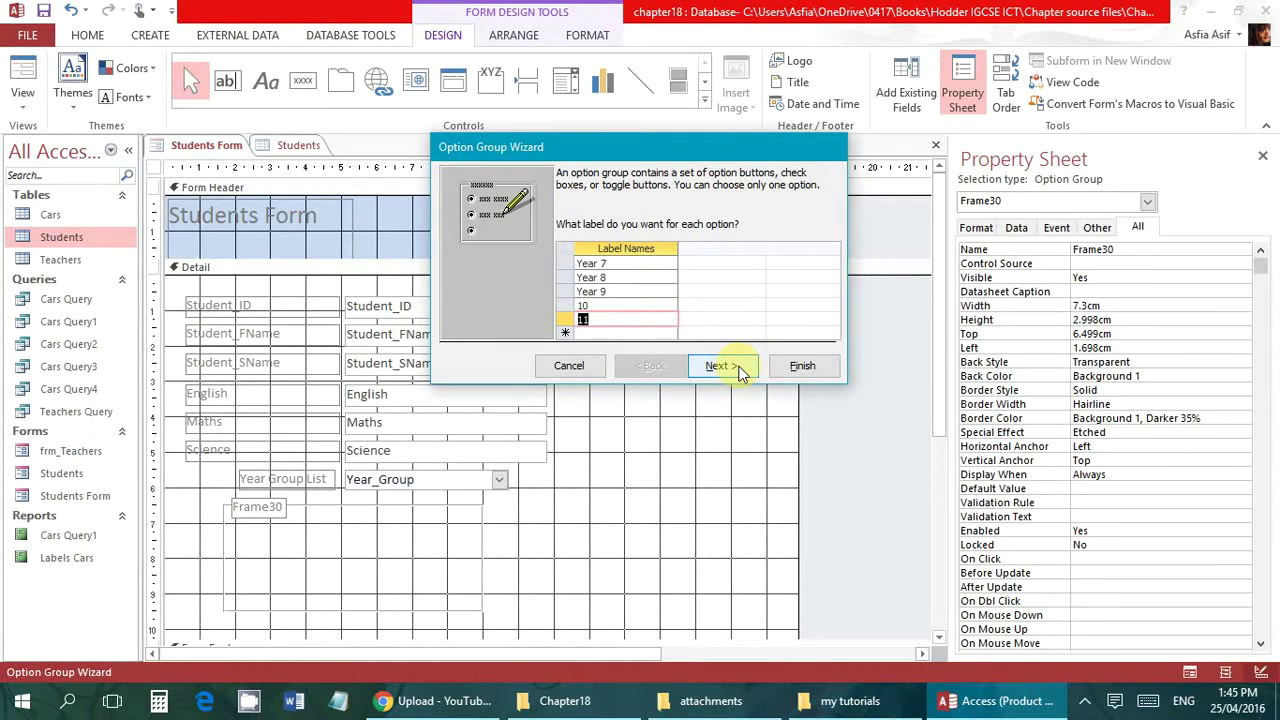
pyautogui.click(736, 366)
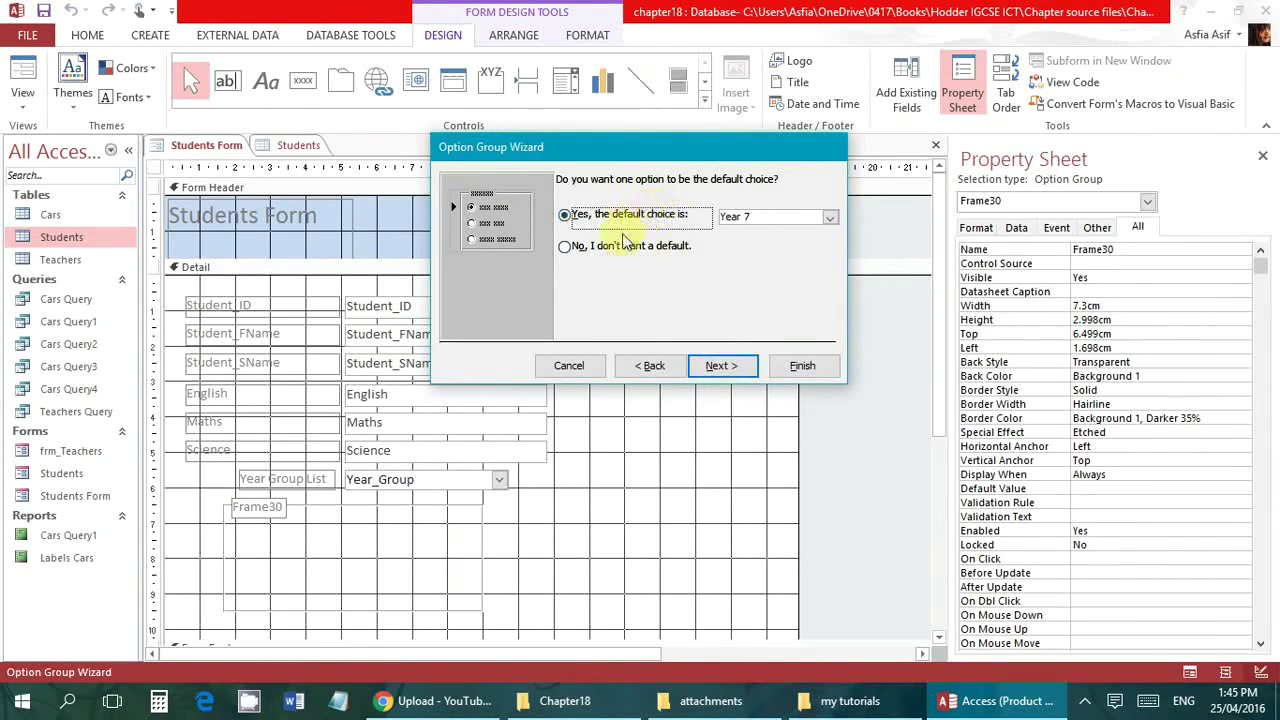
# Keep Year 7 as the default choice and assign the values 7, 8, 9, 10 and 11 to the five options
pyautogui.click(736, 366)
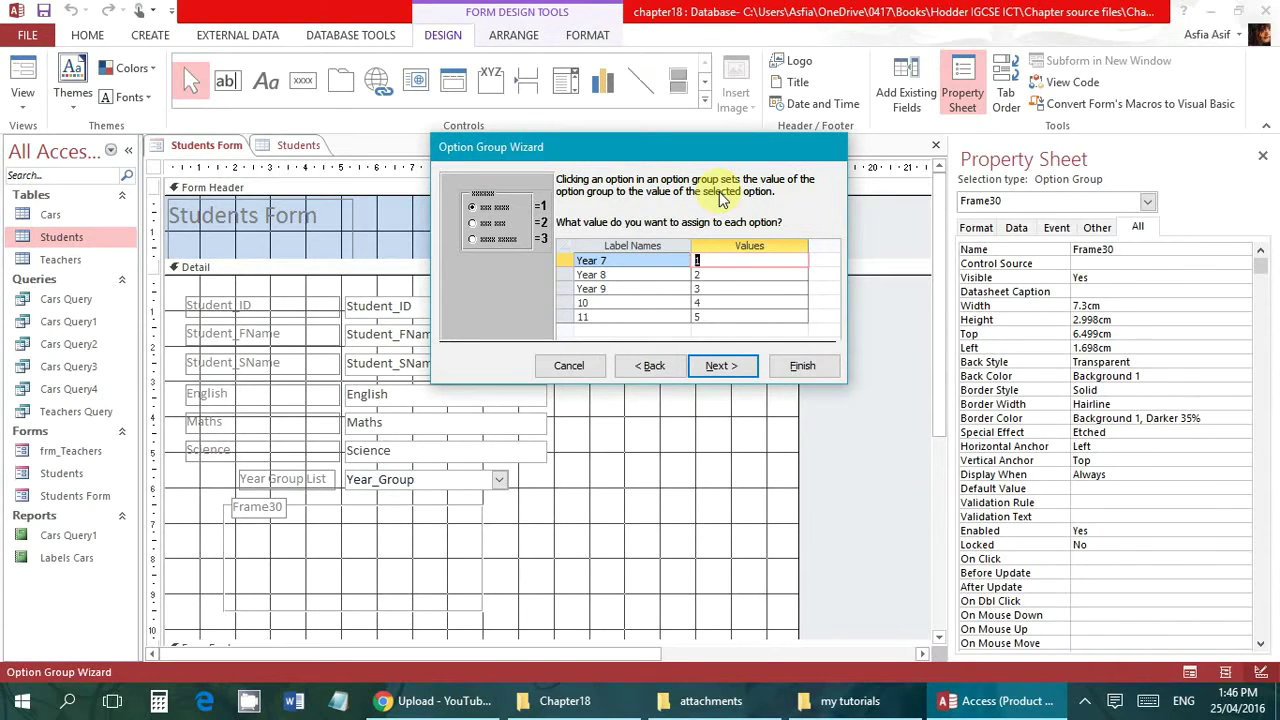
pyautogui.click(741, 262)
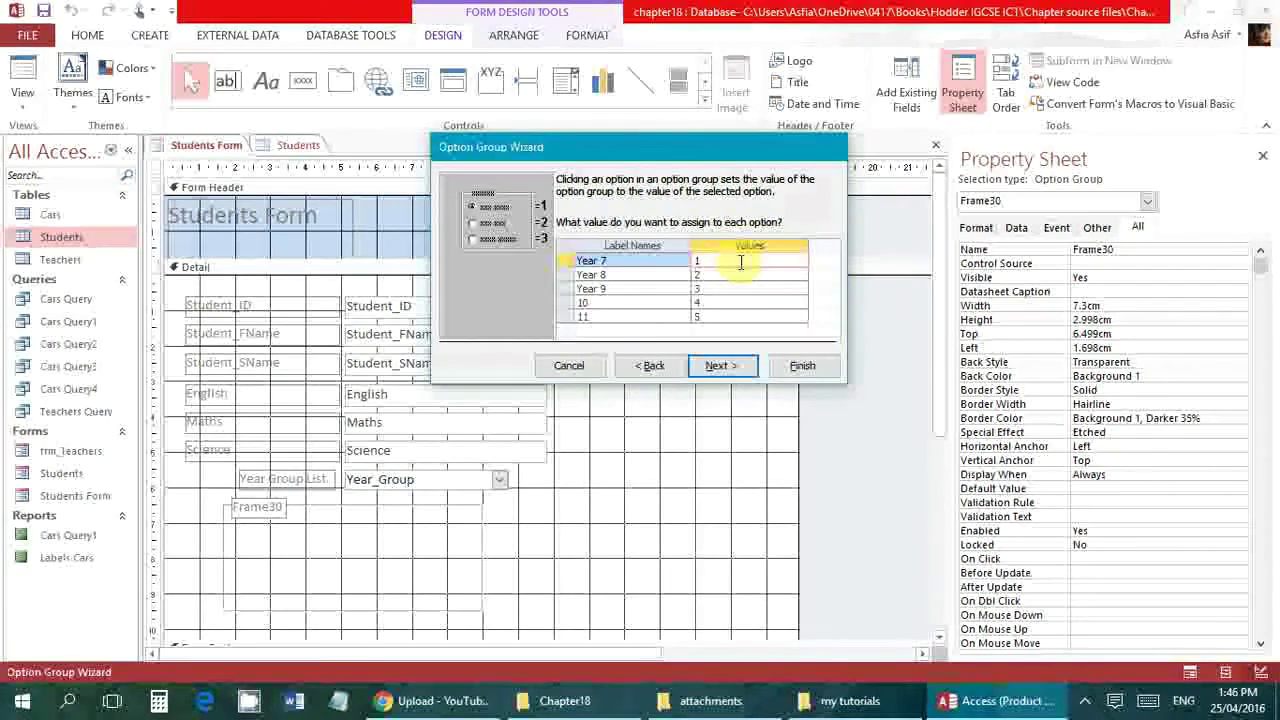
pyautogui.press('BackSpace')
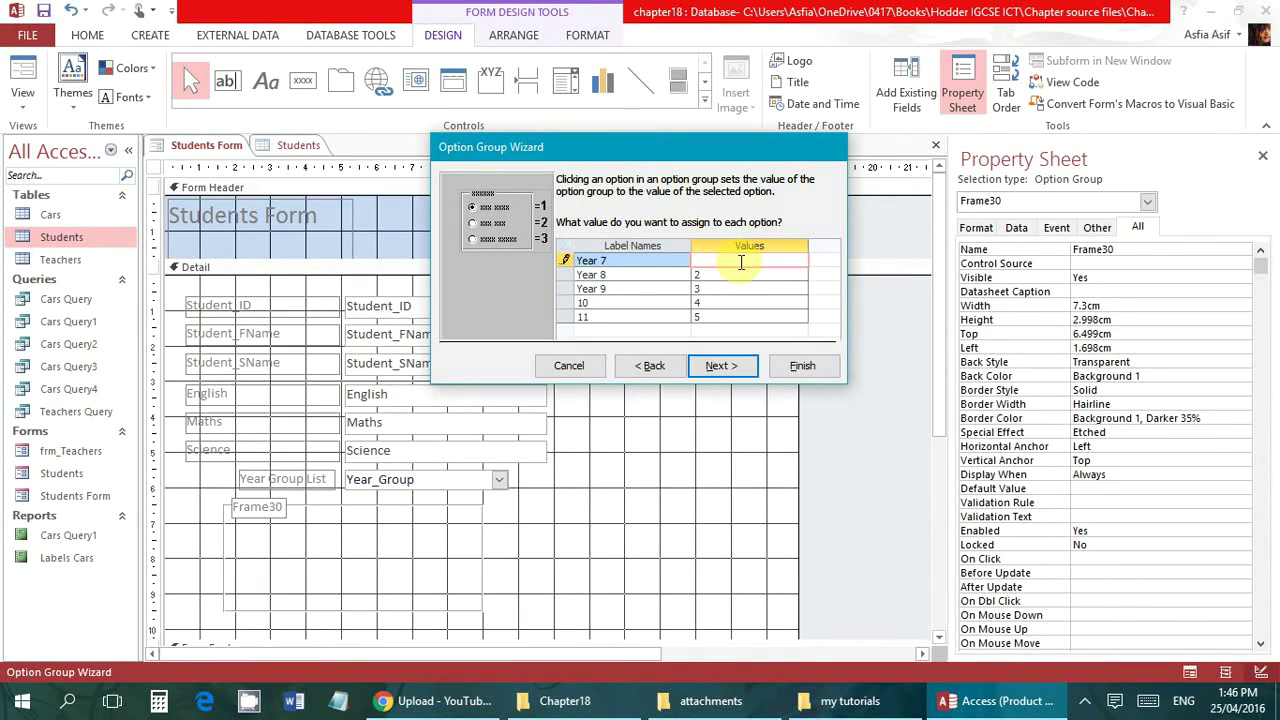
pyautogui.press('Down')
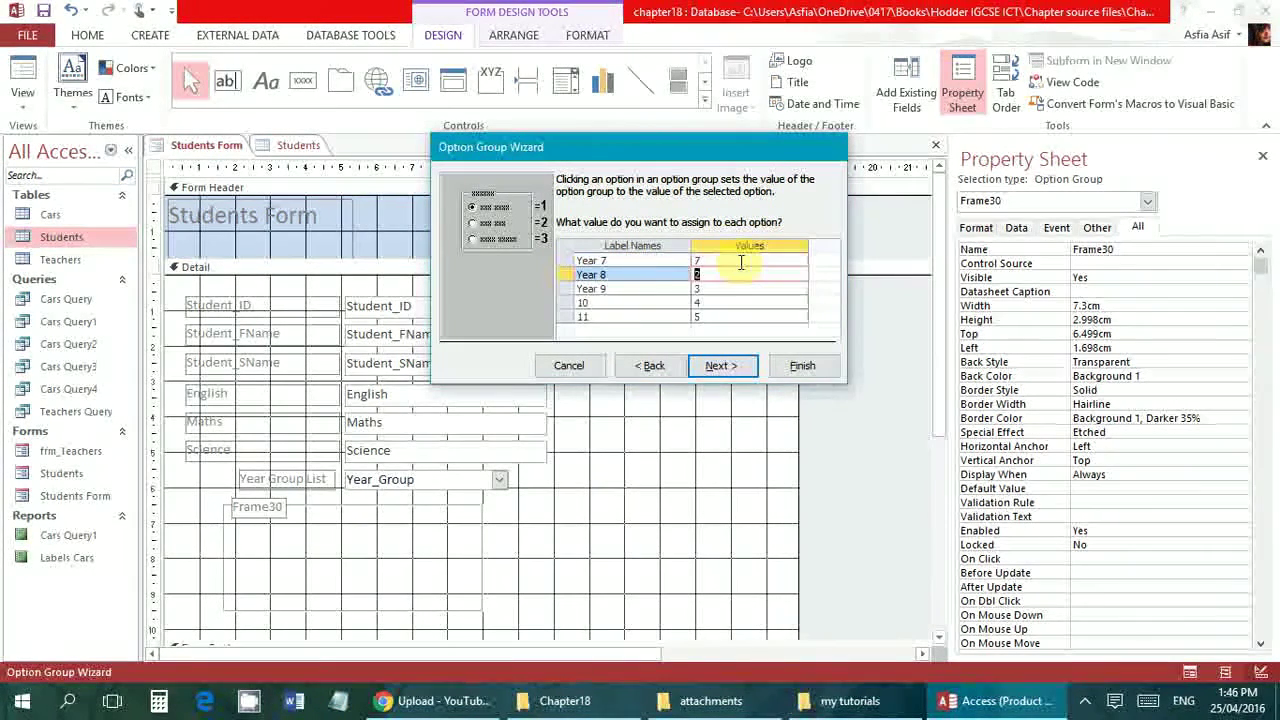
pyautogui.write('8')
pyautogui.press('Down')
pyautogui.write('9')
pyautogui.press('Down')
pyautogui.write('10')
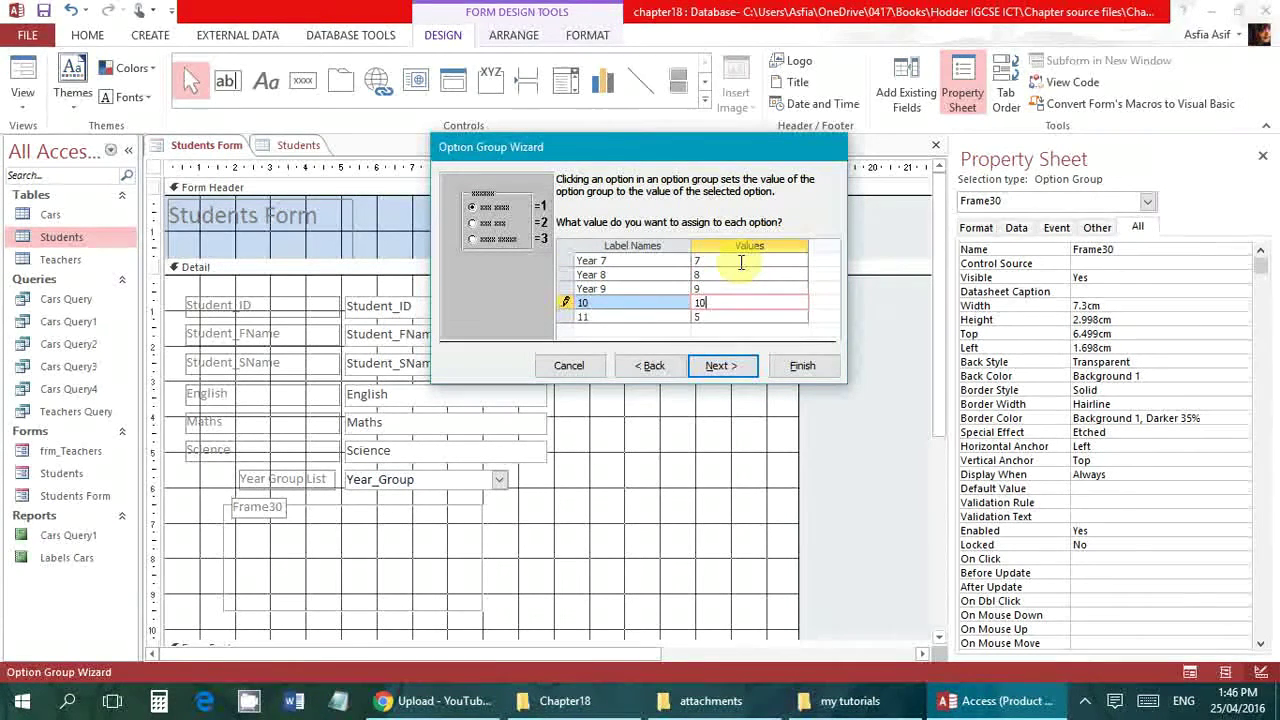
pyautogui.press('Down')
pyautogui.write('11')
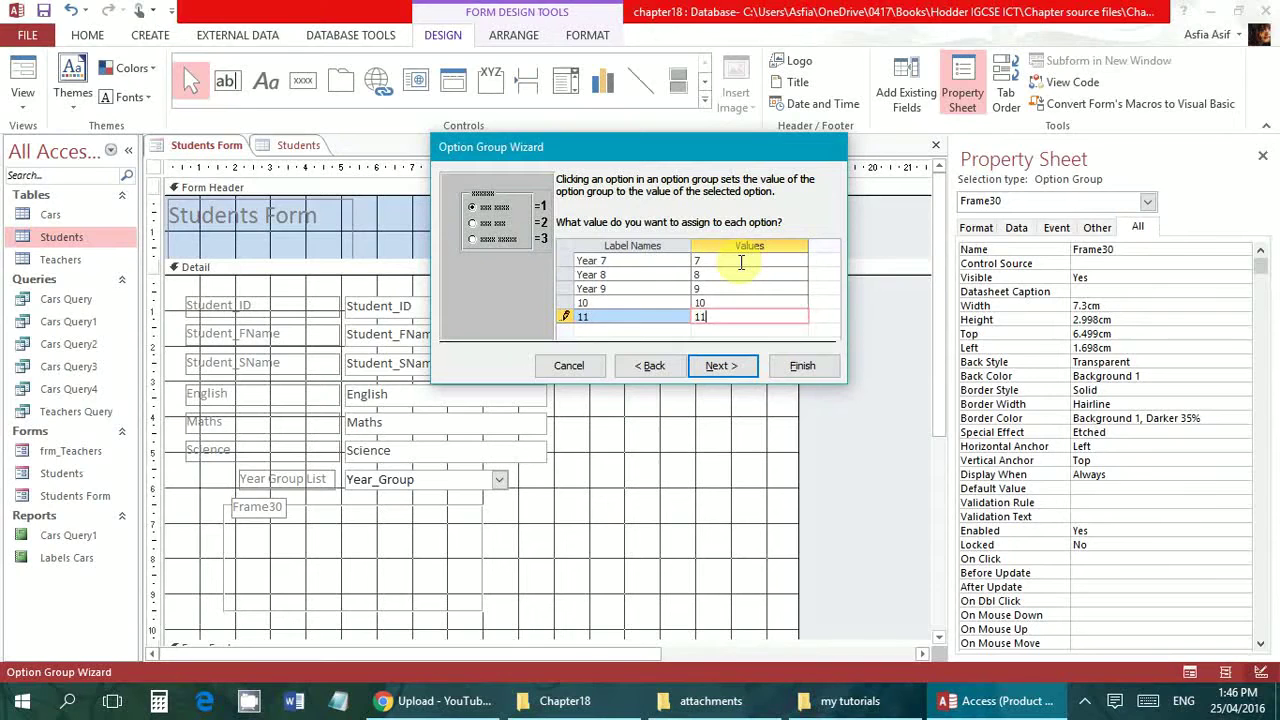
# Review the values assigned to each option label, from Year 7 through 11, in the Option Group Wizard
pyautogui.press('Down')
pyautogui.click(728, 275)
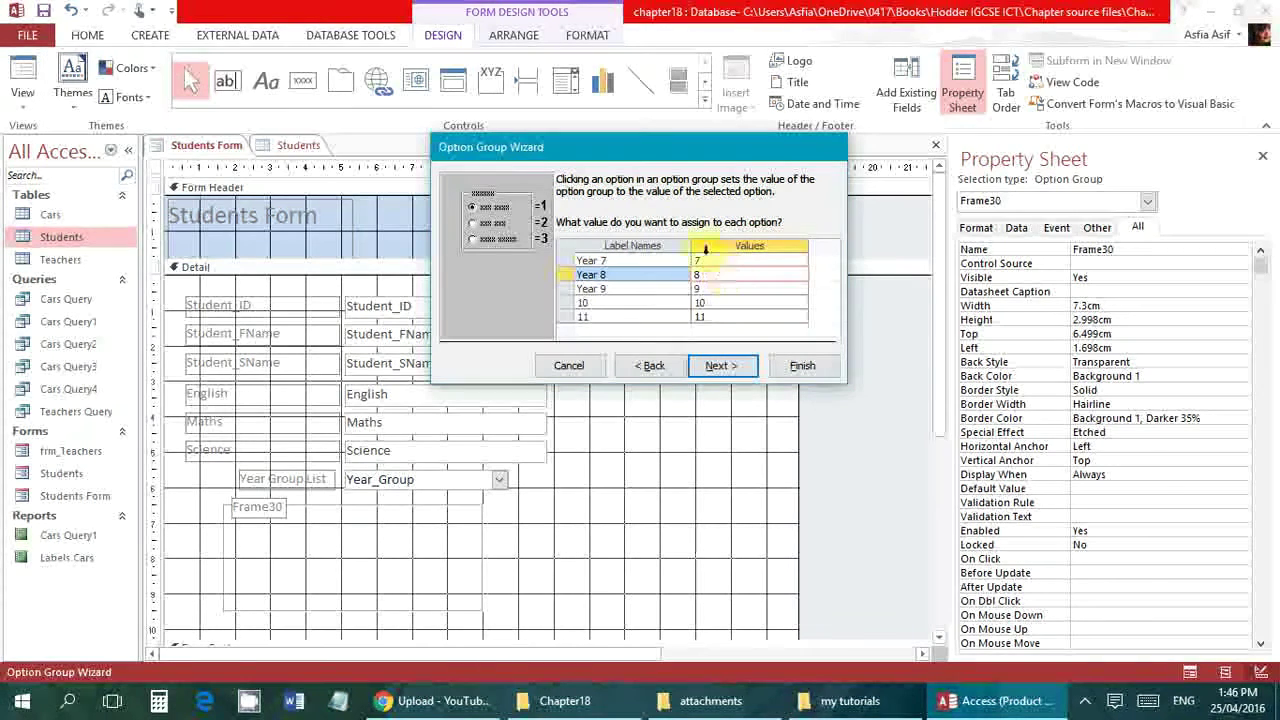
pyautogui.click(716, 316)
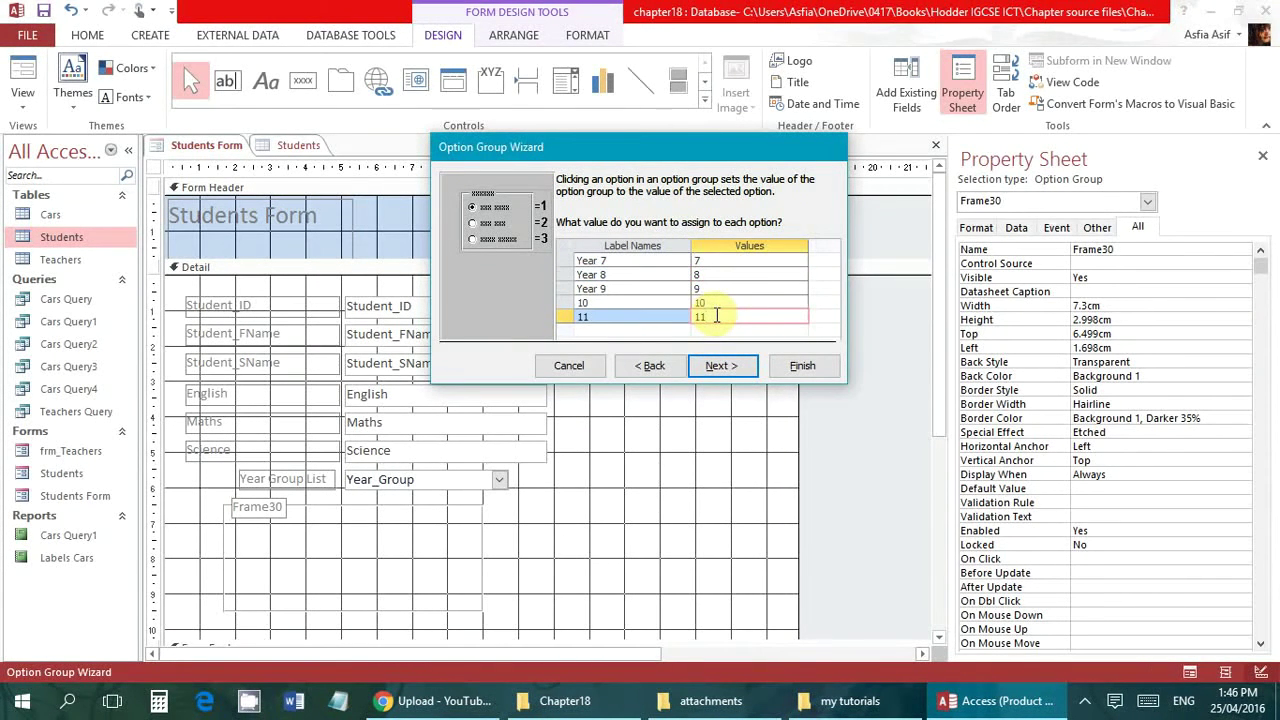
pyautogui.click(708, 261)
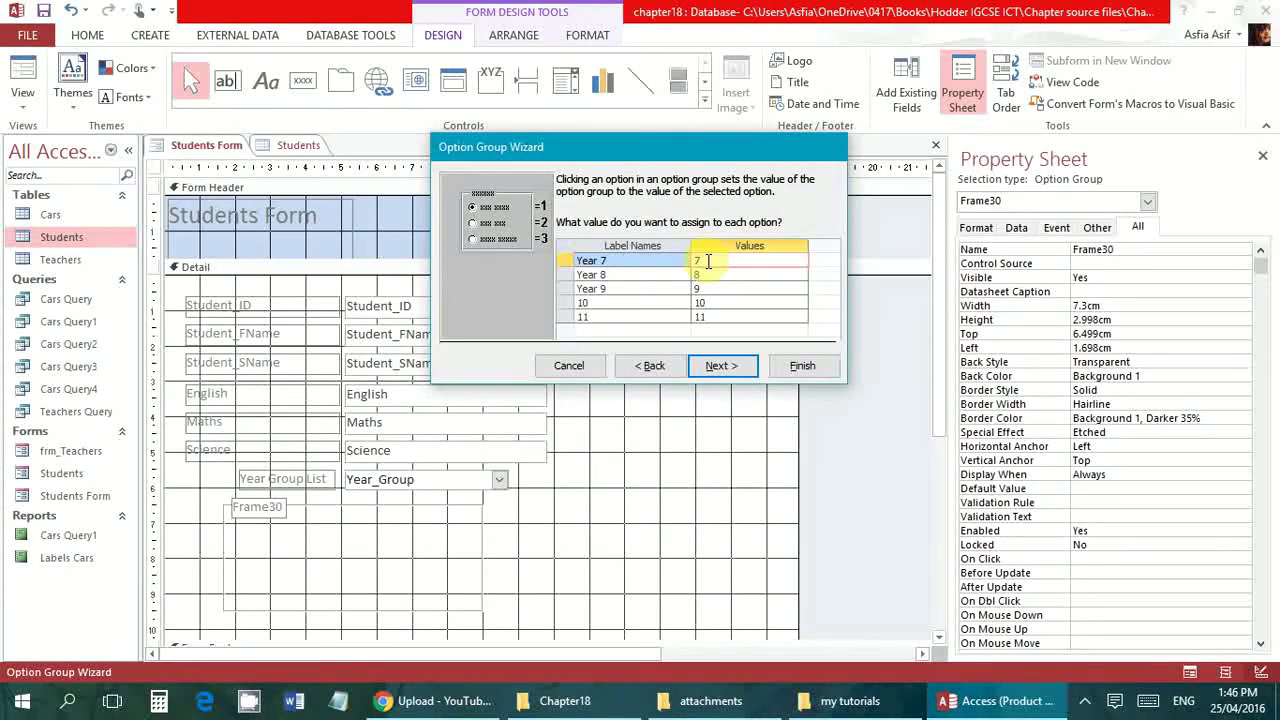
pyautogui.click(632, 255)
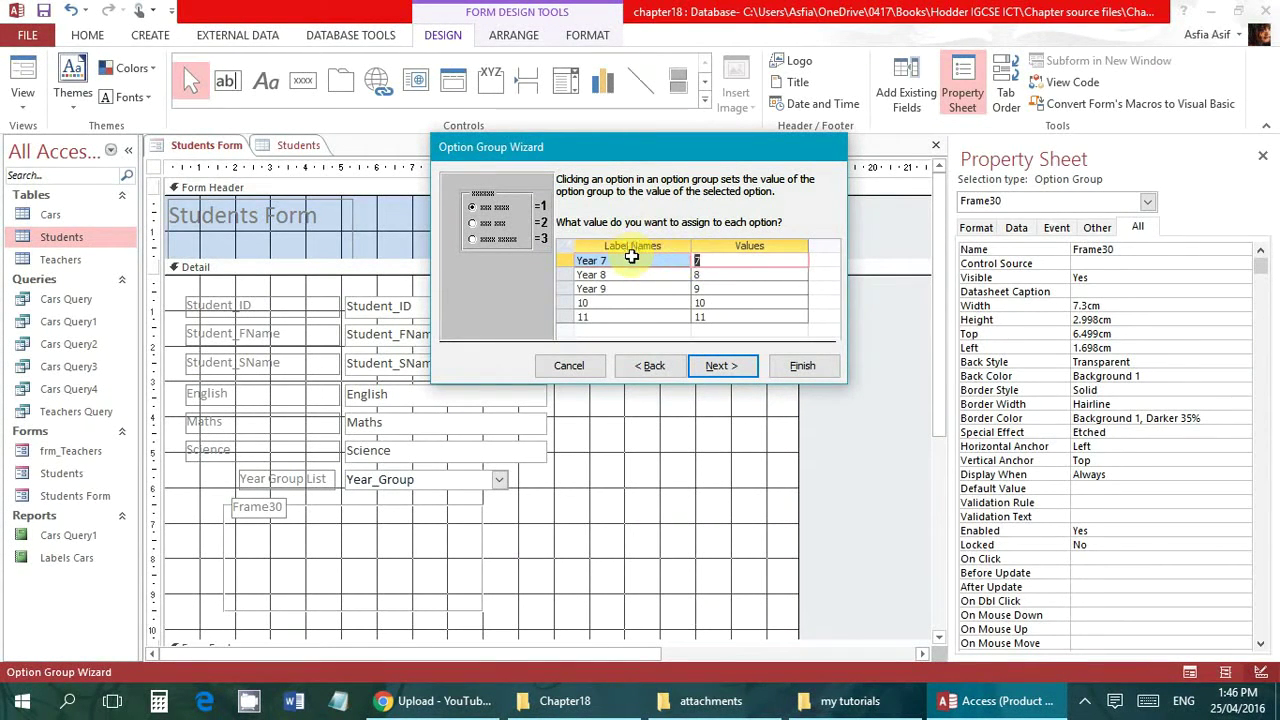
pyautogui.click(631, 289)
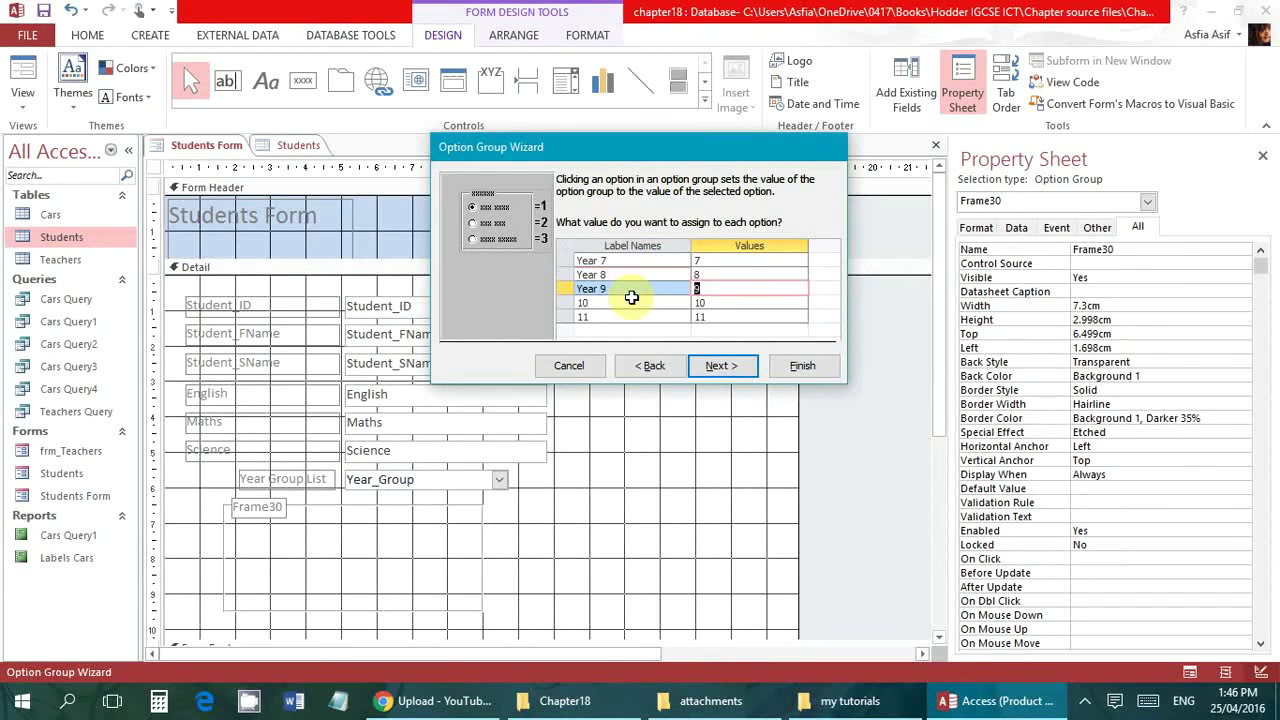
pyautogui.click(632, 298)
pyautogui.click(739, 300)
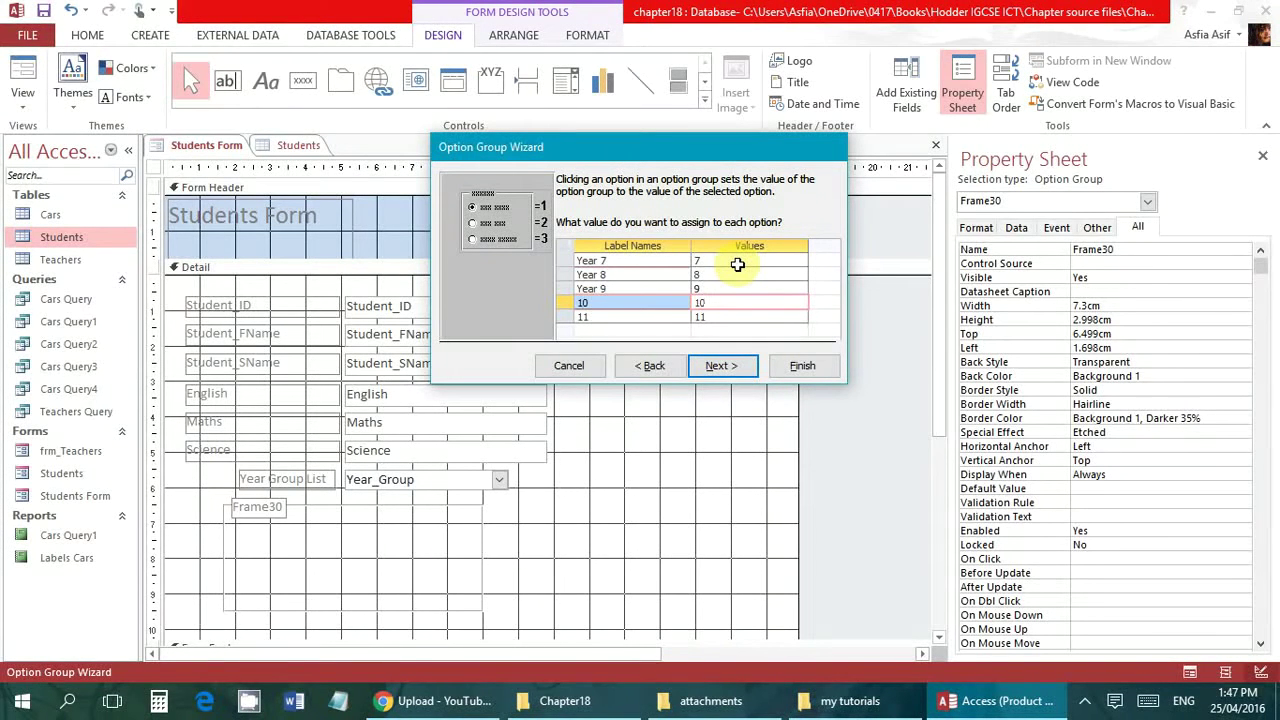
pyautogui.click(613, 292)
pyautogui.click(600, 302)
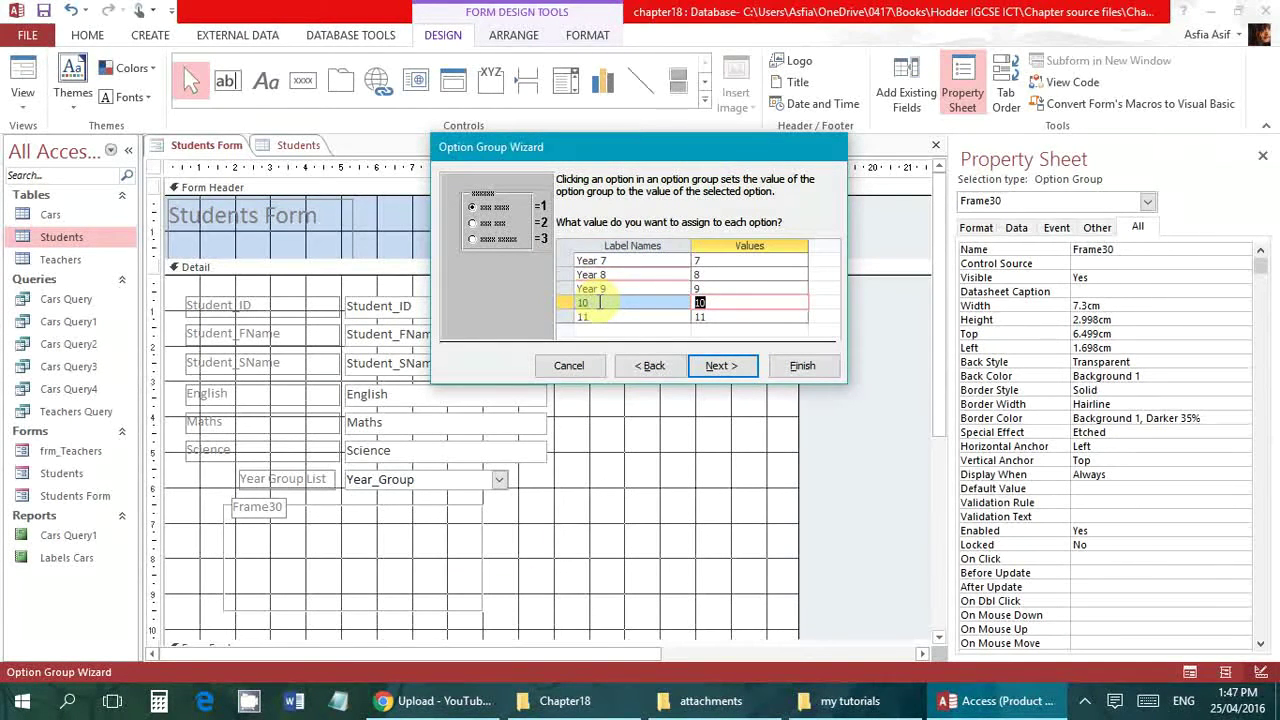
pyautogui.click(740, 259)
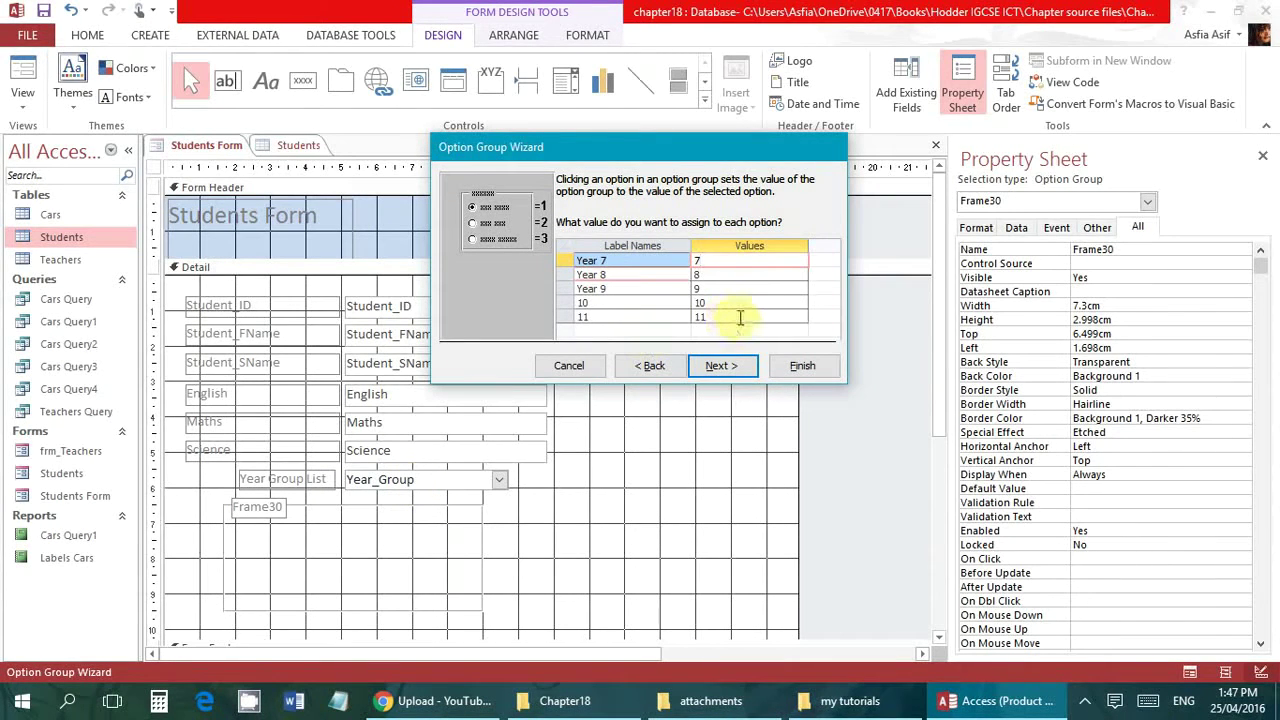
pyautogui.click(740, 317)
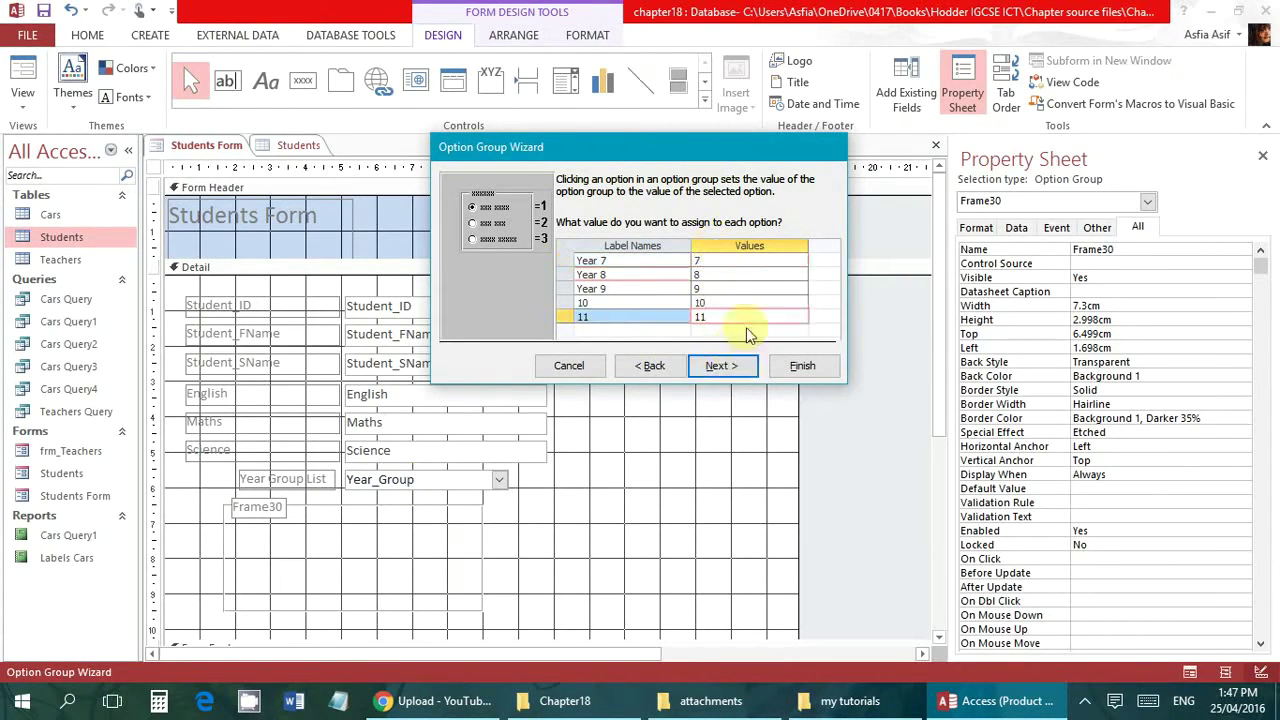
# Accept the option values and store the selected option's value in the Year_Group field
pyautogui.click(733, 369)
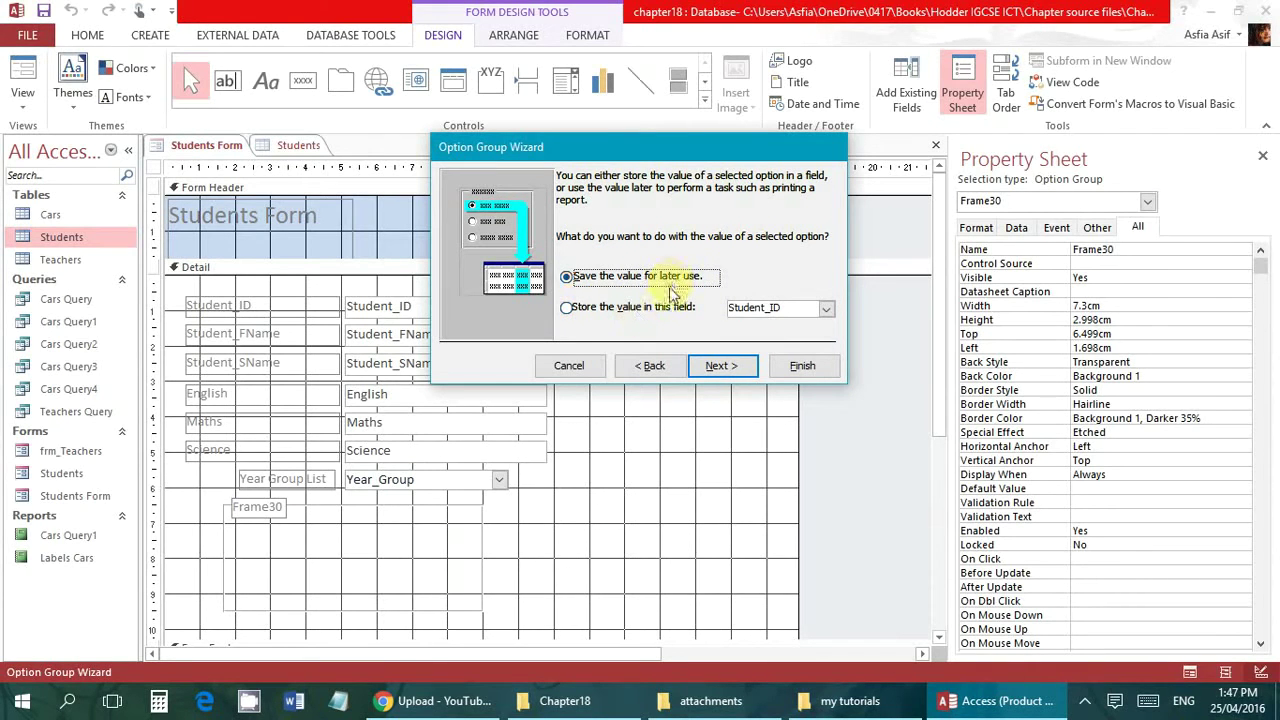
pyautogui.click(662, 308)
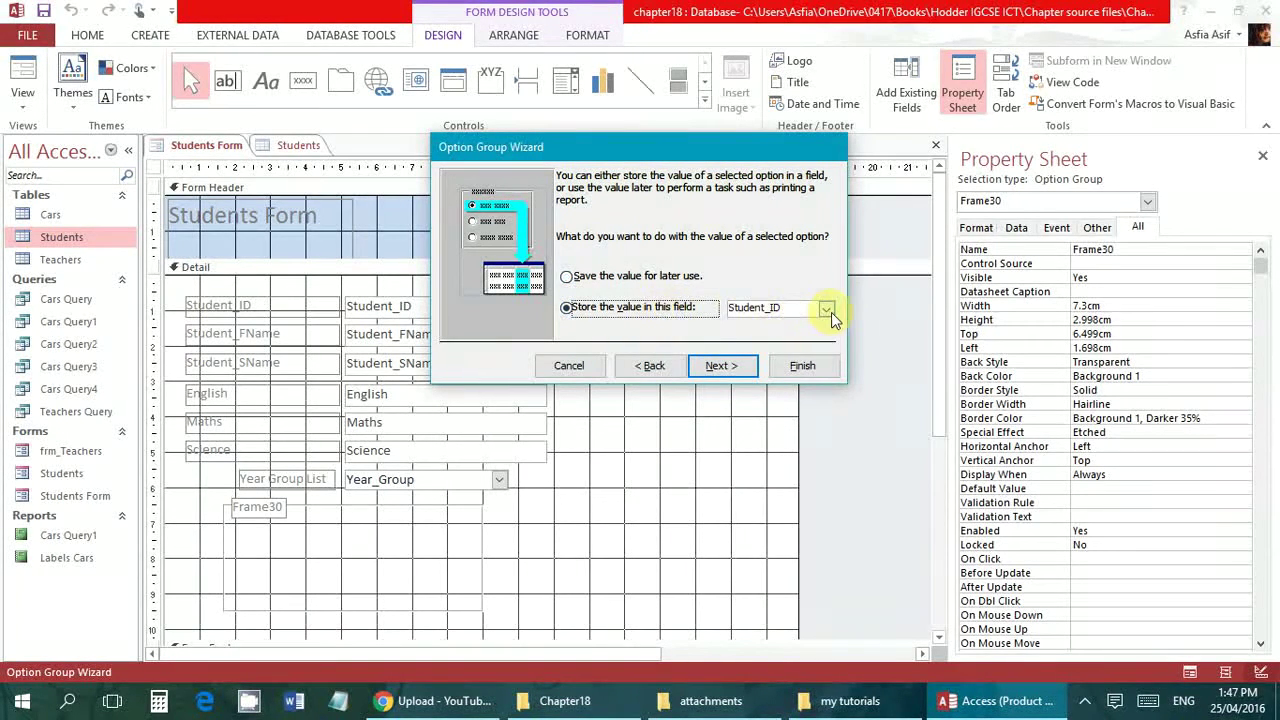
pyautogui.click(826, 309)
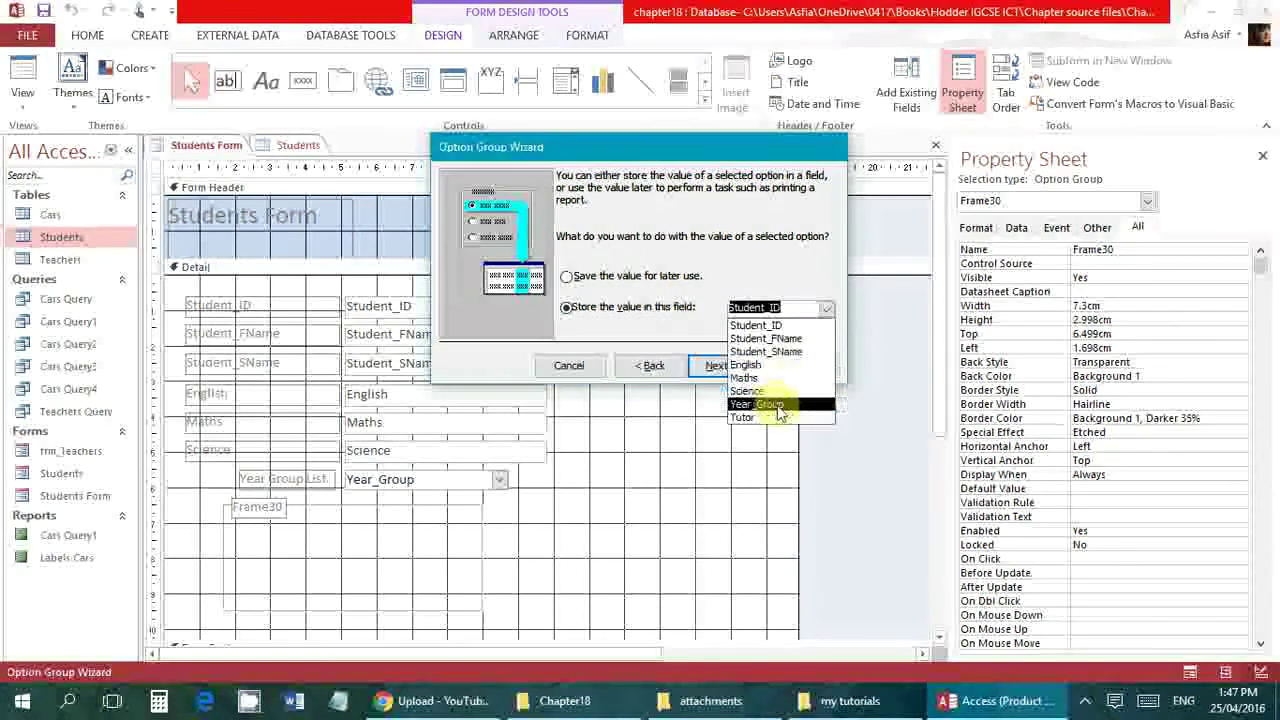
pyautogui.click(786, 405)
pyautogui.click(799, 307)
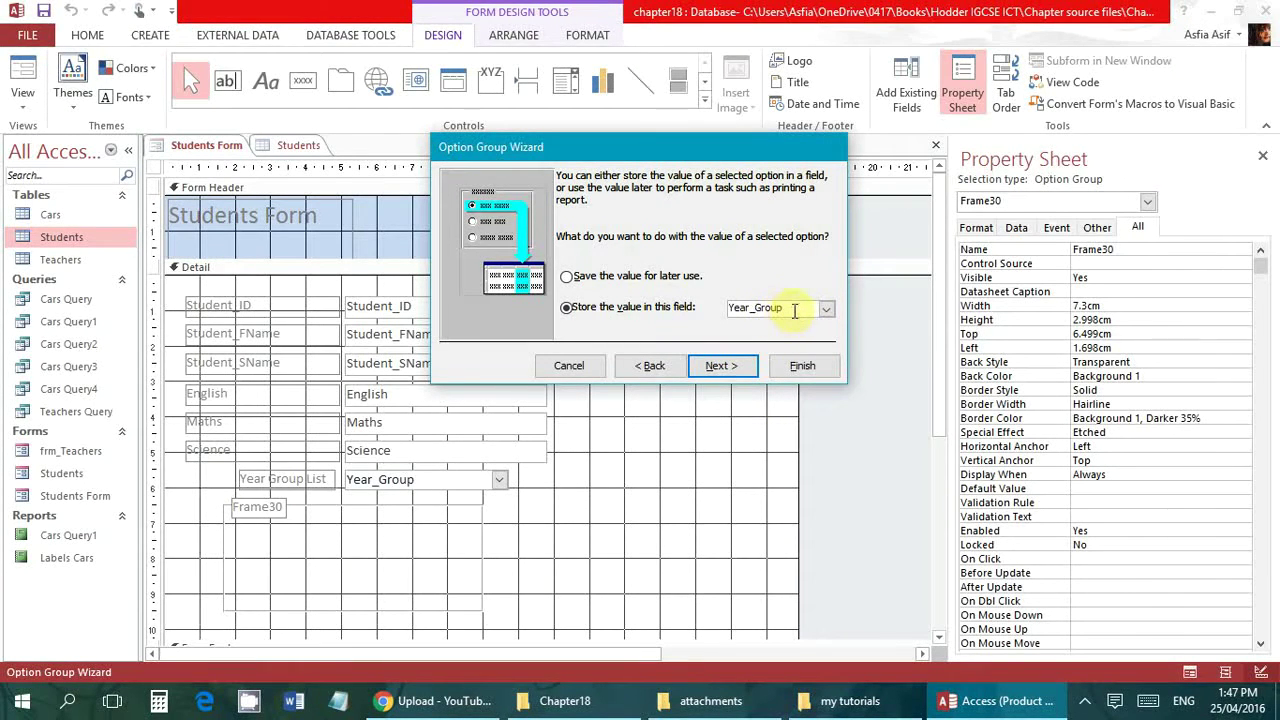
# Keep etched option buttons for the group and finish it with the caption Year Group Options
pyautogui.click(721, 366)
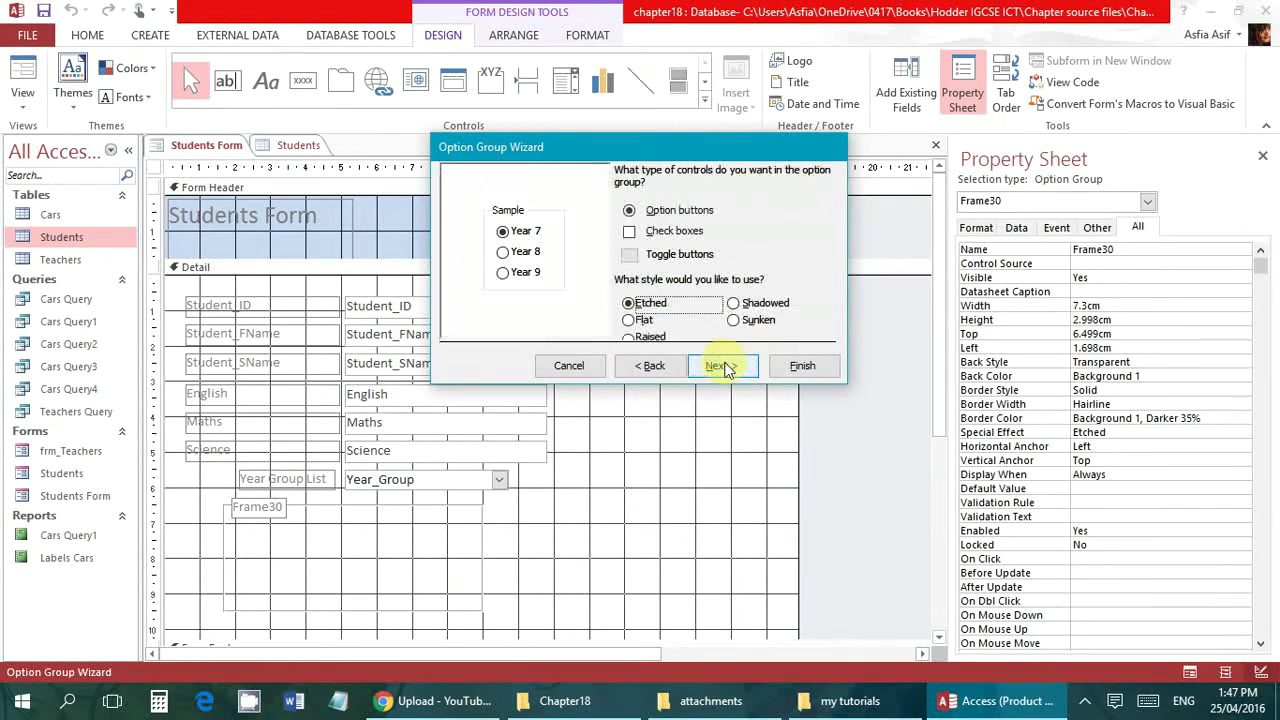
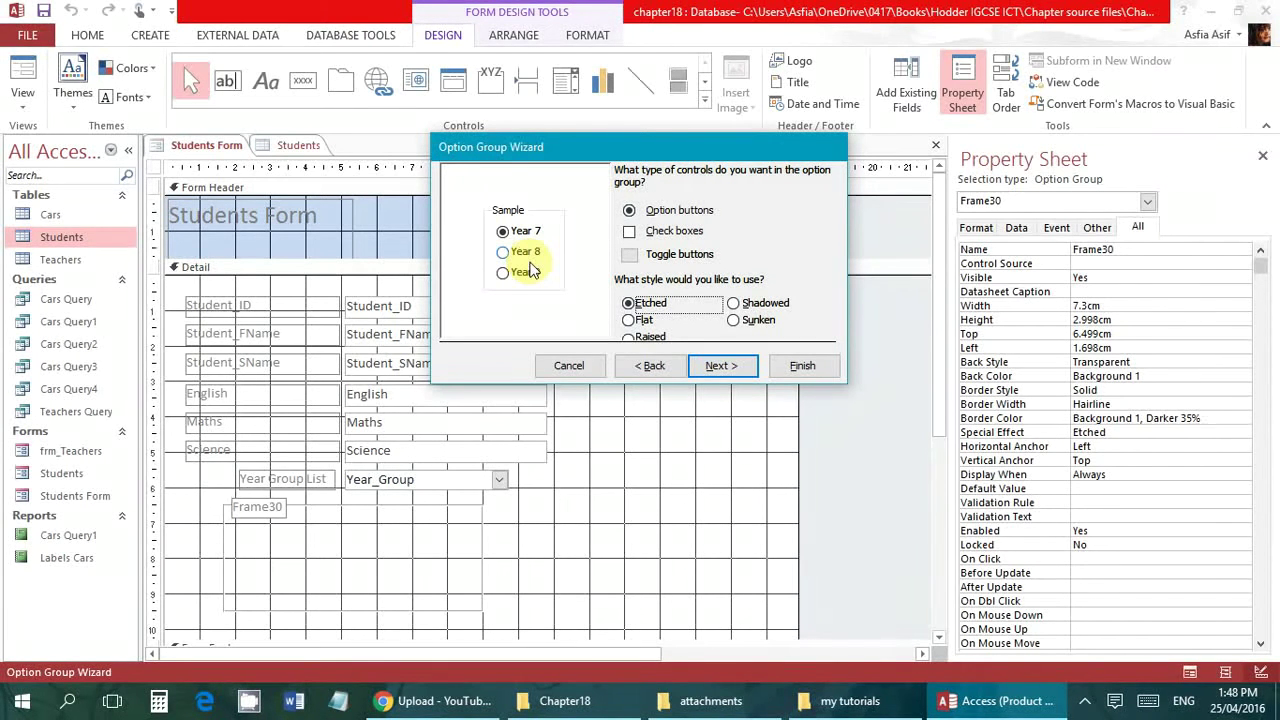
pyautogui.click(716, 366)
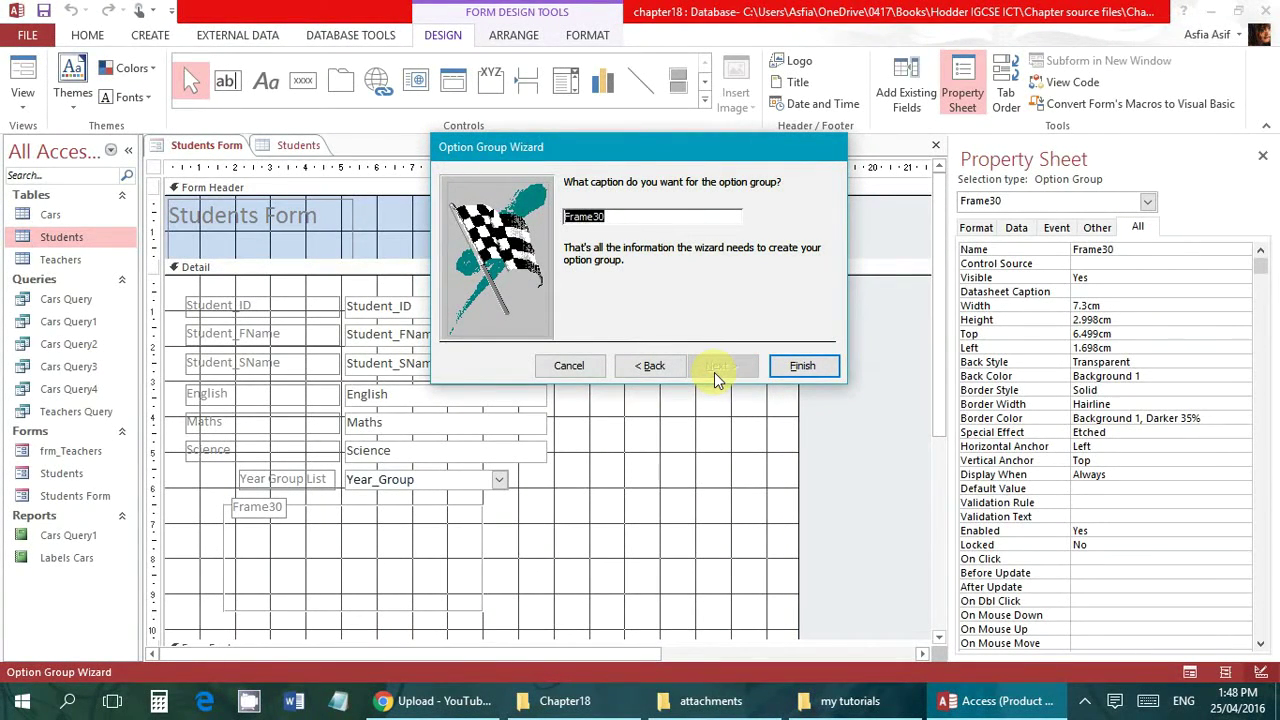
pyautogui.write('Year Group Options')
pyautogui.press('Return')
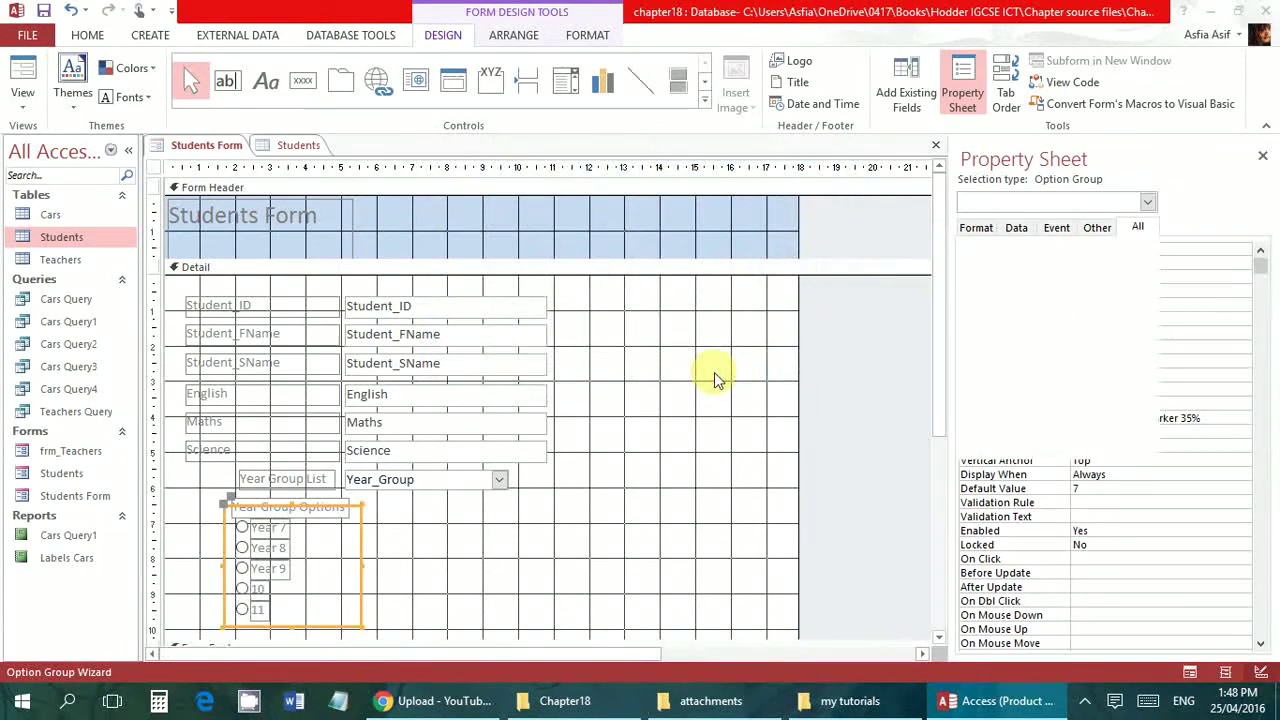
# Move options 10 and 11 into a second column beside Years 7 to 9 and resize the group frame to fit both columns
pyautogui.moveTo(362, 563); pyautogui.dragTo(472, 562)
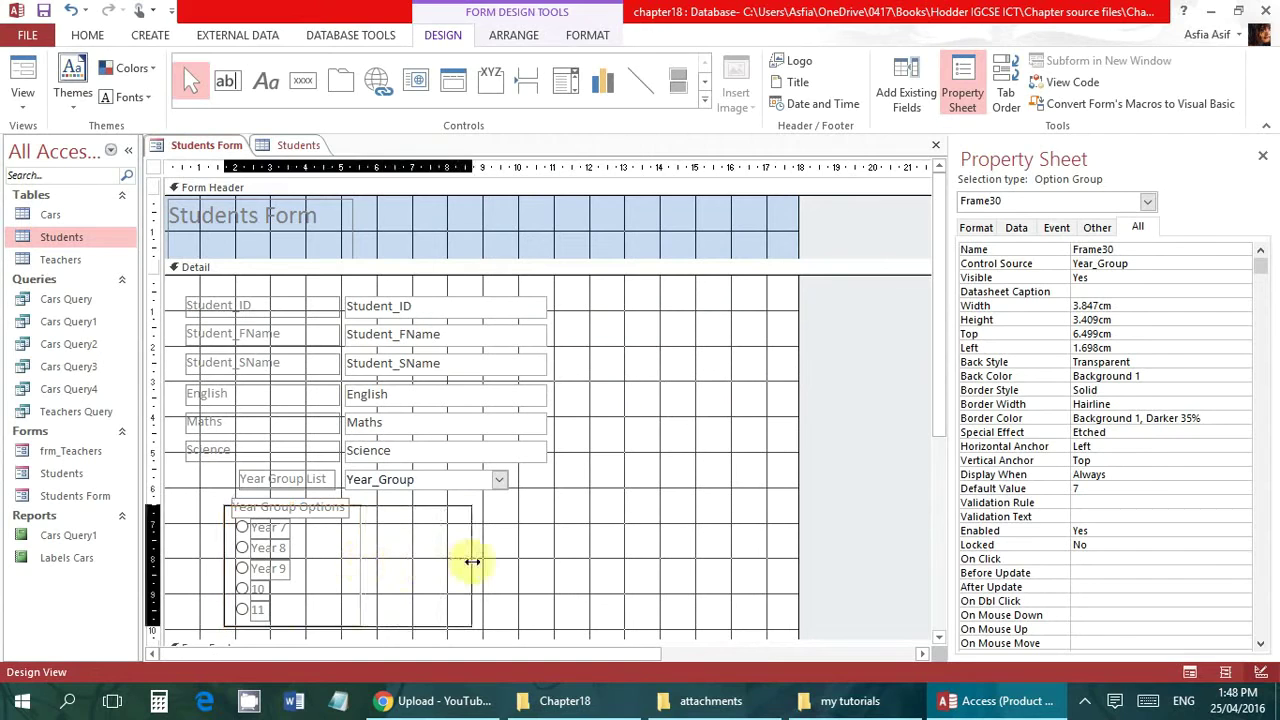
pyautogui.moveTo(304, 580); pyautogui.dragTo(352, 558)
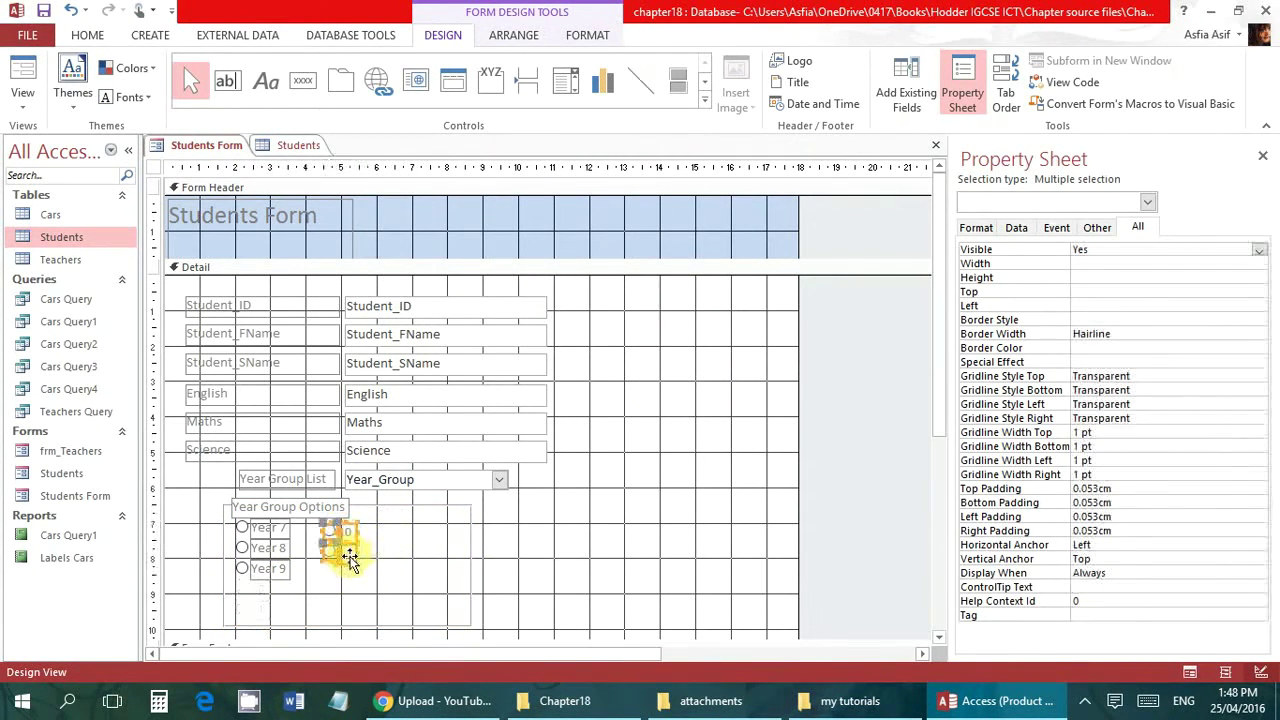
pyautogui.click(463, 630)
pyautogui.moveTo(466, 617); pyautogui.dragTo(420, 586)
pyautogui.click(528, 571)
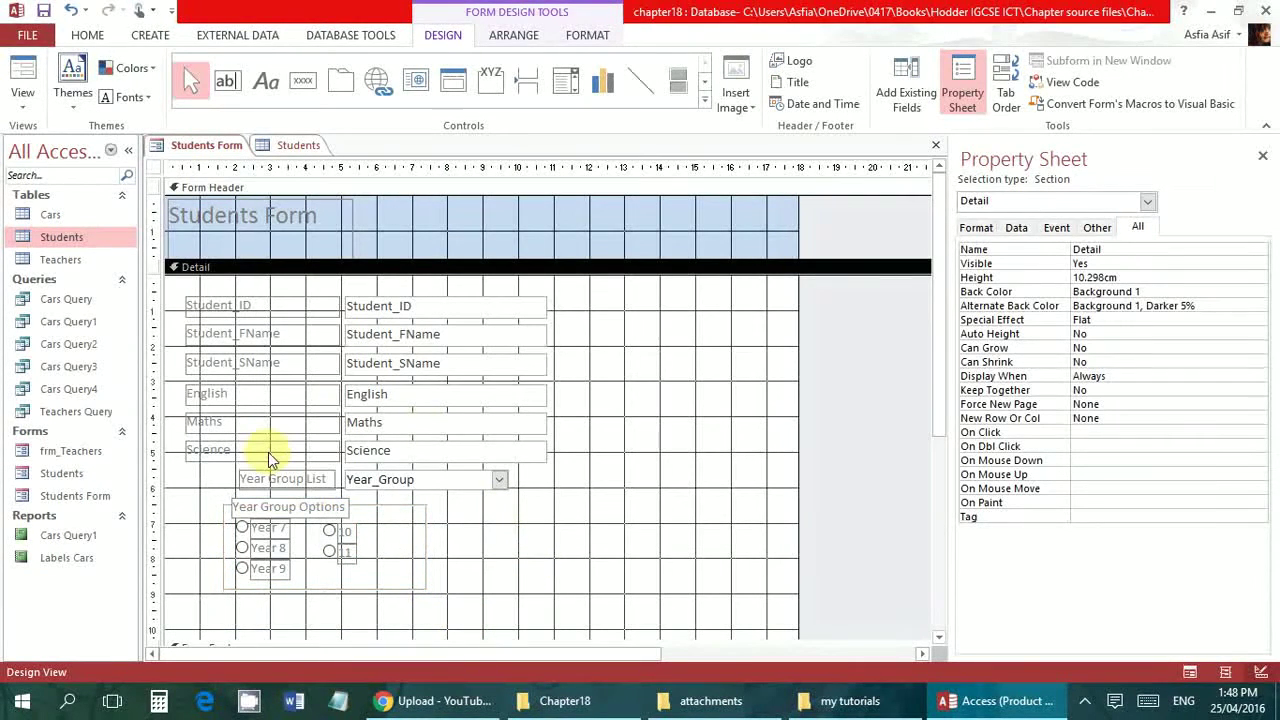
# Save the Students Form and display it in Form View
pyautogui.rightClick(224, 148)
pyautogui.click(240, 162)
pyautogui.rightClick(224, 148)
pyautogui.click(272, 234)
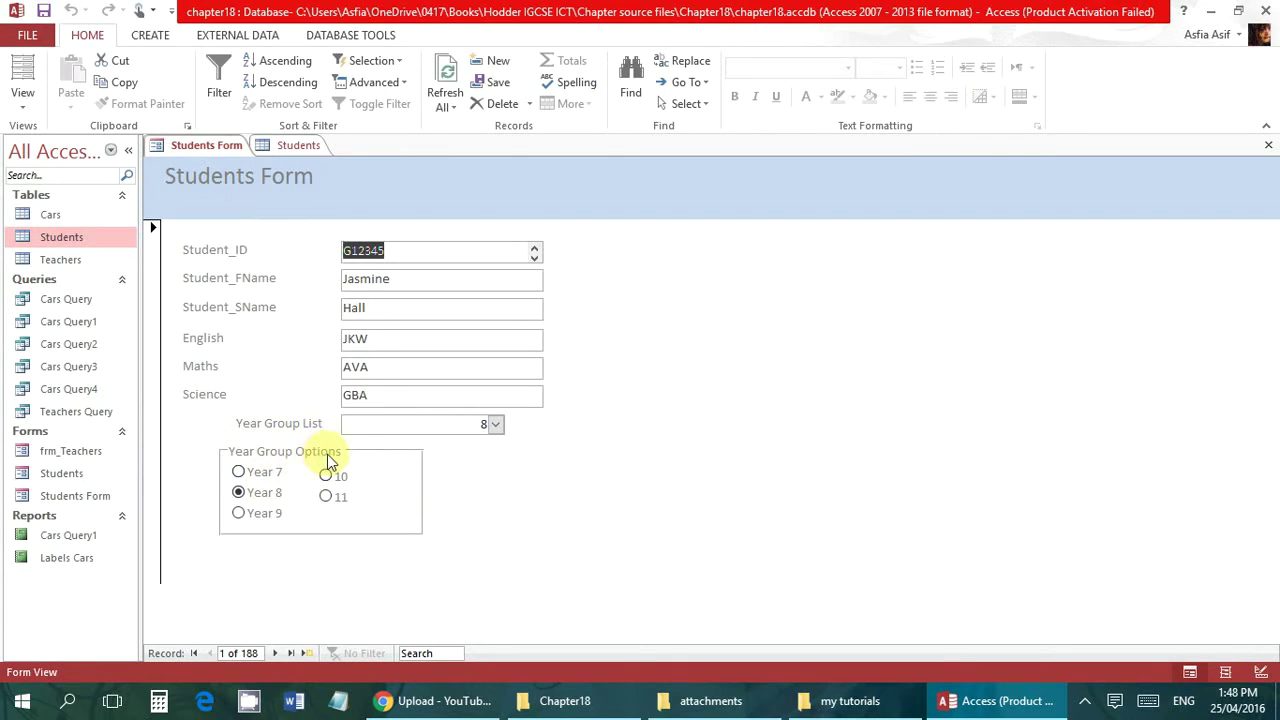
# Check the first record against the Students table, try the different year options on it and leave Year 9 selected
pyautogui.click(292, 145)
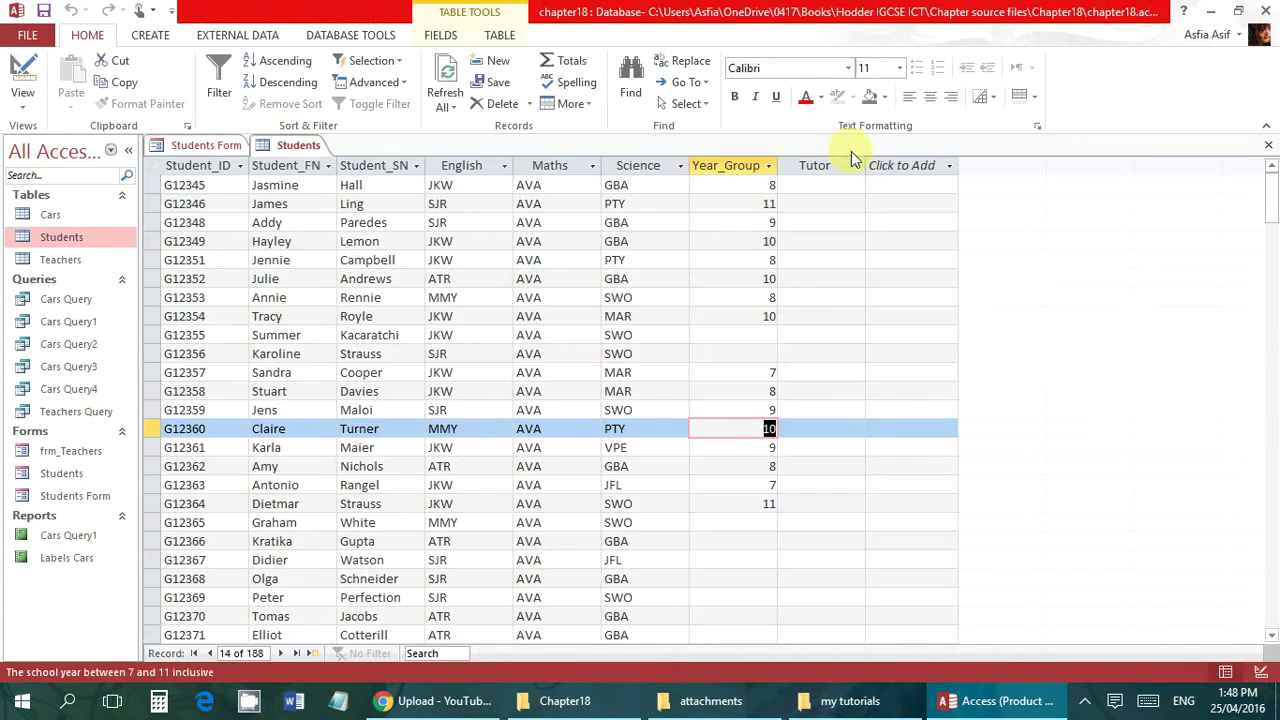
pyautogui.click(218, 145)
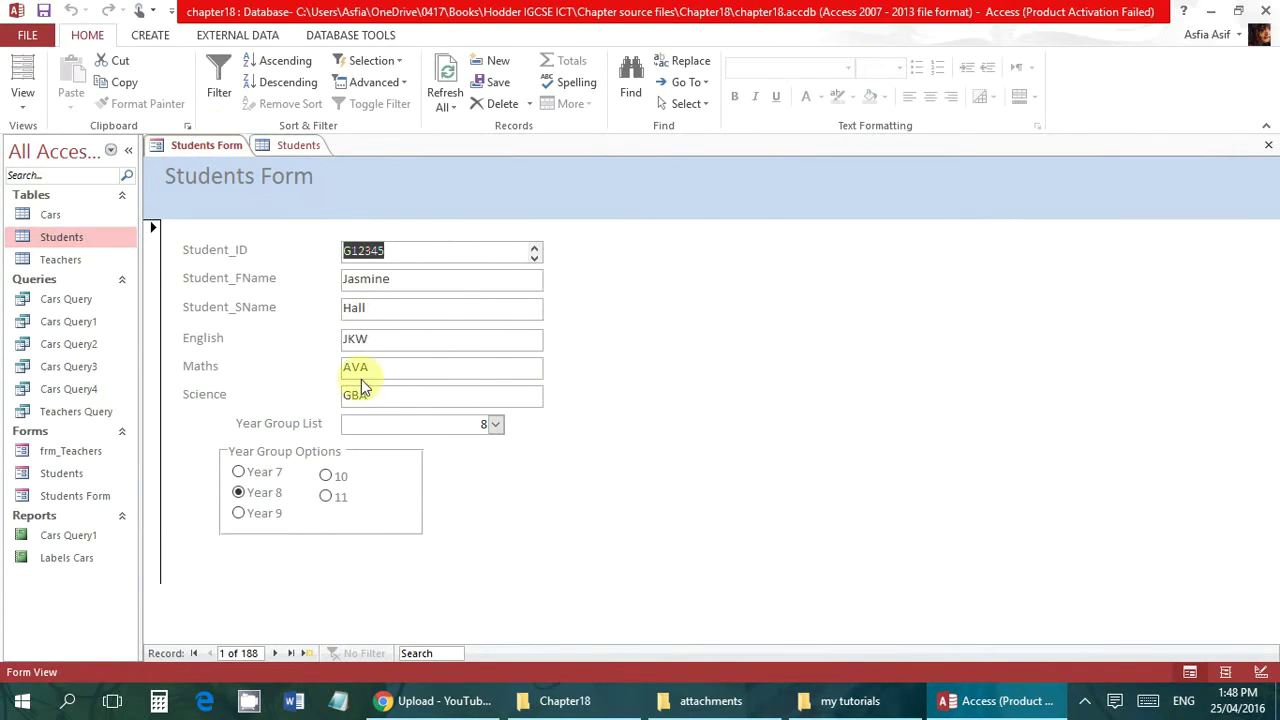
pyautogui.click(239, 513)
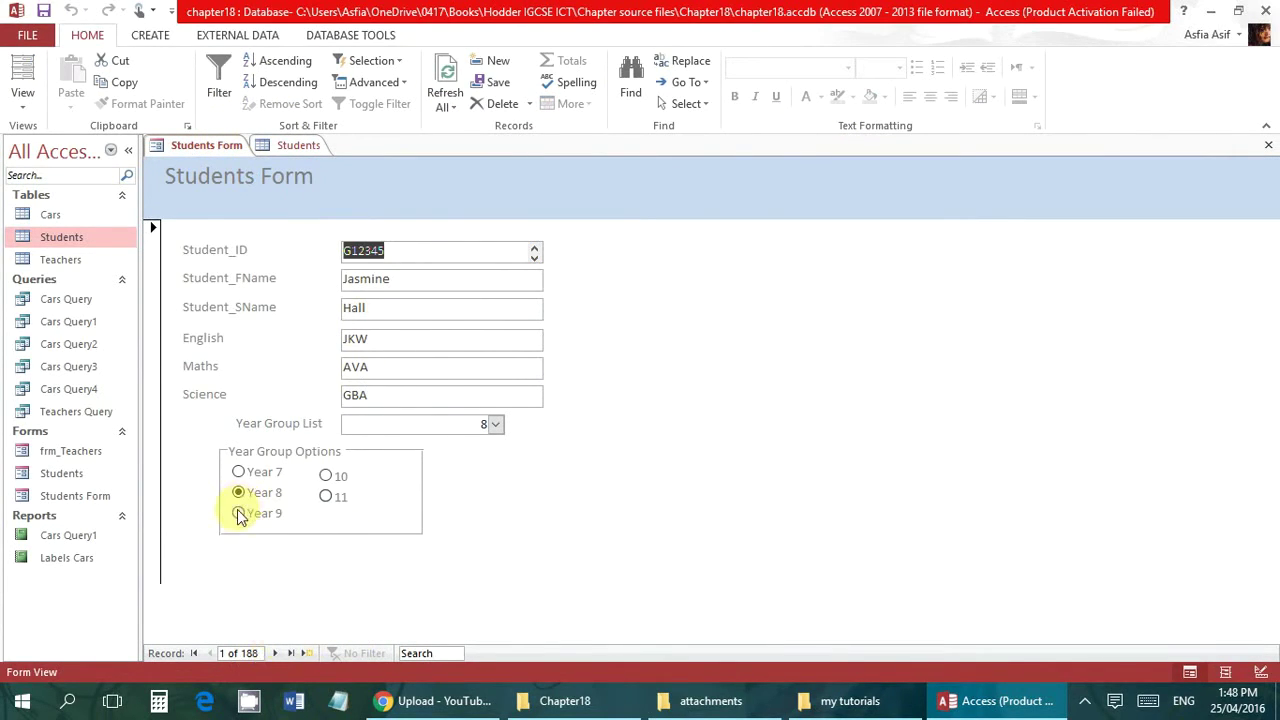
pyautogui.click(333, 500)
pyautogui.click(327, 477)
pyautogui.click(255, 475)
pyautogui.click(252, 494)
pyautogui.click(252, 514)
pyautogui.click(397, 392)
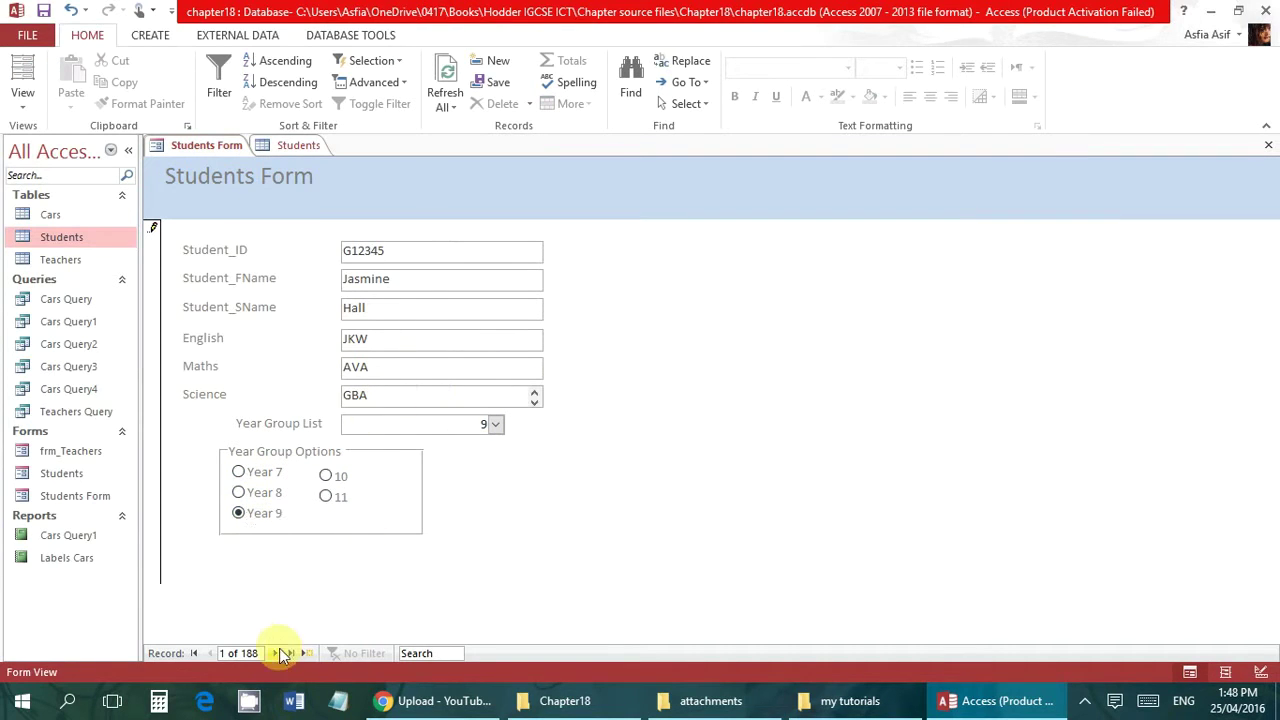
# Find a student by surname and change the year group to Year 9 with the options, followed by 11 with the list
pyautogui.click(442, 650)
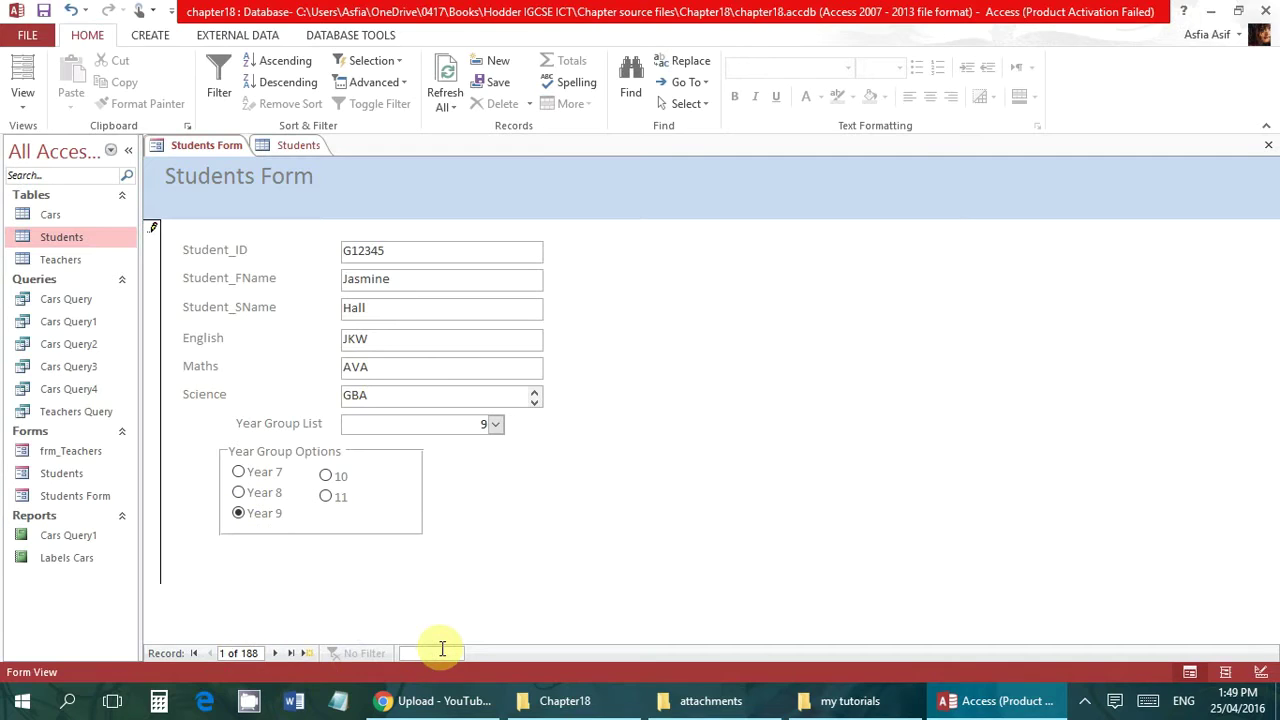
pyautogui.write('Cooper')
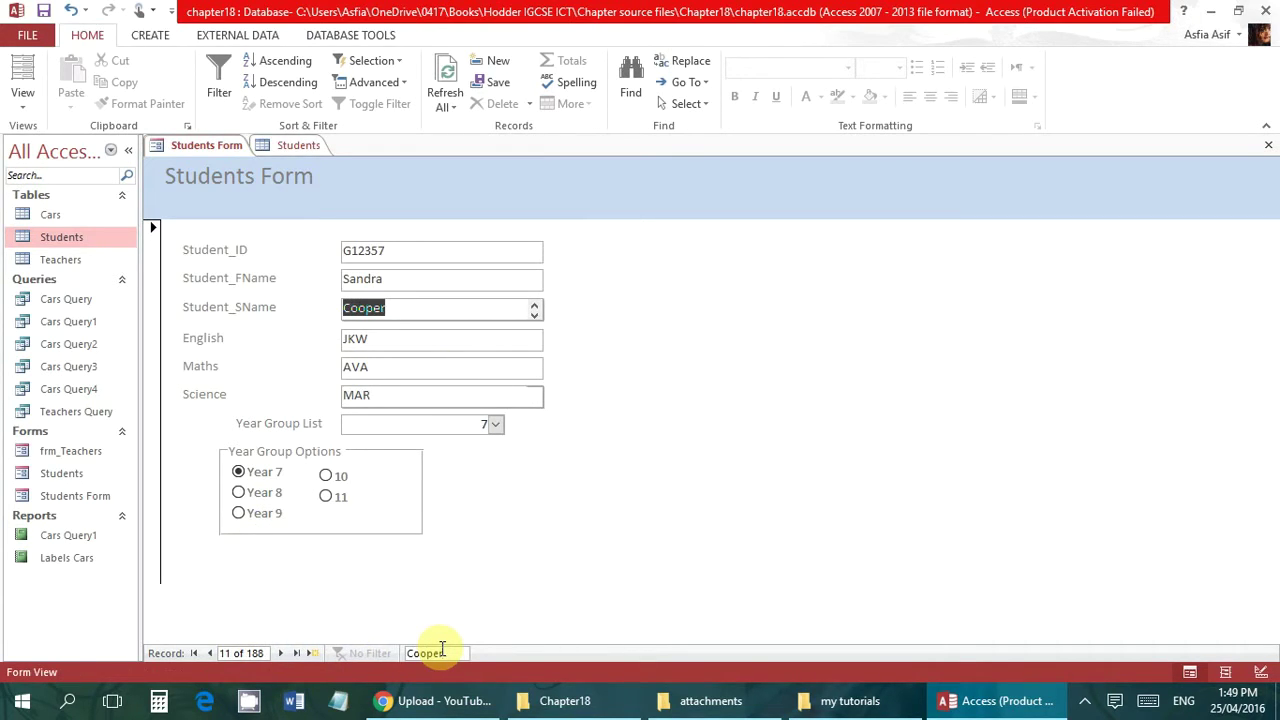
pyautogui.click(241, 513)
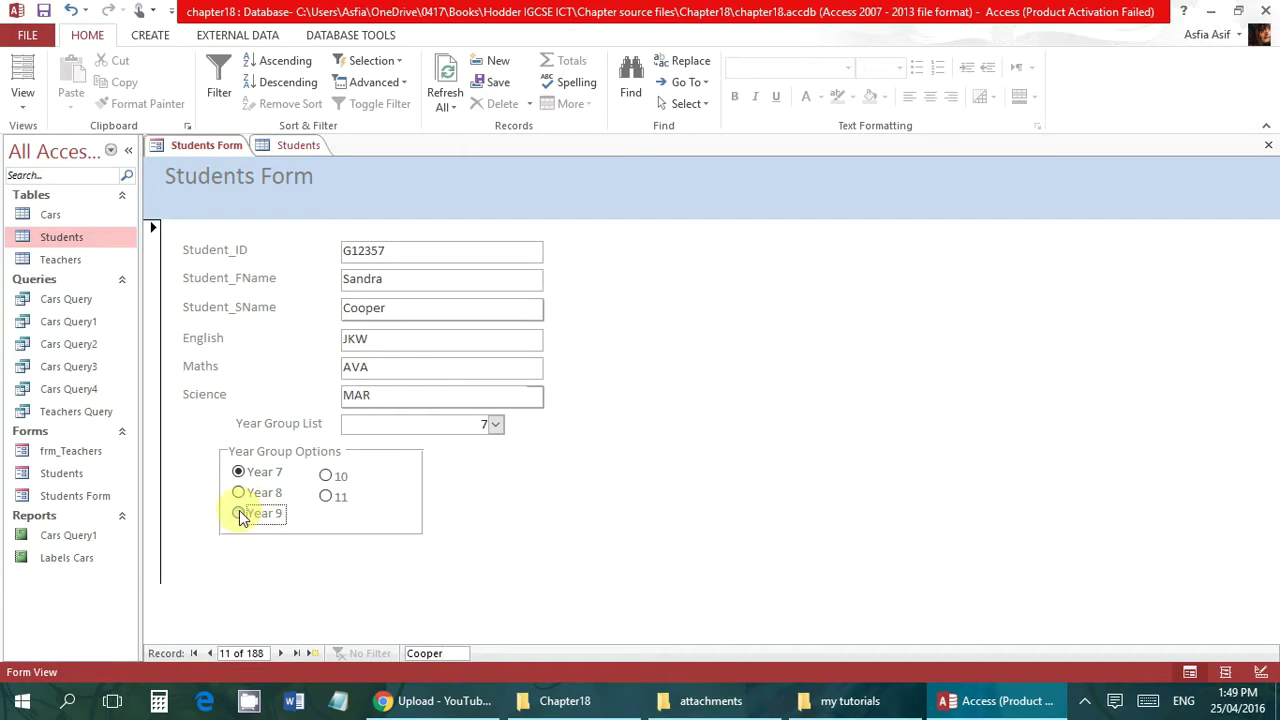
pyautogui.click(496, 424)
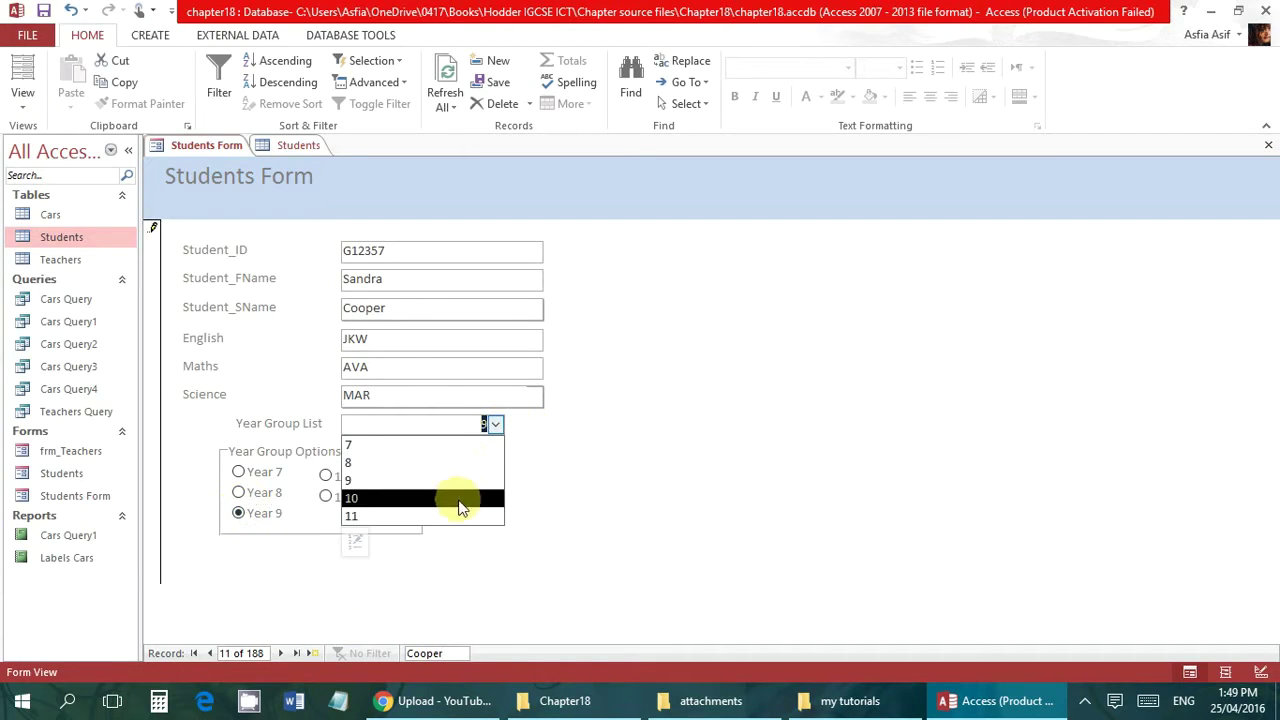
pyautogui.click(451, 510)
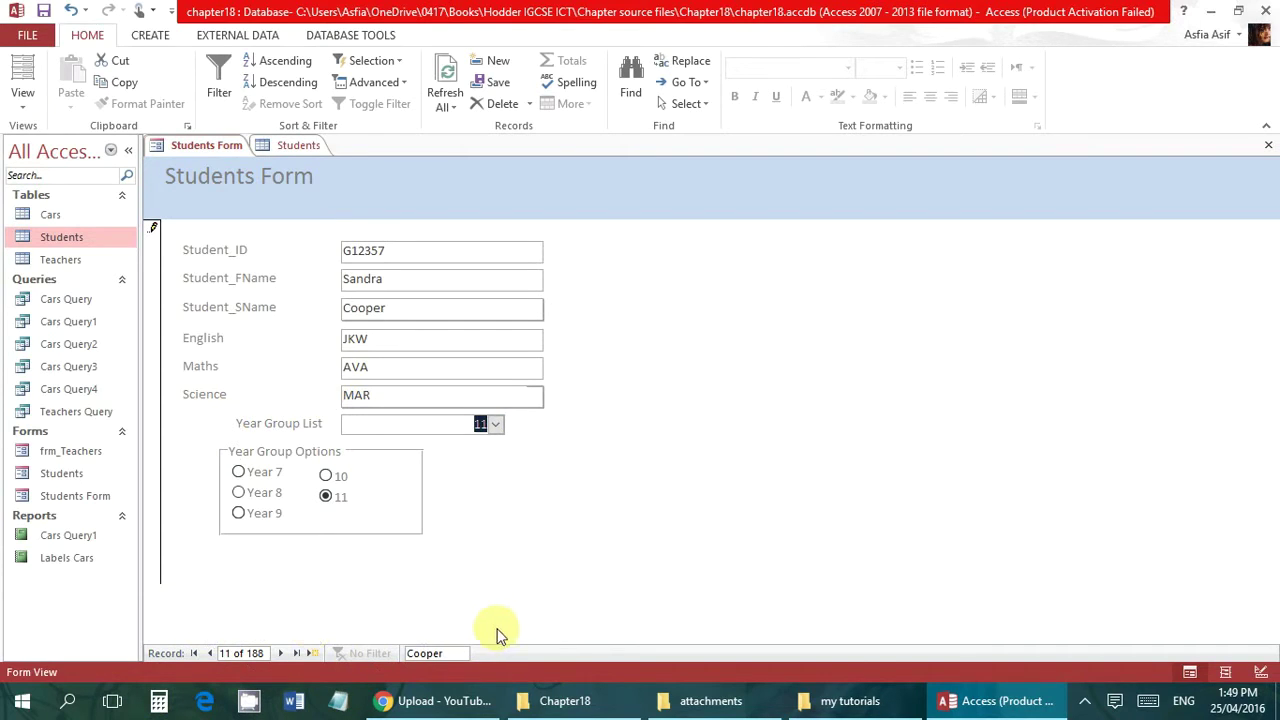
# Return to the first record, jump to record 110 and advance one record to check the year group controls
pyautogui.click(190, 654)
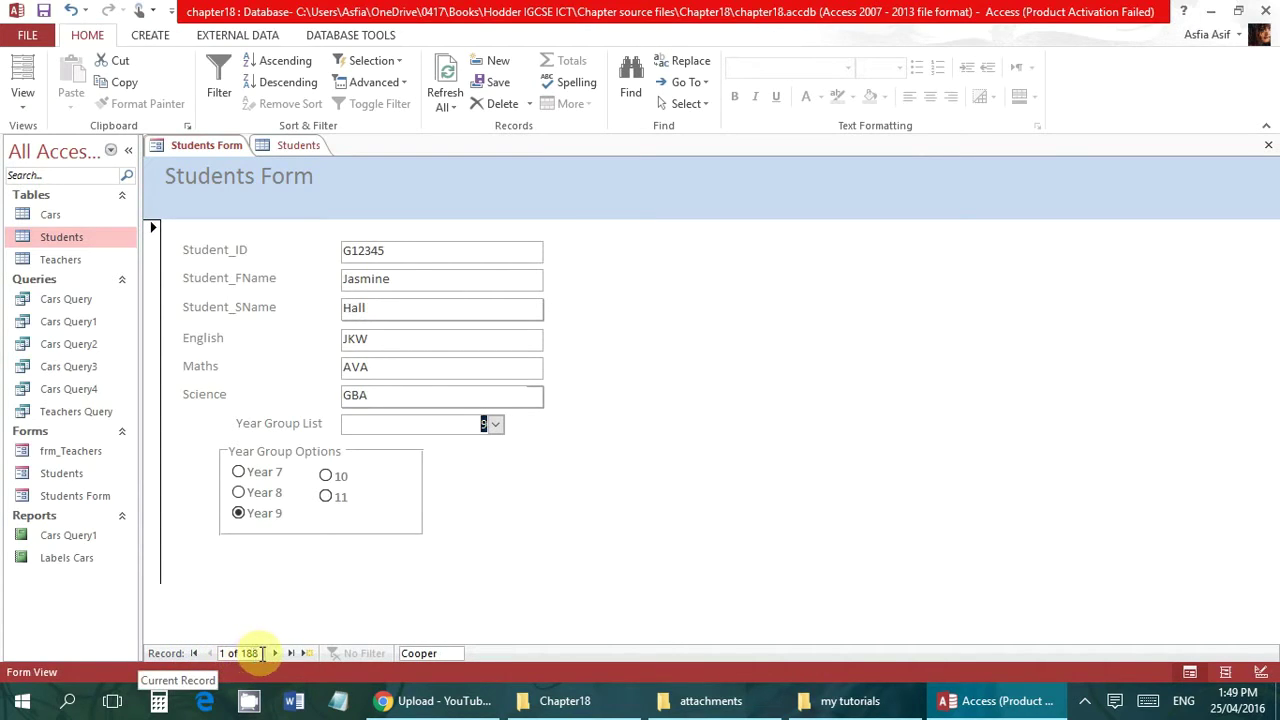
pyautogui.click(262, 653)
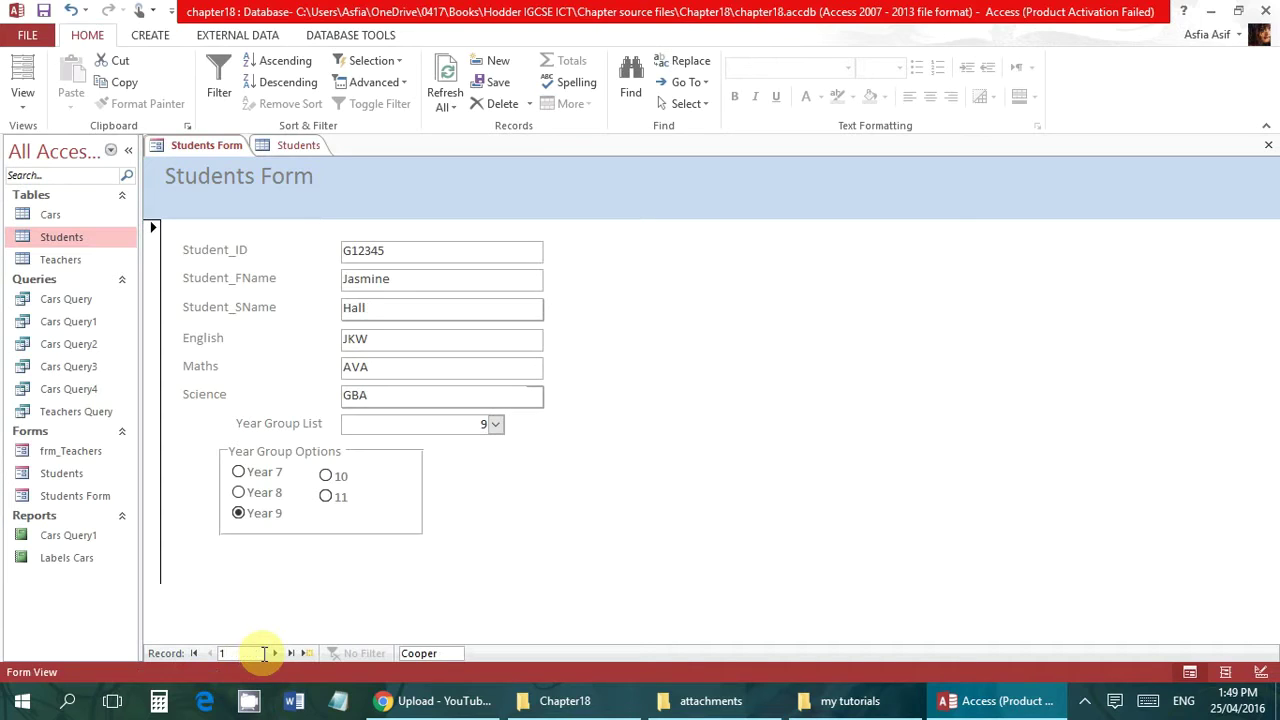
pyautogui.write('10')
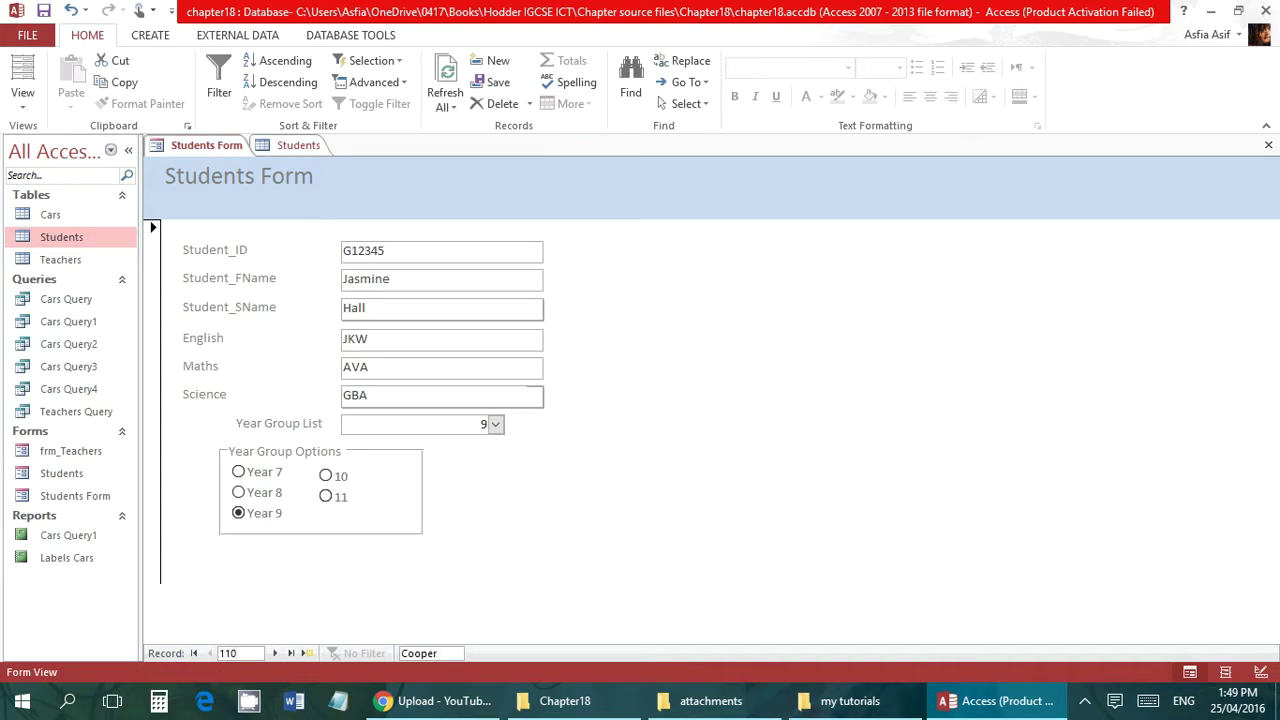
pyautogui.press('Return')
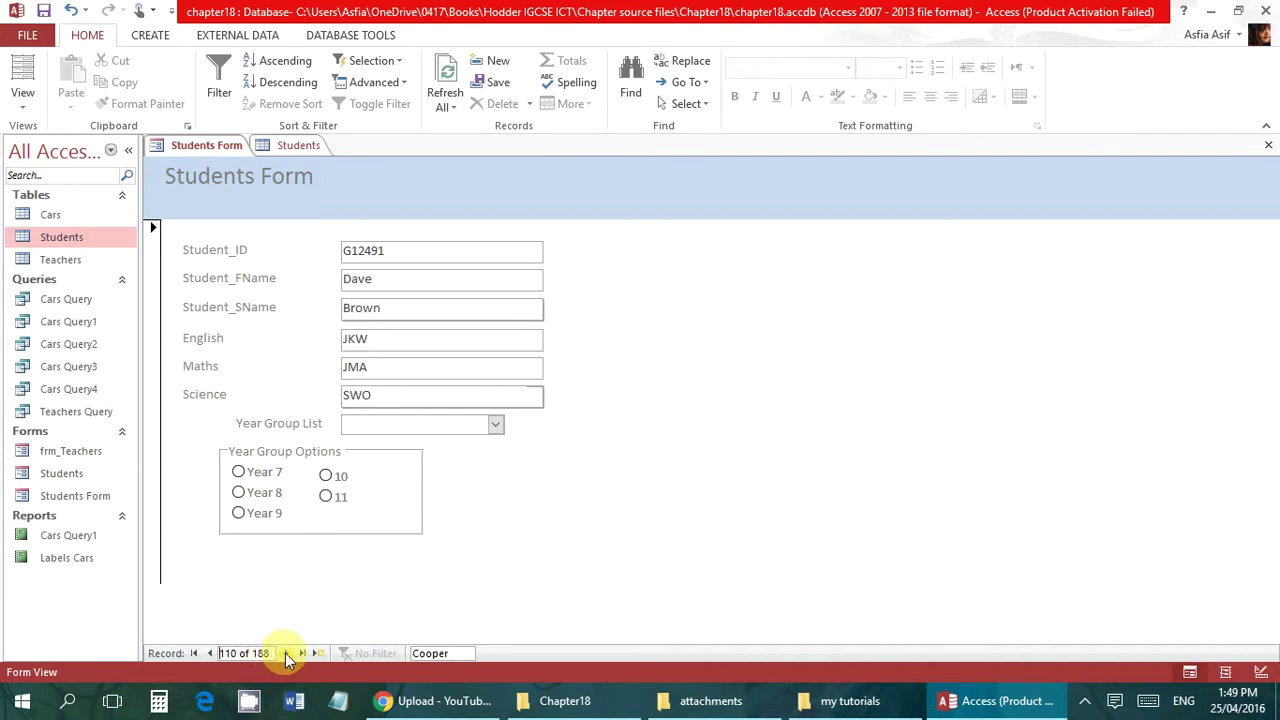
pyautogui.click(287, 653)
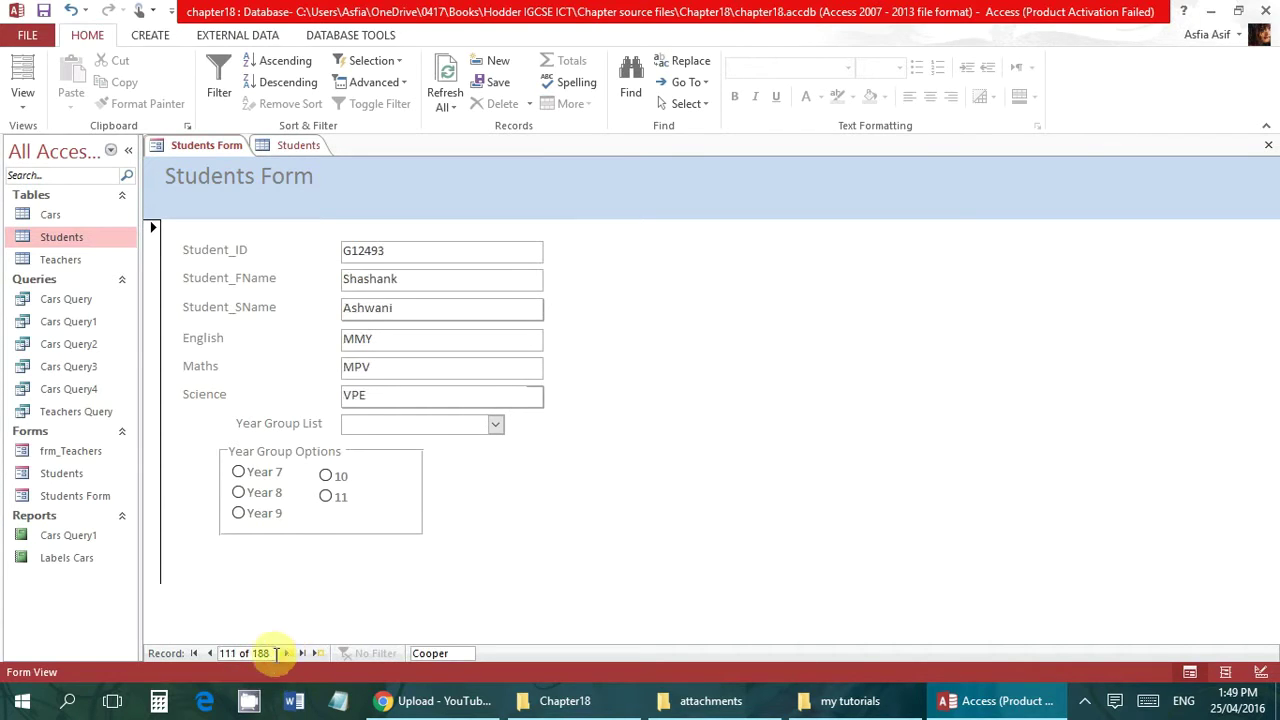
# Go to the last record, start a new blank record in the Students Form and enter a student ID, first name and surname
pyautogui.click(207, 656)
pyautogui.click(301, 655)
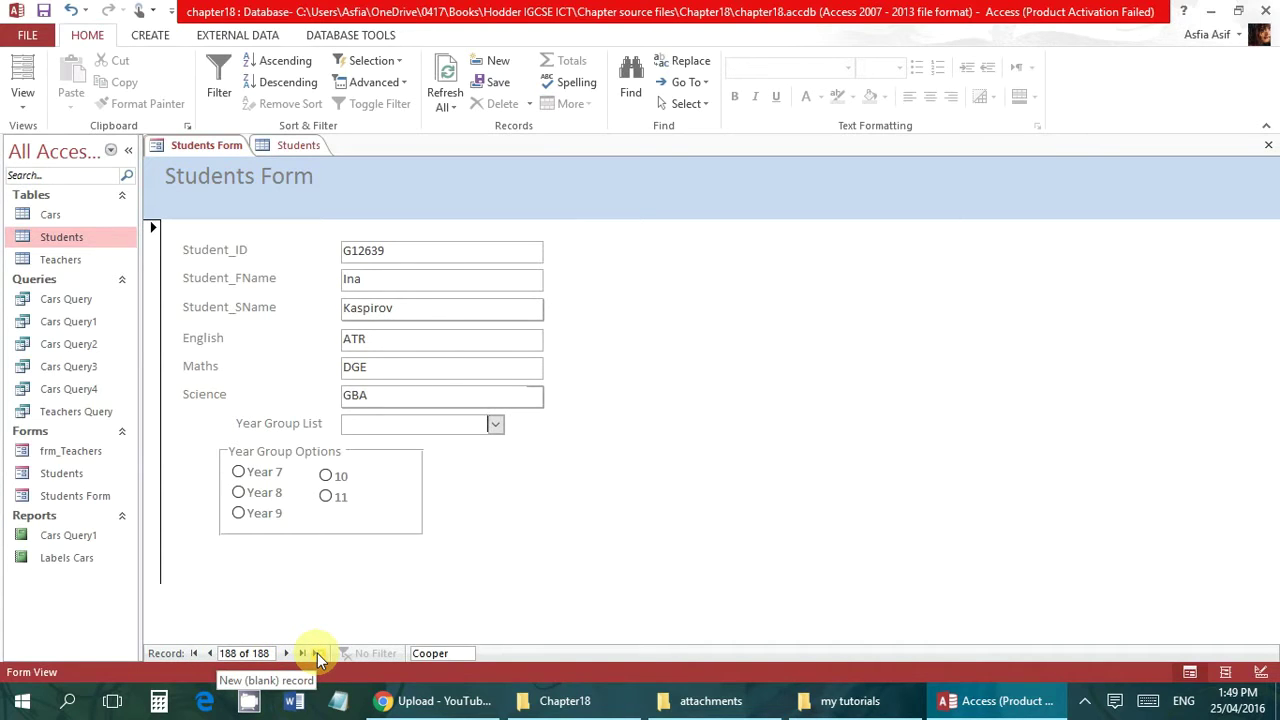
pyautogui.click(317, 653)
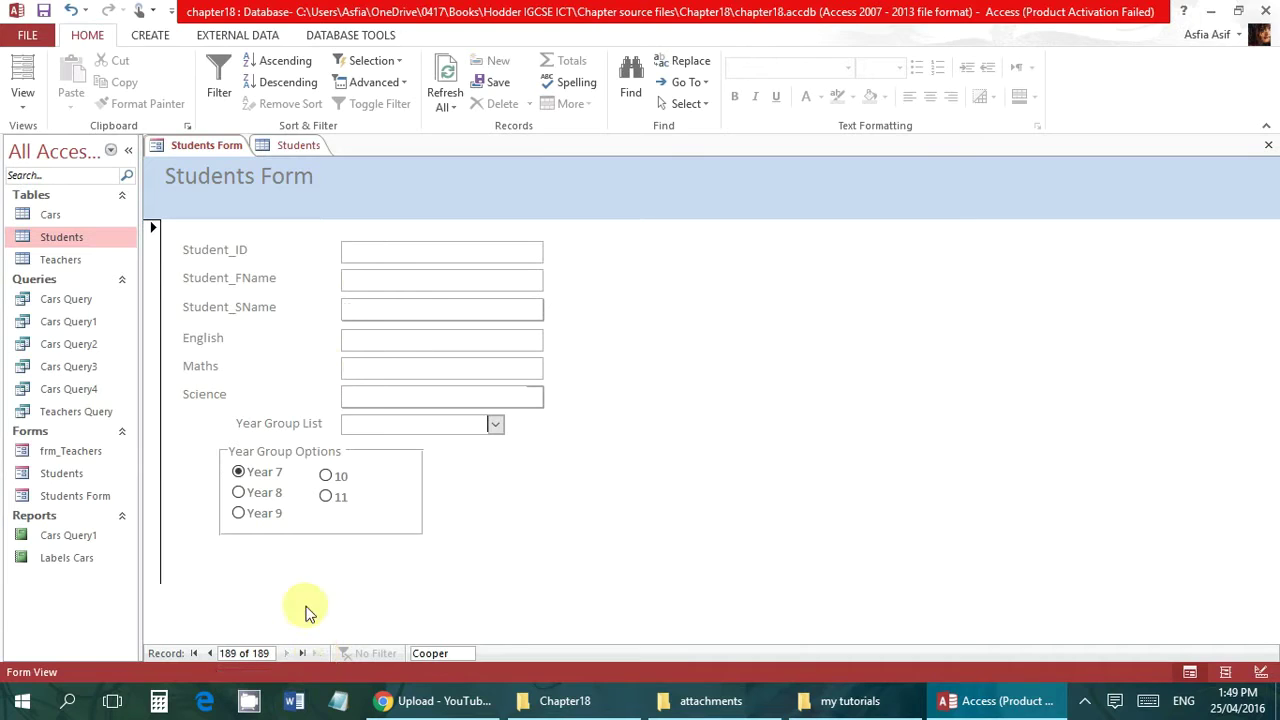
pyautogui.click(355, 249)
pyautogui.write('G34567')
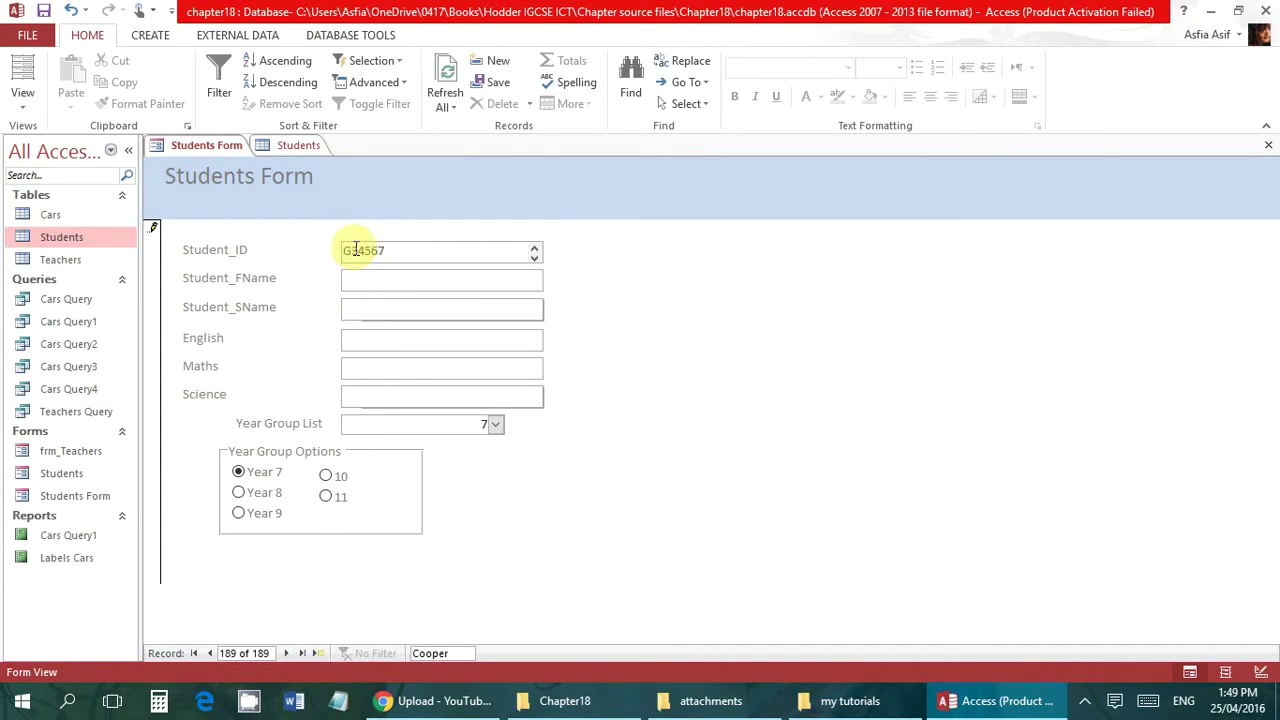
pyautogui.press('Tab')
pyautogui.write('Jhdy')
pyautogui.press('Tab')
pyautogui.write('hdjka')
pyautogui.press('Tab')
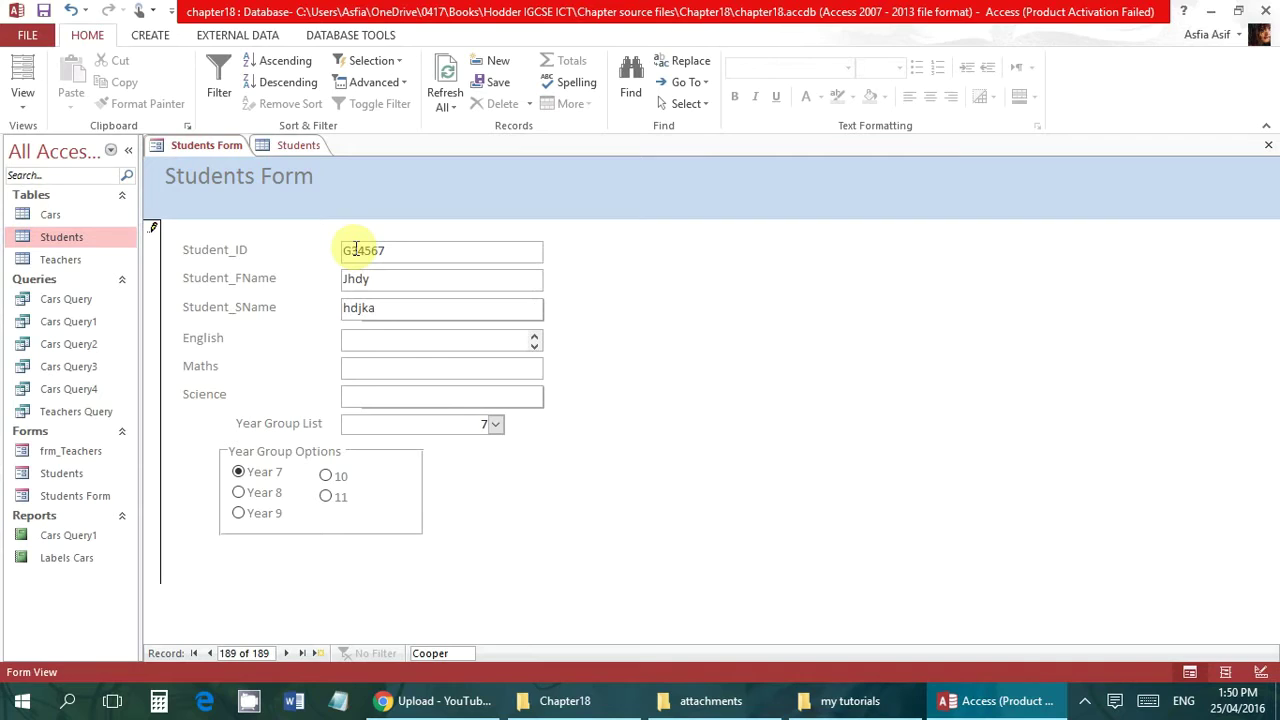
# Enter AXA for English, Maths and Science, choose year group 10, and save the record by moving off it and back
pyautogui.write('AXA')
pyautogui.press('Tab')
pyautogui.write('AXA')
pyautogui.press('Tab')
pyautogui.write('AXA')
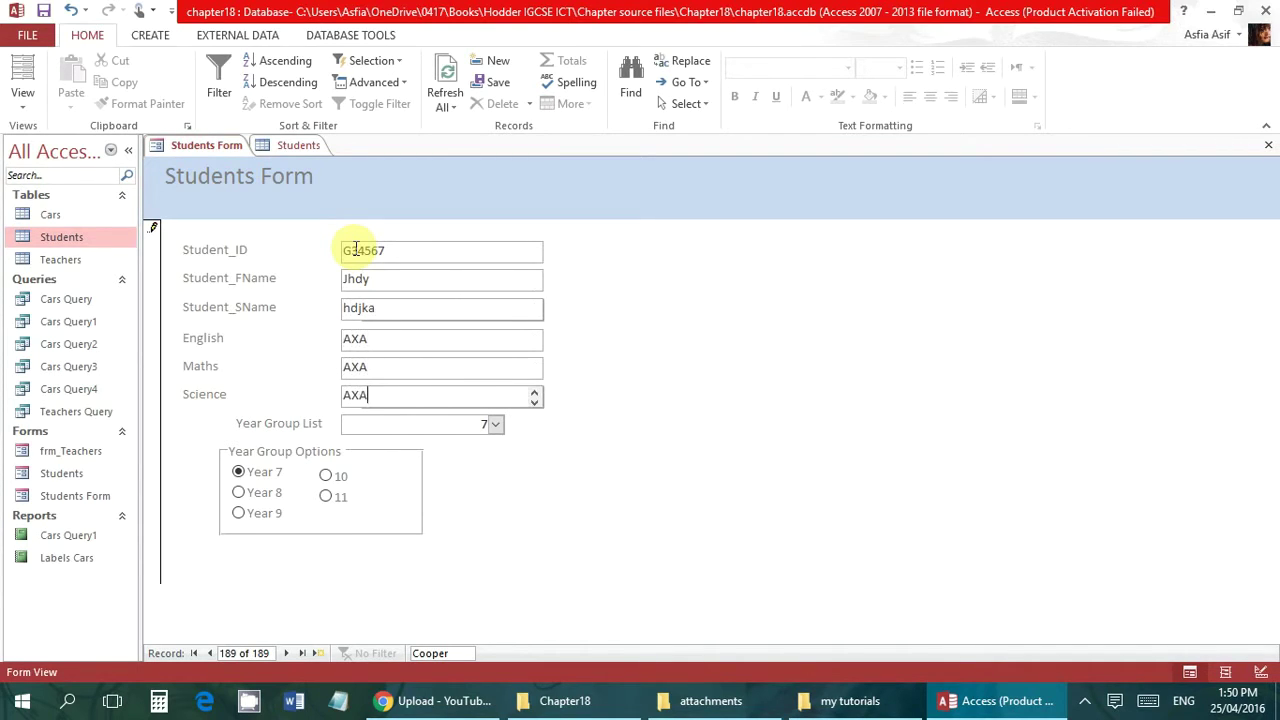
pyautogui.press('Tab')
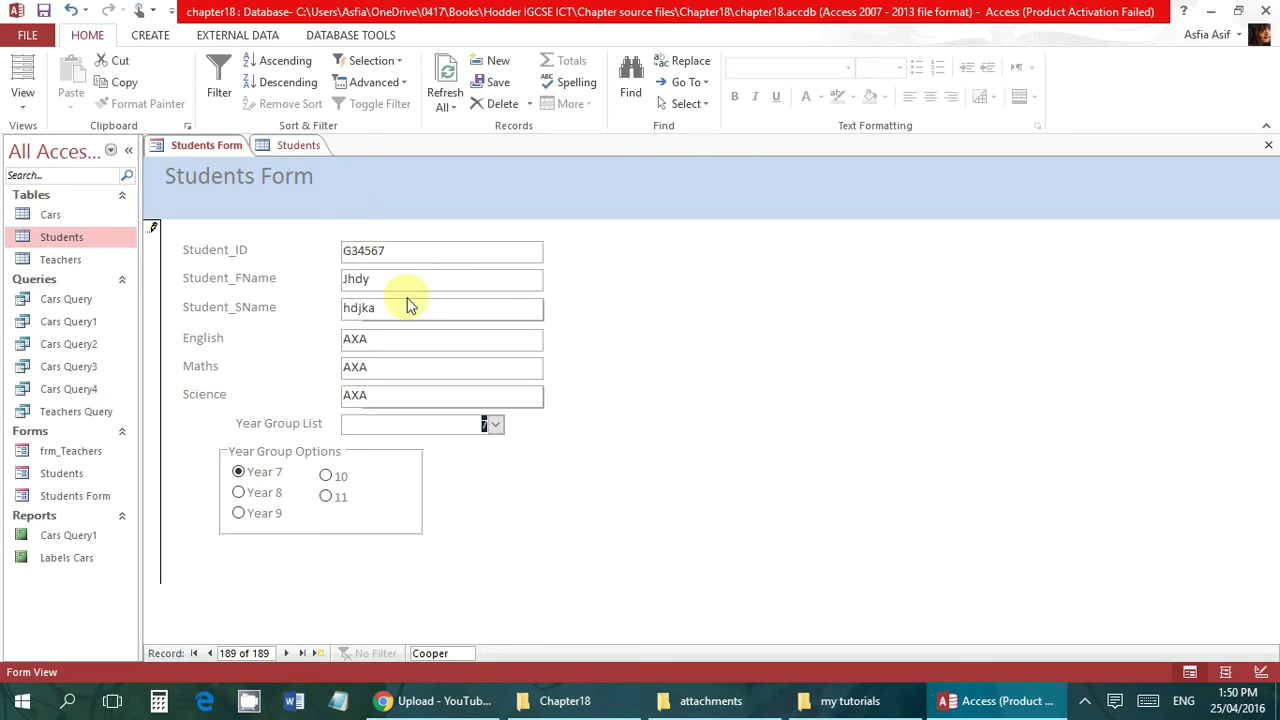
pyautogui.click(327, 475)
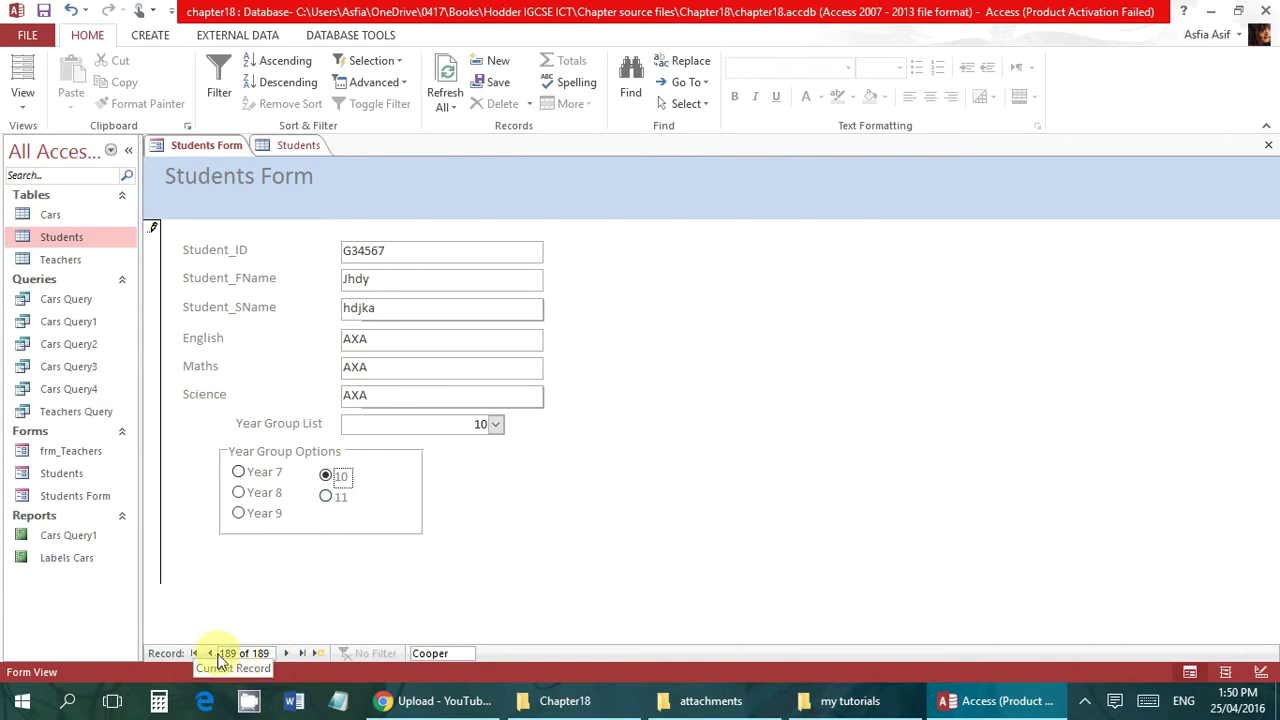
pyautogui.click(288, 654)
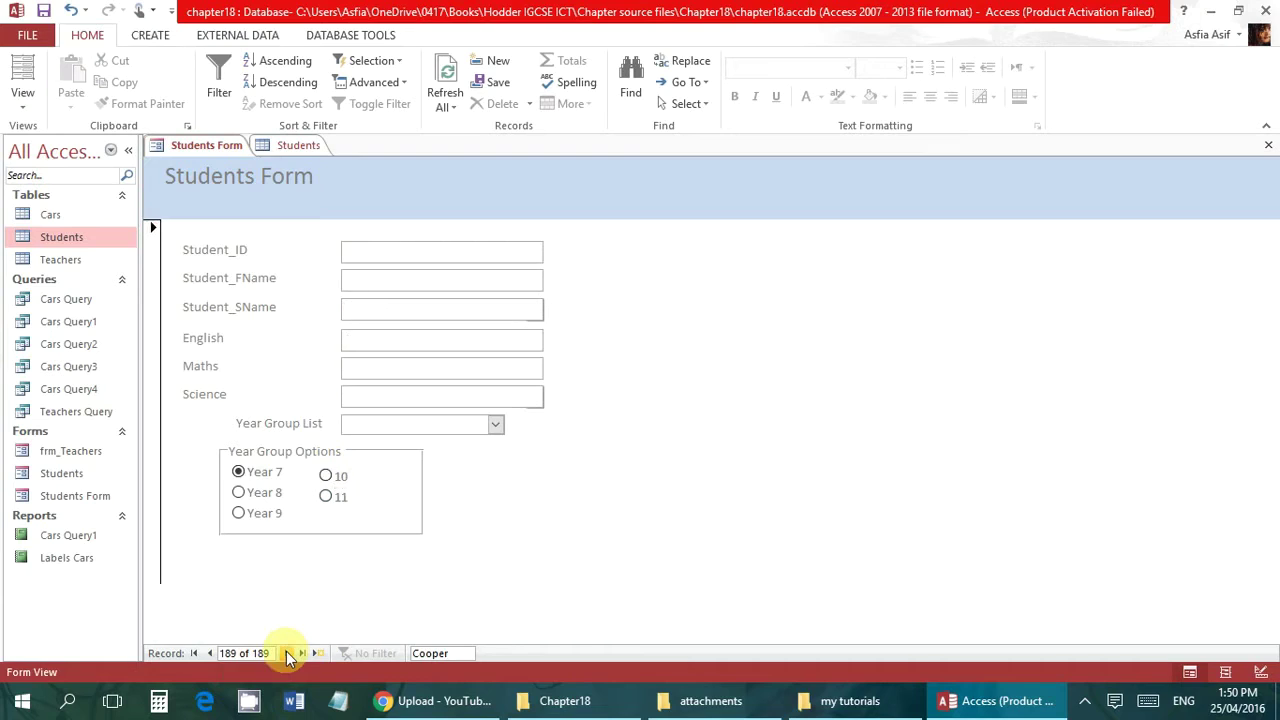
pyautogui.click(210, 651)
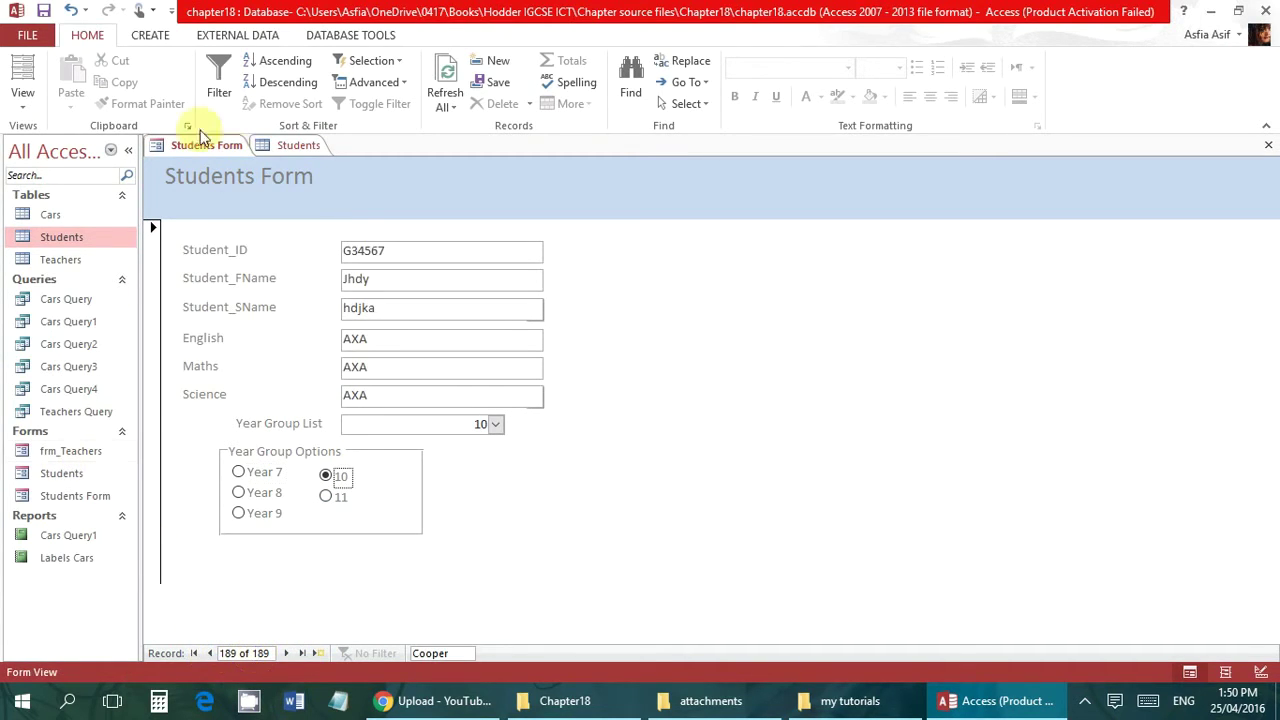
# Look for the new student record at the end of the Students table
pyautogui.click(285, 148)
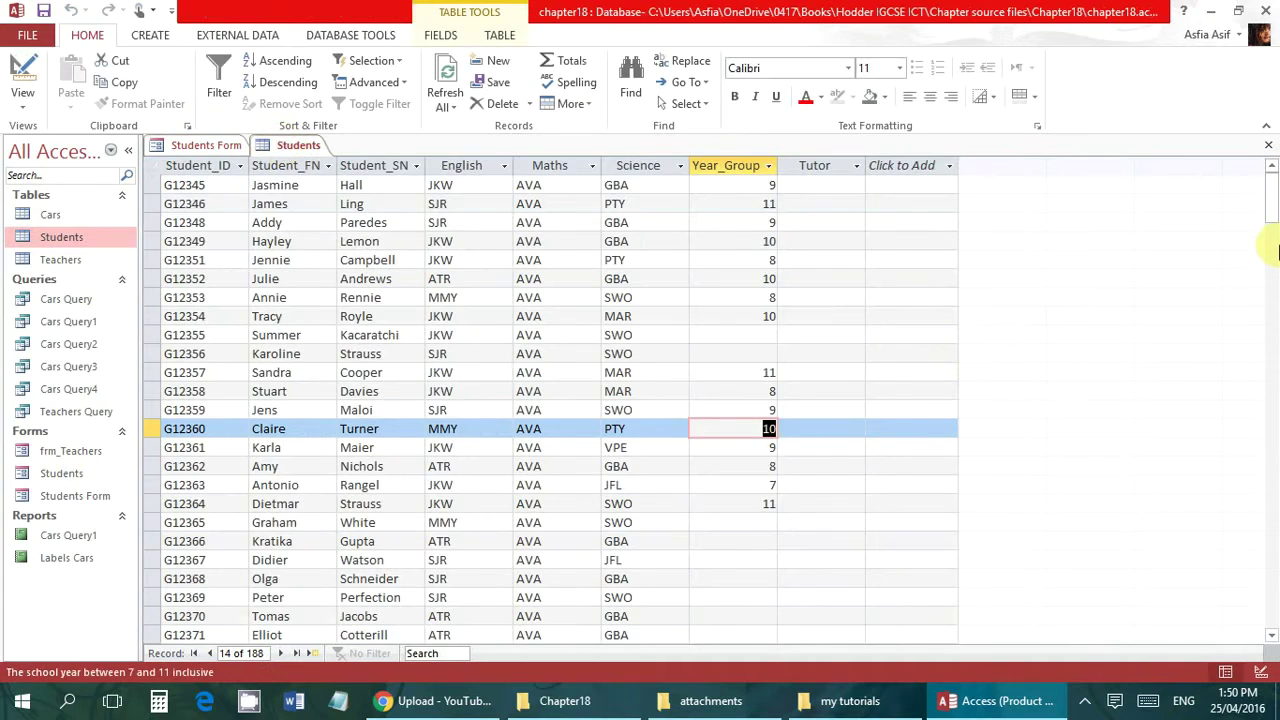
pyautogui.moveTo(1275, 215); pyautogui.dragTo(1272, 571)
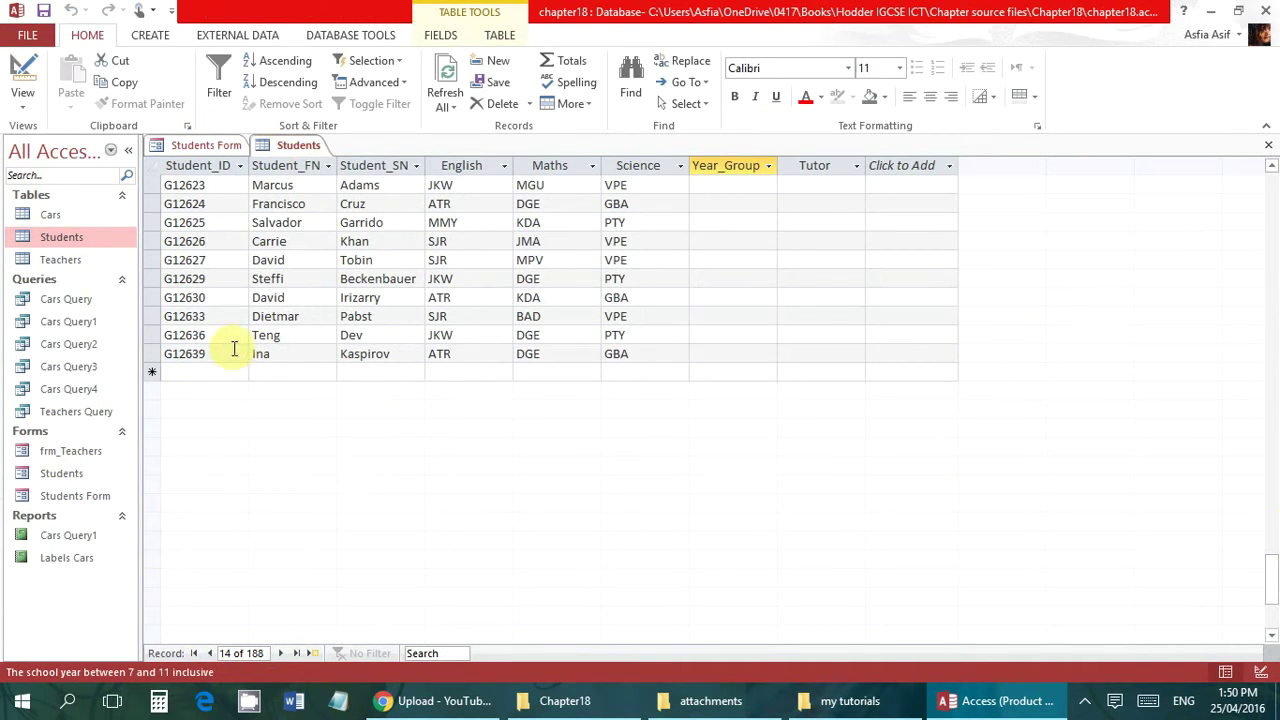
pyautogui.moveTo(1272, 598); pyautogui.dragTo(1272, 150)
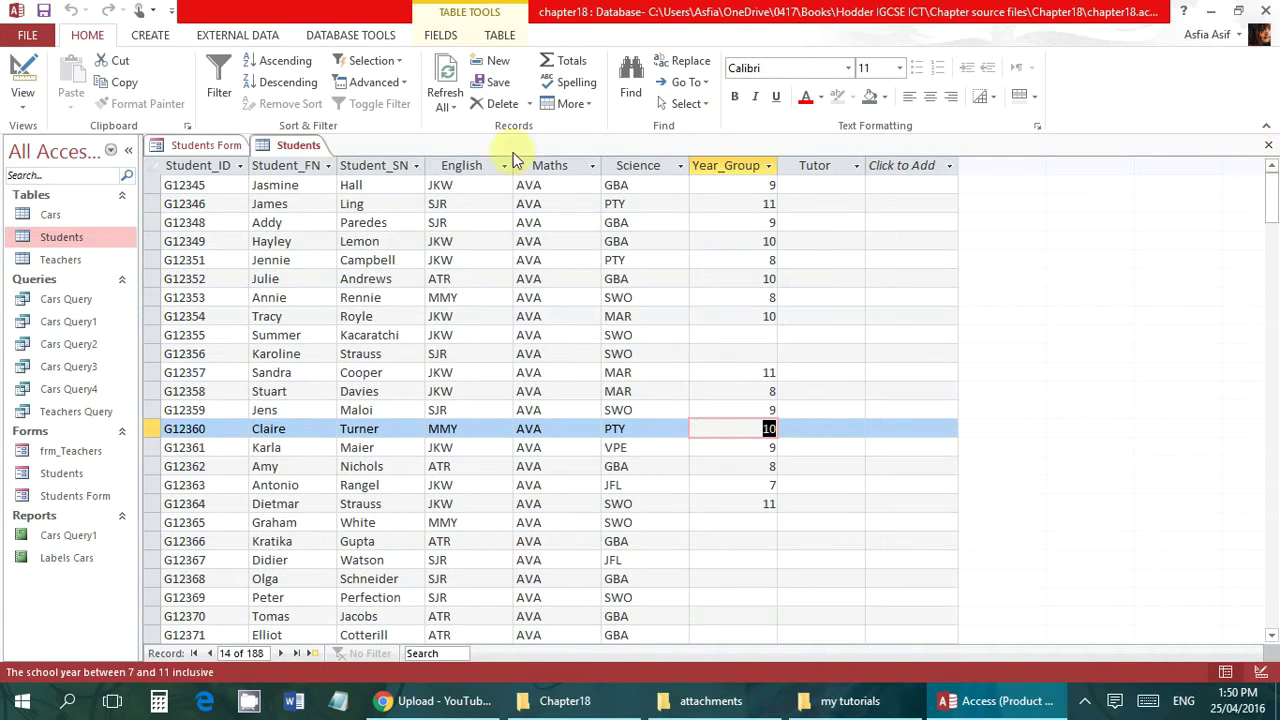
pyautogui.rightClick(294, 145)
pyautogui.click(326, 154)
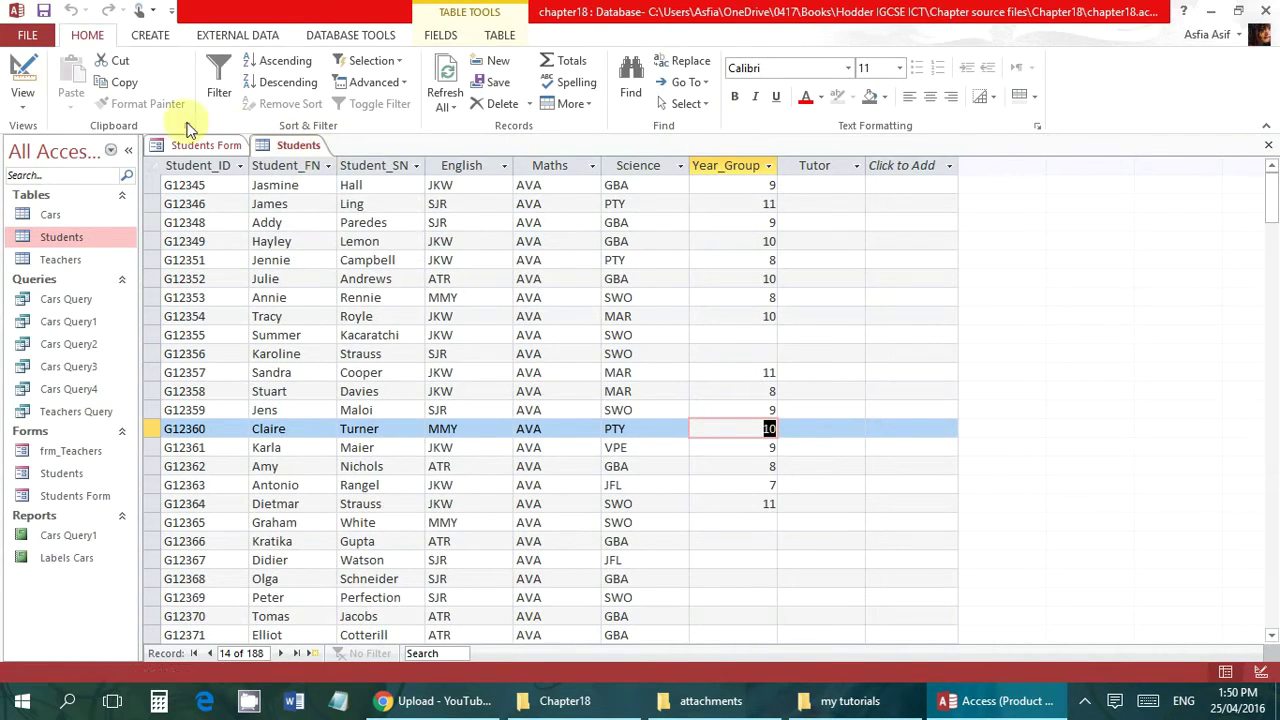
# Return to the Students Form, advance to a blank record and go back to the new student's record
pyautogui.click(190, 143)
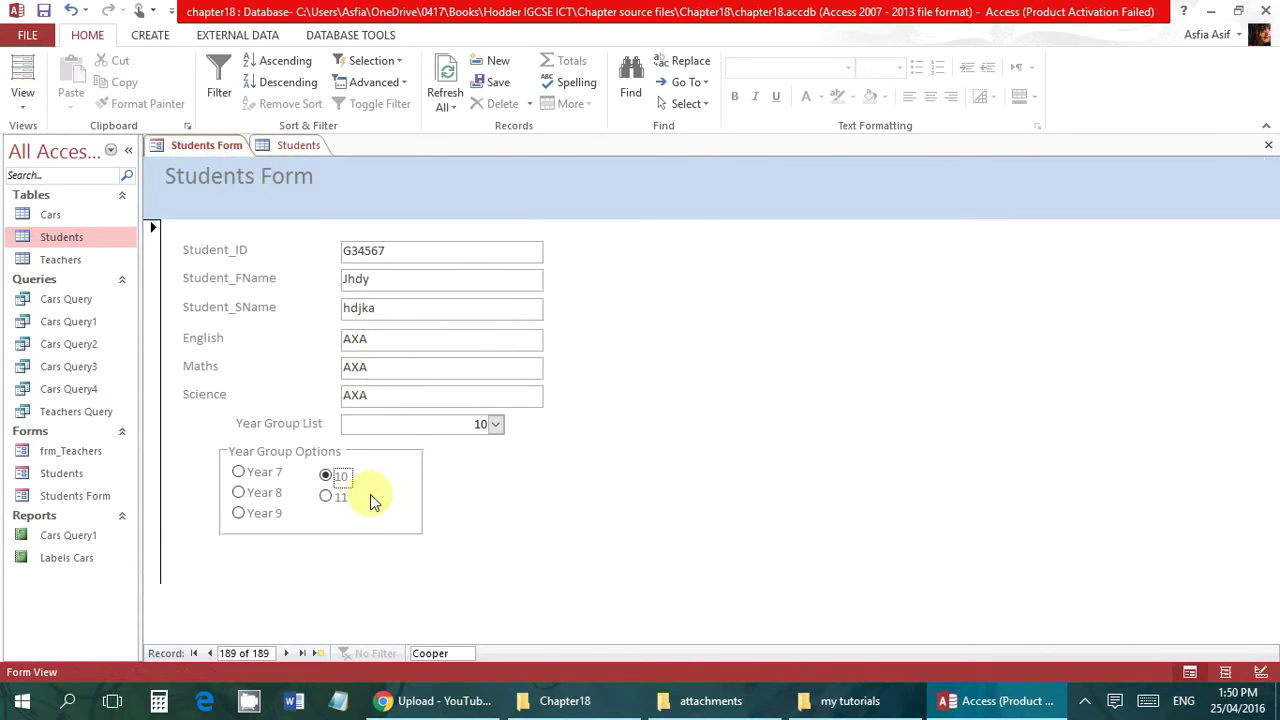
pyautogui.click(288, 653)
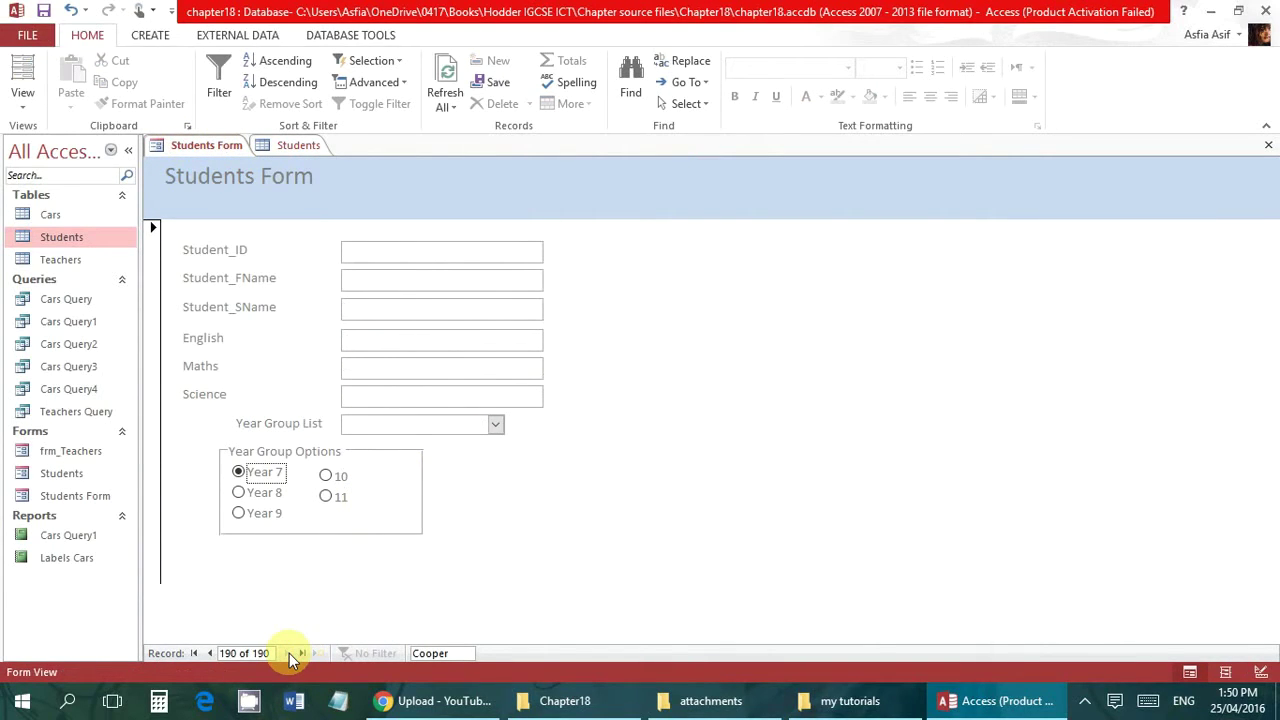
pyautogui.click(210, 654)
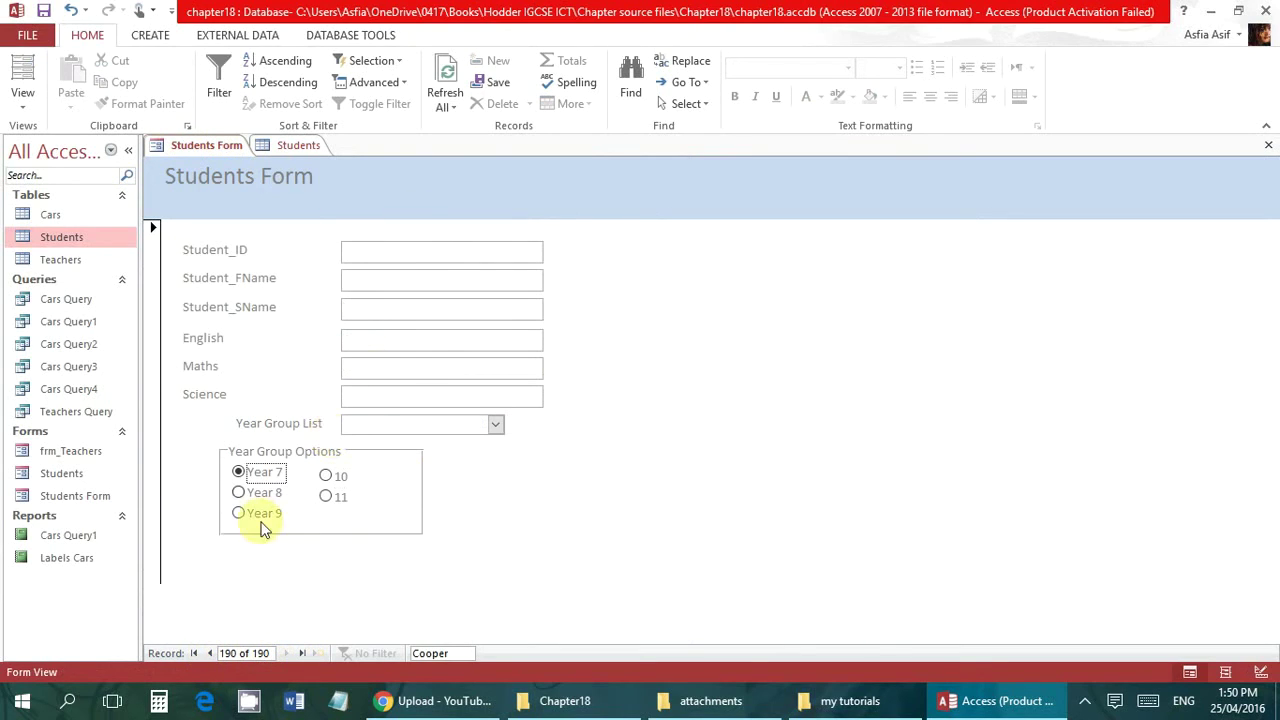
pyautogui.click(208, 653)
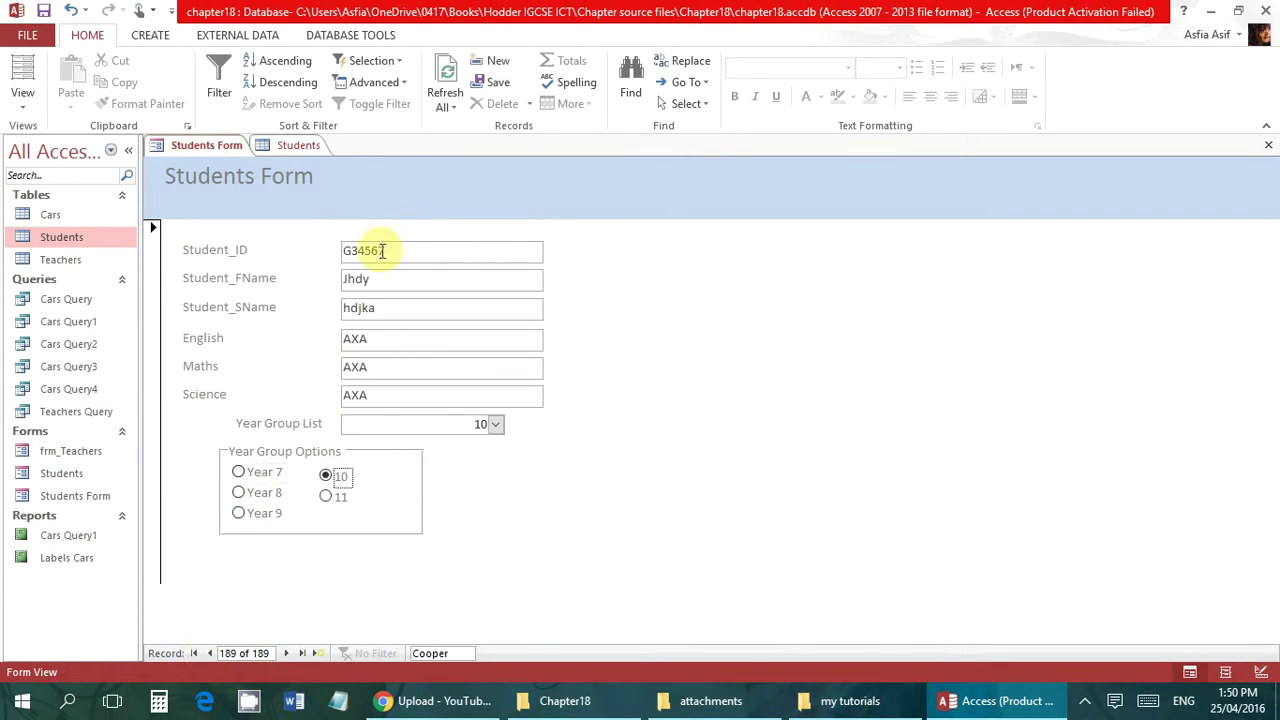
# Close and reopen the Students table, and check the new student's row at its end
pyautogui.click(264, 146)
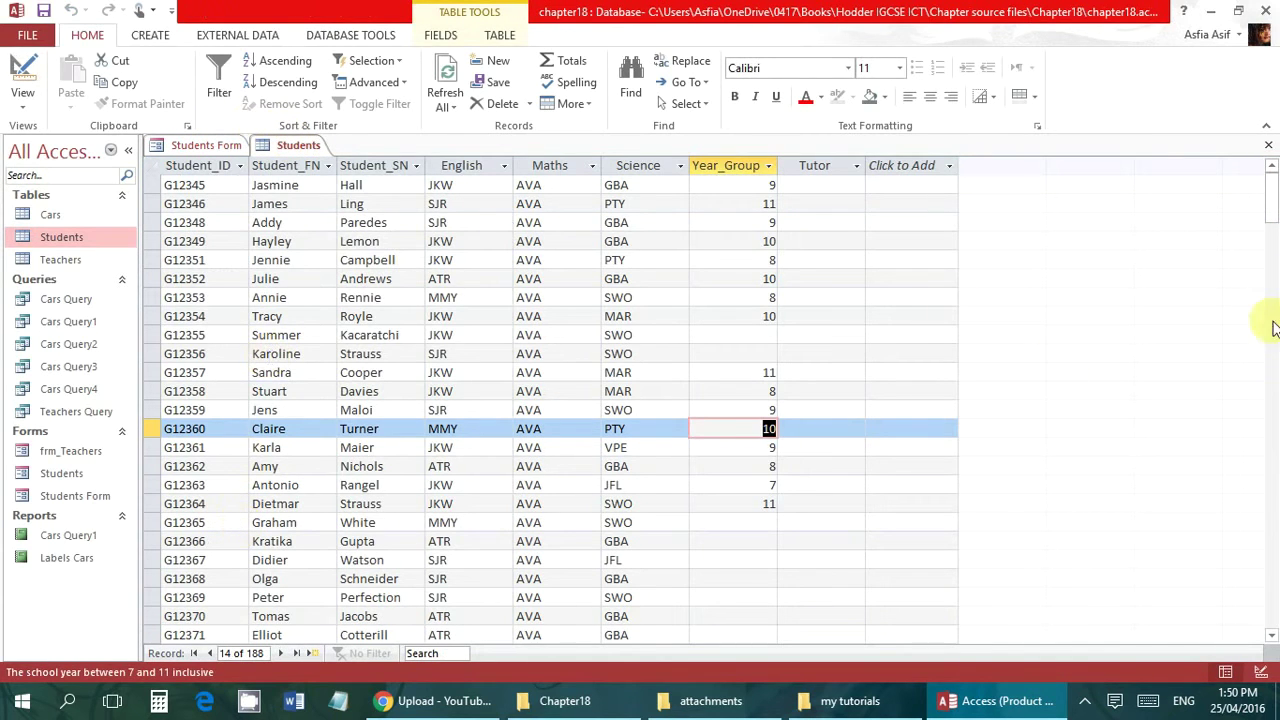
pyautogui.moveTo(1273, 180); pyautogui.dragTo(1274, 578)
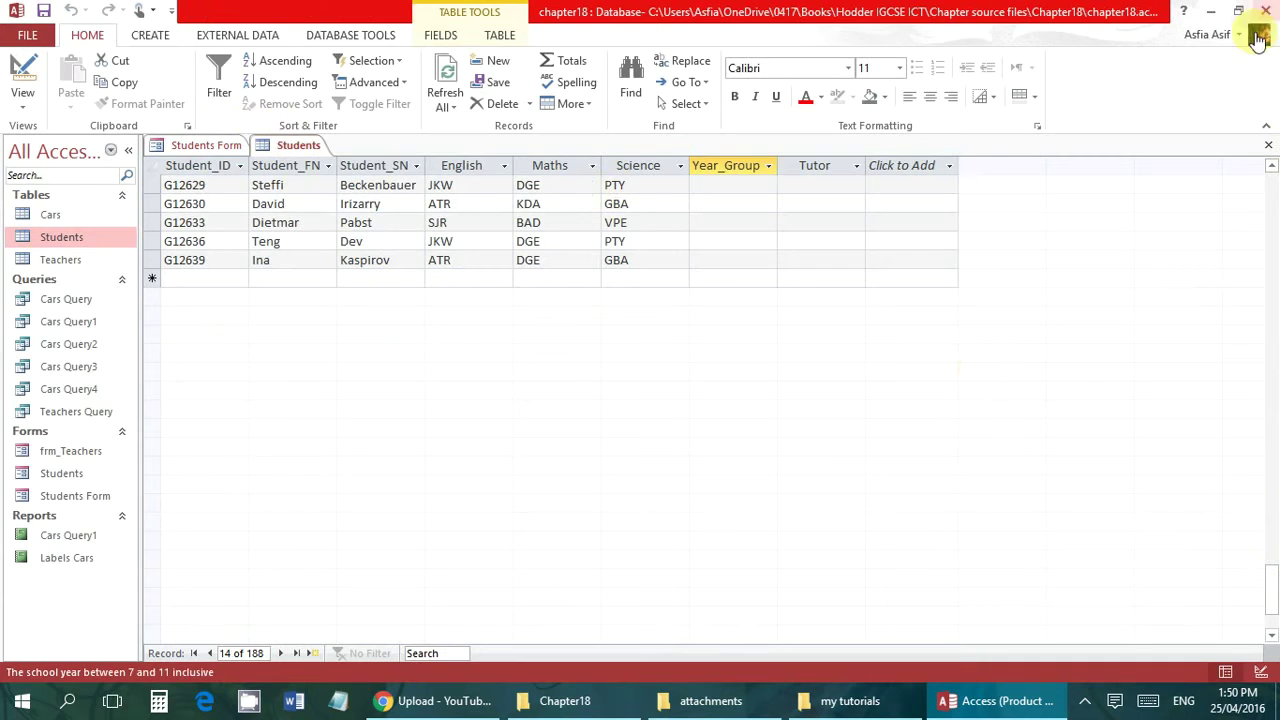
pyautogui.click(1268, 147)
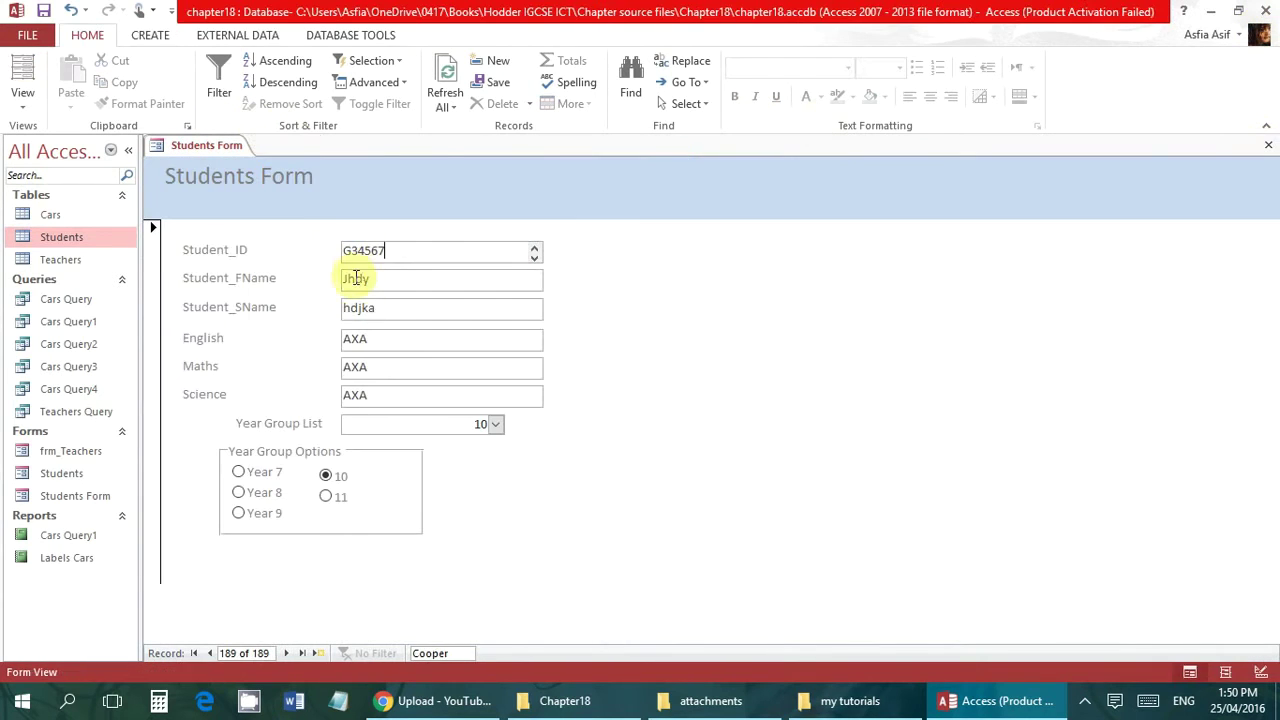
pyautogui.doubleClick(88, 238)
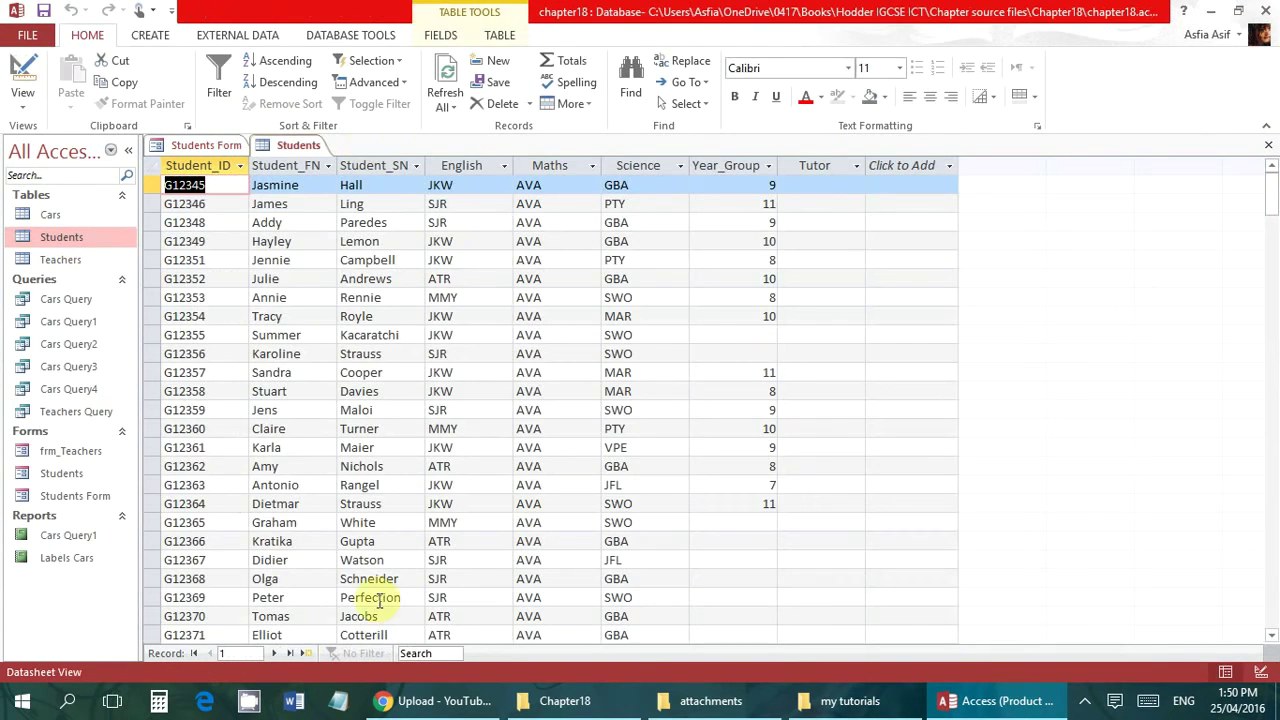
pyautogui.moveTo(1277, 238); pyautogui.dragTo(1274, 588)
pyautogui.click(225, 394)
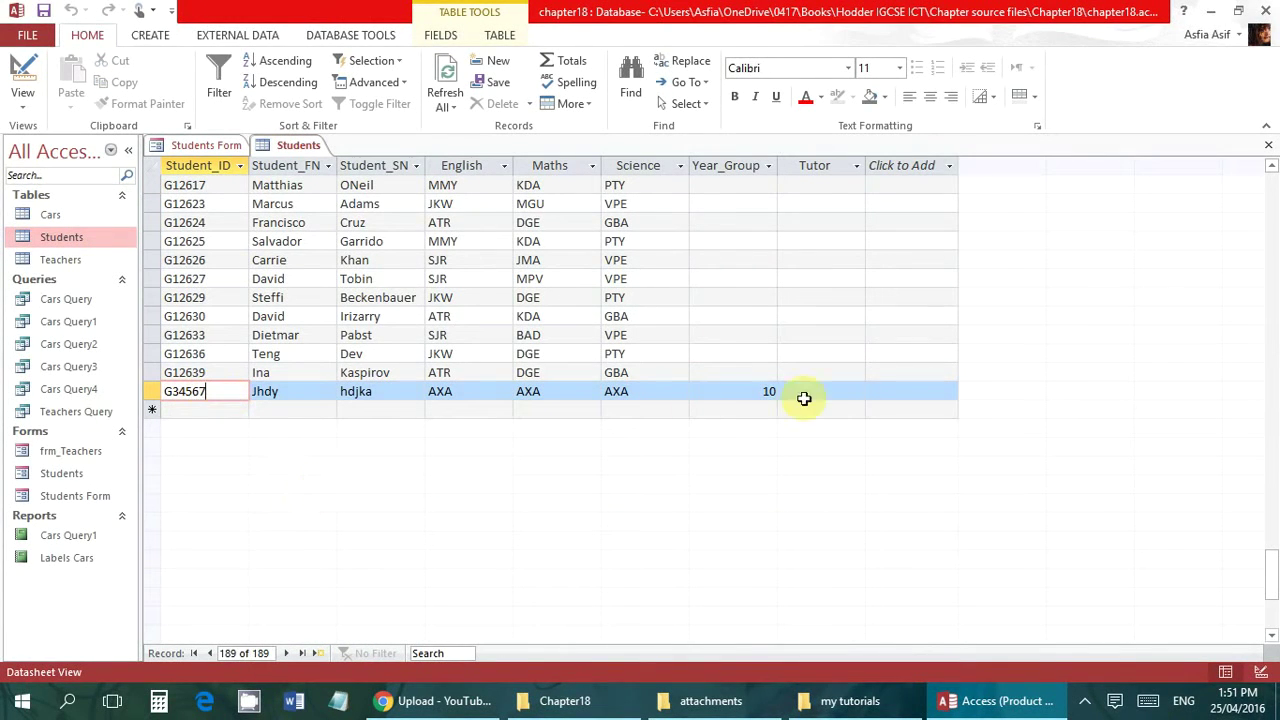
# Return to the Students Form and search its records by a student's first name
pyautogui.click(205, 145)
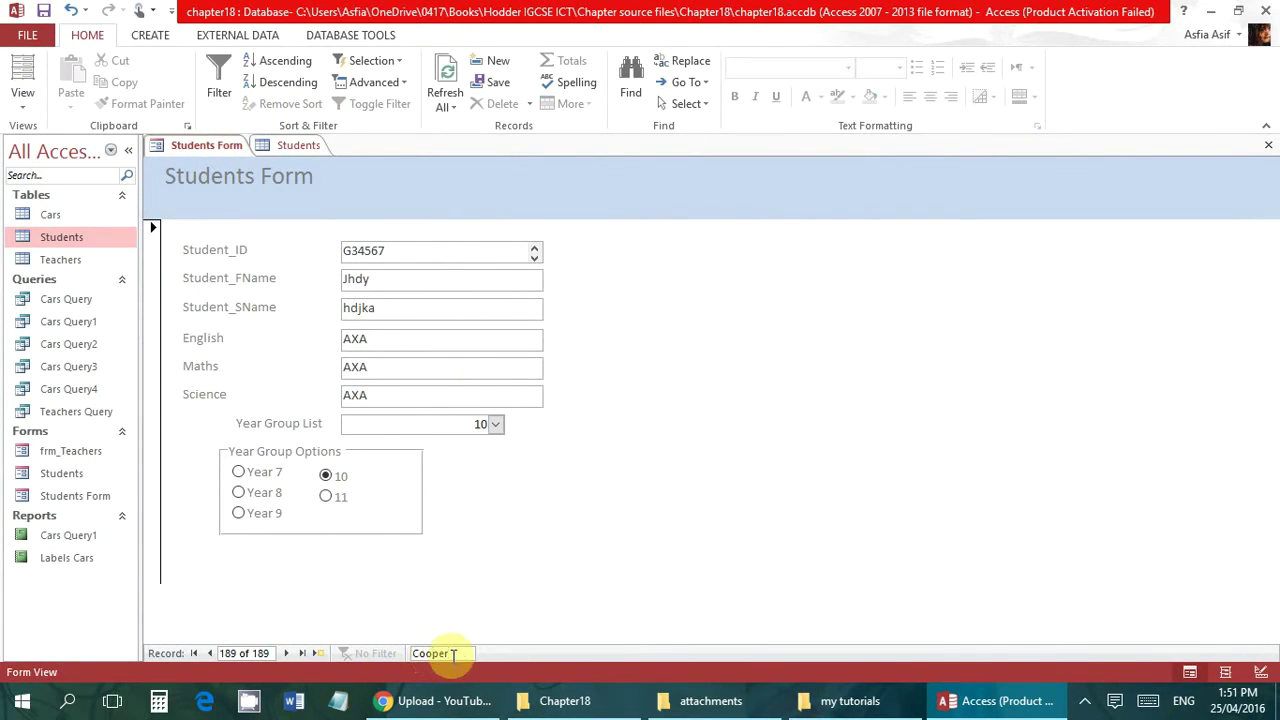
pyautogui.press('BackSpace')
pyautogui.press('BackSpace')
pyautogui.press('BackSpace')
pyautogui.press('BackSpace')
pyautogui.press('BackSpace')
pyautogui.press('BackSpace')
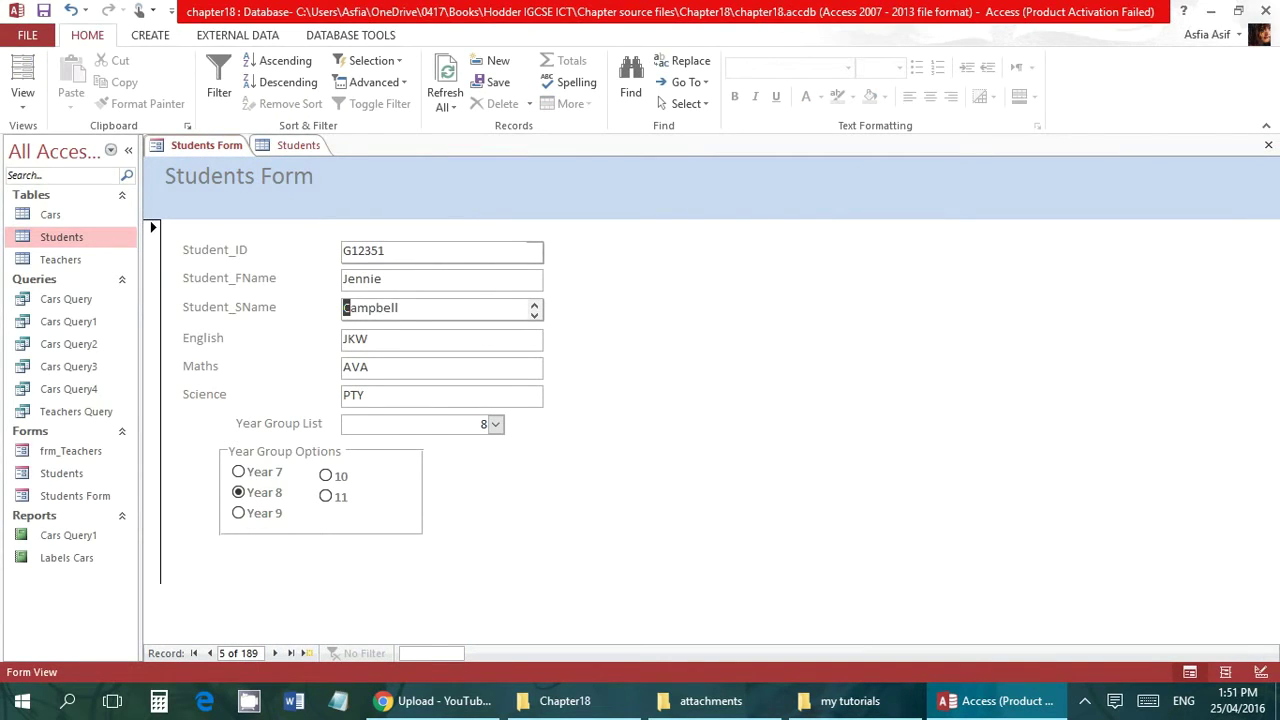
pyautogui.write('J')
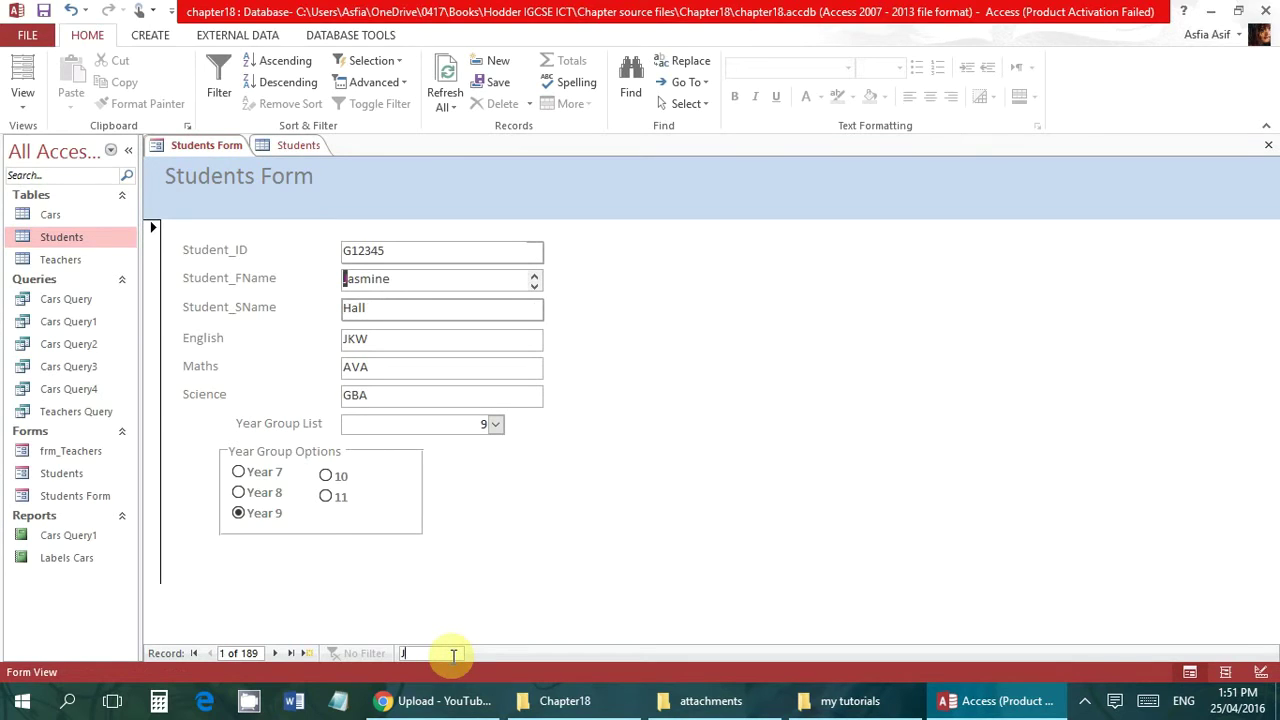
pyautogui.write('u')
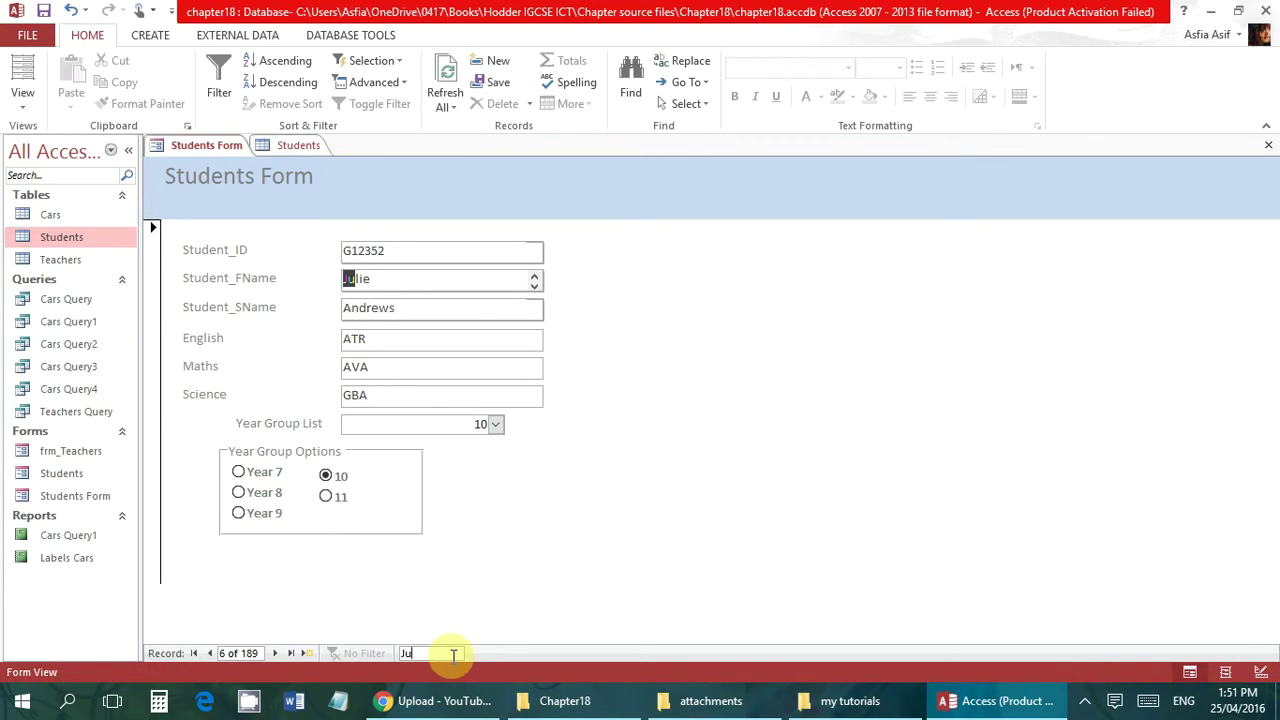
pyautogui.write('ltin')
pyautogui.press('BackSpace')
pyautogui.press('BackSpace')
pyautogui.write('lie')
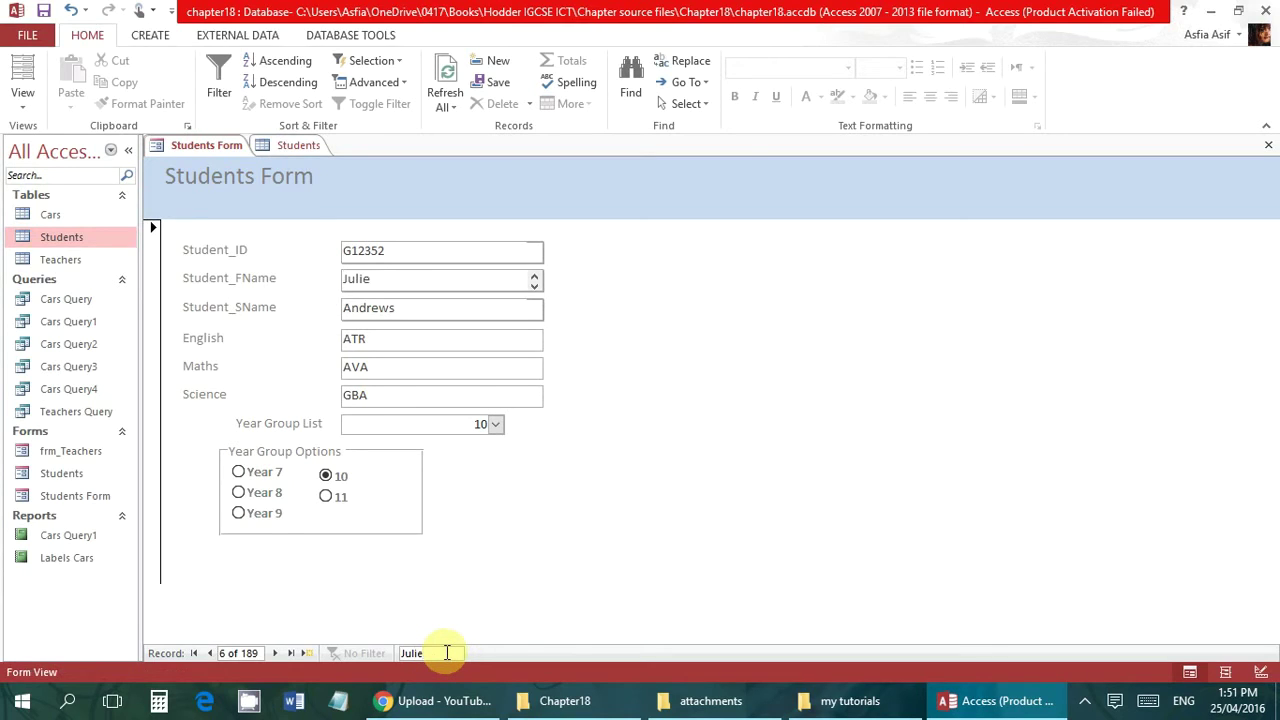
# Search the form for the teacher code JKW and advance through the next four records
pyautogui.press('BackSpace')
pyautogui.press('BackSpace')
pyautogui.press('BackSpace')
pyautogui.press('BackSpace')
pyautogui.press('BackSpace')
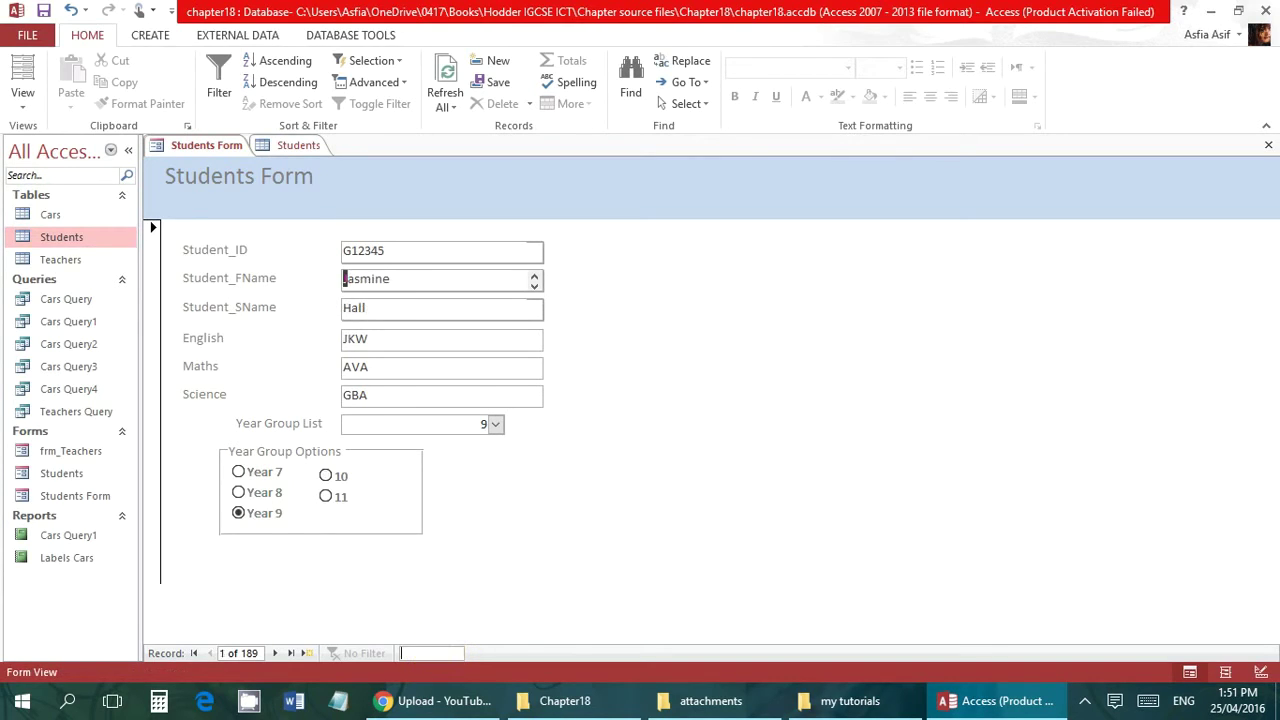
pyautogui.write('JKW')
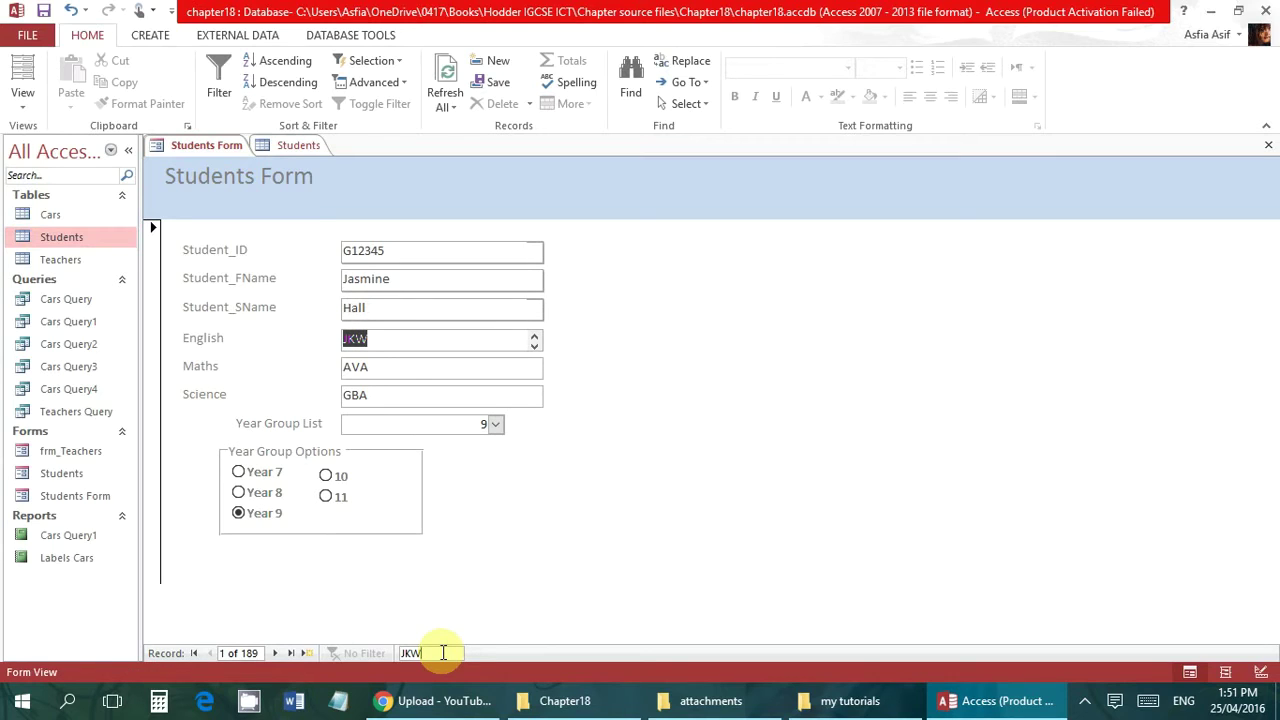
pyautogui.click(276, 656)
pyautogui.click(276, 656)
pyautogui.click(276, 656)
pyautogui.click(276, 656)
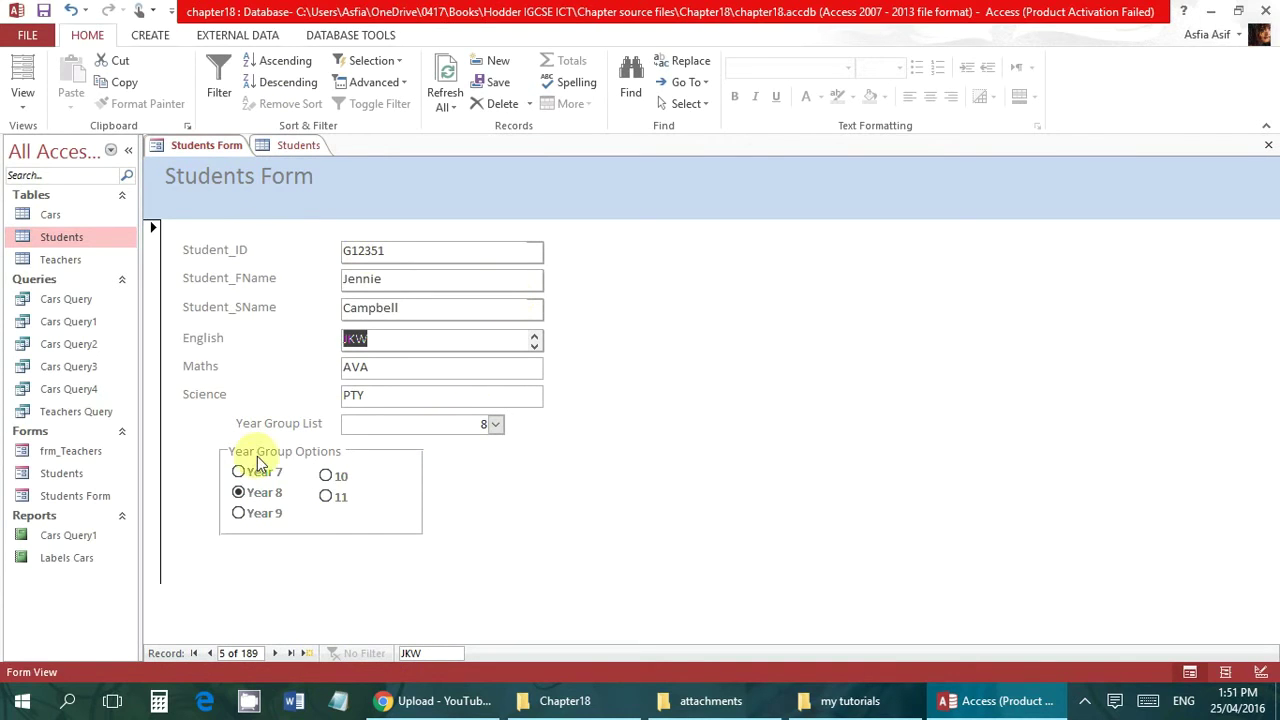
# Show the Students Form in Design View and shorten its Detail section to about 9.2 cm, just below the option group
pyautogui.click(283, 150)
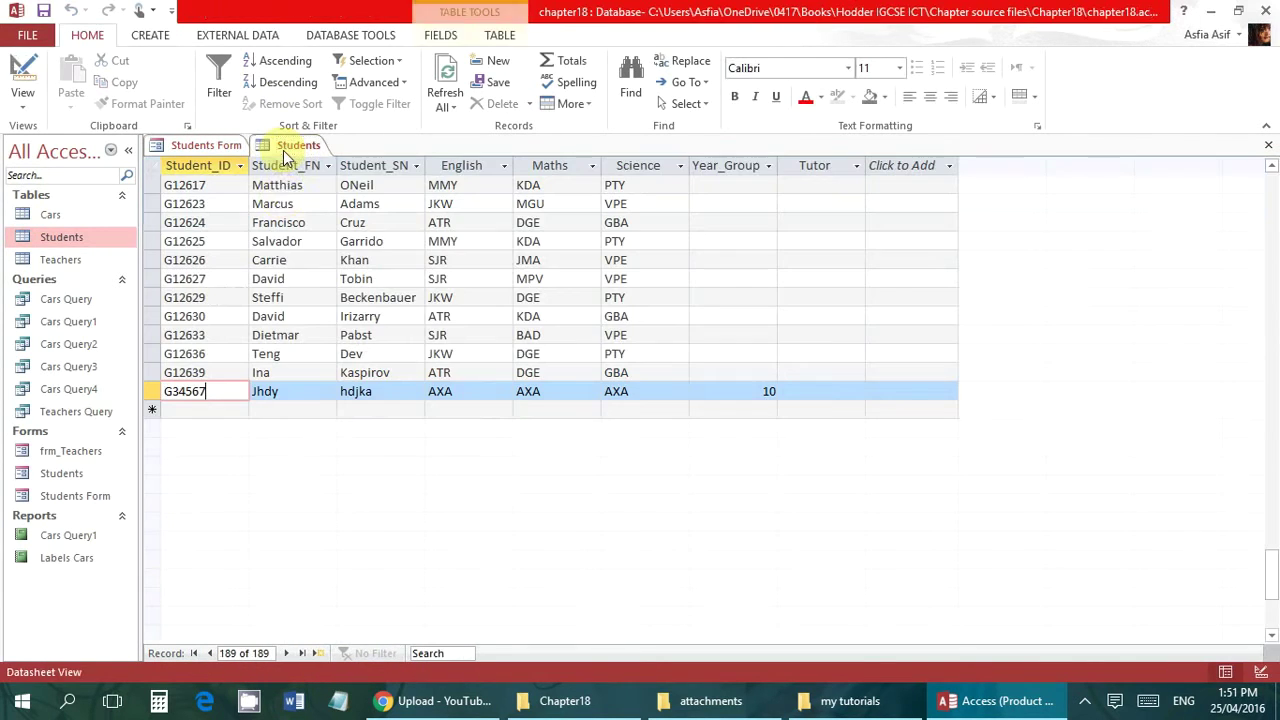
pyautogui.rightClick(224, 152)
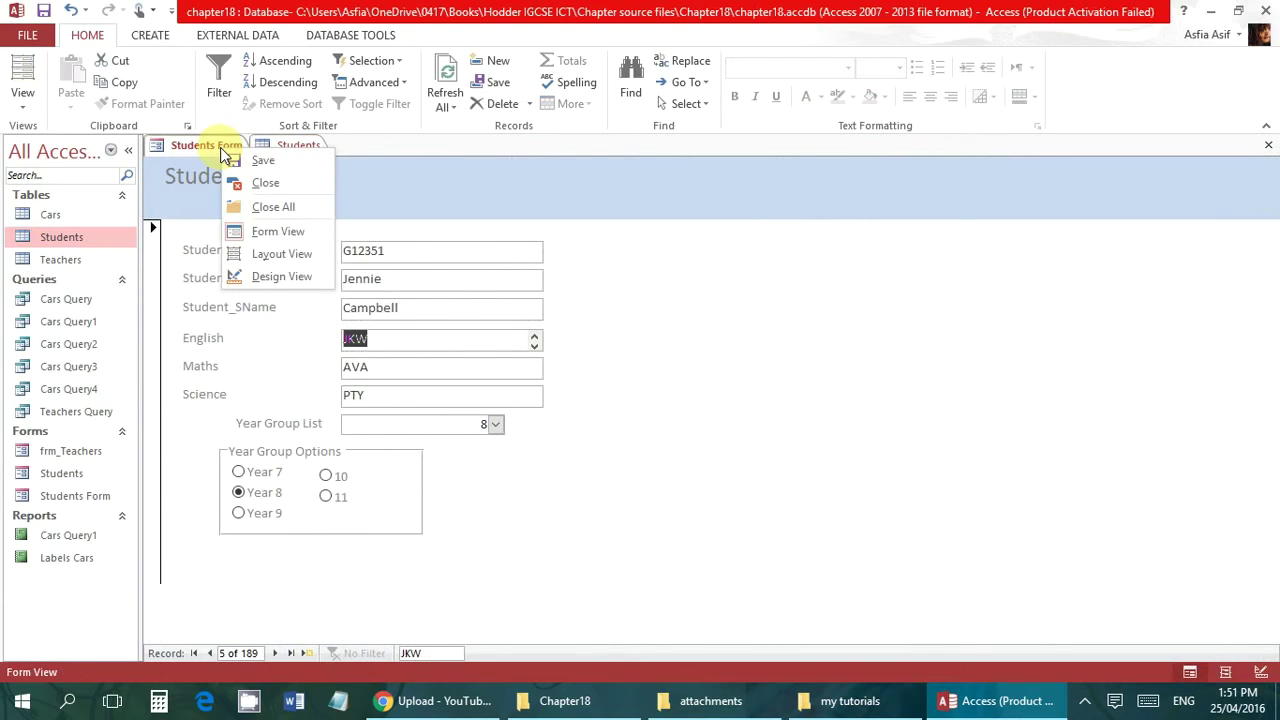
pyautogui.click(286, 277)
pyautogui.moveTo(940, 385); pyautogui.dragTo(963, 529)
pyautogui.moveTo(443, 456); pyautogui.dragTo(443, 418)
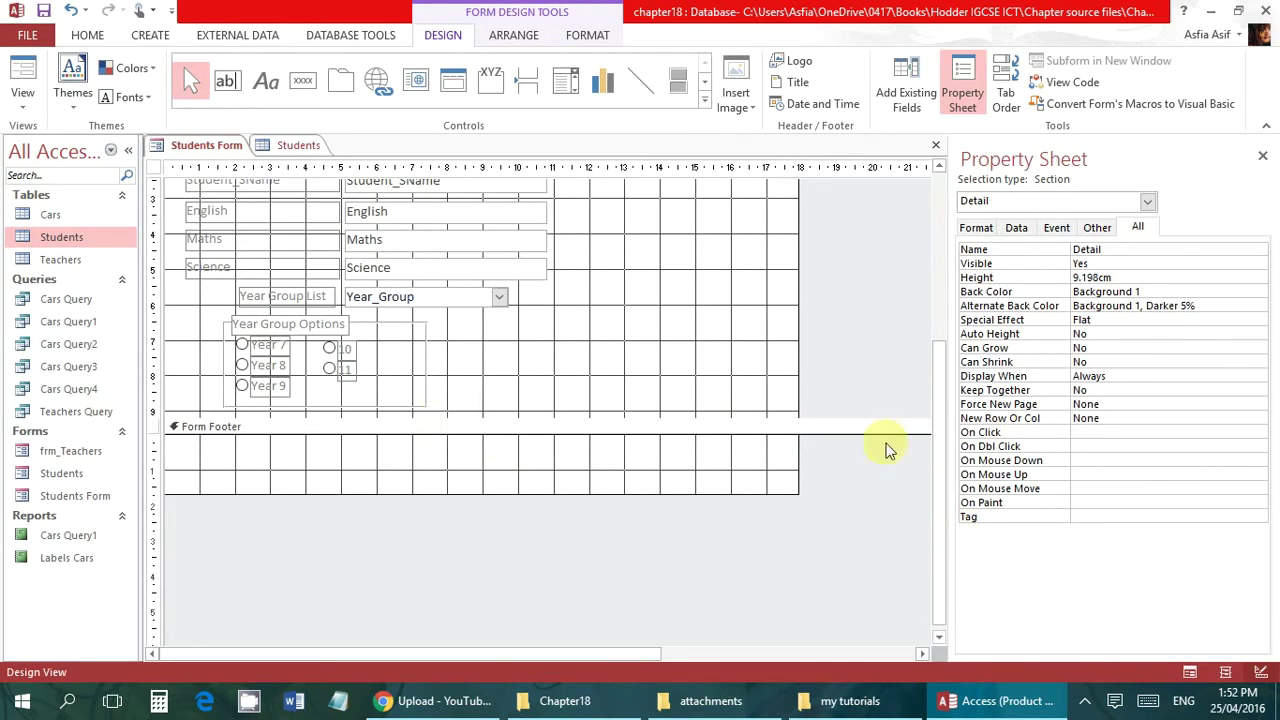
# Add a label about 7 cm wide to the Form Footer reading "name, candidate number, center number"
pyautogui.moveTo(947, 523); pyautogui.dragTo(948, 422)
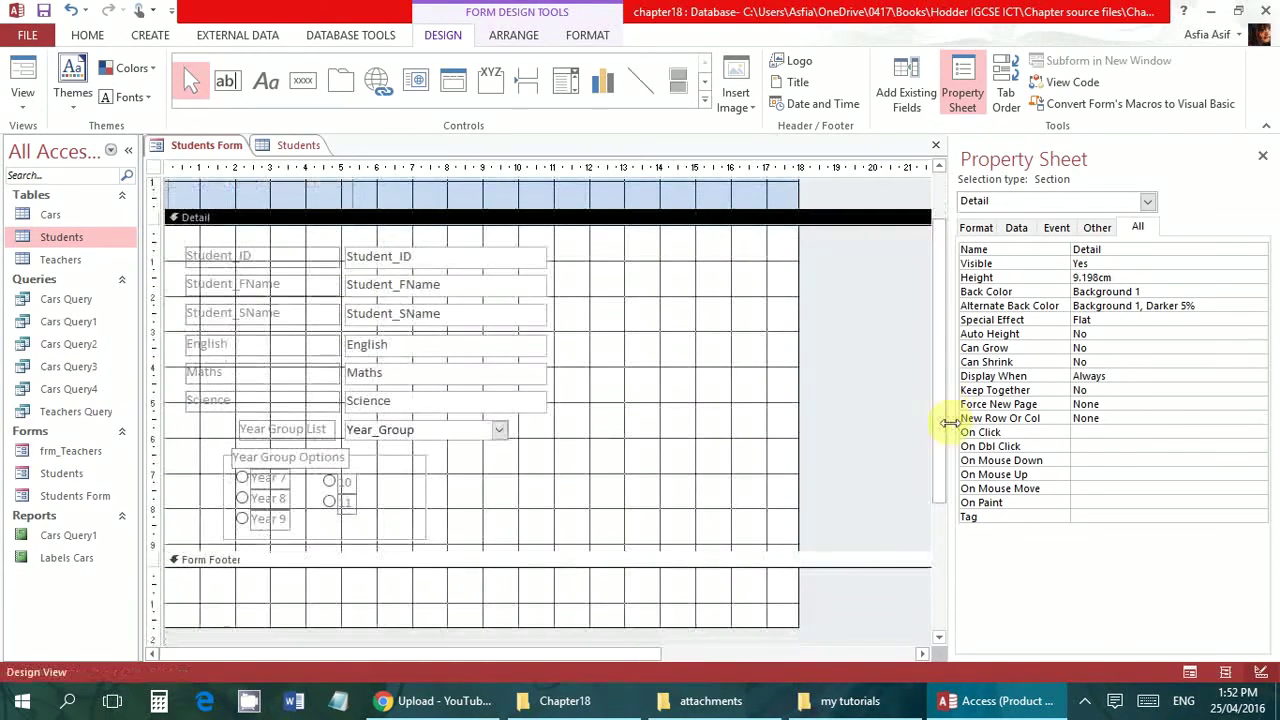
pyautogui.click(267, 85)
pyautogui.moveTo(175, 583); pyautogui.dragTo(398, 605)
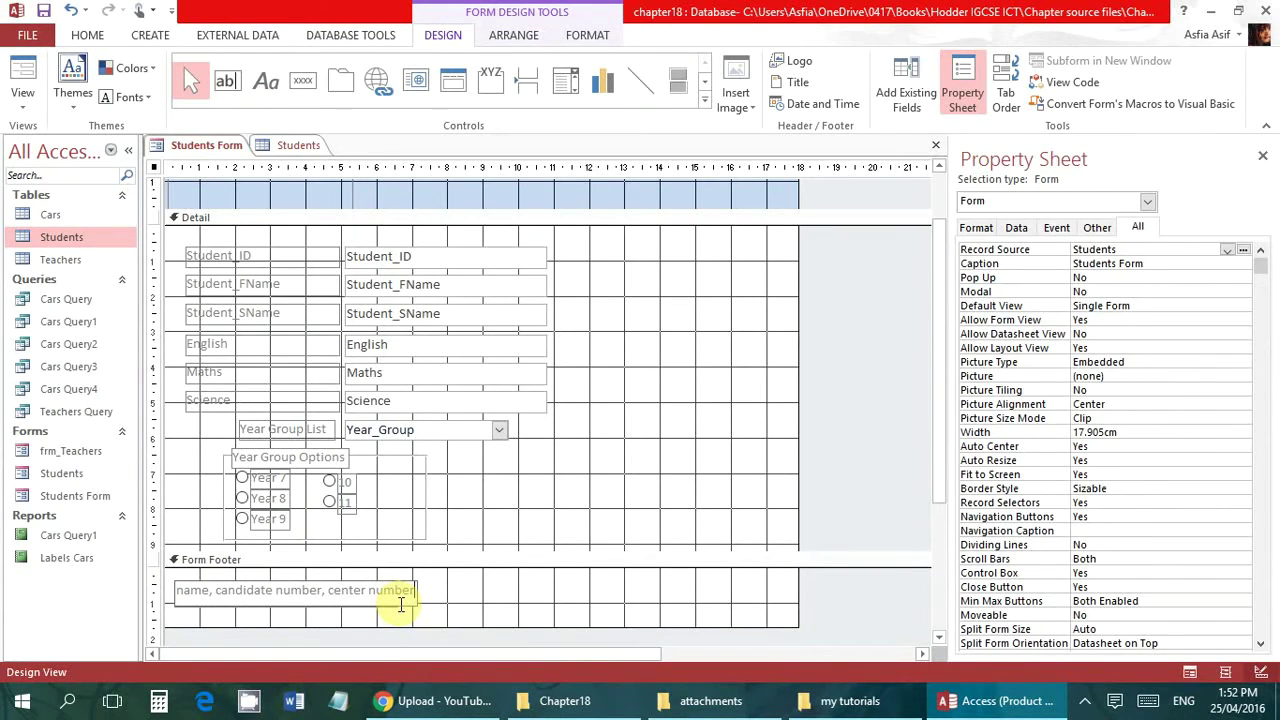
# Insert the date in the 25 April 2016 format without the time into the Students Form
pyautogui.click(486, 594)
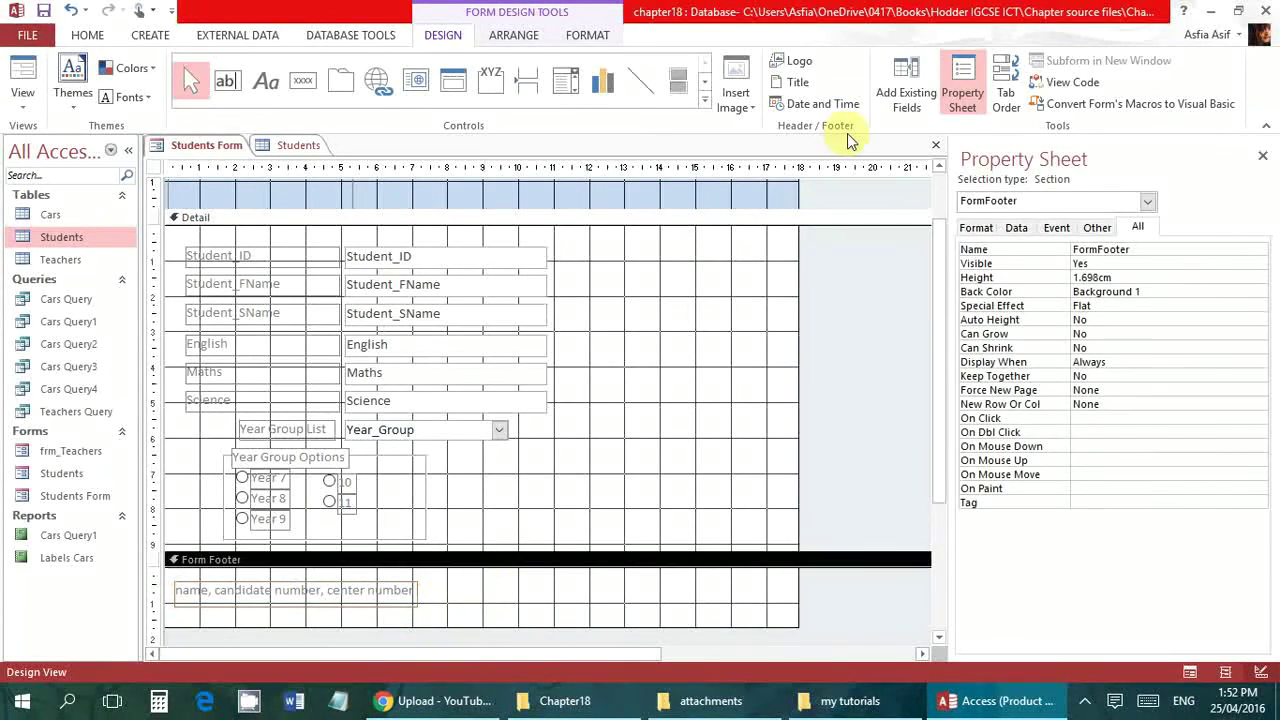
pyautogui.click(815, 104)
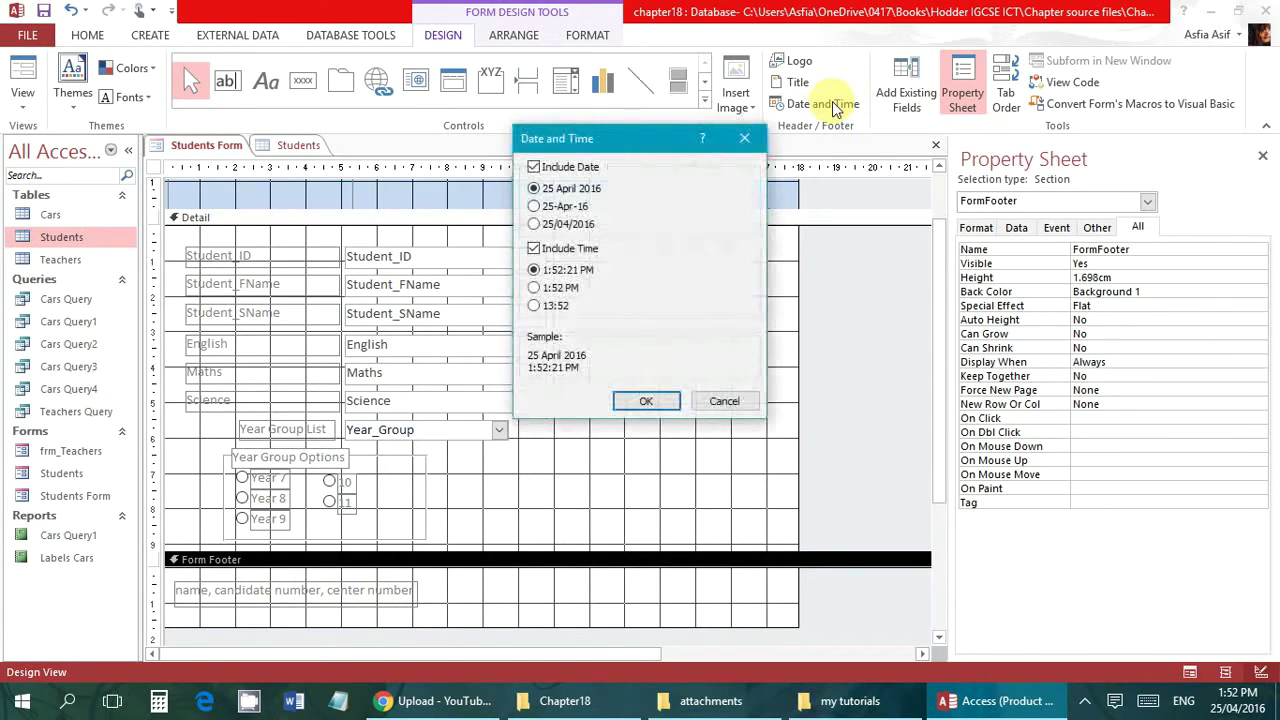
pyautogui.click(556, 252)
pyautogui.click(627, 399)
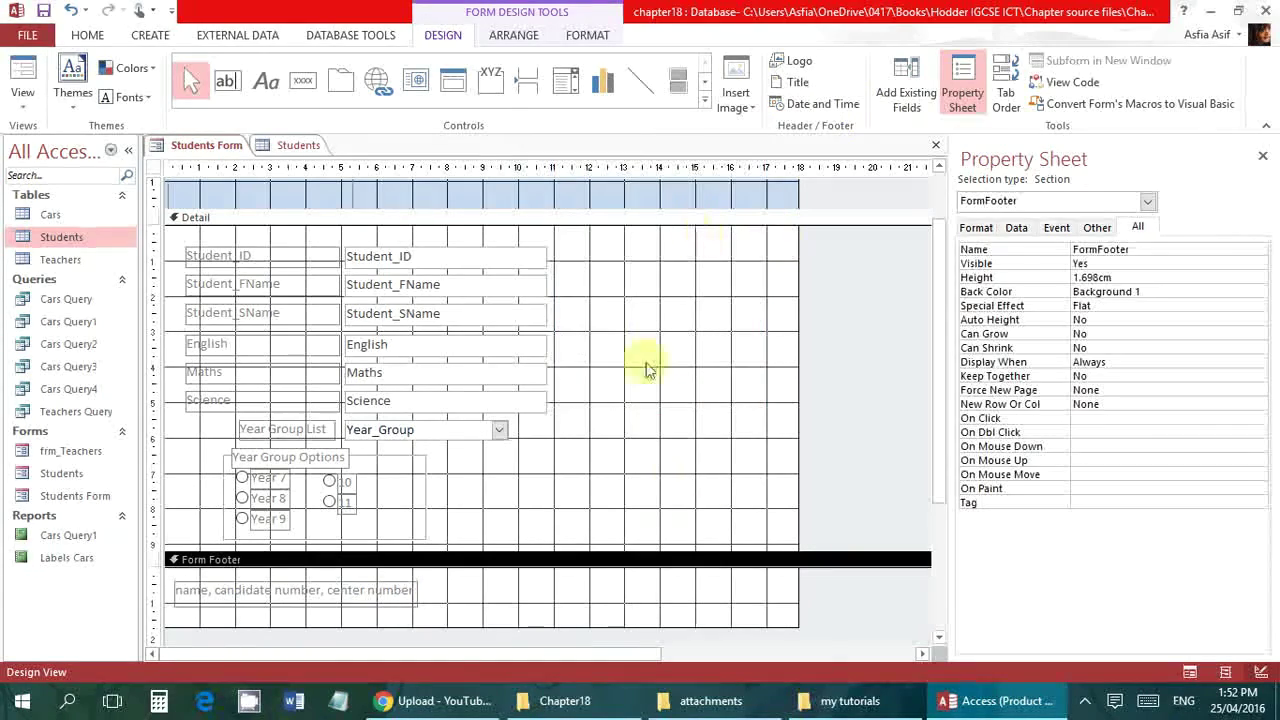
# Move the date field from the Form Header into the Form Footer beside the label, about 8.9 cm from the form's left edge
pyautogui.scroll(1, 946, 396)
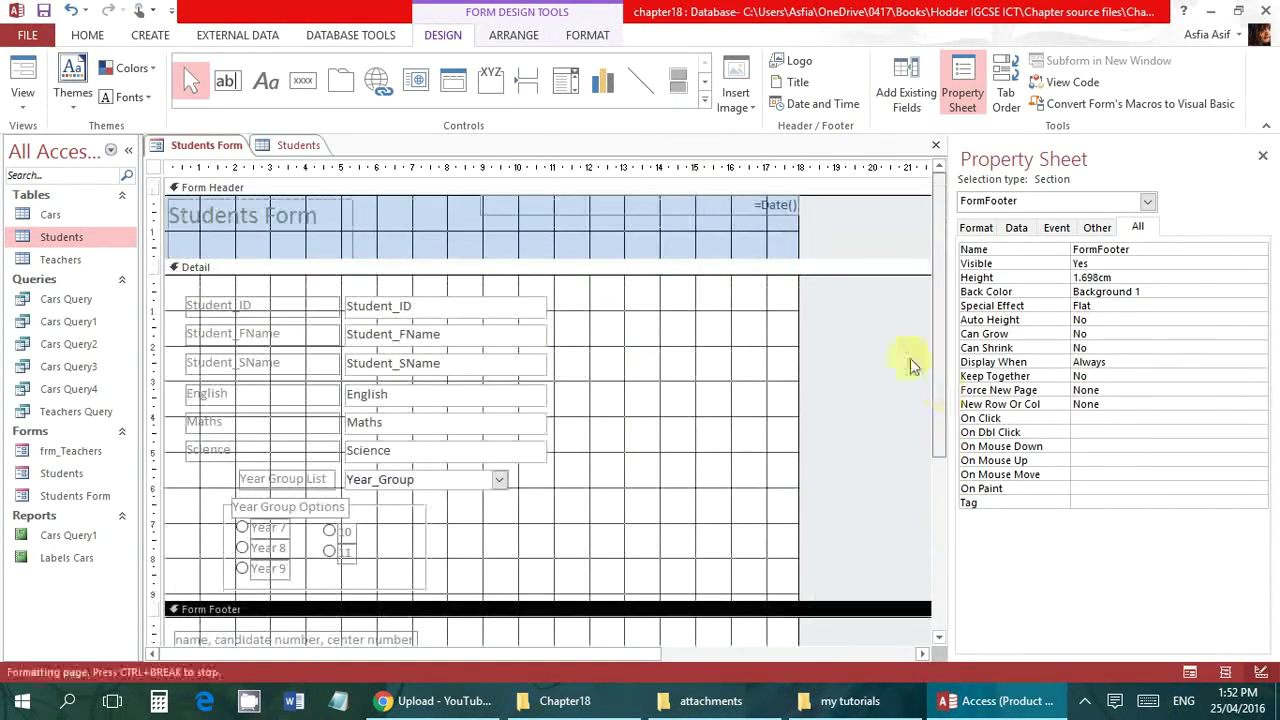
pyautogui.click(735, 204)
pyautogui.moveTo(735, 215); pyautogui.dragTo(735, 640)
pyautogui.scroll(-2, 941, 431)
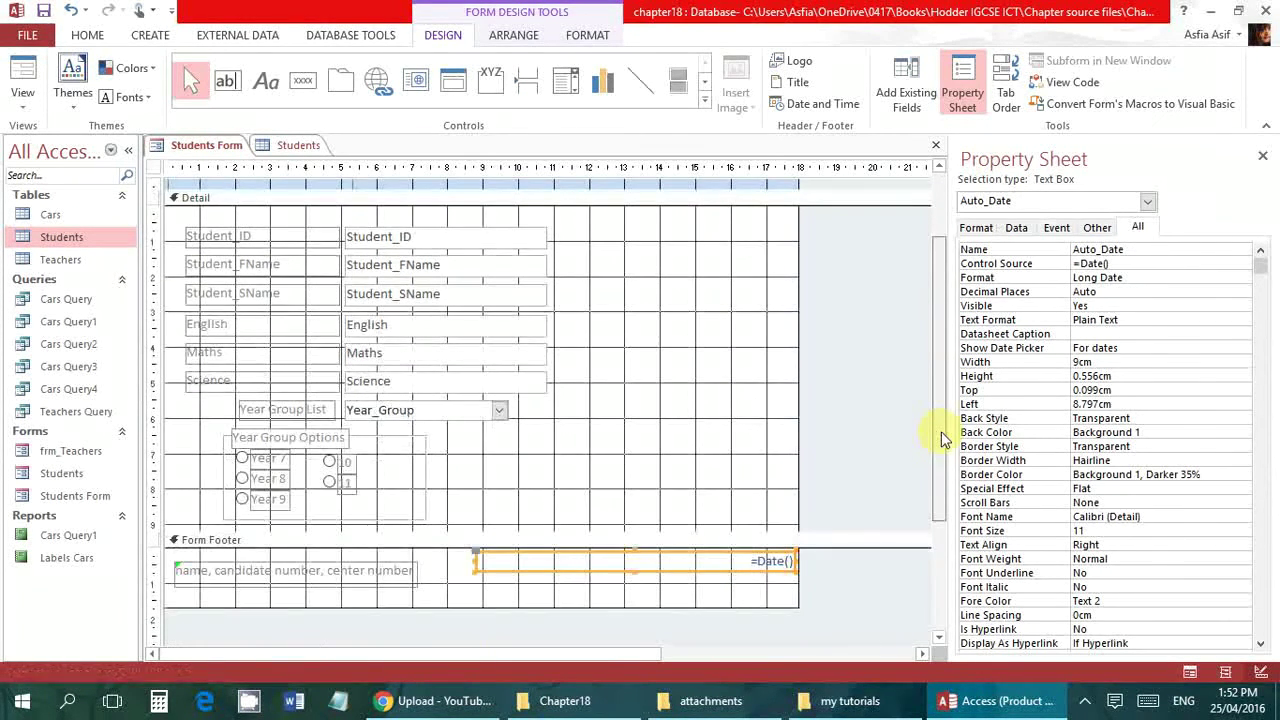
pyautogui.scroll(-1, 941, 431)
pyautogui.moveTo(651, 561); pyautogui.dragTo(655, 571)
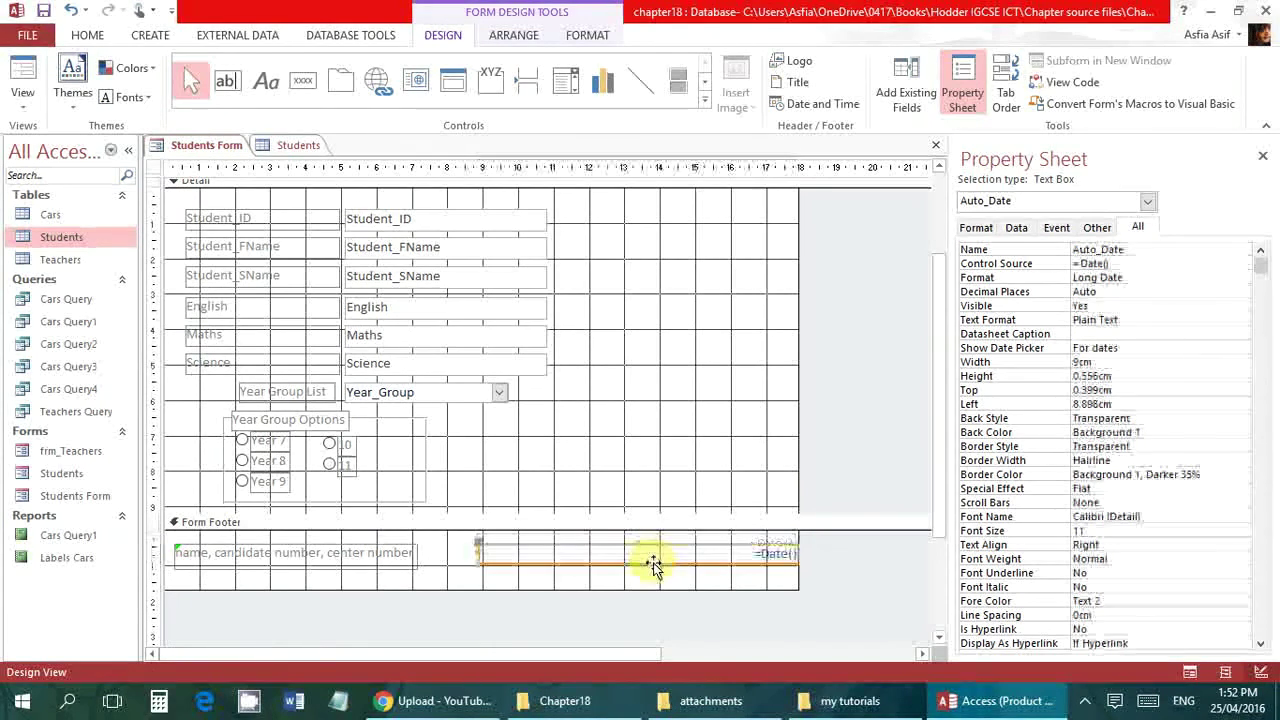
# Set the font colour of the Form Footer's label and date field to black (Text 1)
pyautogui.click(323, 555)
pyautogui.keyDown('shift'); pyautogui.click(538, 558); pyautogui.keyUp('shift')
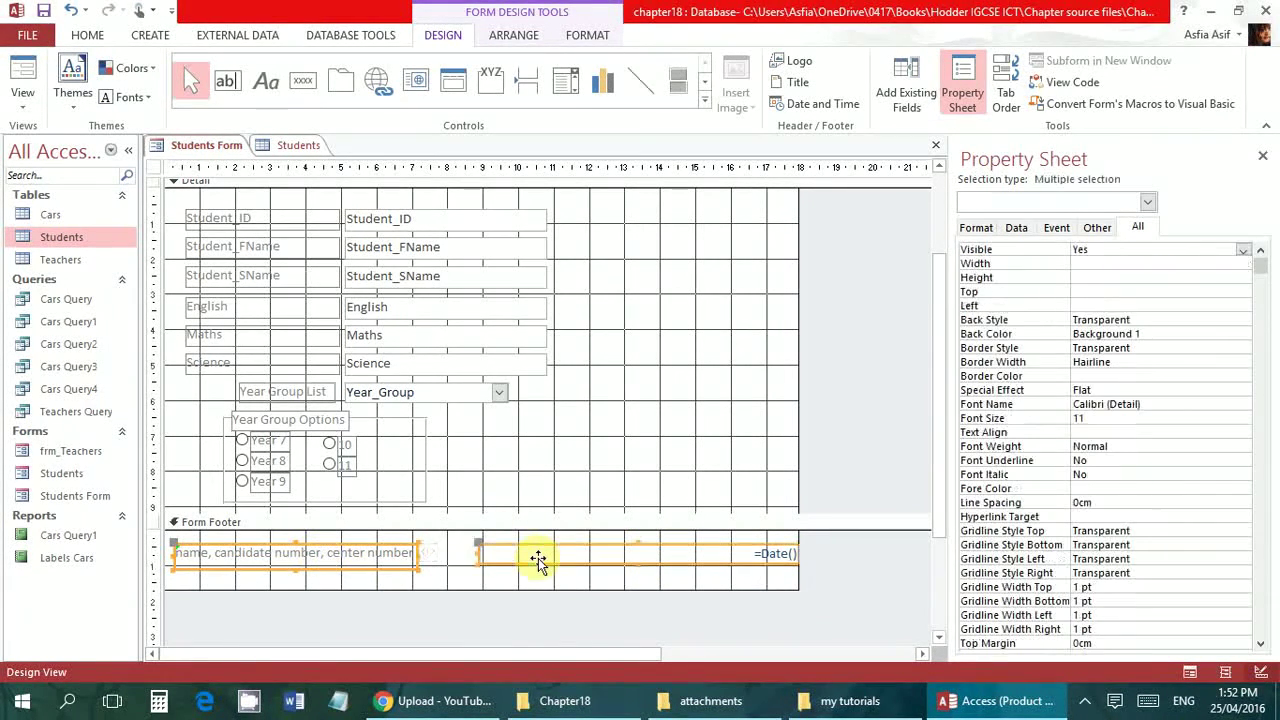
pyautogui.click(87, 35)
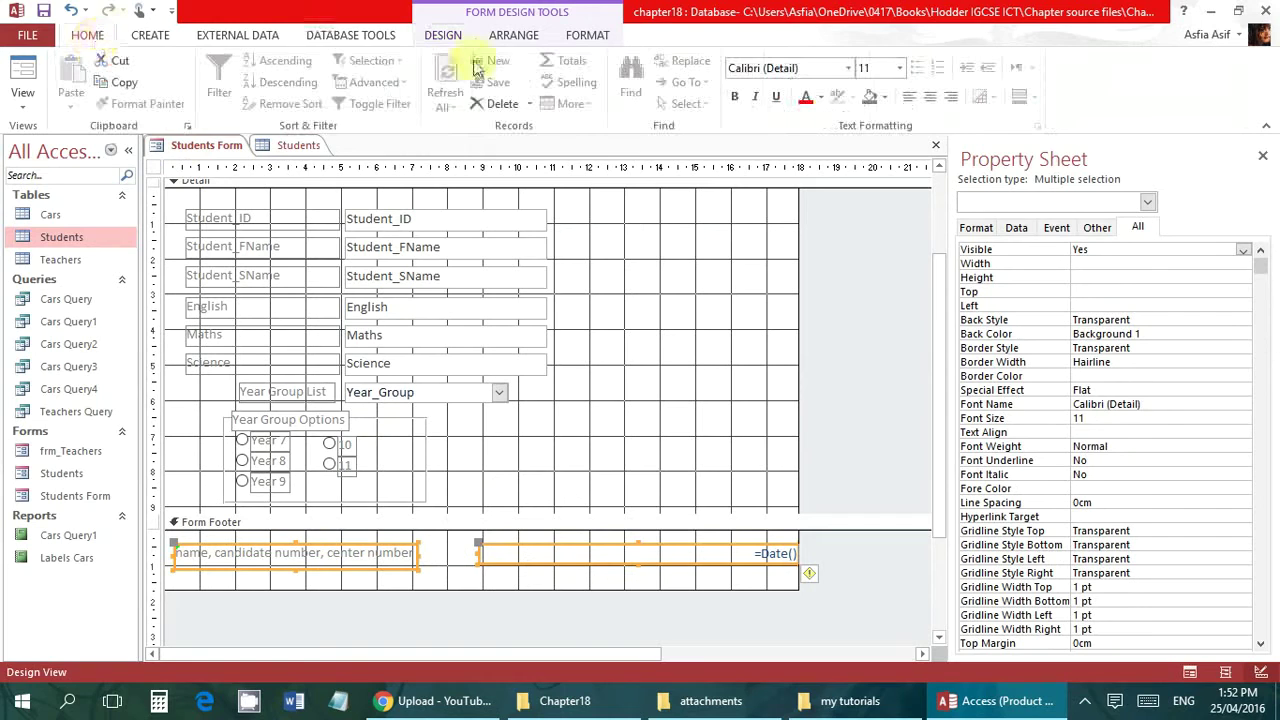
pyautogui.click(821, 97)
pyautogui.click(821, 163)
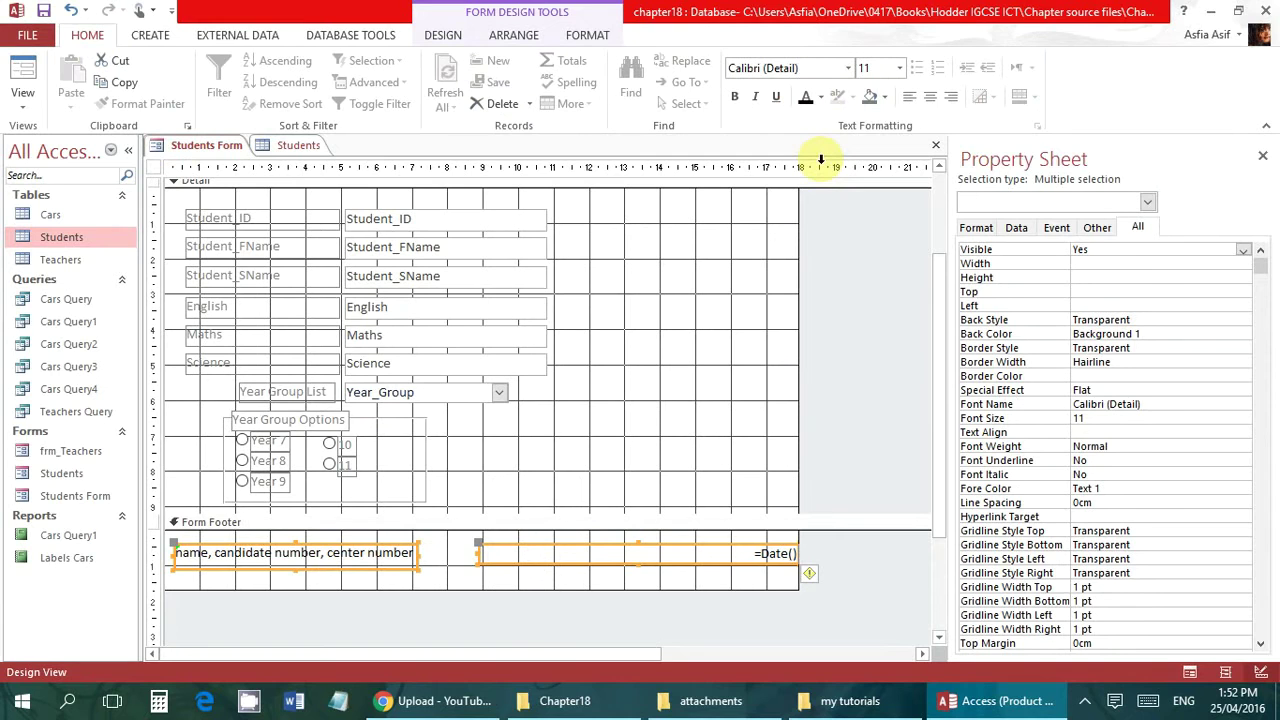
# Apply the same black font colour to all fields, labels and the option group in the Detail section
pyautogui.moveTo(614, 497); pyautogui.dragTo(205, 140)
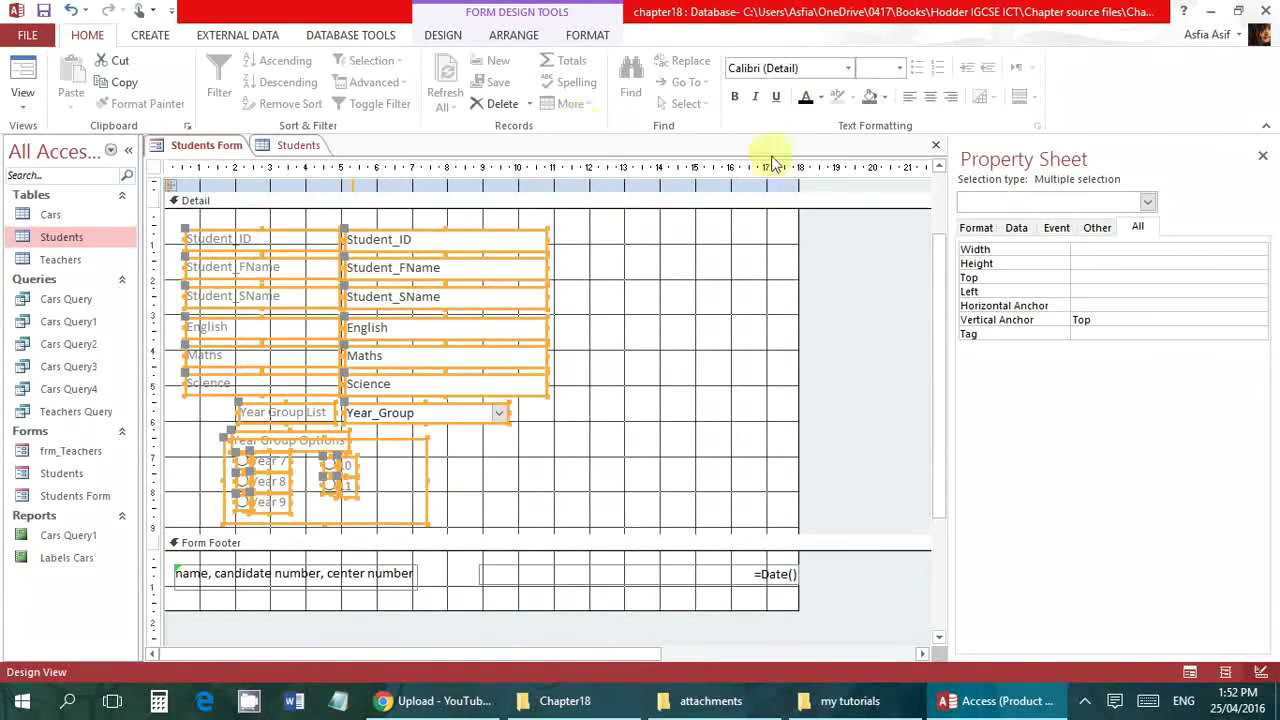
pyautogui.click(806, 100)
pyautogui.click(694, 423)
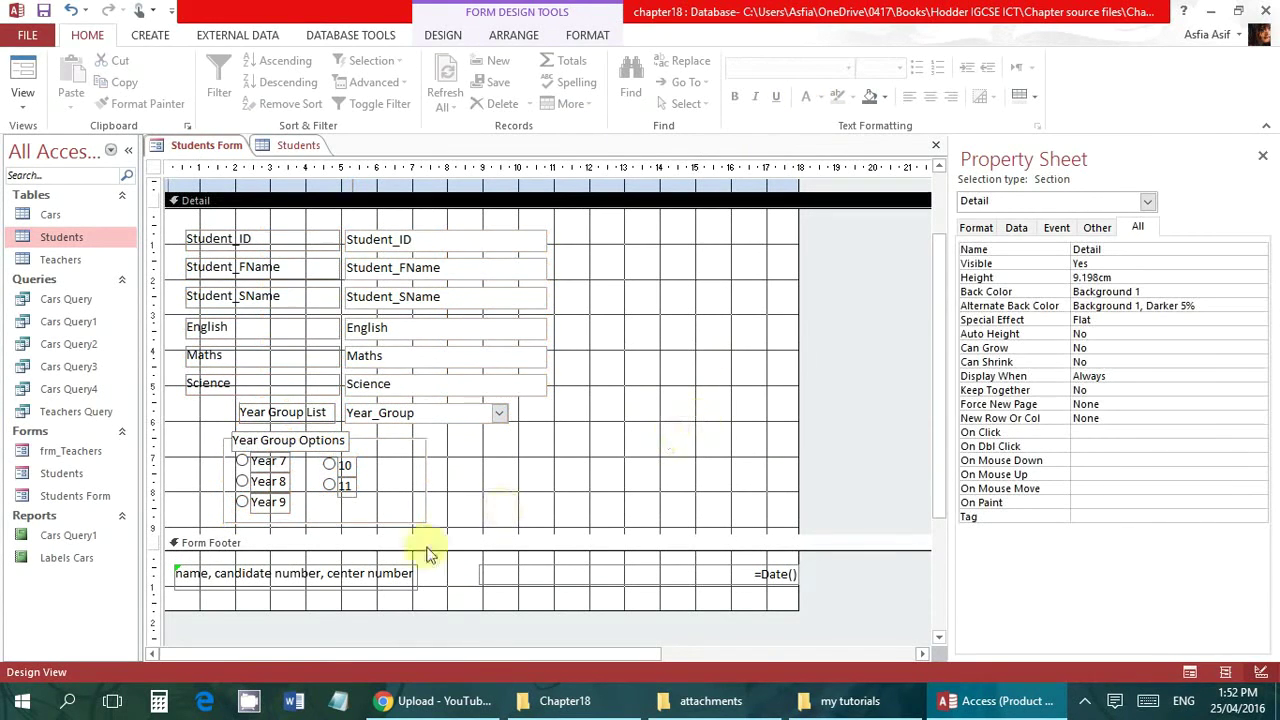
# Check the Students Form in Form View and in Print Preview, and close the preview
pyautogui.rightClick(210, 145)
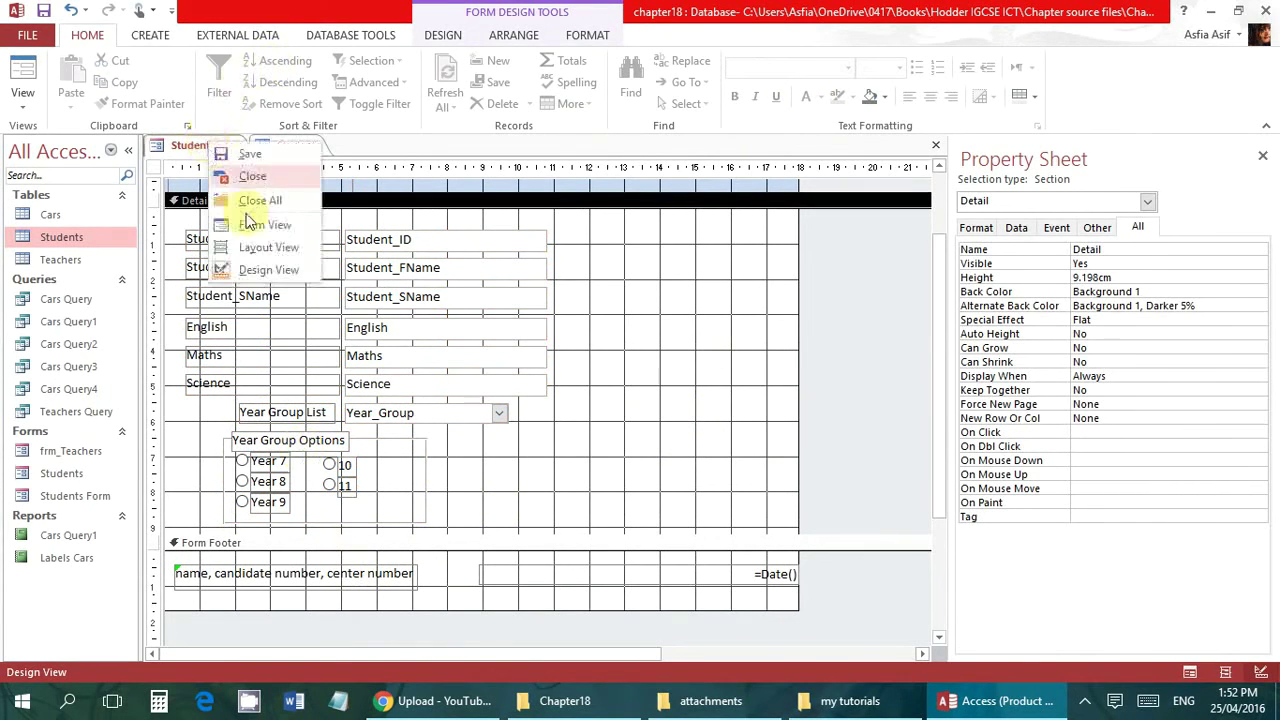
pyautogui.click(284, 230)
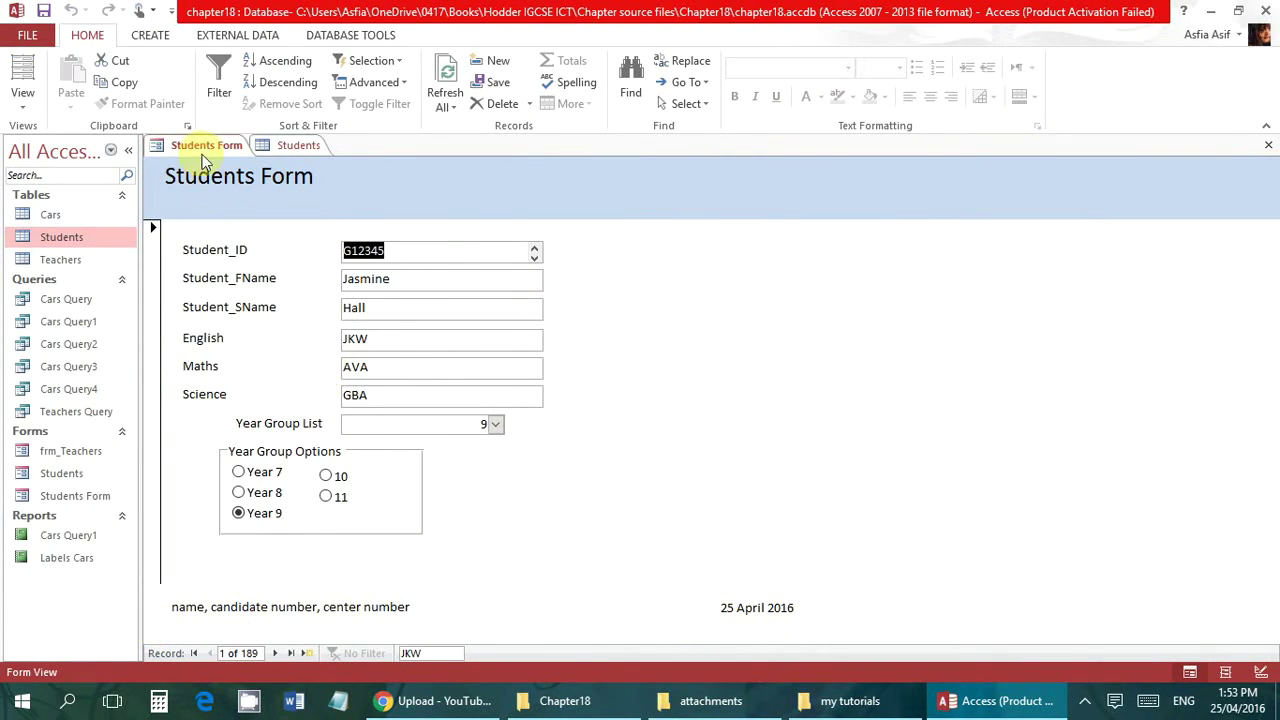
pyautogui.click(30, 36)
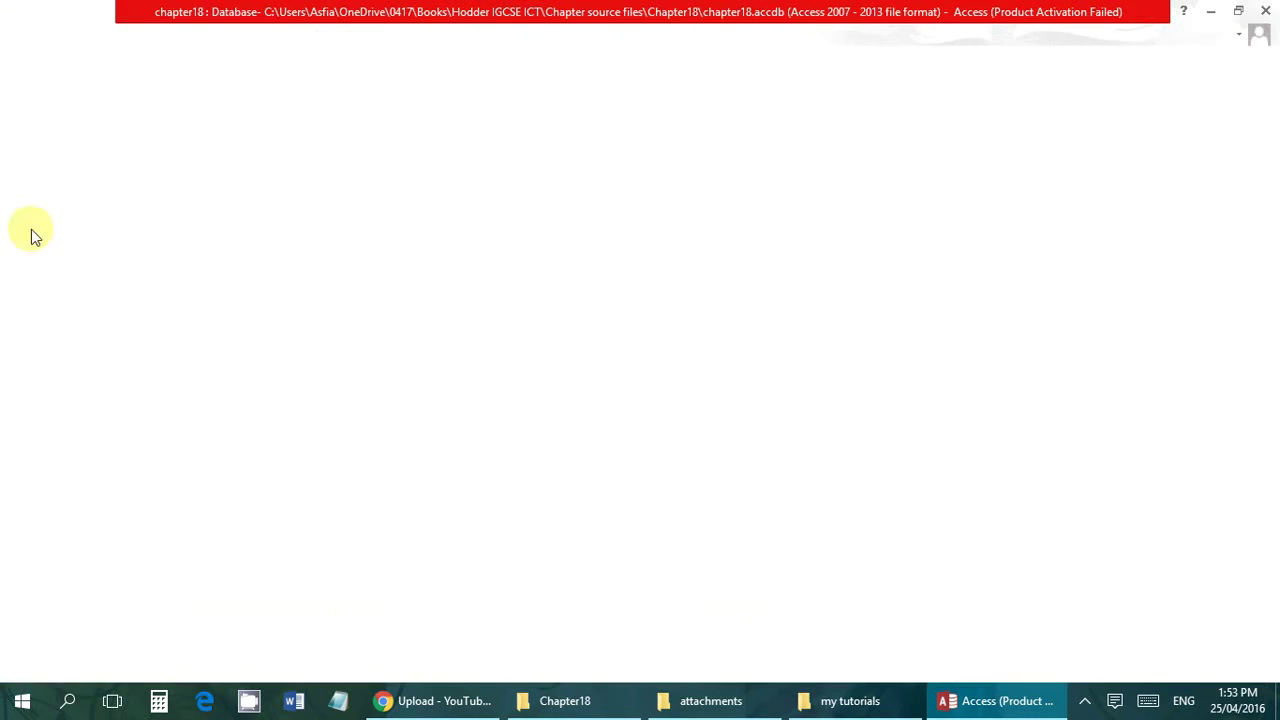
pyautogui.click(60, 250)
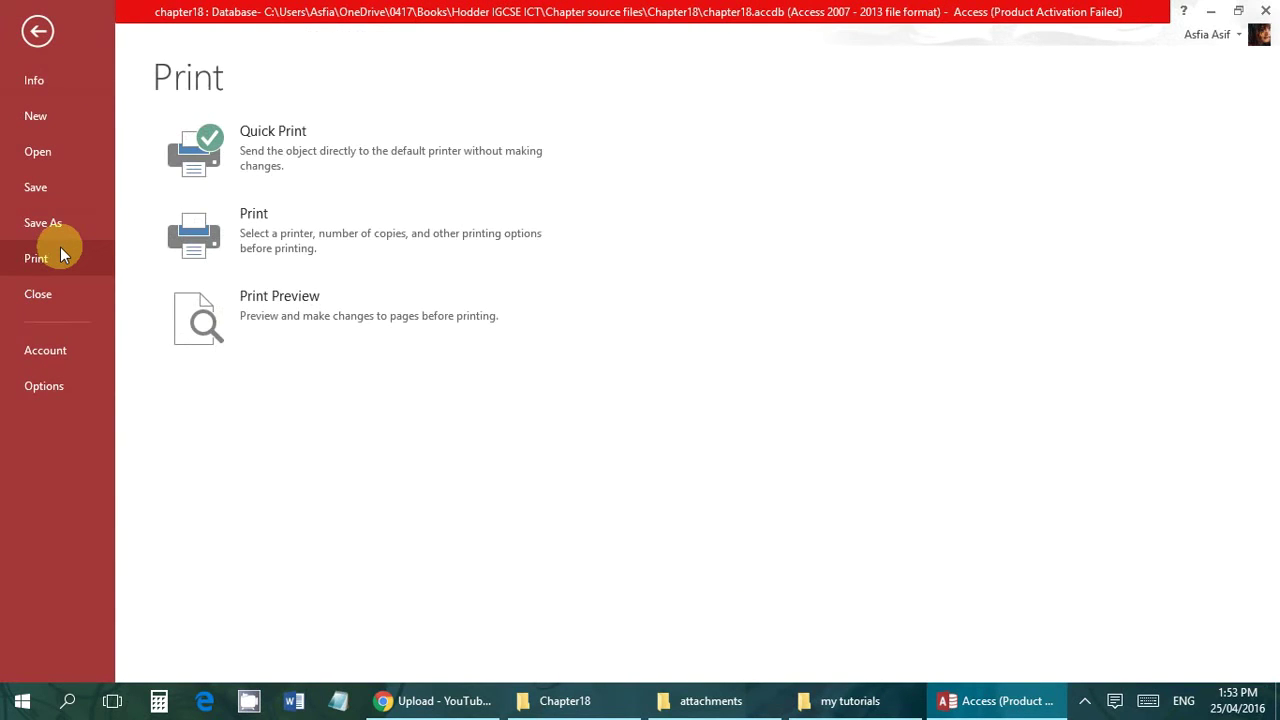
pyautogui.click(245, 318)
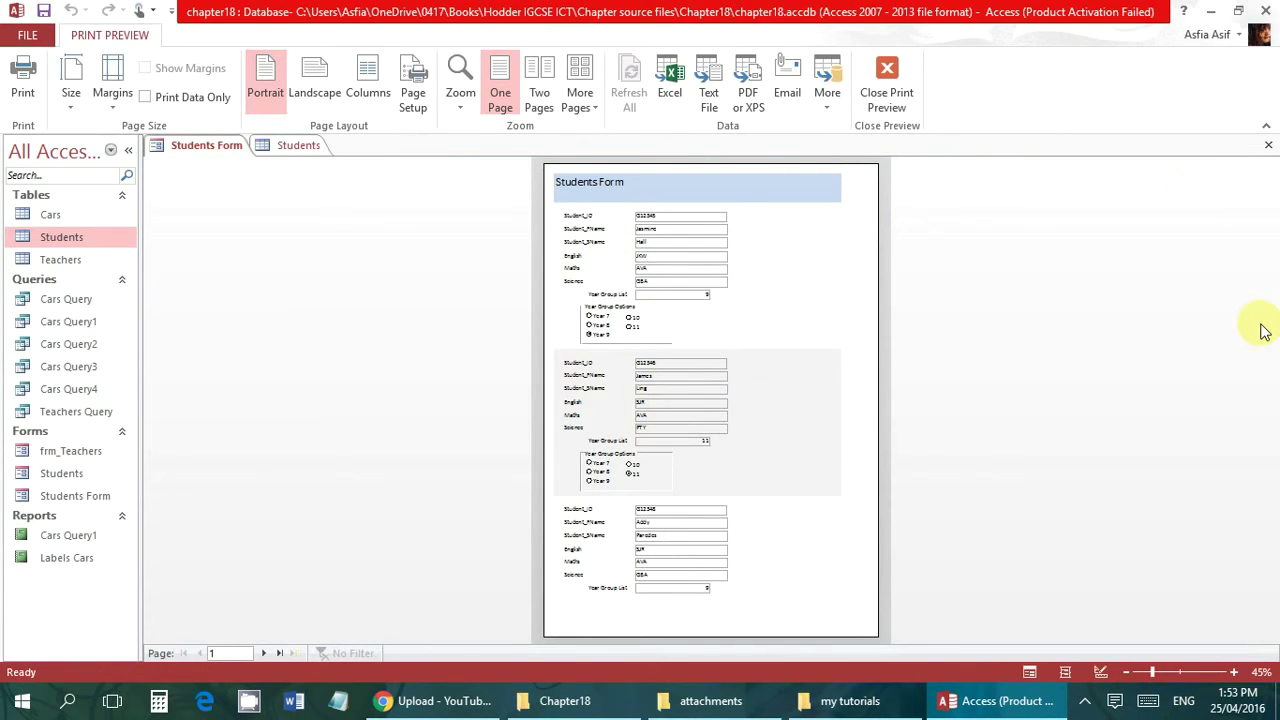
pyautogui.click(887, 90)
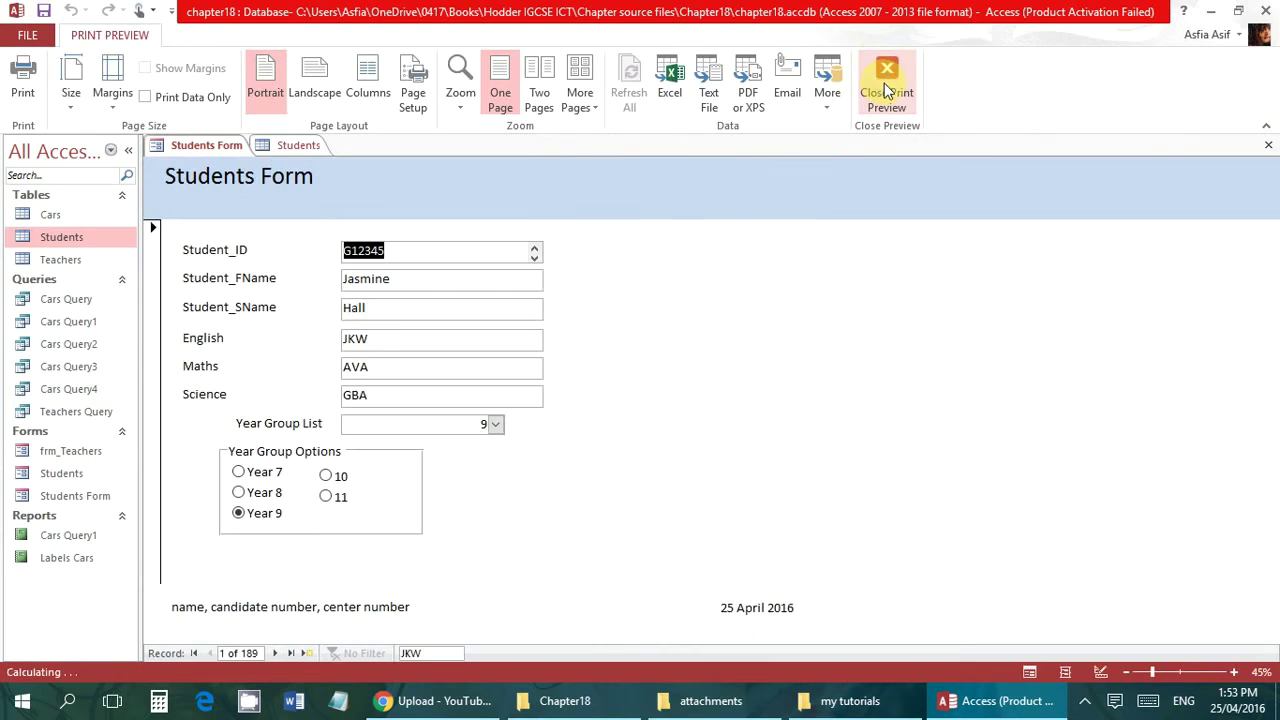
# Open Print Preview from the form's Design View and check the second record at 100% zoom
pyautogui.rightClick(185, 157)
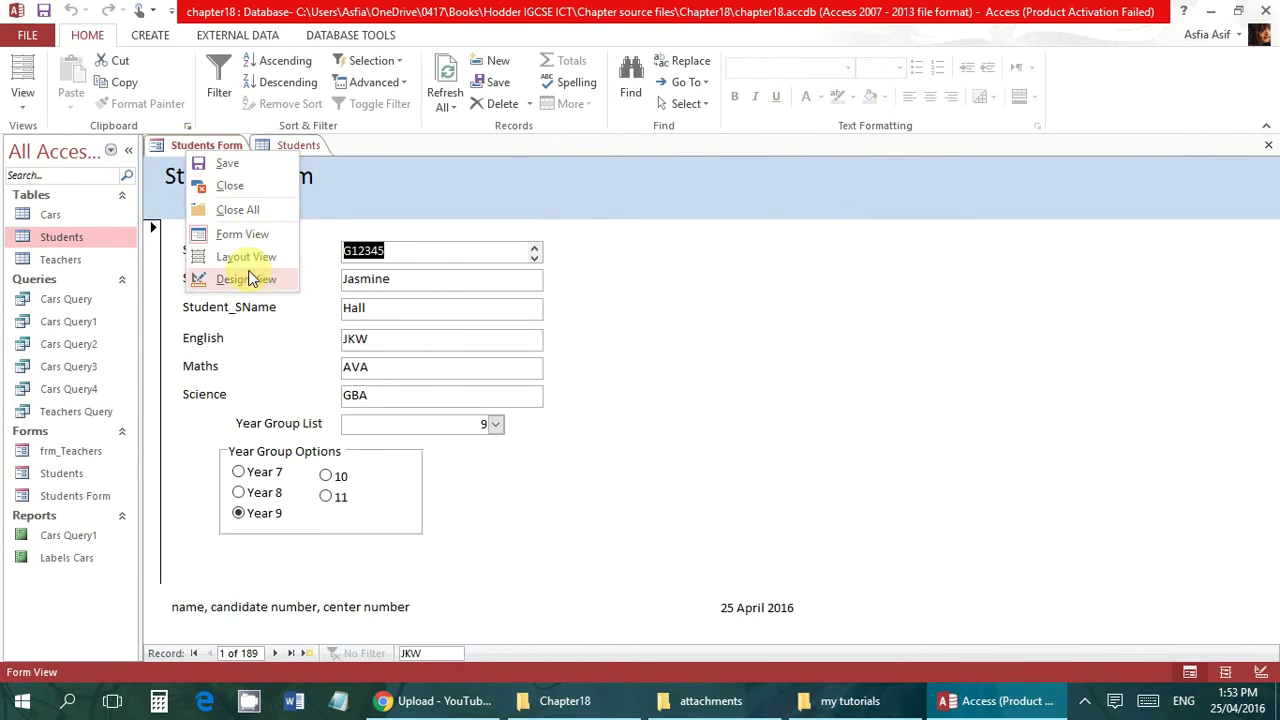
pyautogui.click(250, 278)
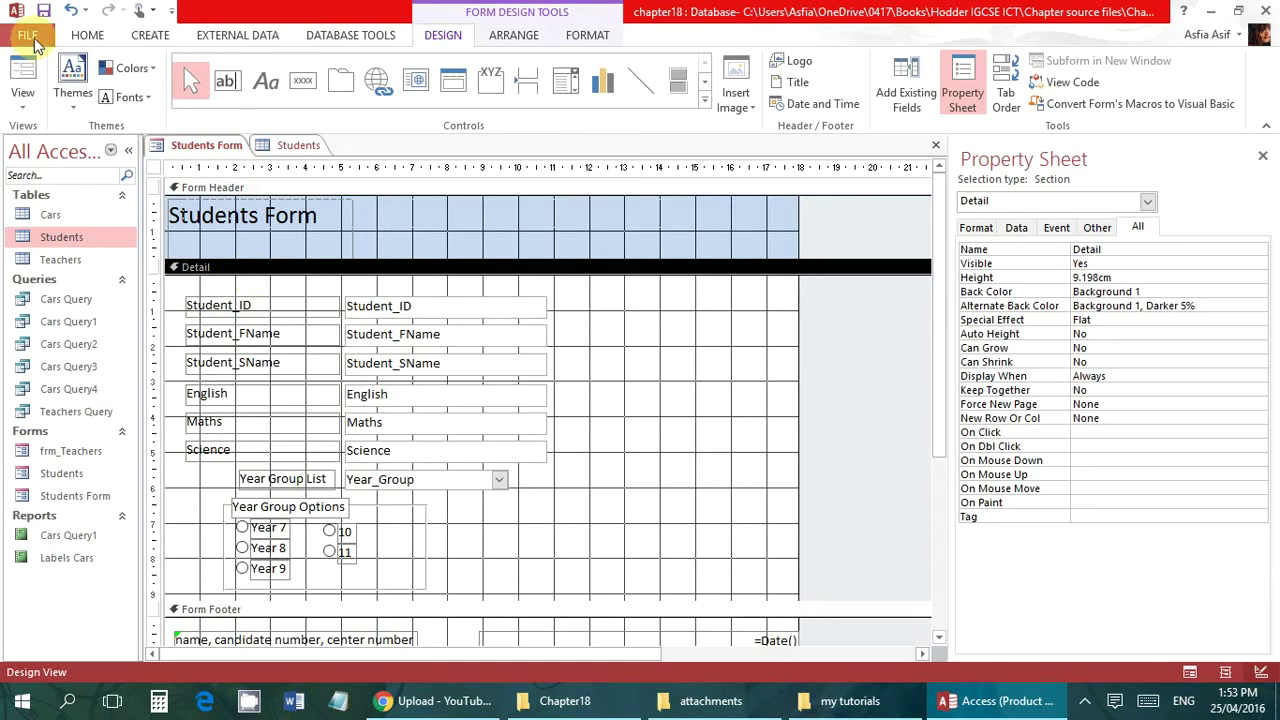
pyautogui.click(28, 35)
pyautogui.click(36, 259)
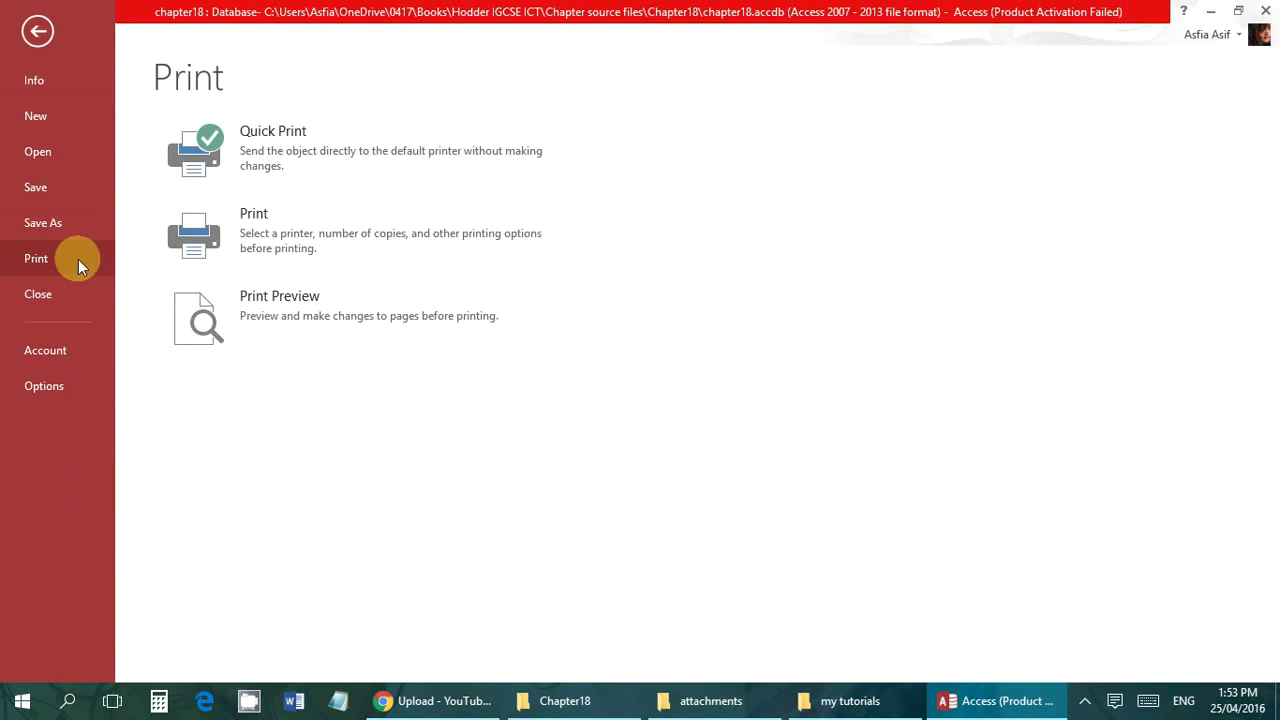
pyautogui.click(323, 314)
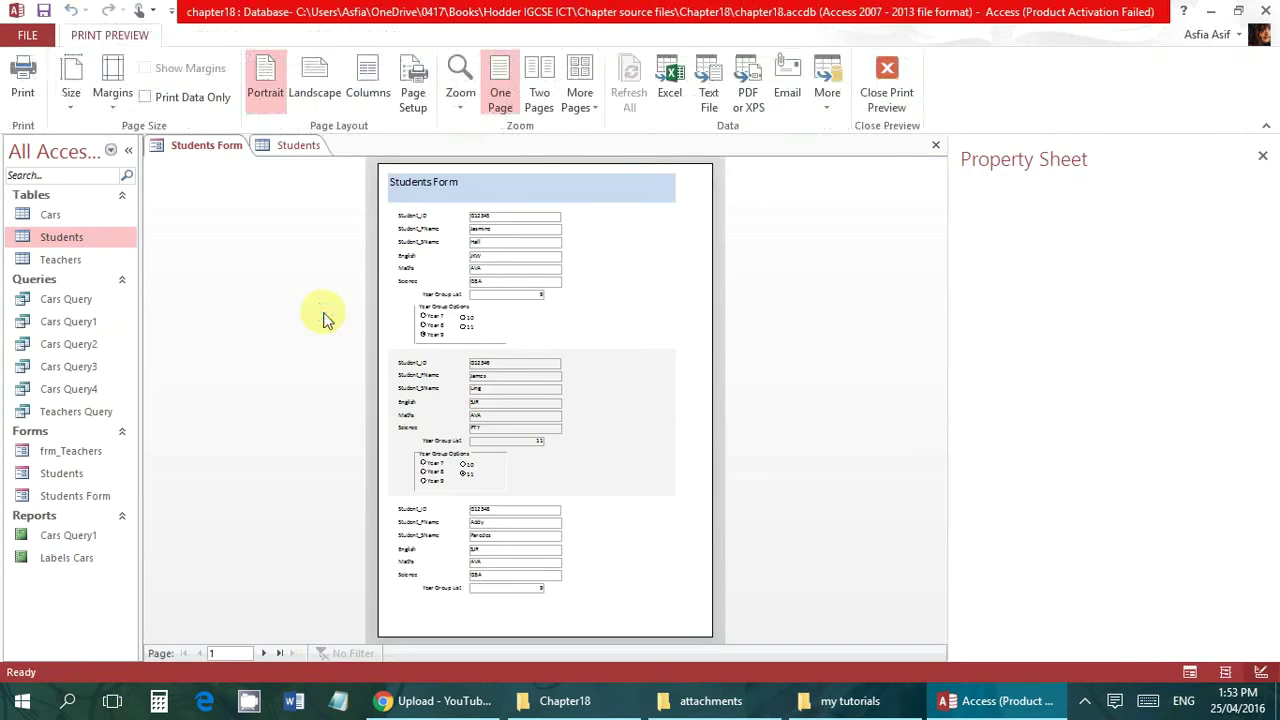
pyautogui.click(737, 429)
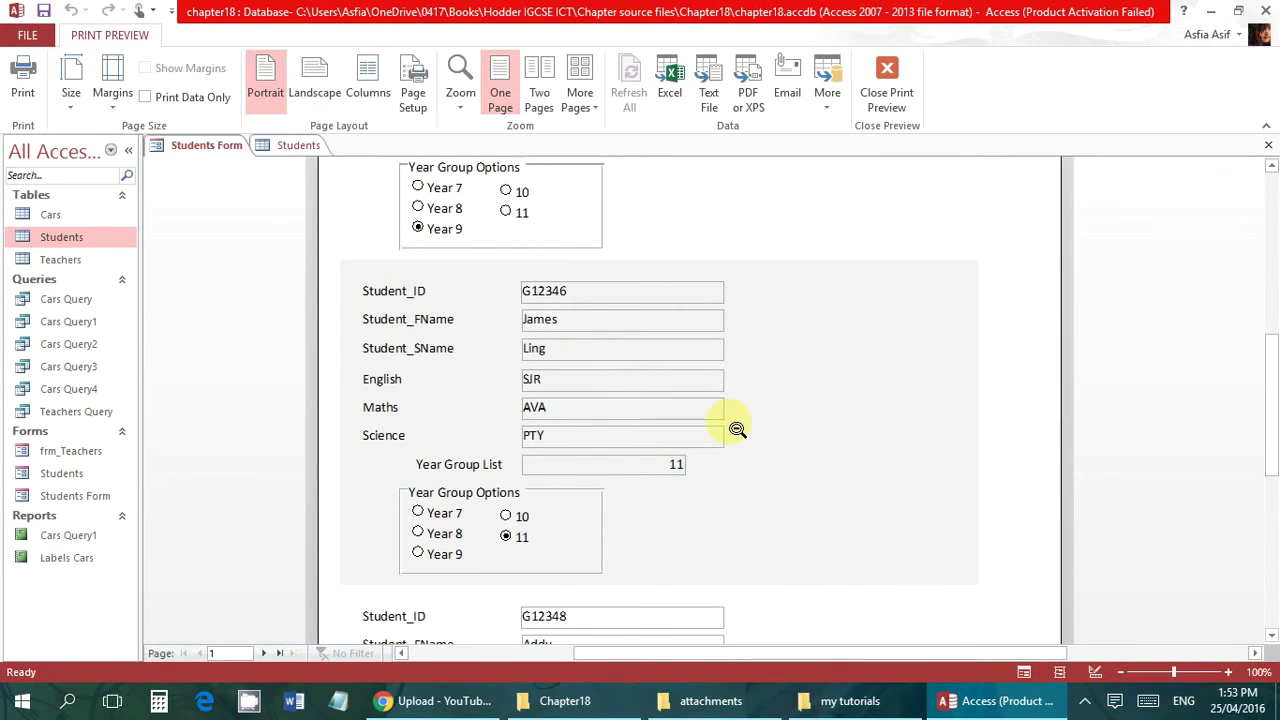
pyautogui.click(737, 429)
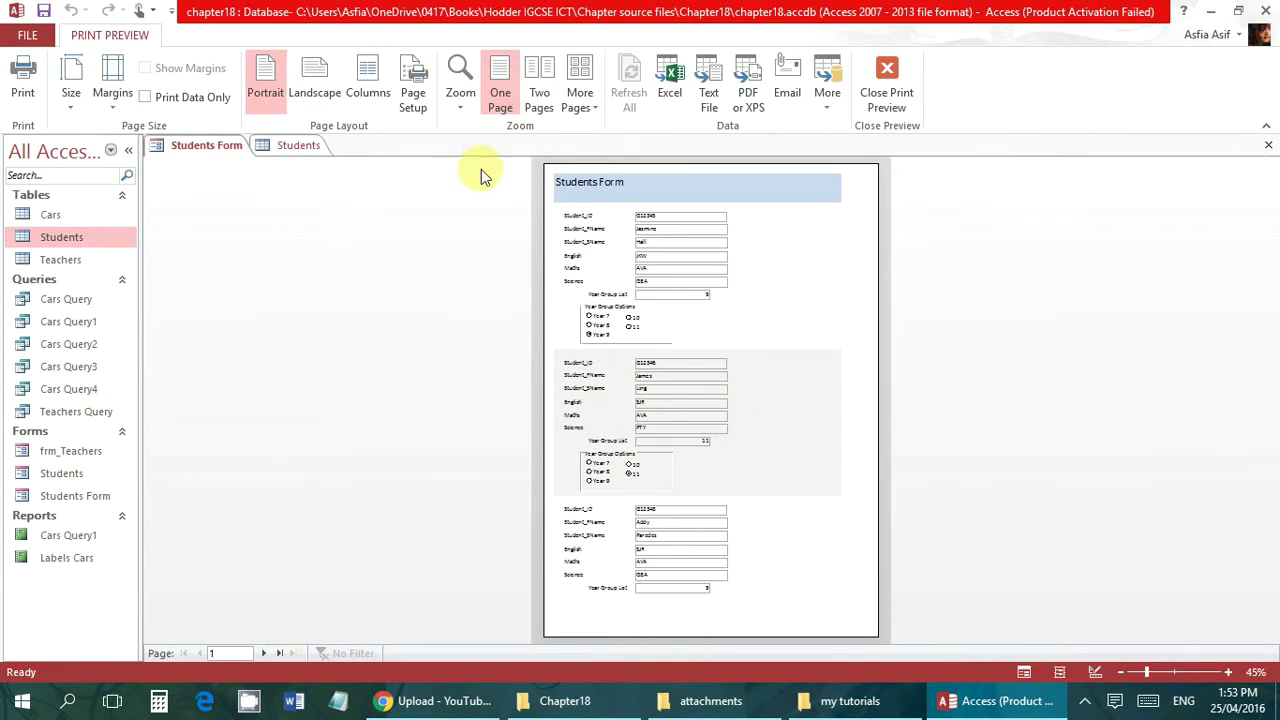
# Look through the preview's multiple-page, data-only and paper size options, and close the preview
pyautogui.click(578, 104)
pyautogui.click(577, 104)
pyautogui.click(145, 97)
pyautogui.click(179, 99)
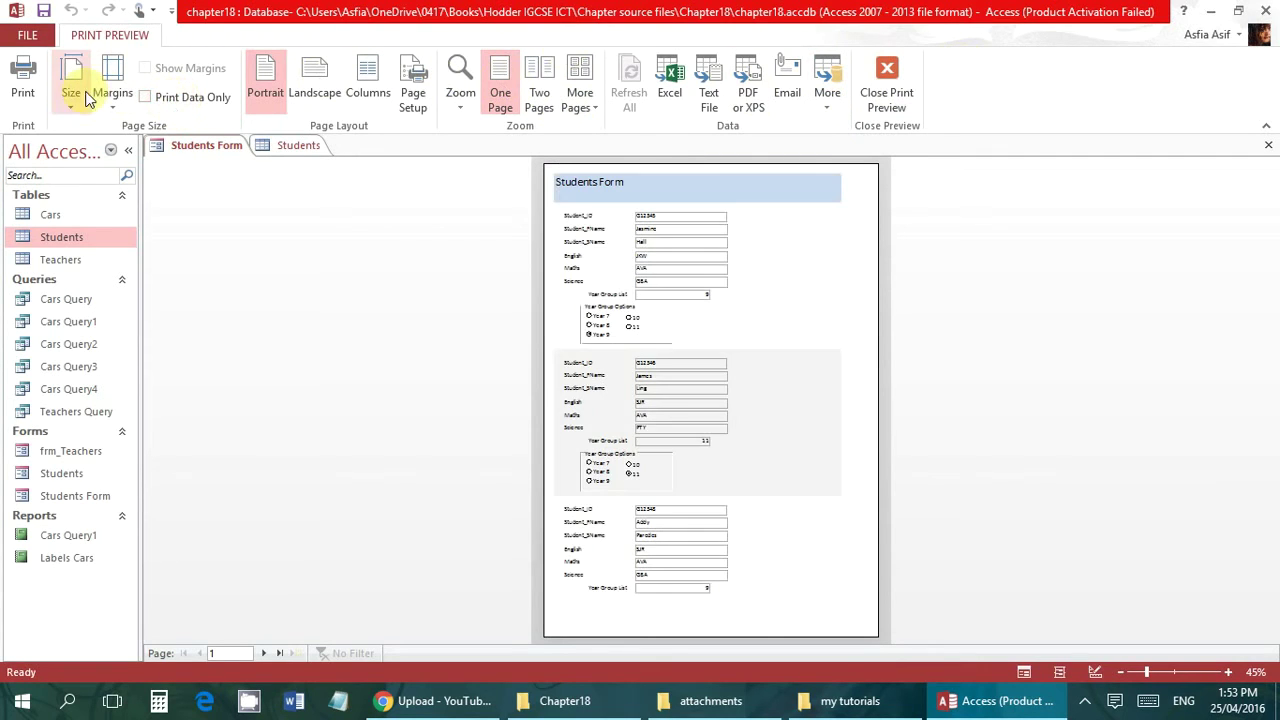
pyautogui.click(74, 100)
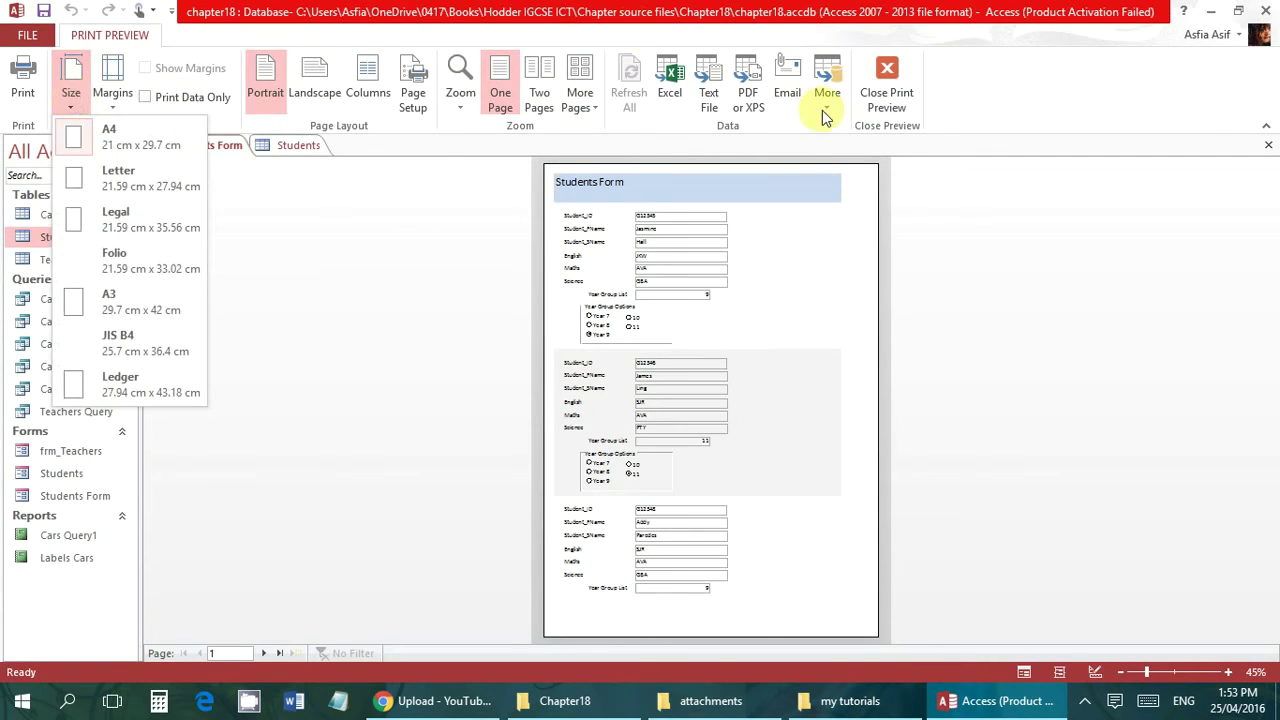
pyautogui.click(882, 108)
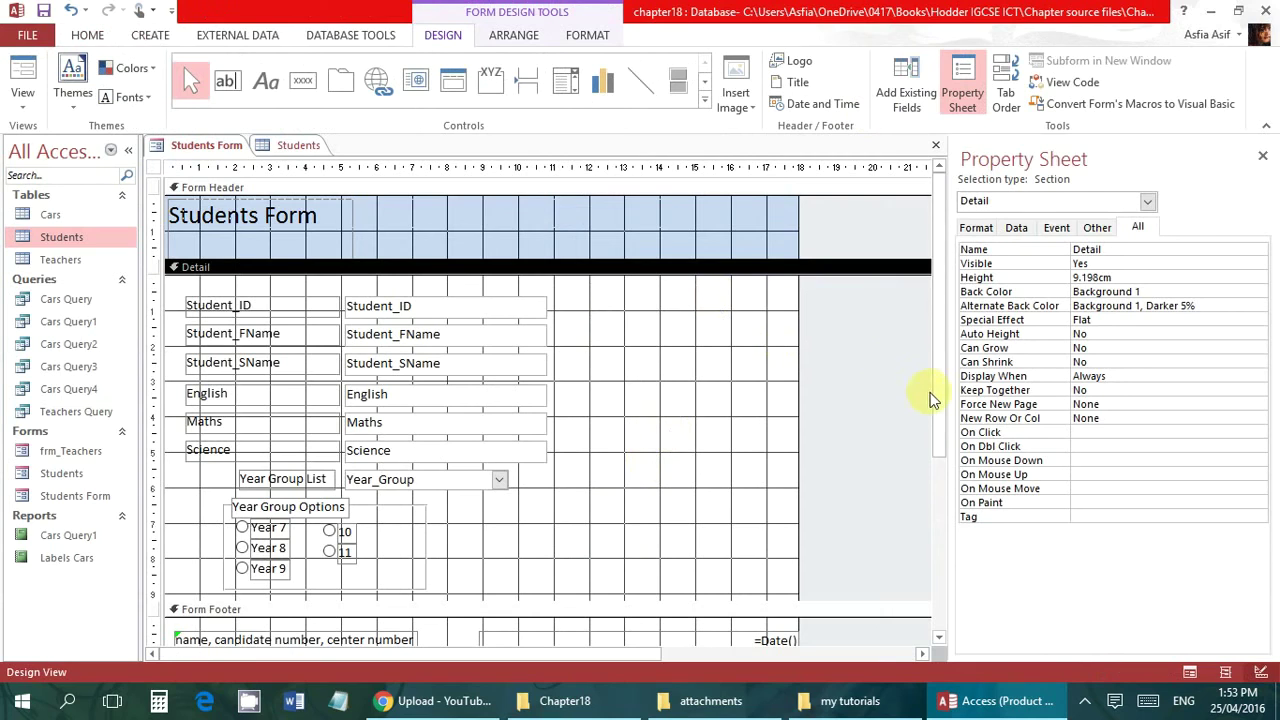
# Examine the properties of the title label, Form Header, Form Footer and Detail section in turn
pyautogui.moveTo(935, 399); pyautogui.dragTo(940, 430)
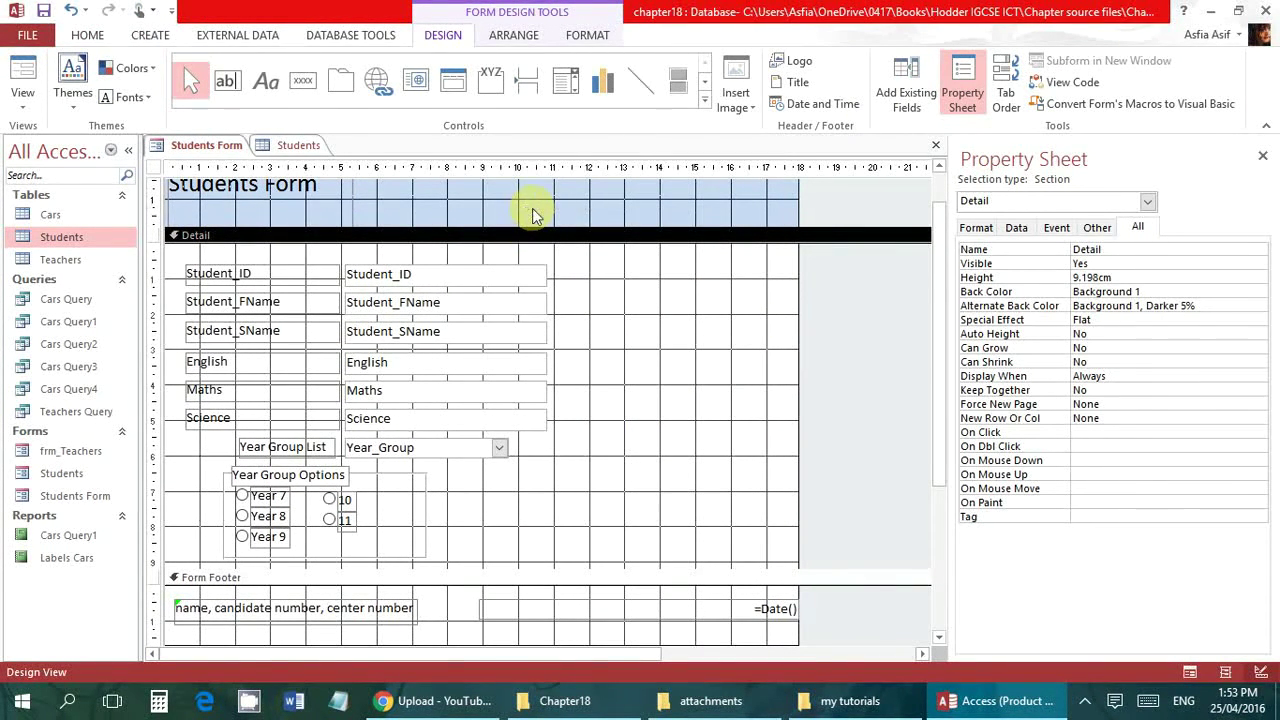
pyautogui.click(316, 209)
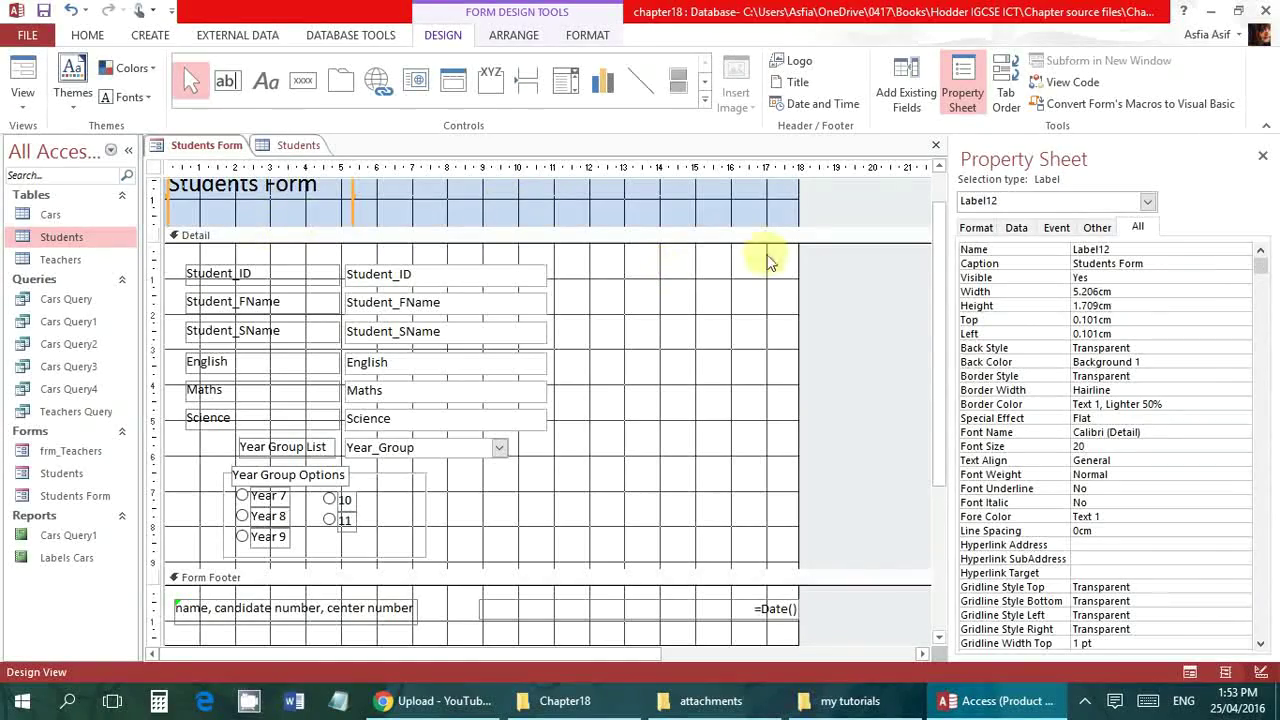
pyautogui.moveTo(943, 357); pyautogui.dragTo(943, 320)
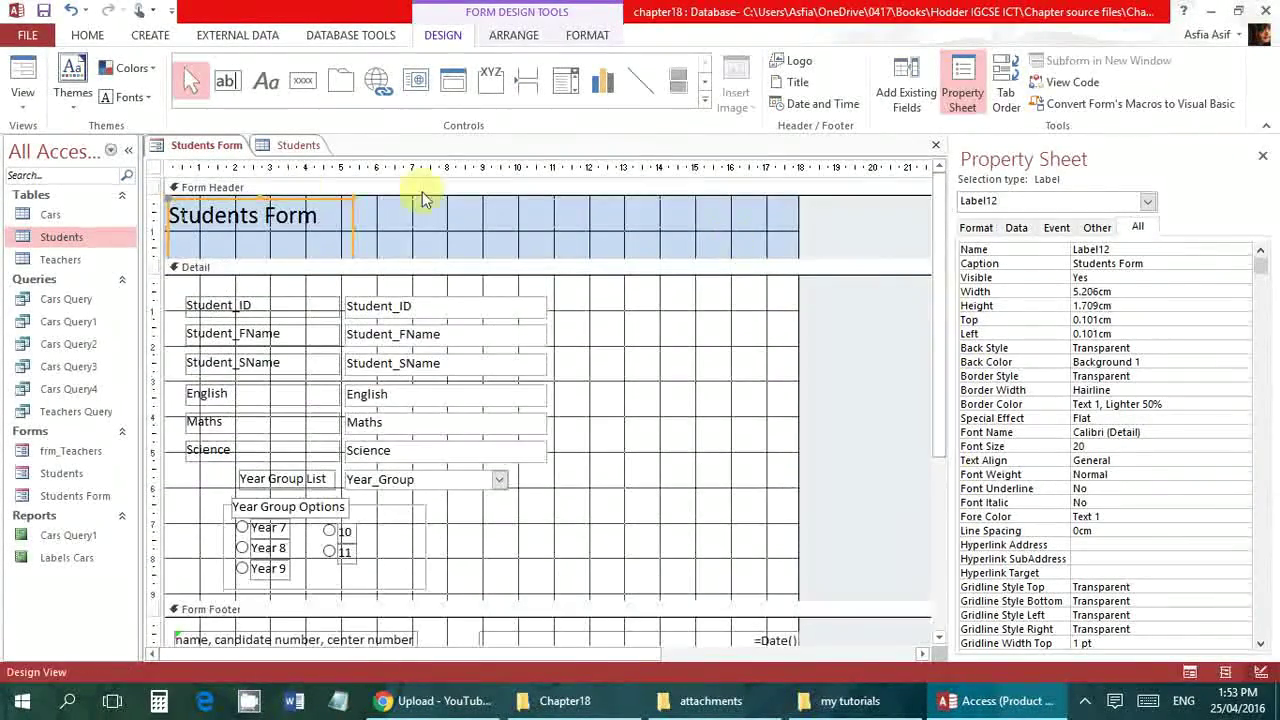
pyautogui.click(251, 187)
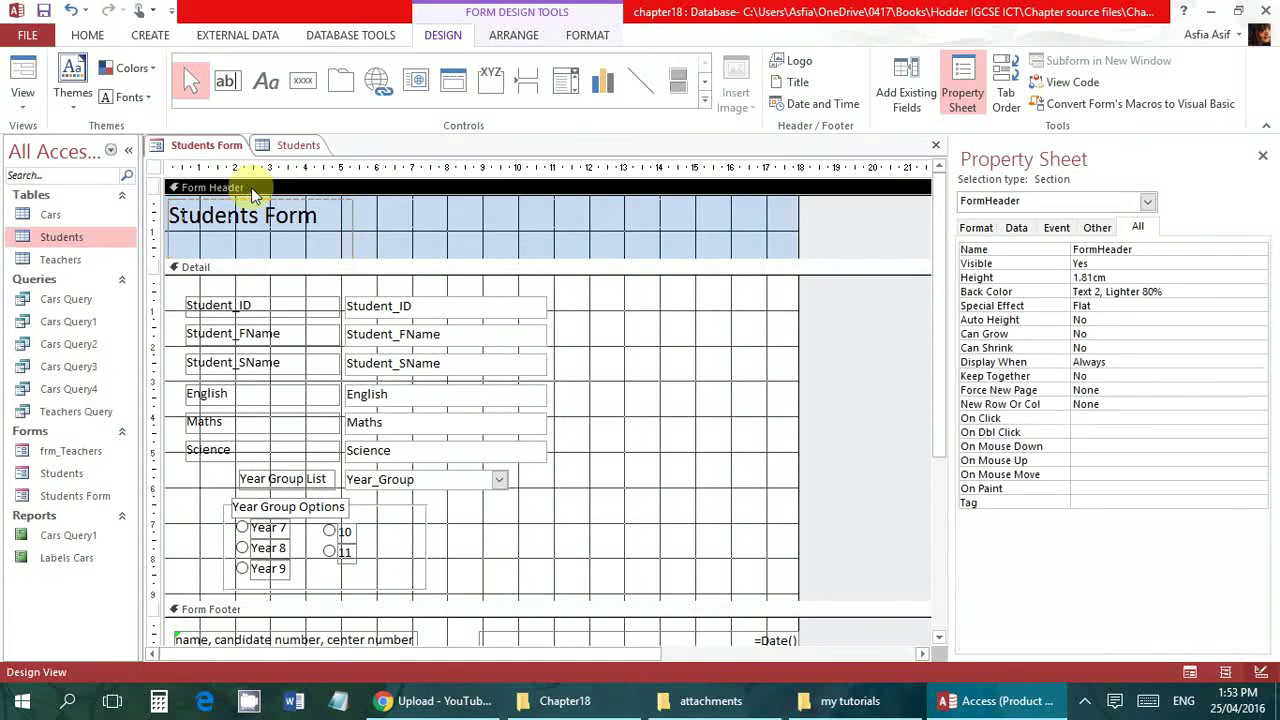
pyautogui.click(240, 610)
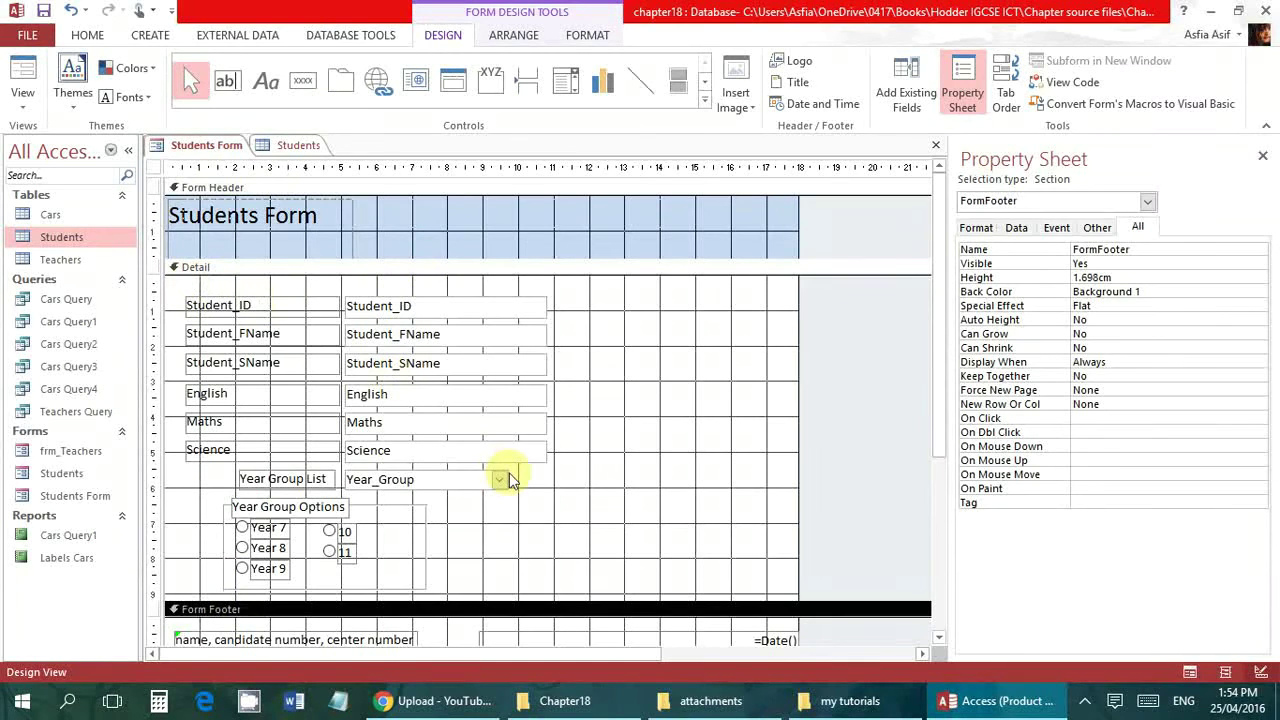
pyautogui.click(620, 385)
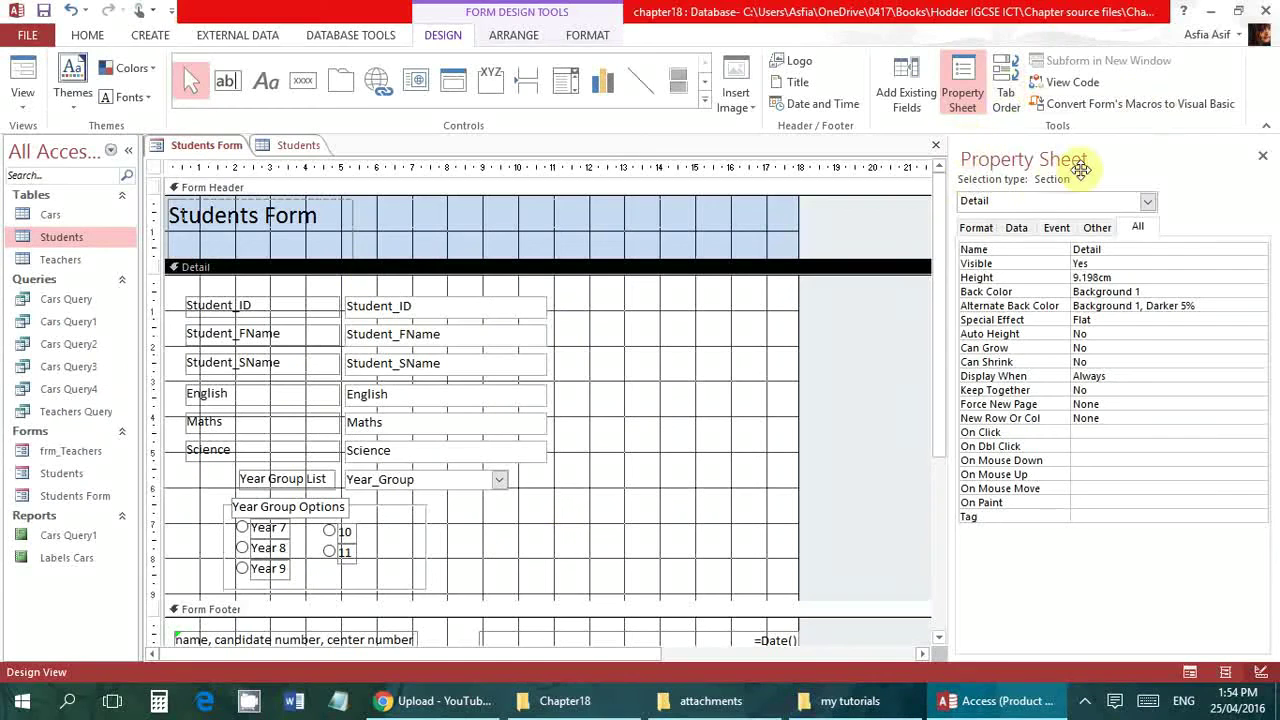
# Display the properties of the whole form and open its Record Source property for editing
pyautogui.click(1113, 202)
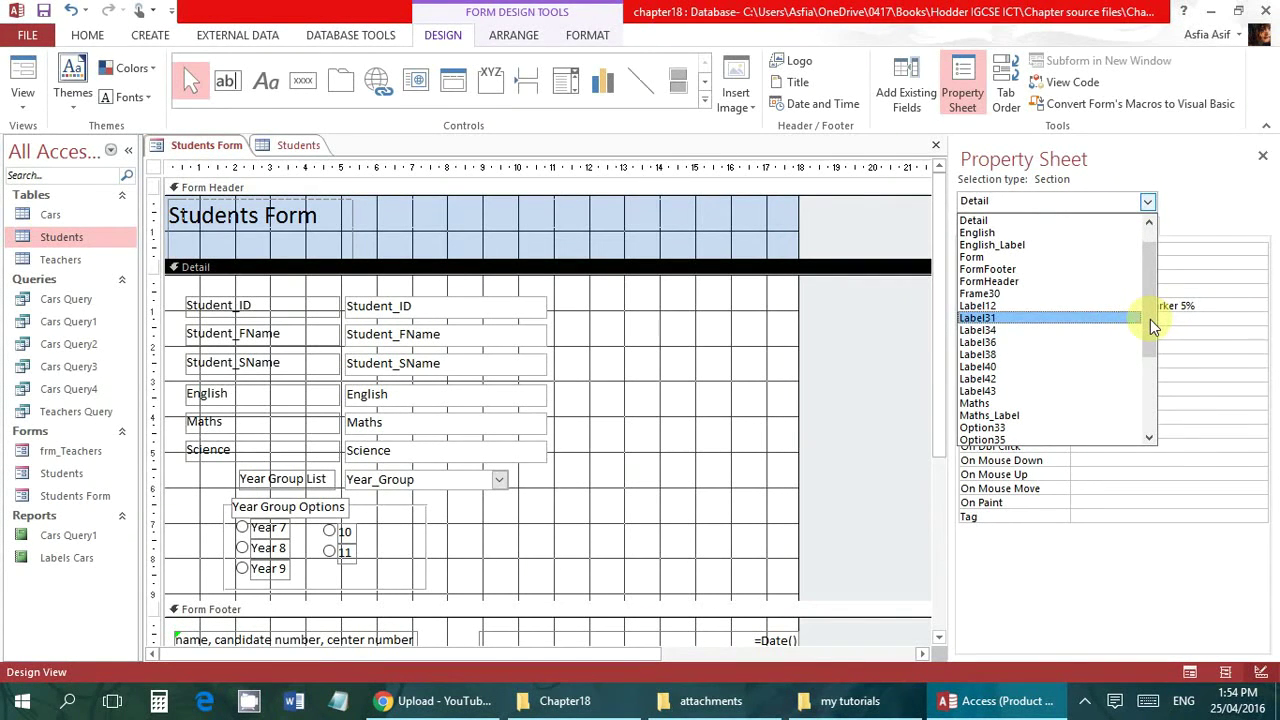
pyautogui.click(1123, 257)
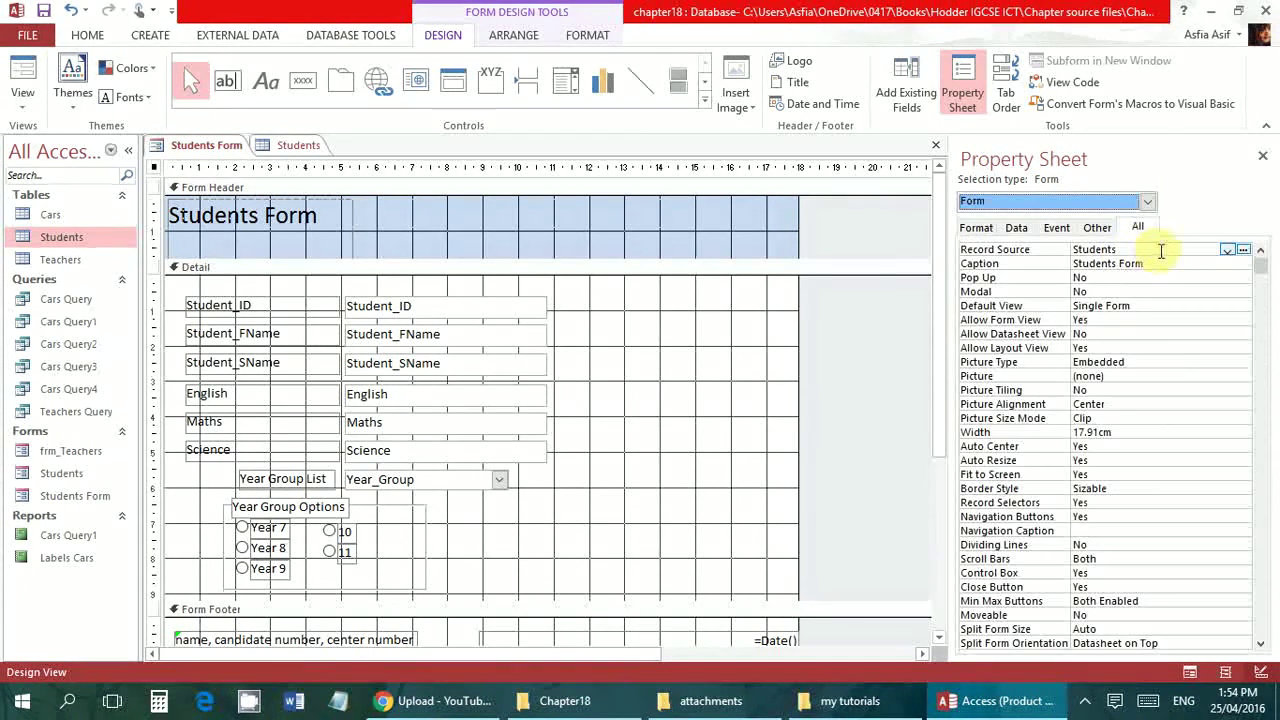
pyautogui.click(1161, 250)
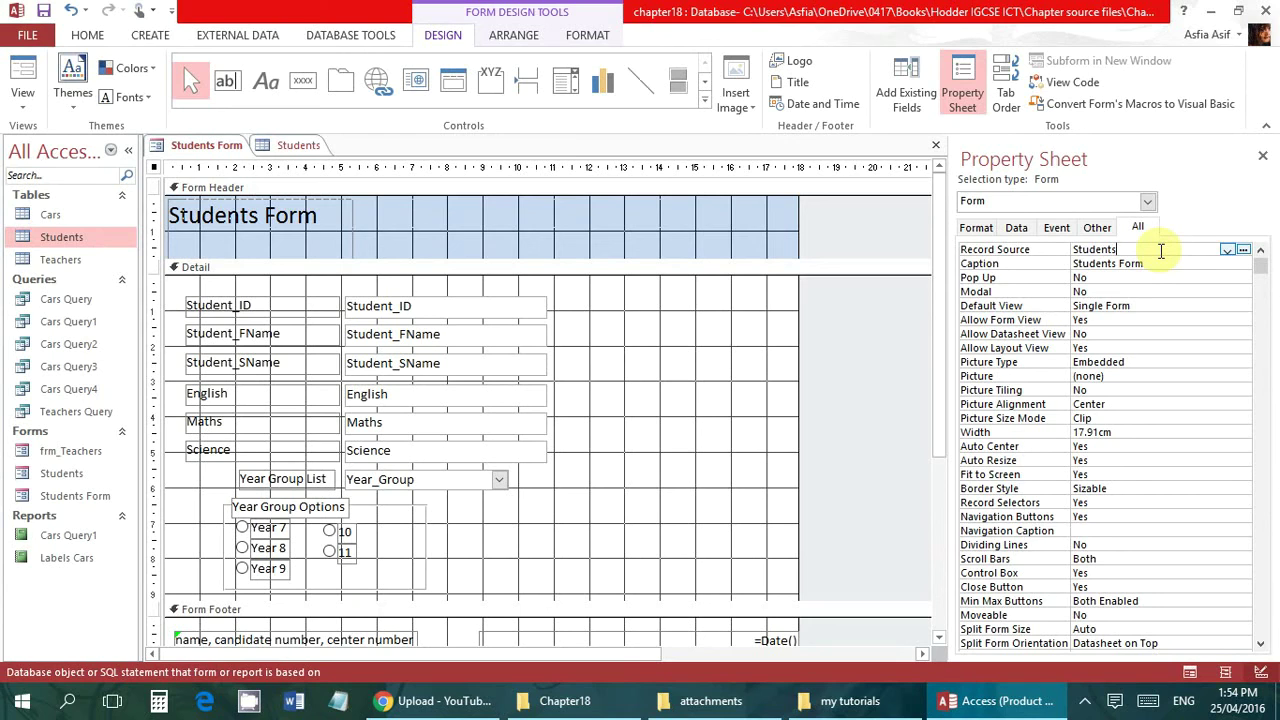
# Review the available Record Source choices for the form and the Control Source field choices for the Student_FName text box
pyautogui.click(1228, 251)
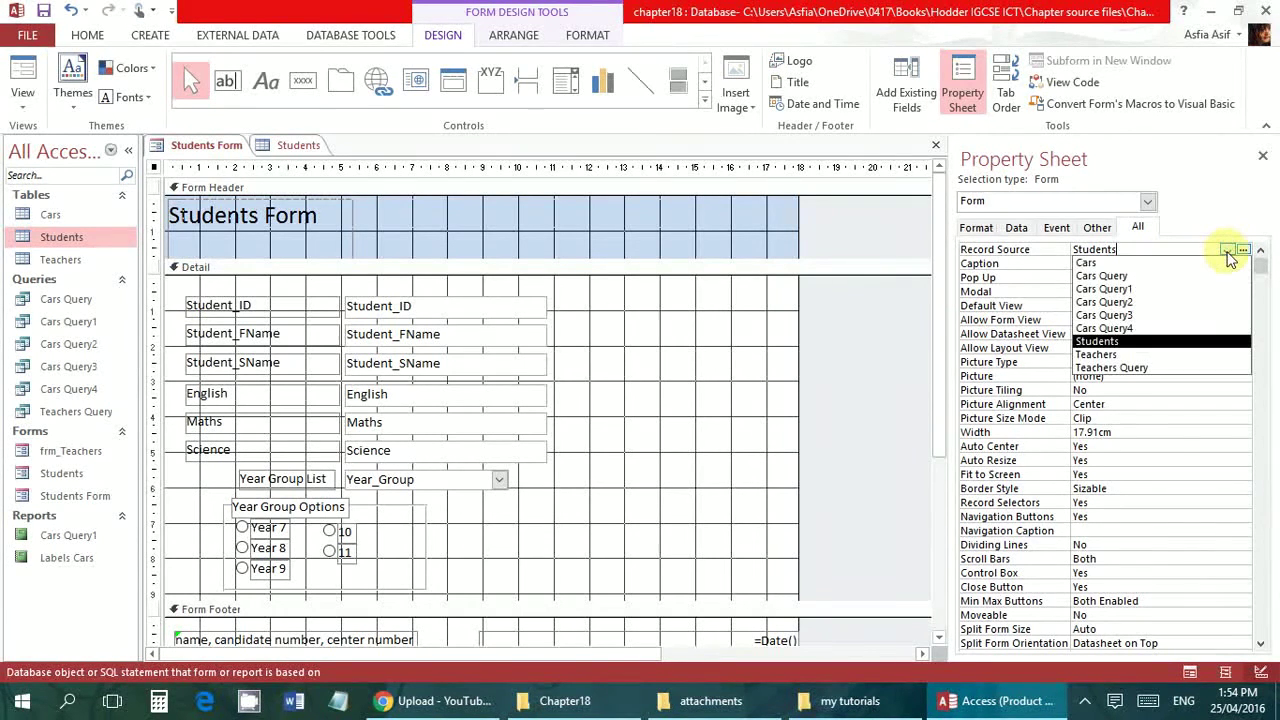
pyautogui.click(1226, 249)
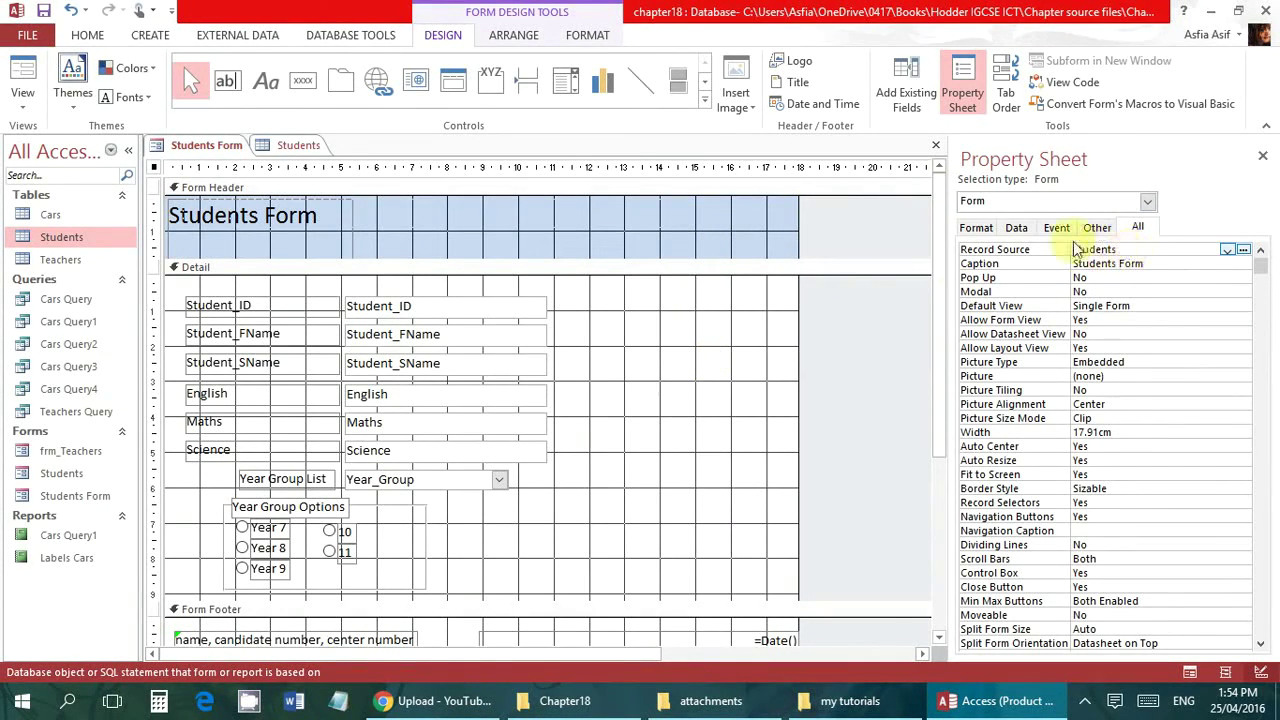
pyautogui.click(395, 310)
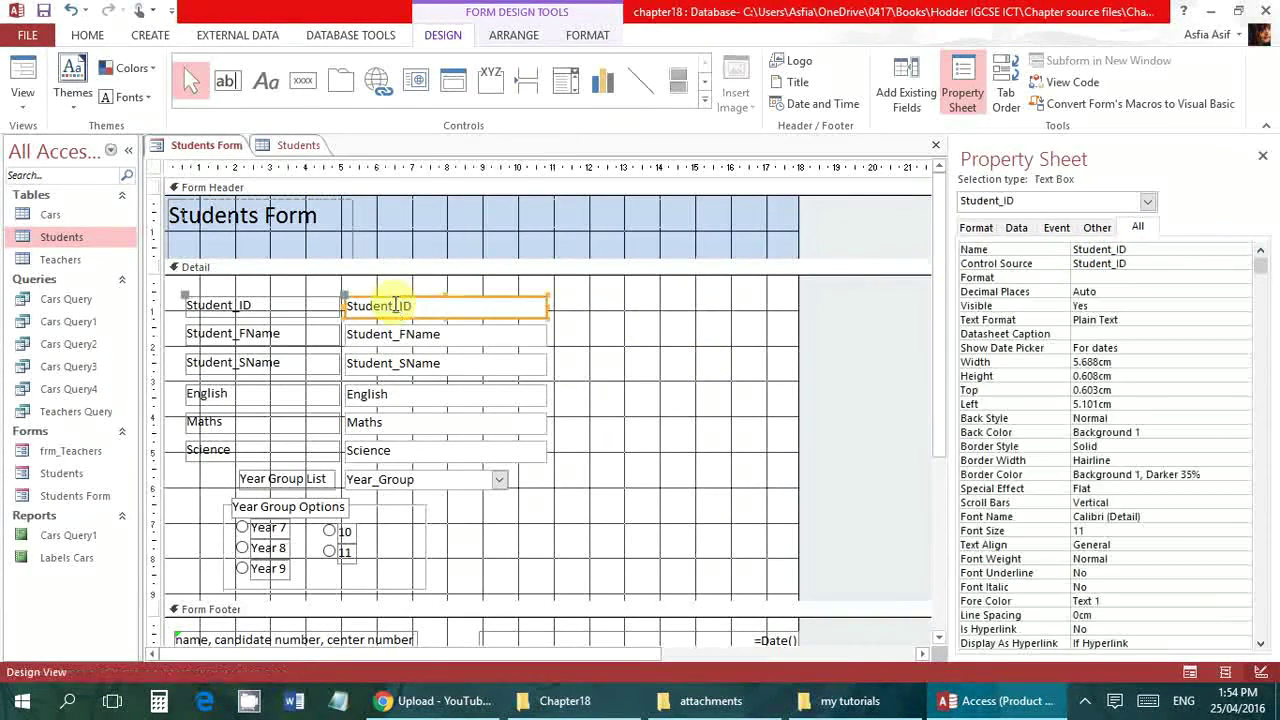
pyautogui.click(420, 336)
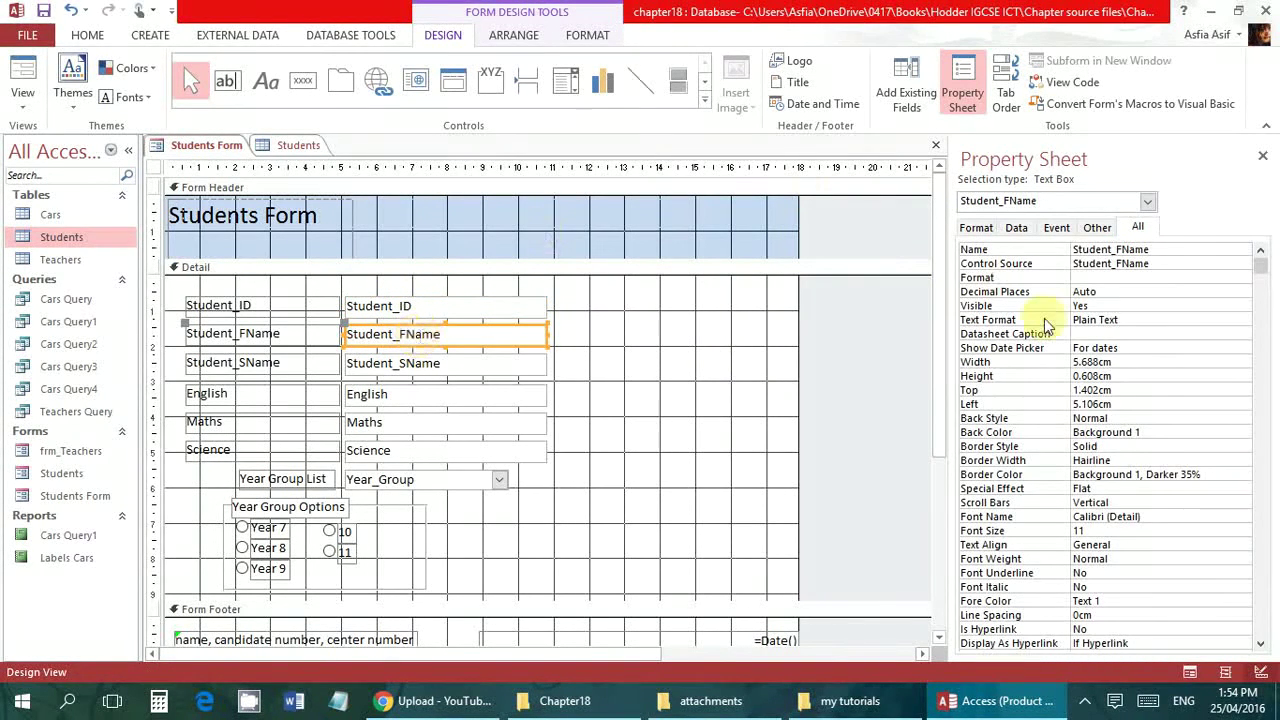
pyautogui.click(1166, 264)
pyautogui.click(1226, 266)
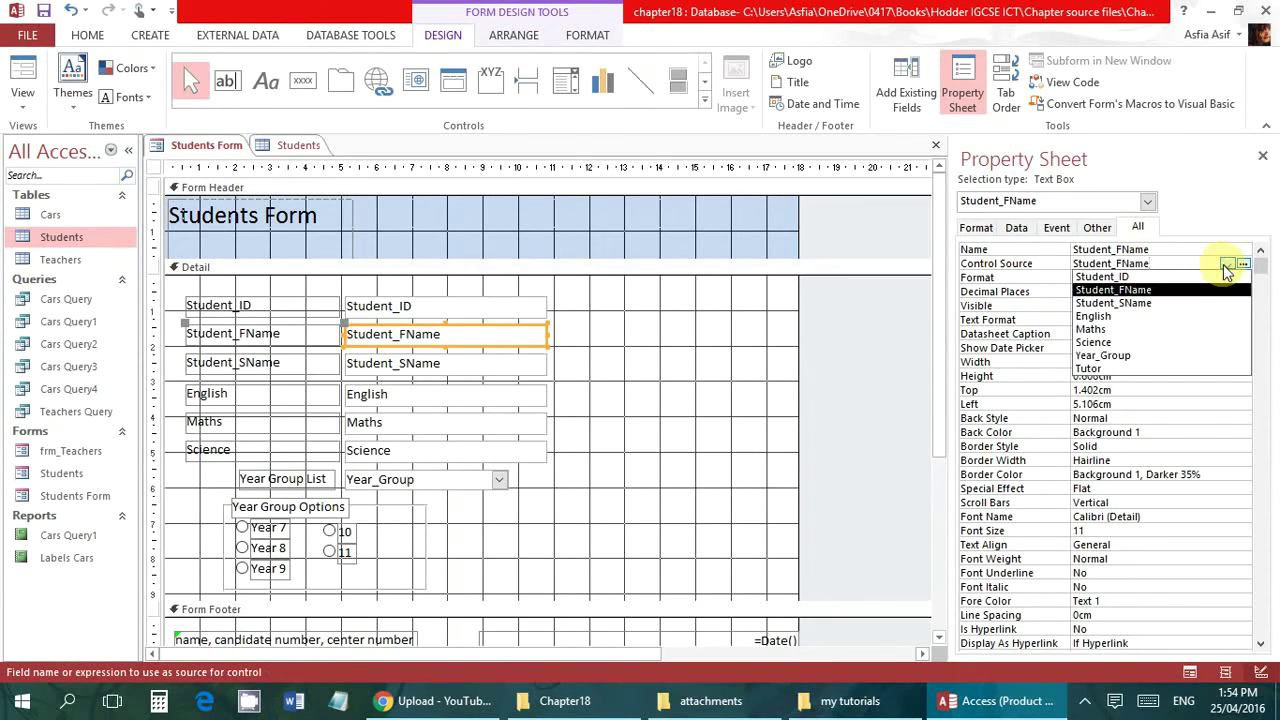
pyautogui.click(1226, 268)
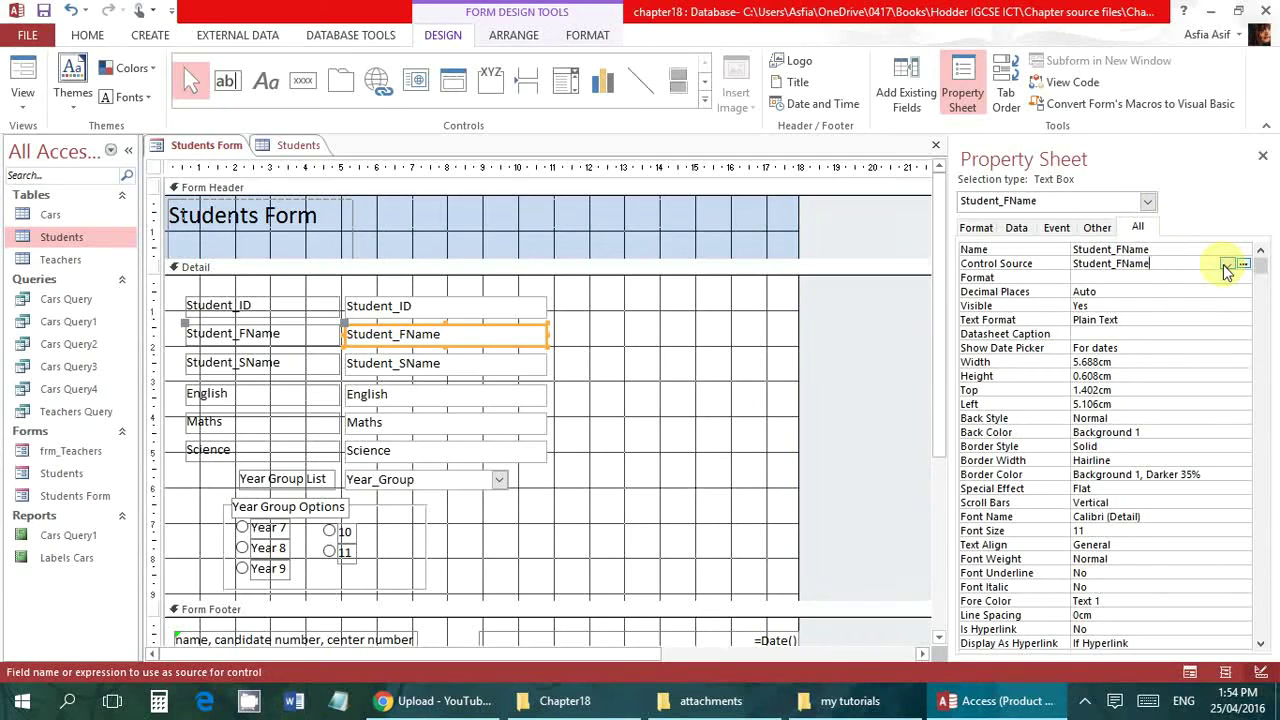
# Change the field name inside the Student_FName text box to StudentFName by removing its underscore
pyautogui.click(428, 333)
pyautogui.click(400, 333)
pyautogui.press('BackSpace')
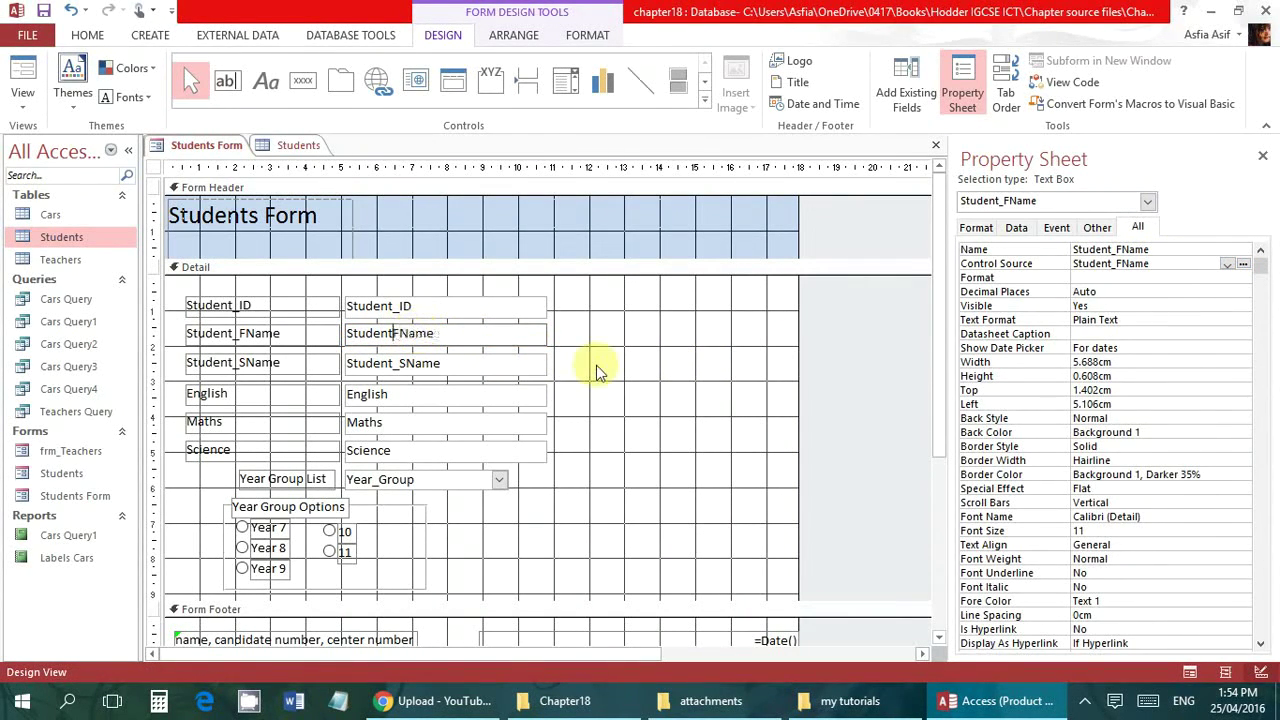
pyautogui.click(596, 365)
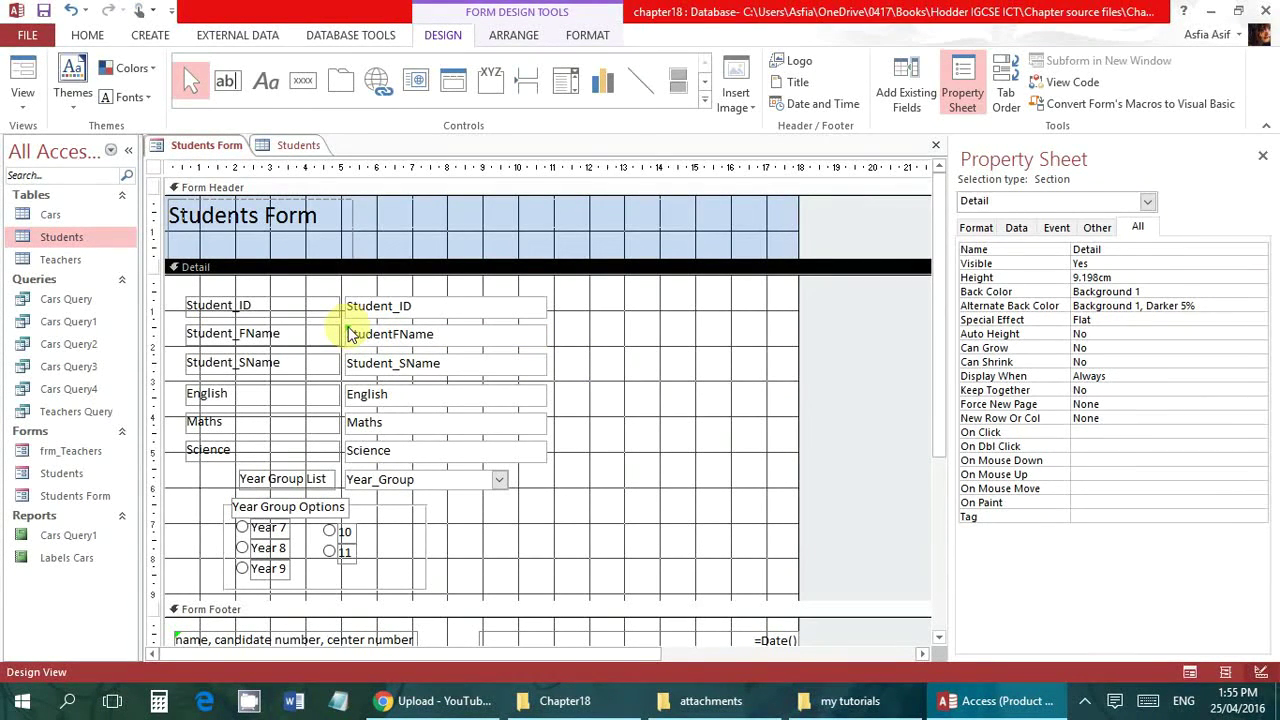
# Inspect the error-checking options offered for the StudentFName text box and dismiss them
pyautogui.click(374, 334)
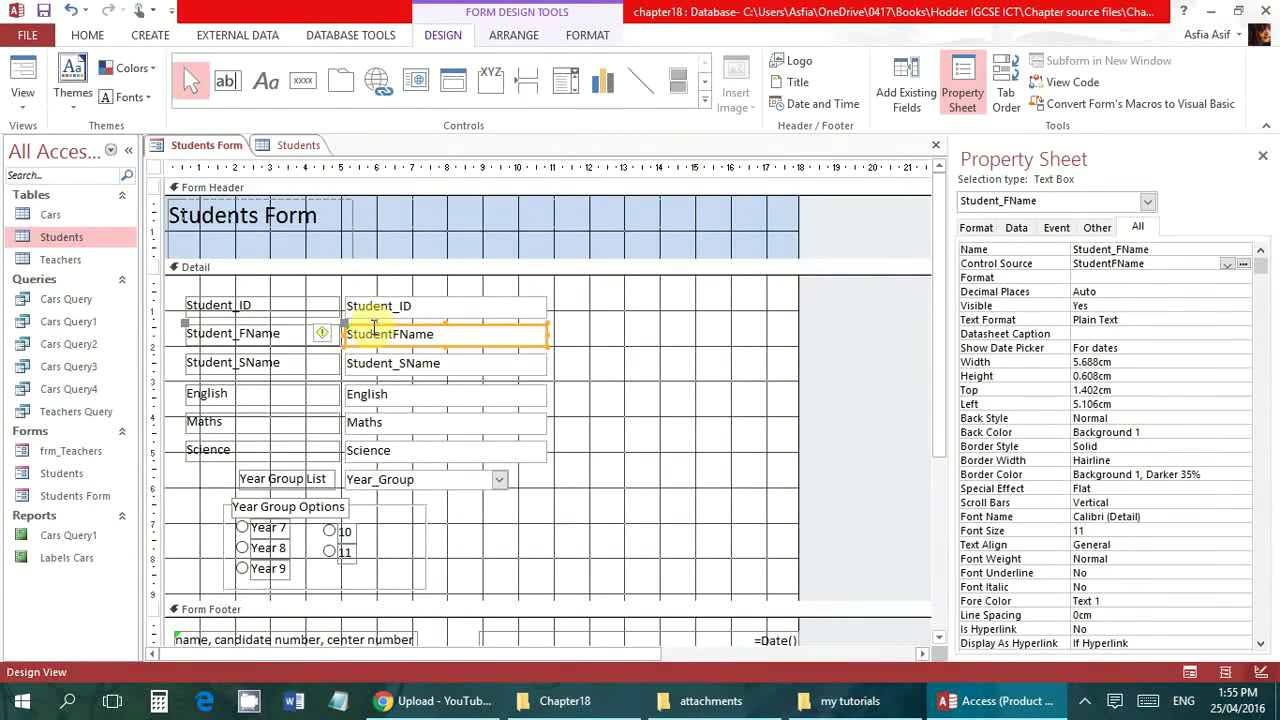
pyautogui.click(330, 333)
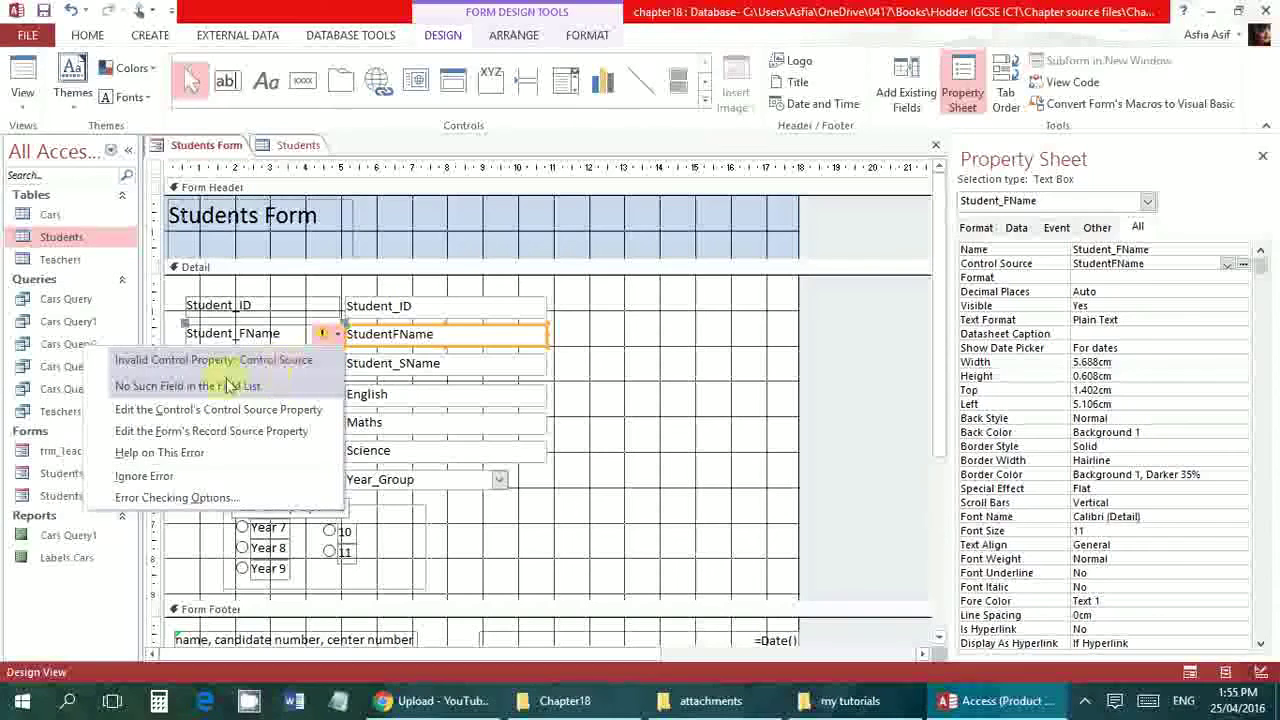
pyautogui.click(491, 316)
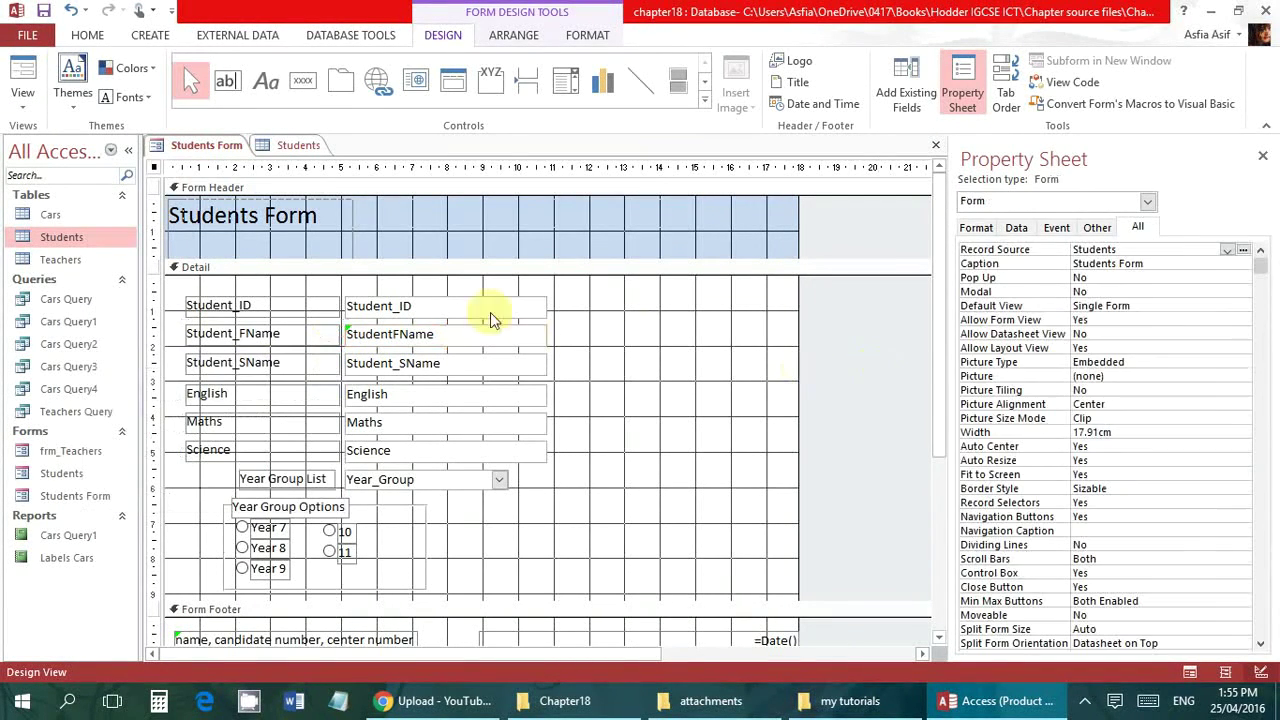
# Set the first-name text box's Control Source to the Student_FName field
pyautogui.click(446, 340)
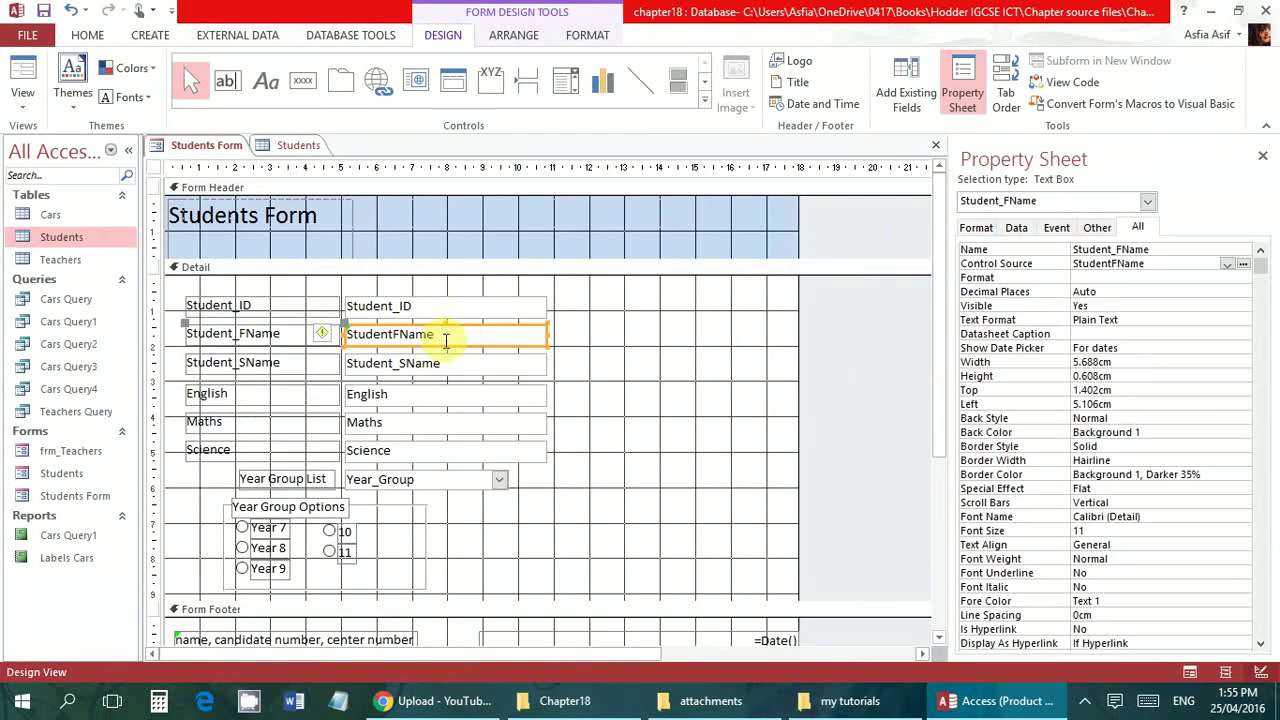
pyautogui.click(1227, 264)
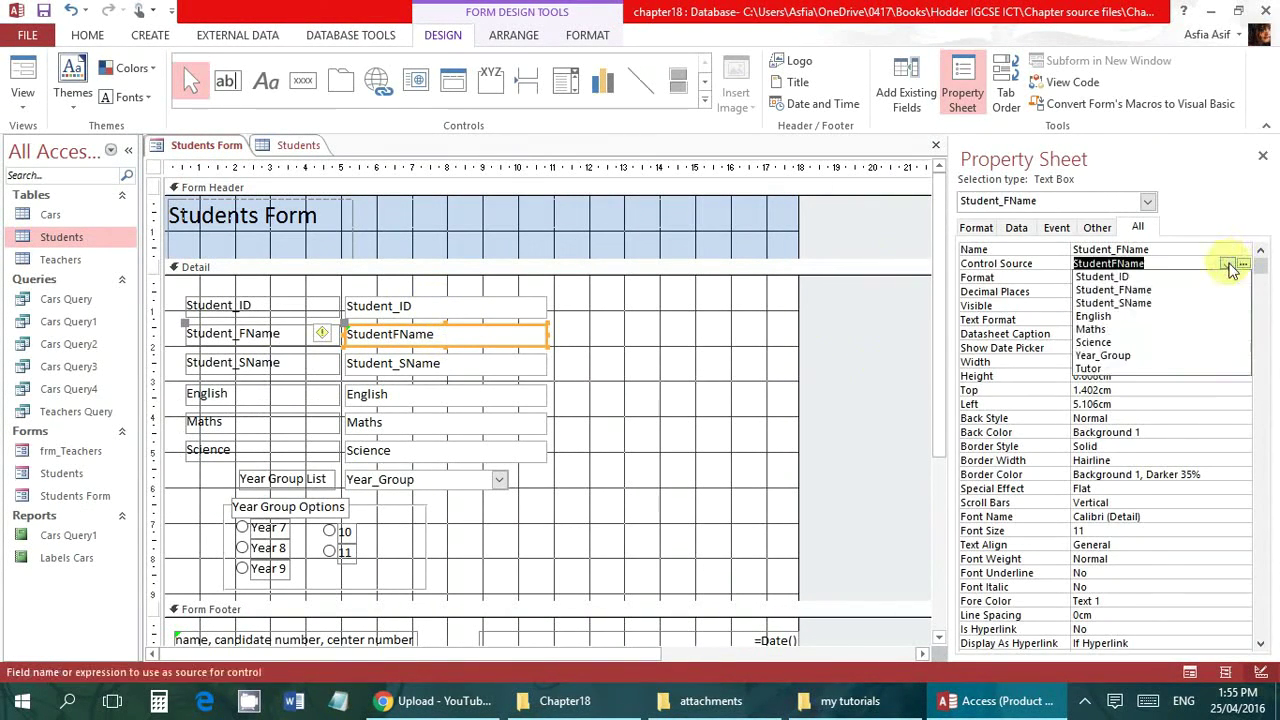
pyautogui.click(1188, 290)
pyautogui.click(714, 417)
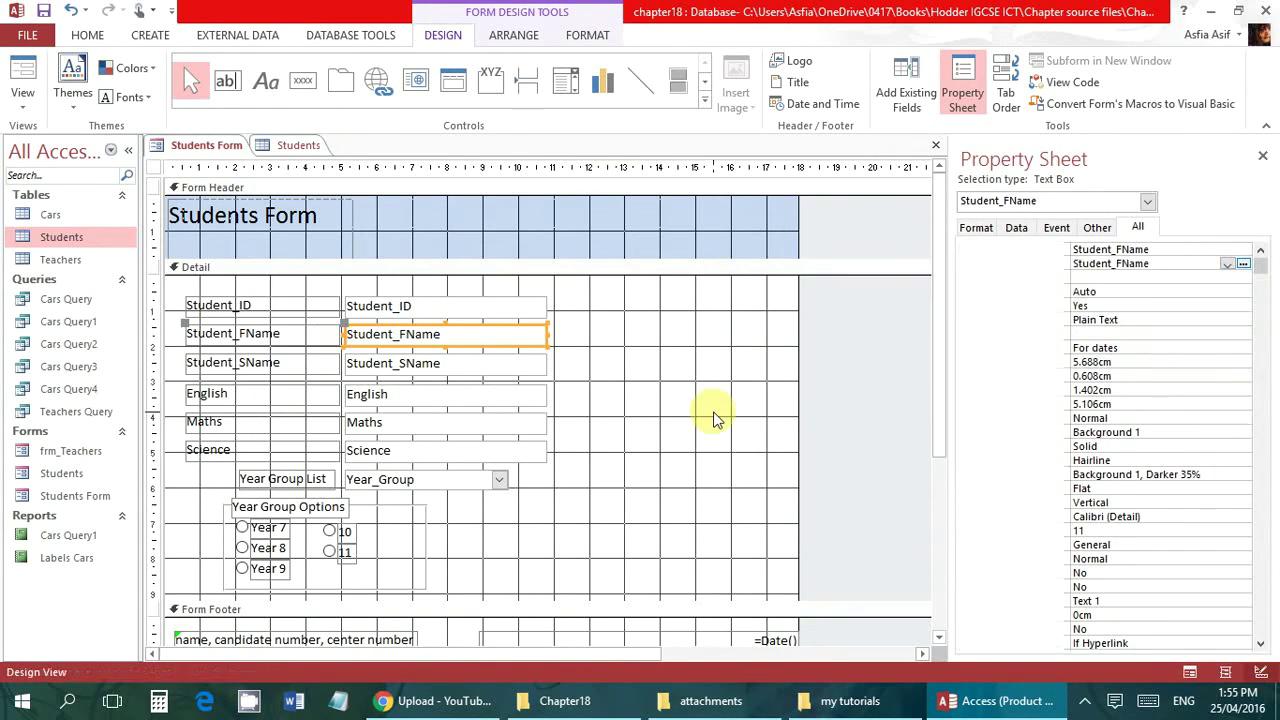
# Examine the Form Footer label's properties and its error-checking options, and dismiss the options without choosing any
pyautogui.click(242, 640)
pyautogui.scroll(-2, 937, 417)
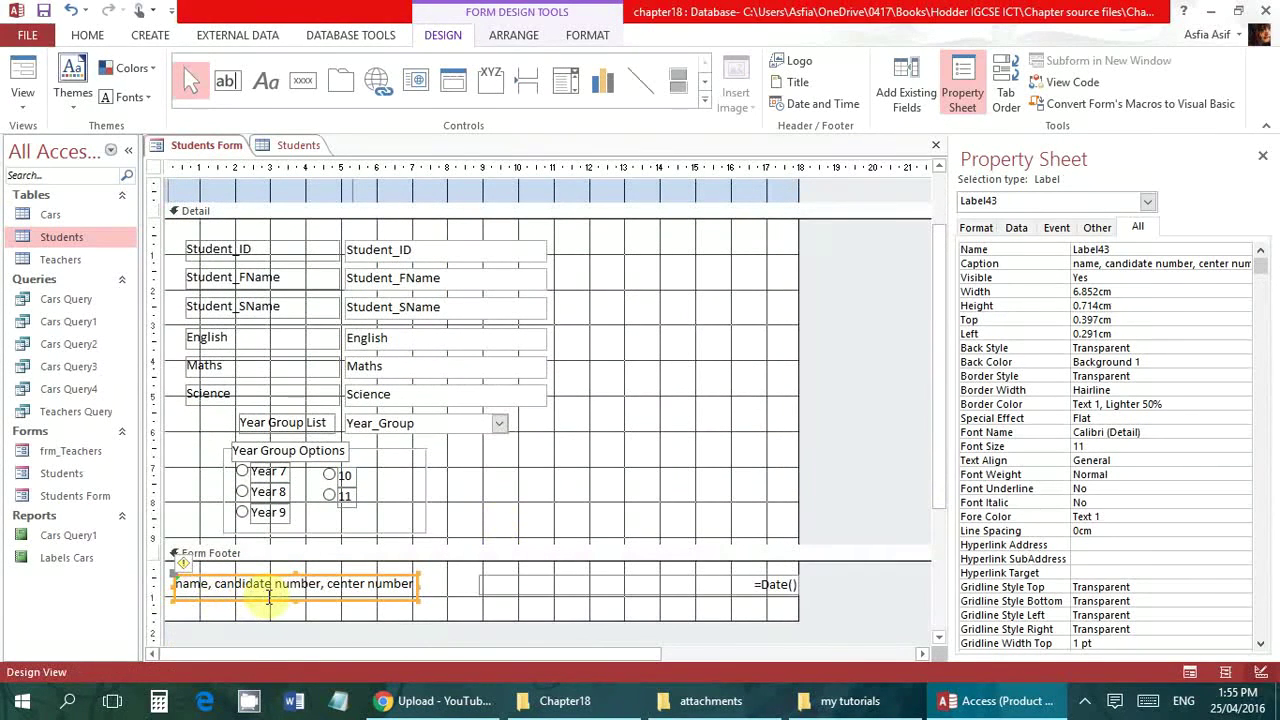
pyautogui.click(324, 588)
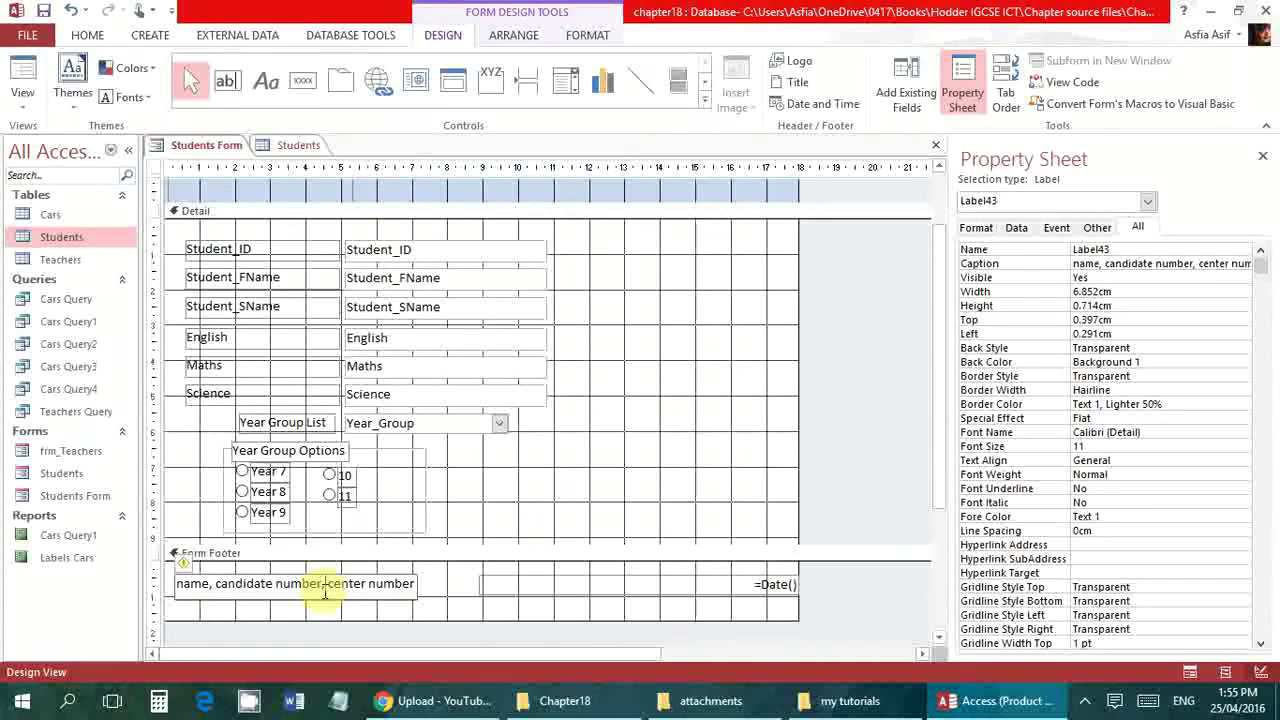
pyautogui.click(226, 616)
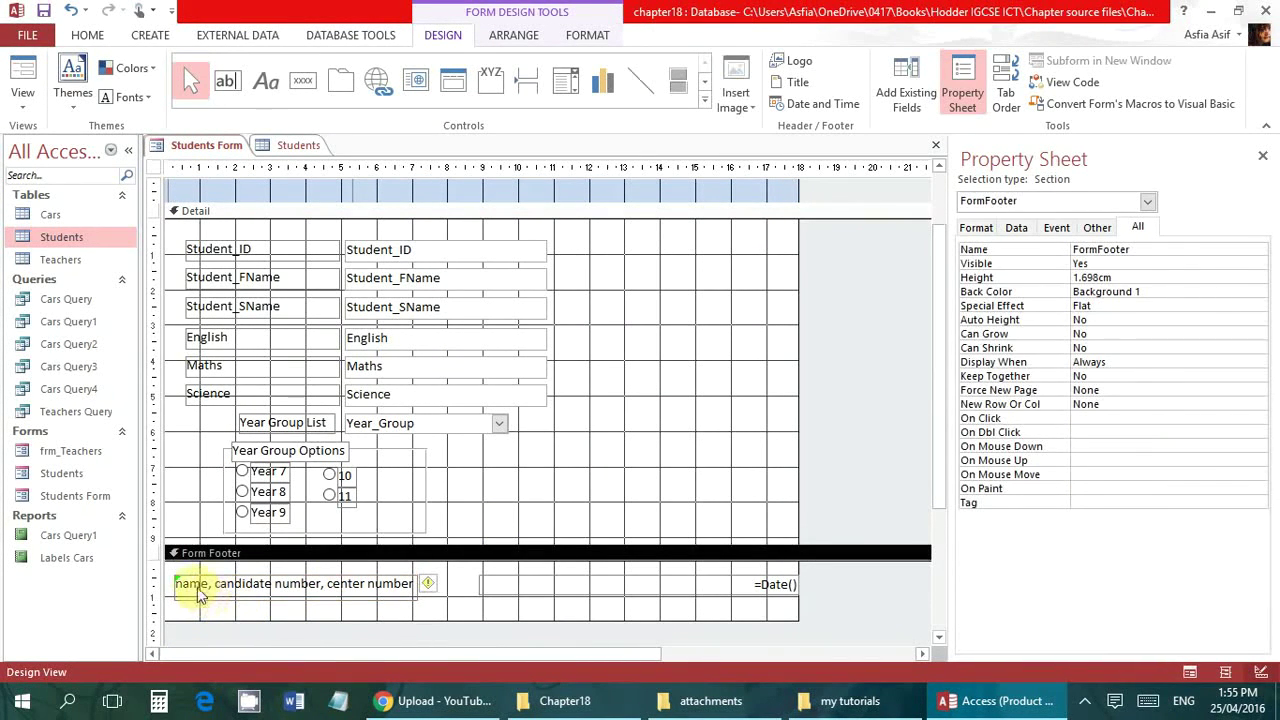
pyautogui.click(188, 590)
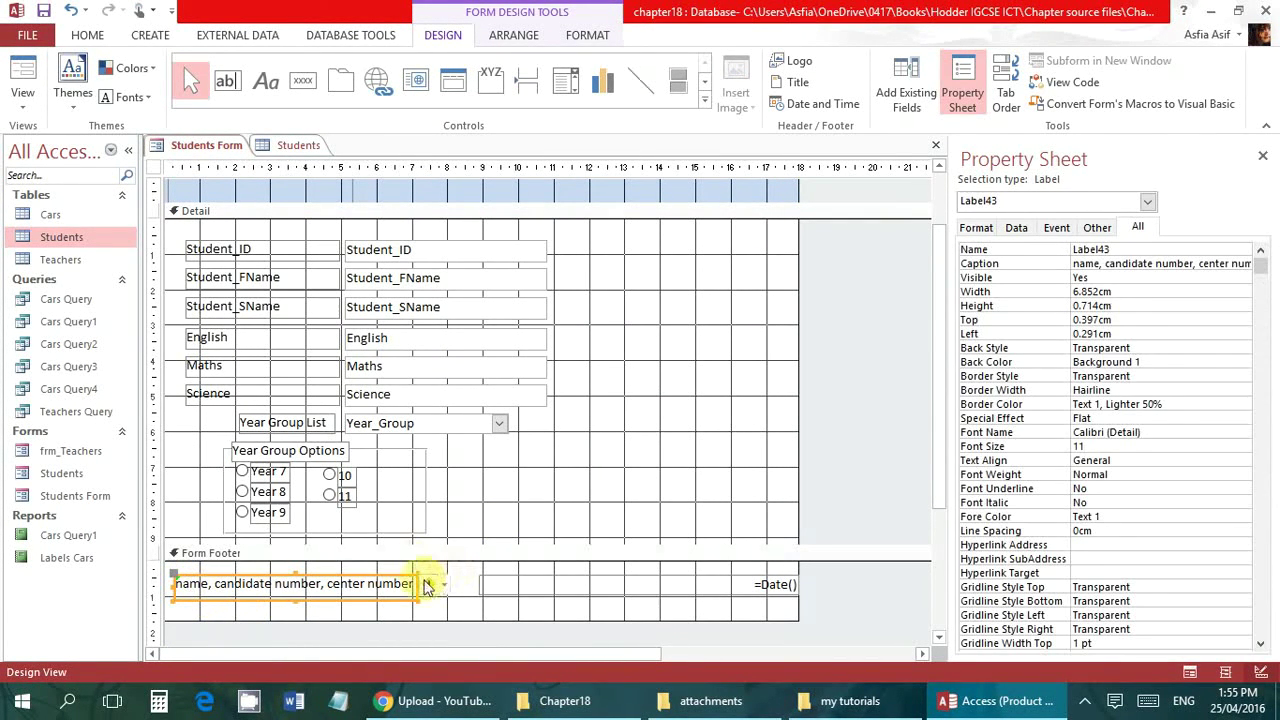
pyautogui.click(425, 583)
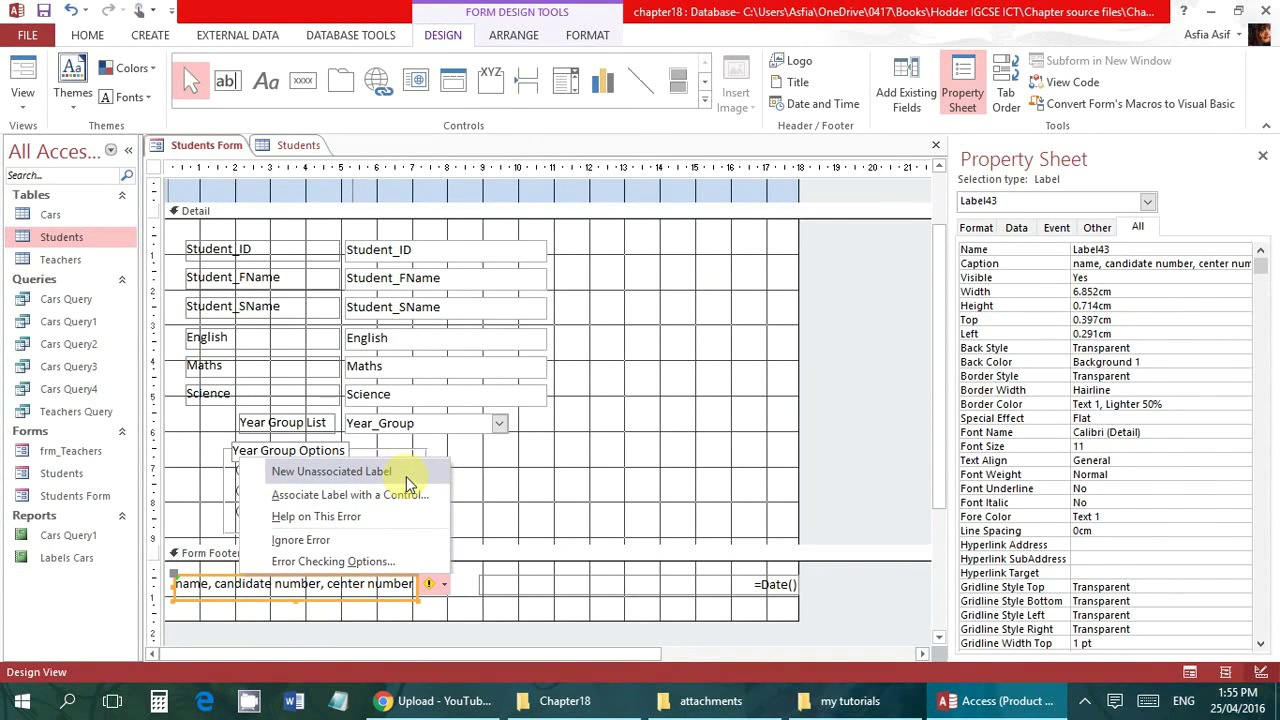
pyautogui.click(562, 527)
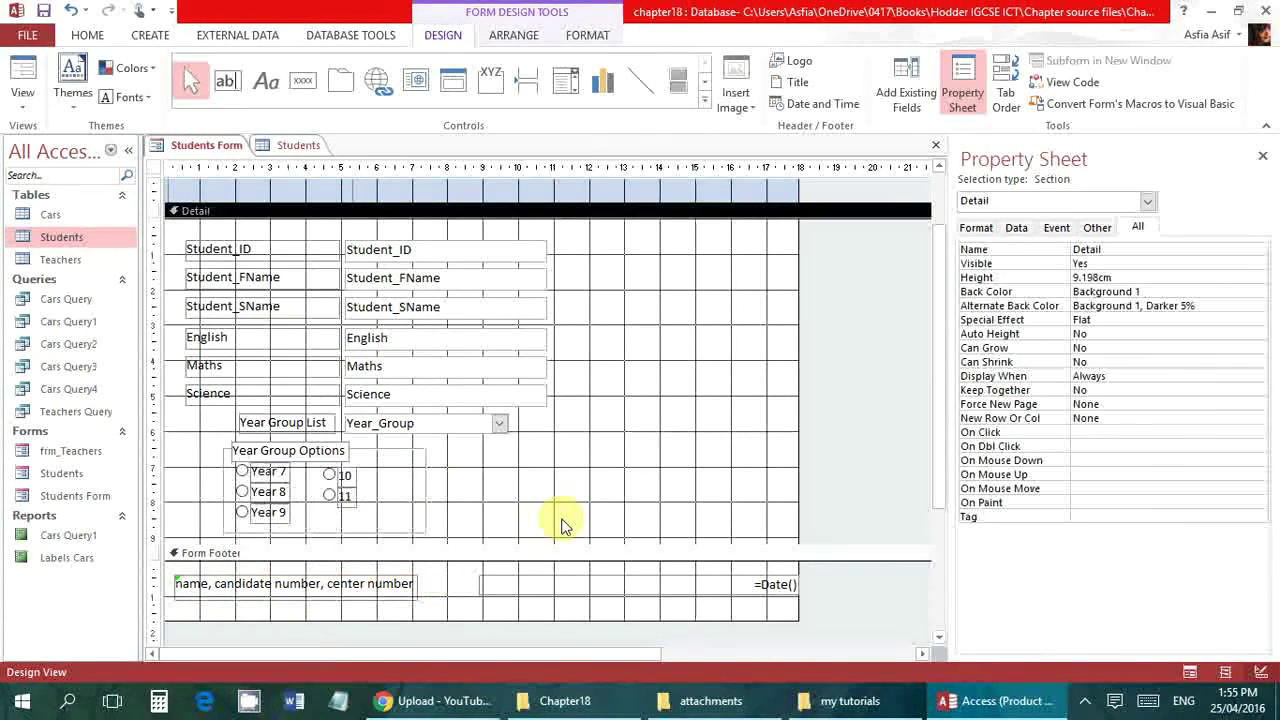
# Check the Control Source properties of the English, Maths and Student_SName text boxes, and deselect them
pyautogui.click(463, 338)
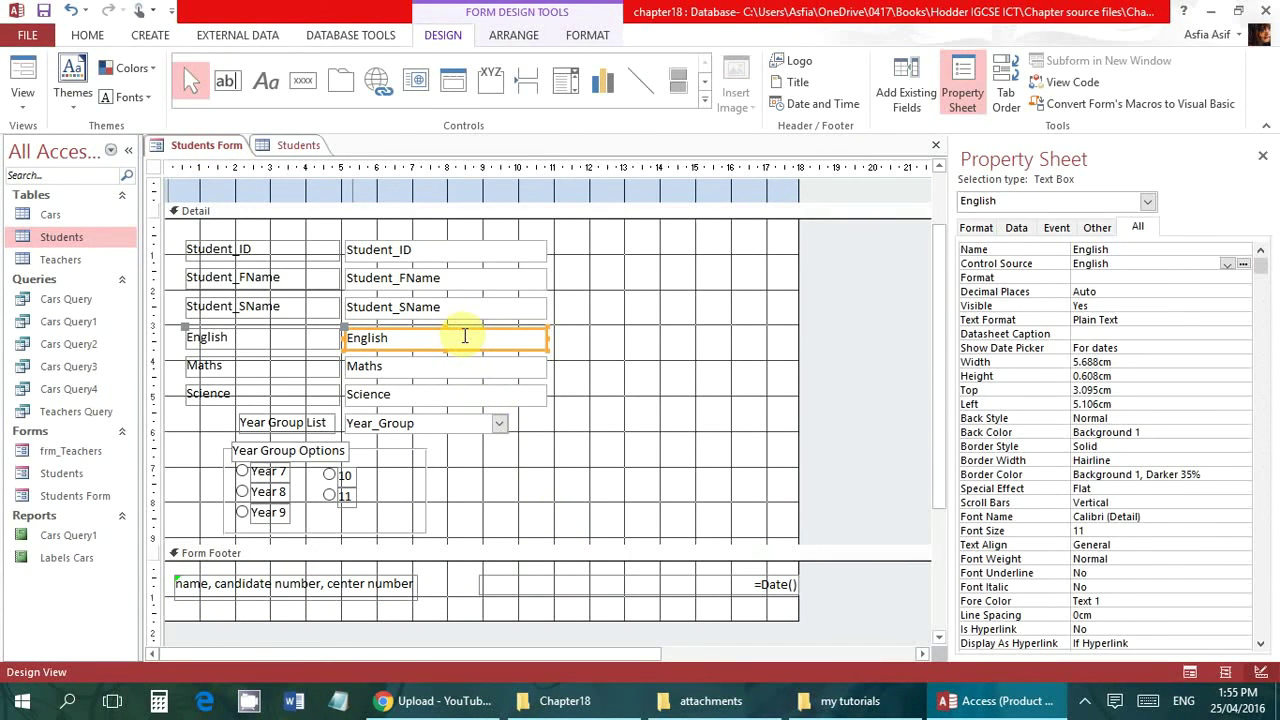
pyautogui.click(437, 368)
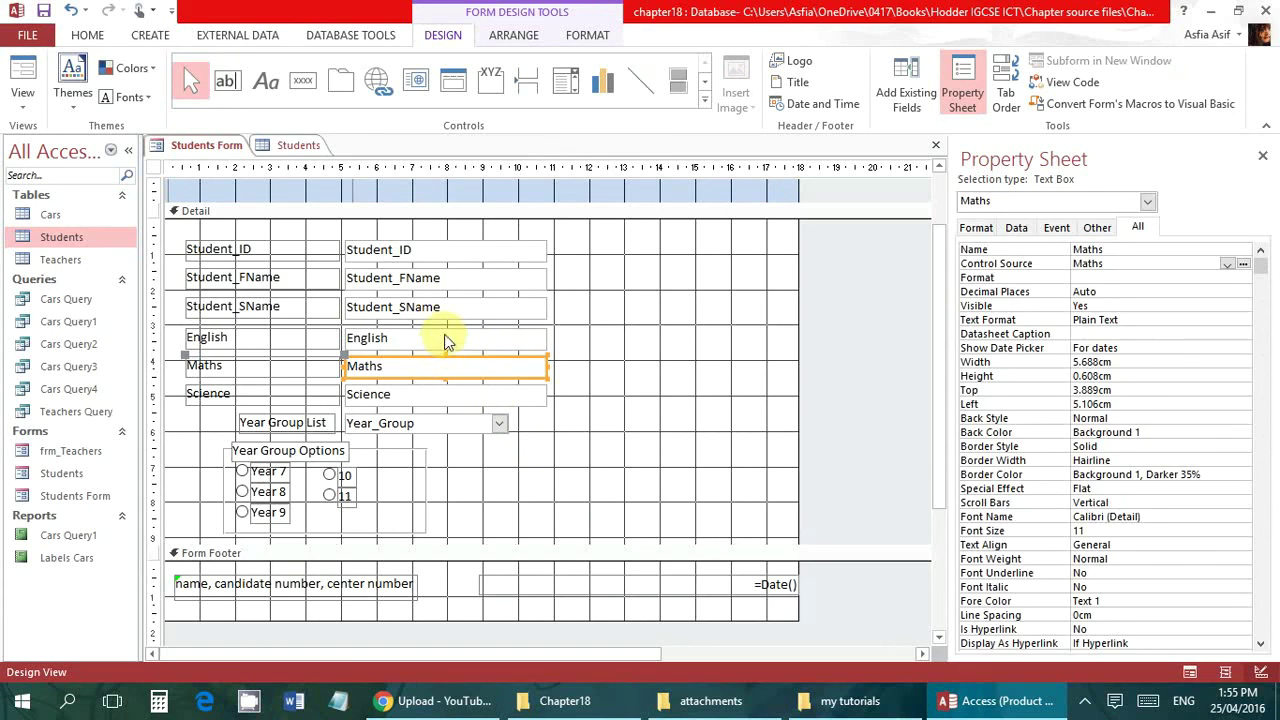
pyautogui.click(446, 341)
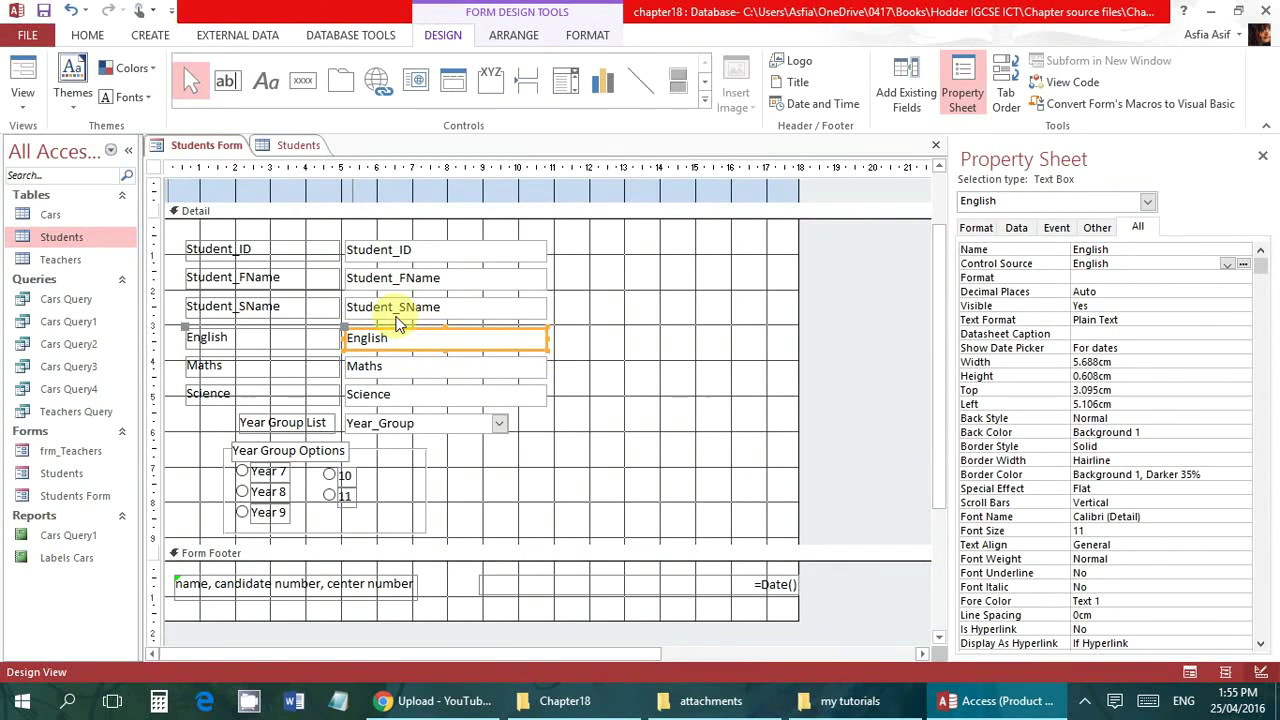
pyautogui.click(394, 310)
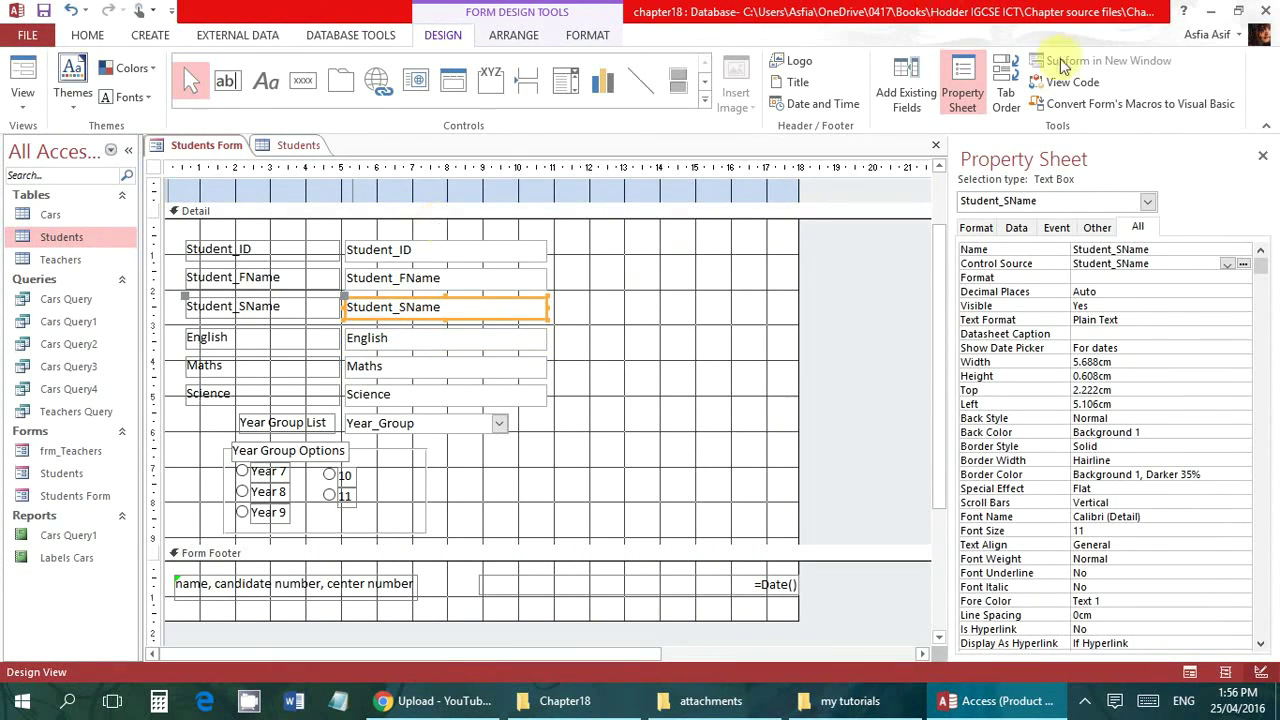
pyautogui.click(1178, 262)
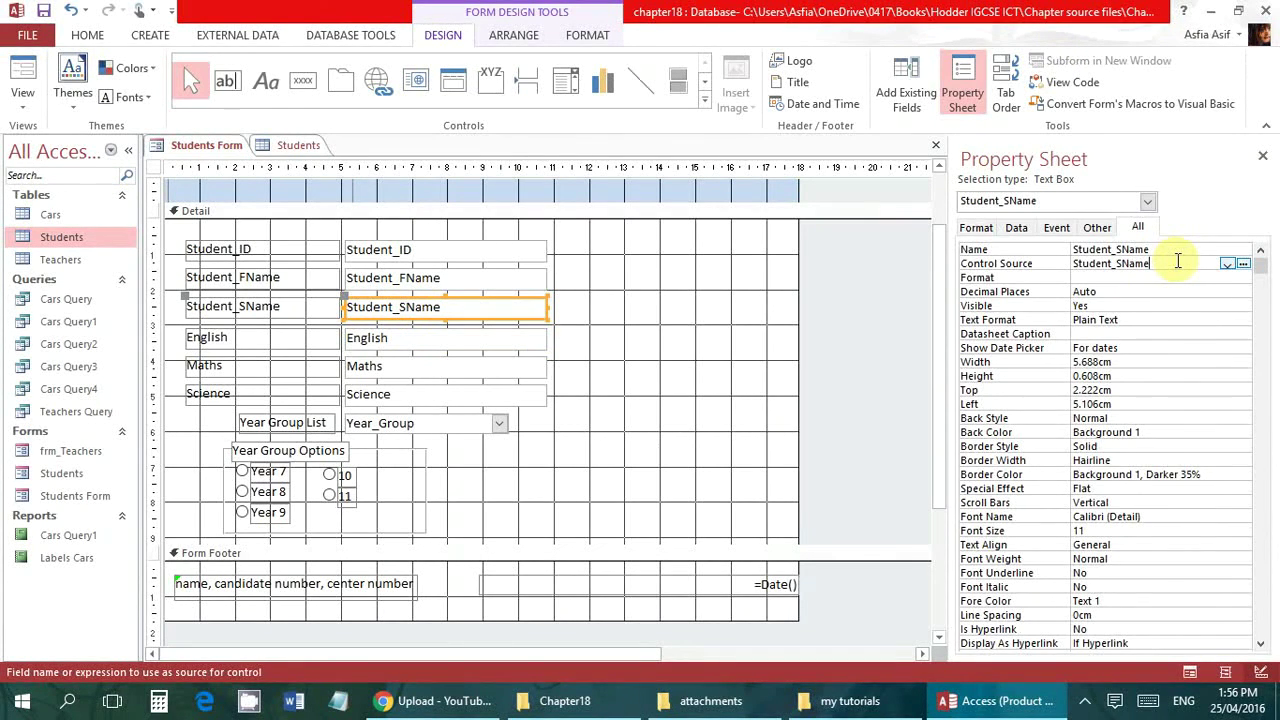
pyautogui.click(651, 449)
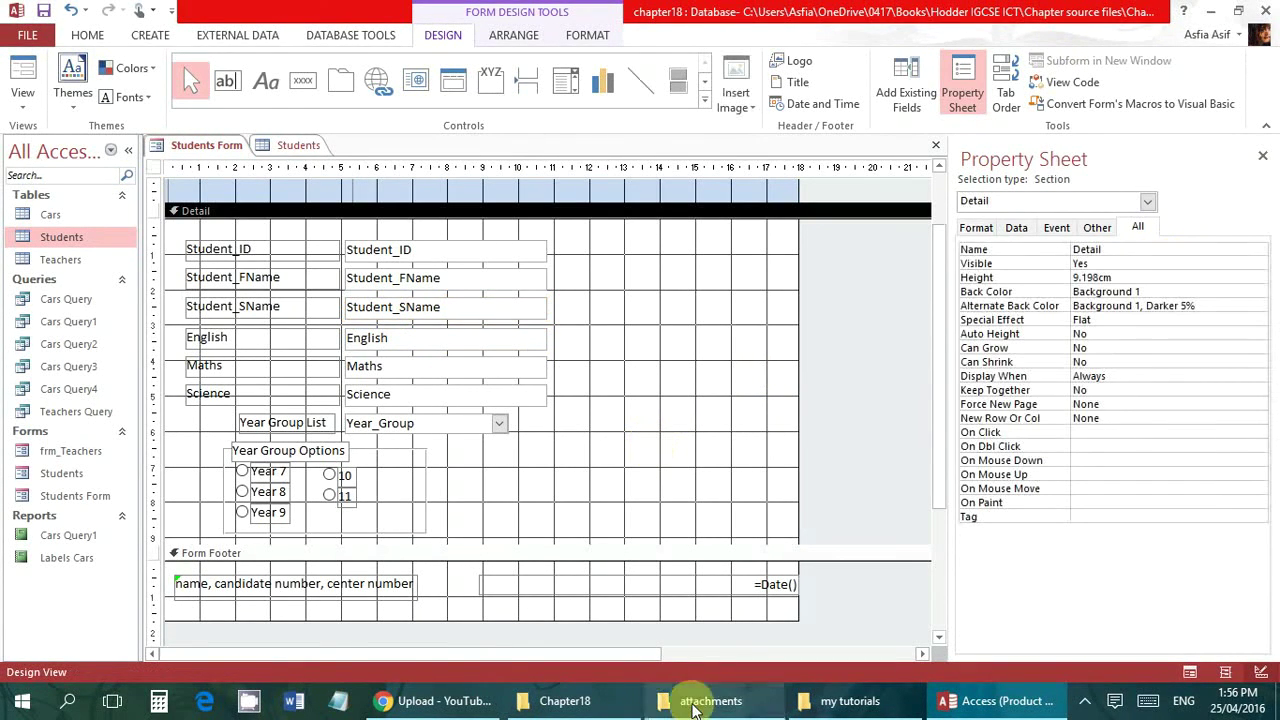
pyautogui.click(990, 708)
pyautogui.click(990, 708)
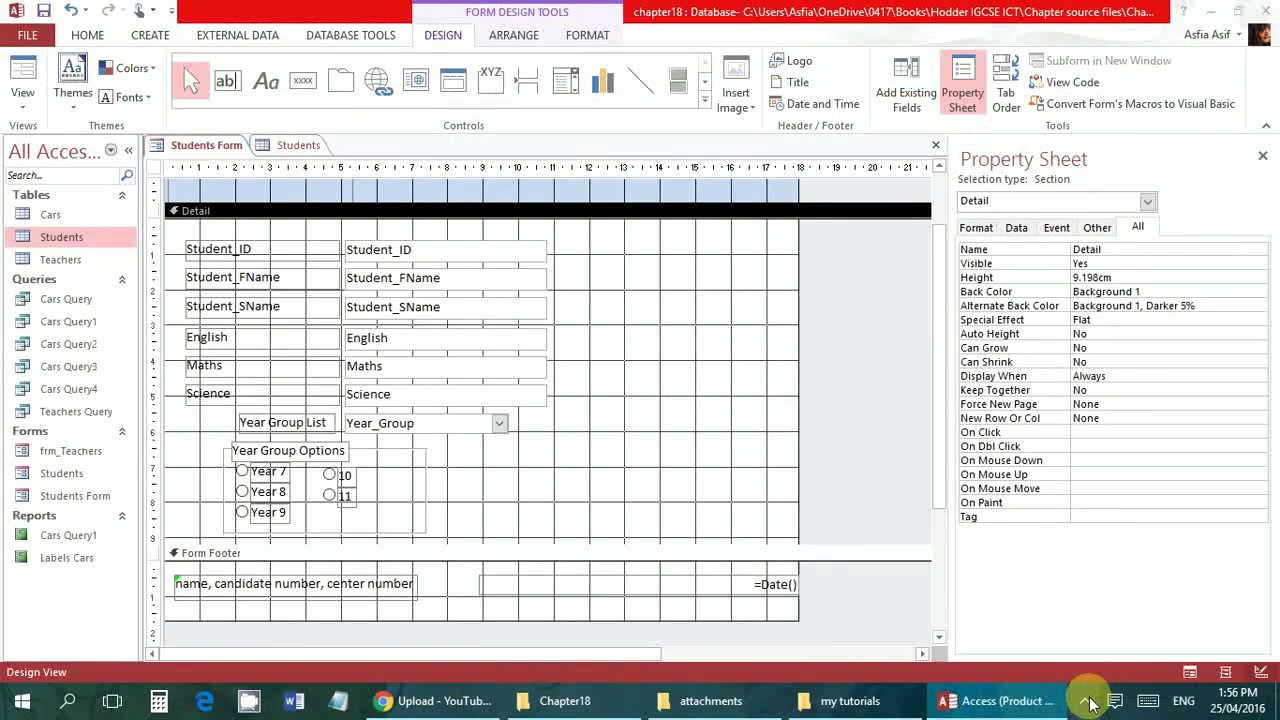